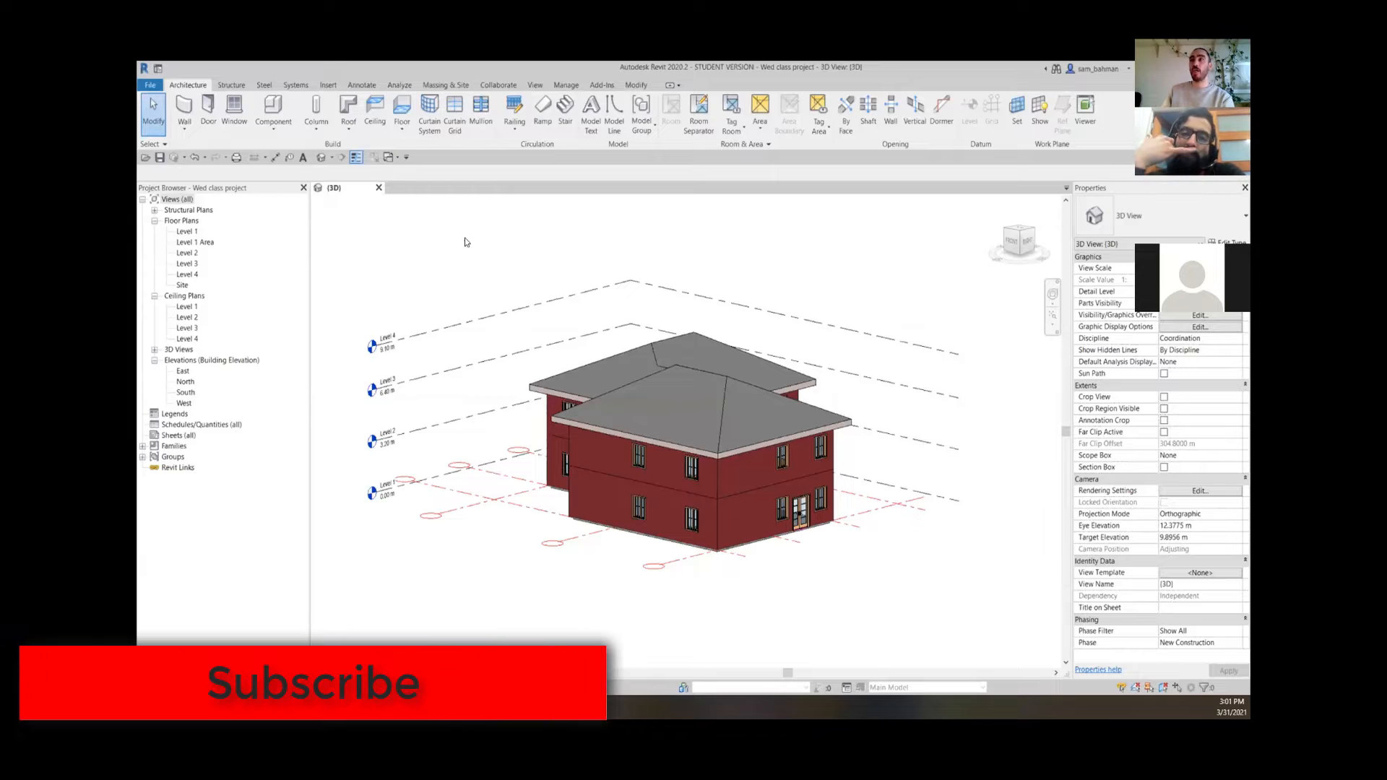
# Create a new family from the Metric Generic Model template
pyautogui.click(150, 85)
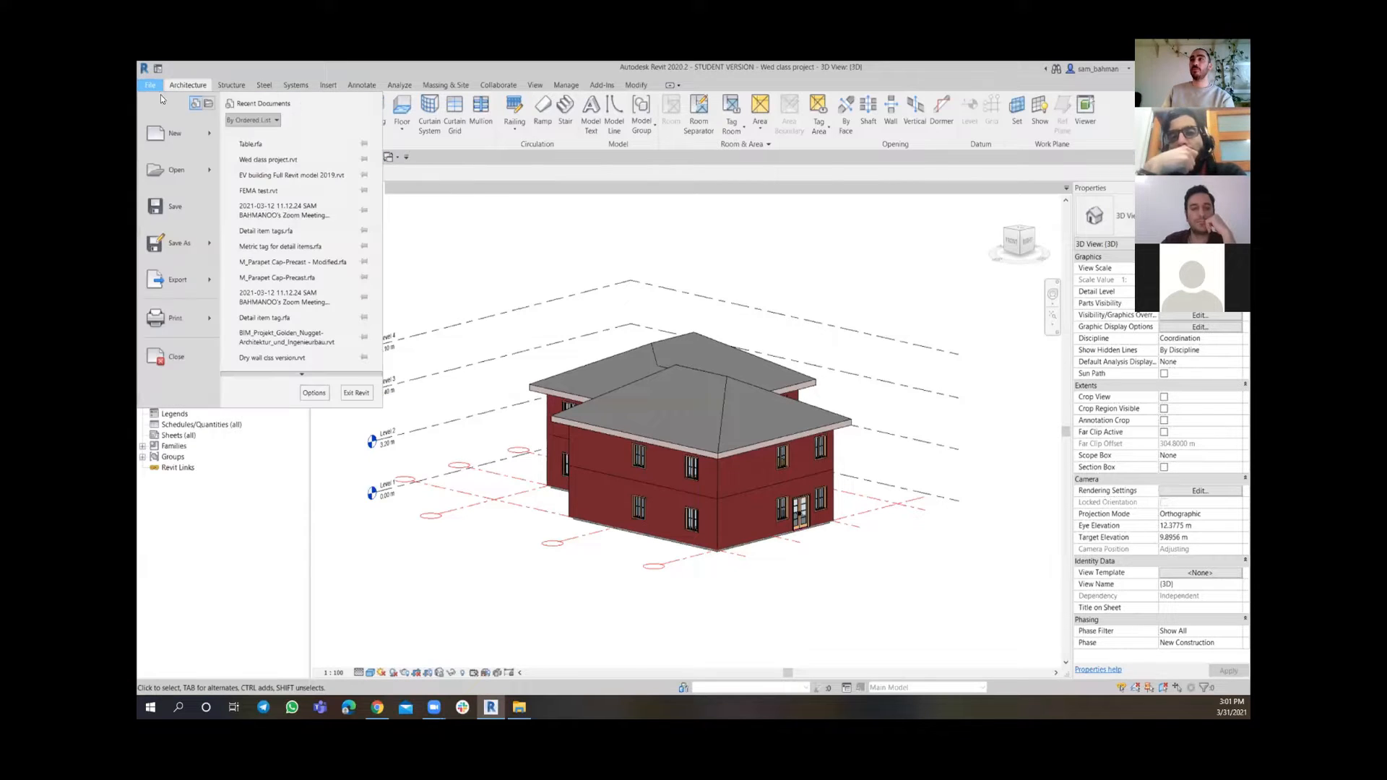
pyautogui.moveTo(191, 134)
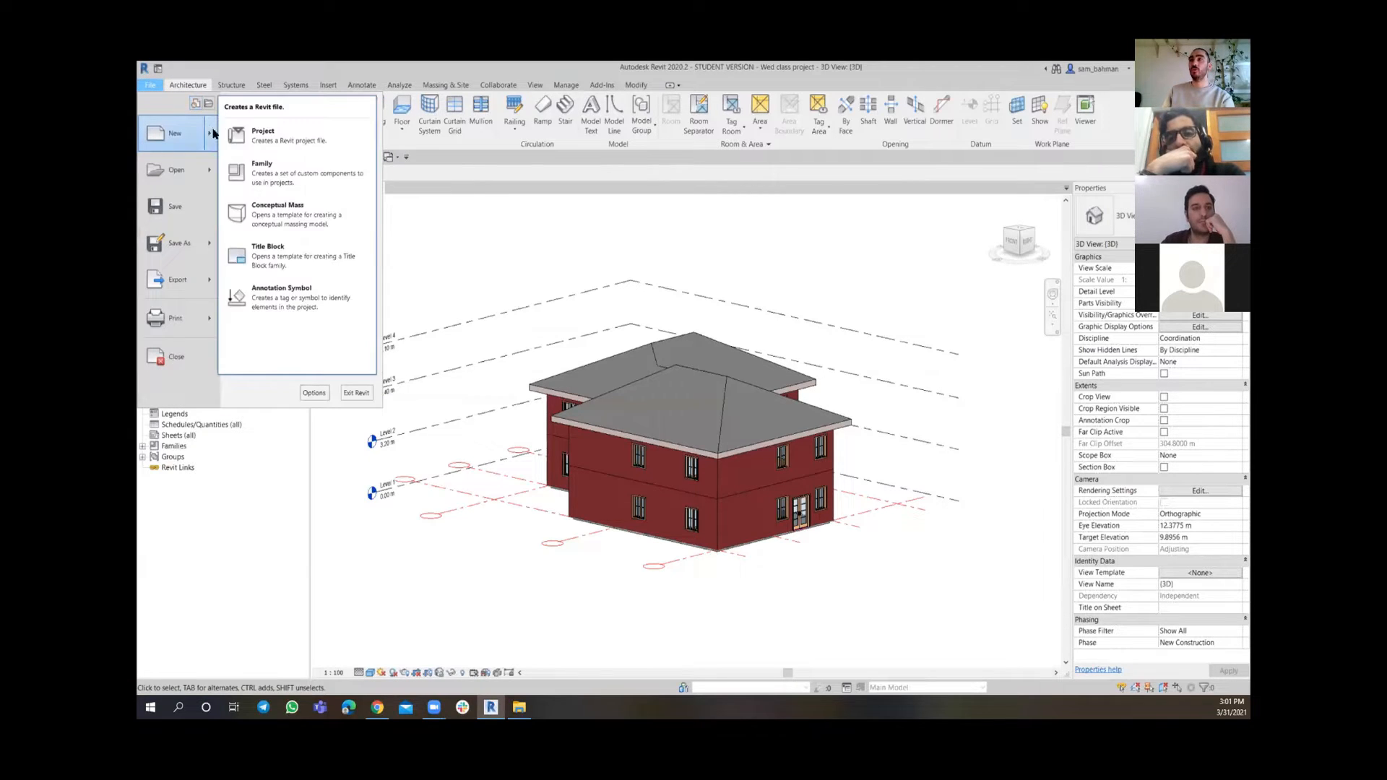
pyautogui.click(292, 174)
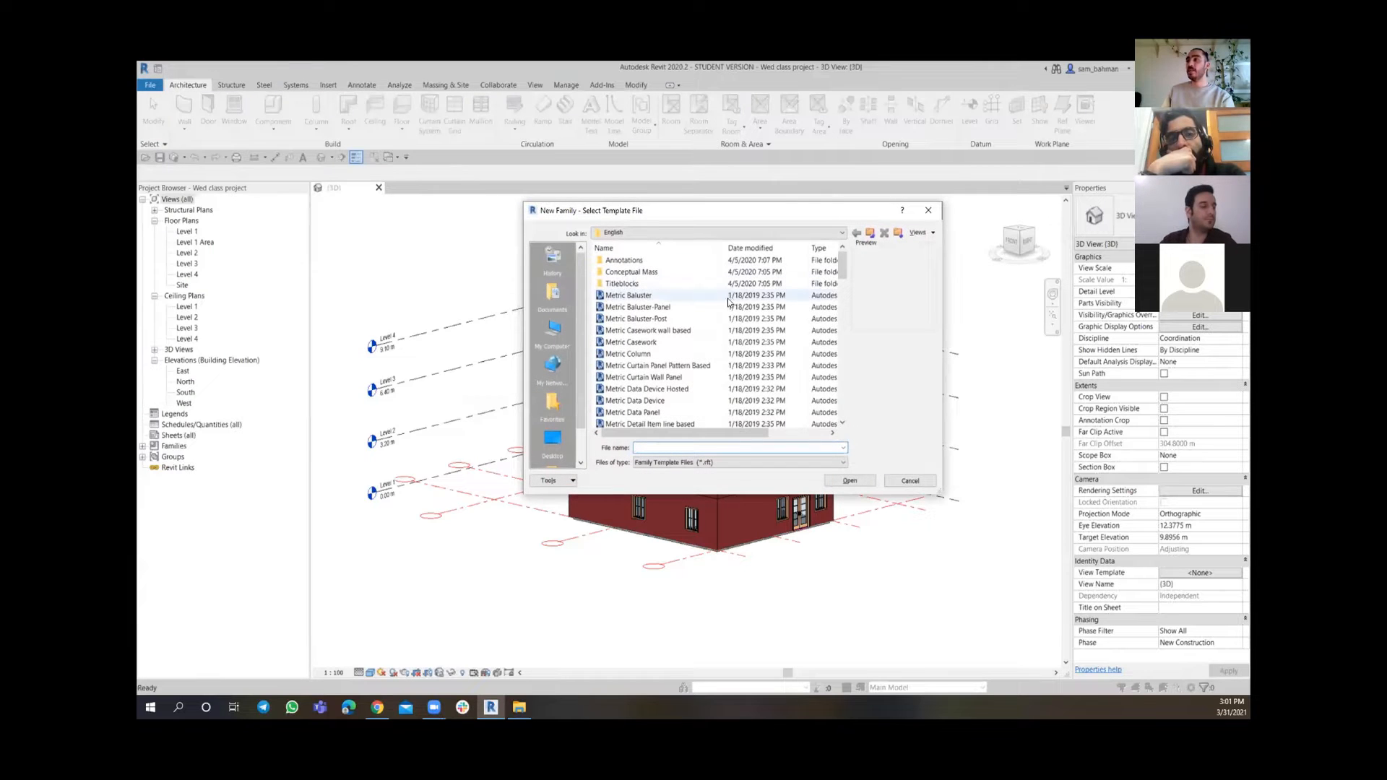
pyautogui.scroll(-2, 723, 307)
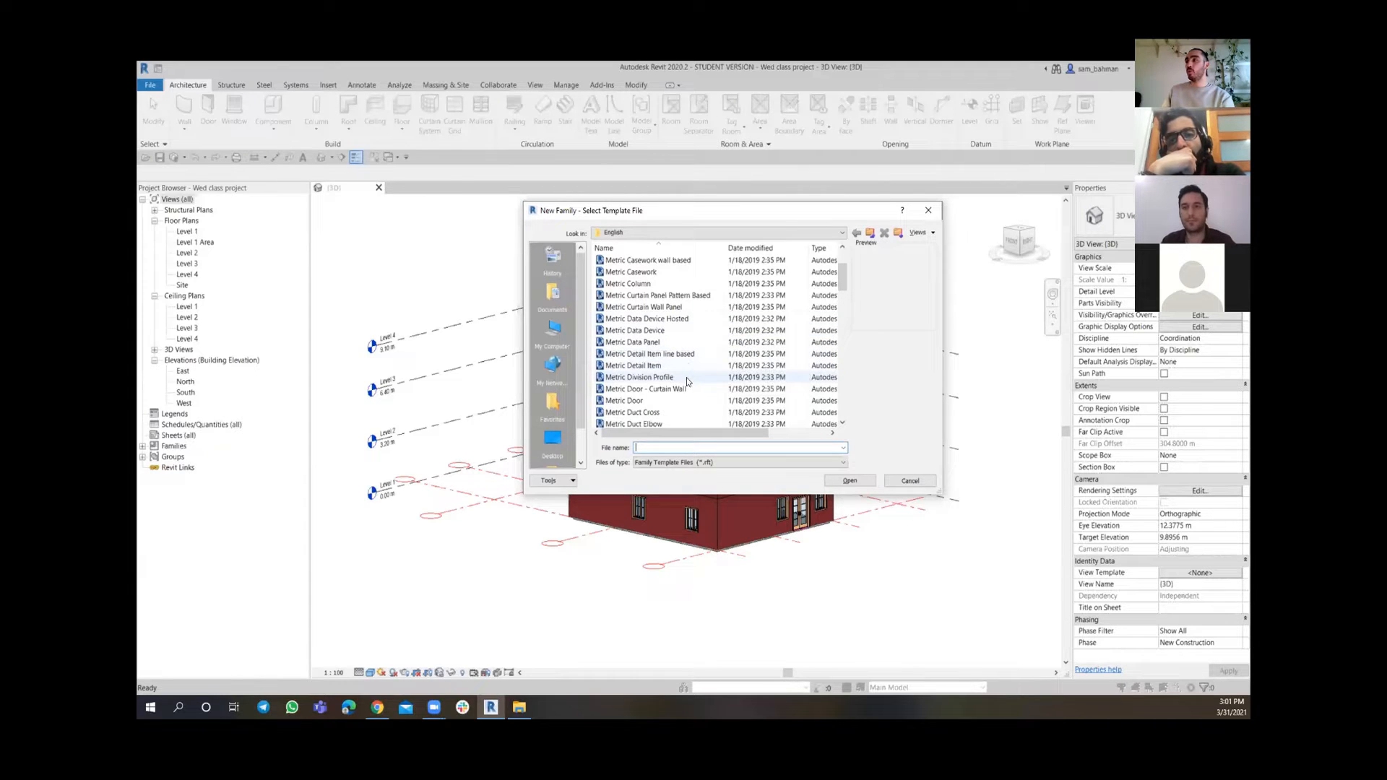
pyautogui.scroll(-4, 673, 330)
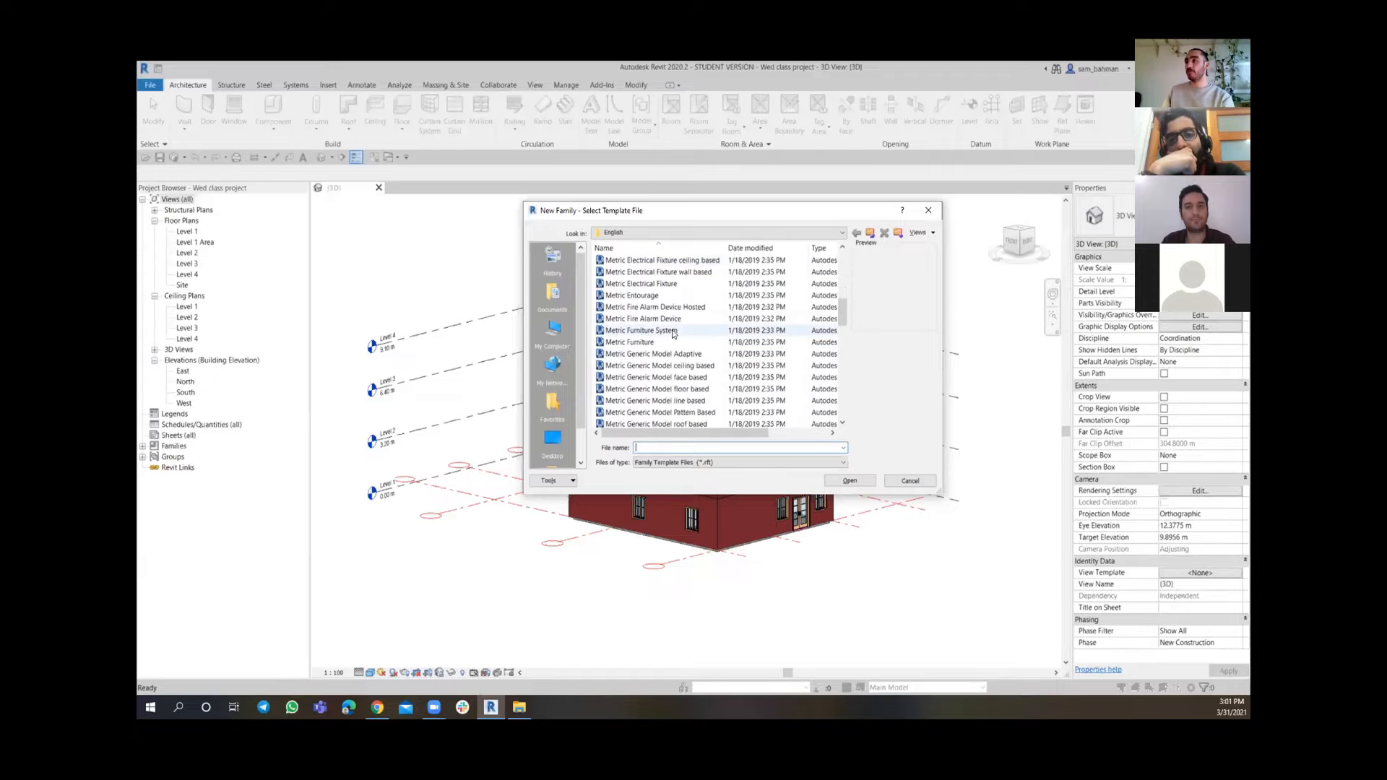
pyautogui.scroll(-3, 672, 327)
pyautogui.scroll(-2, 670, 325)
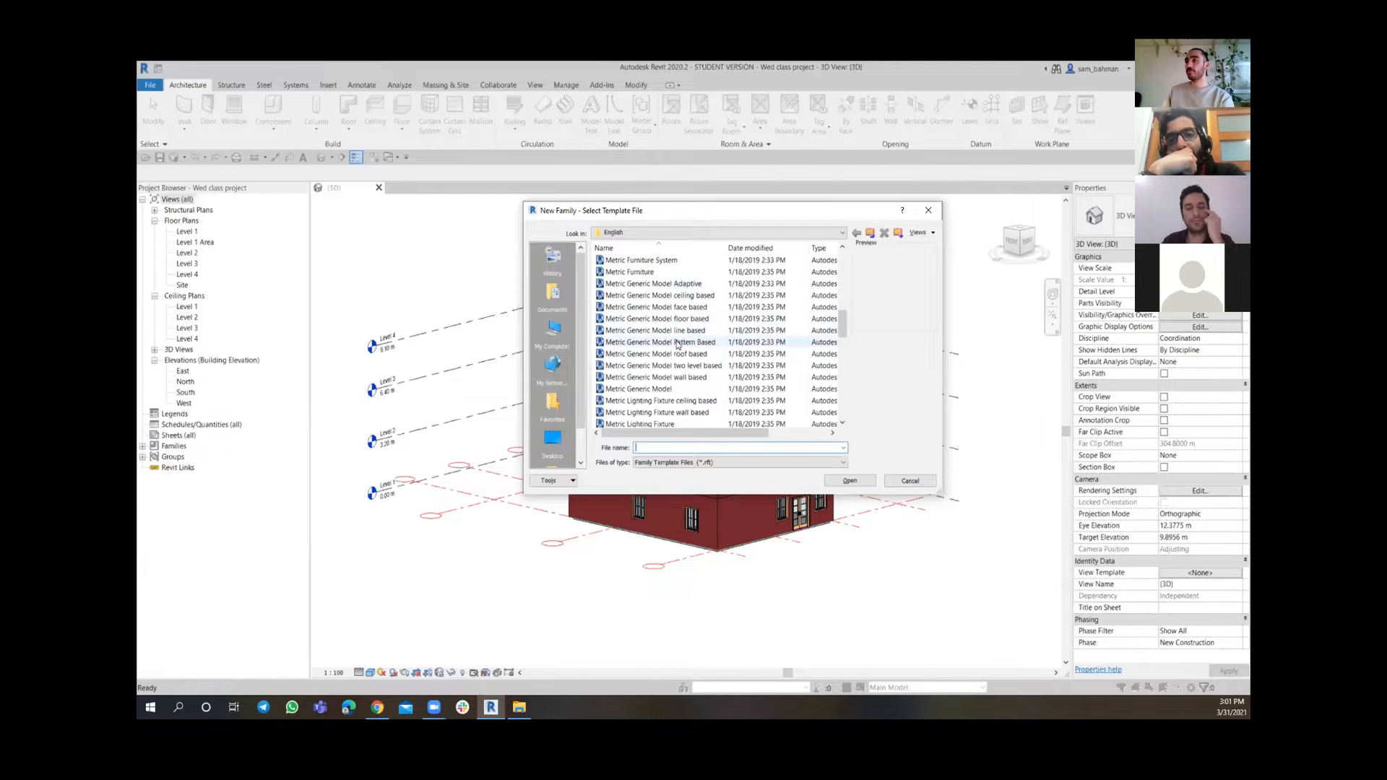
pyautogui.click(665, 353)
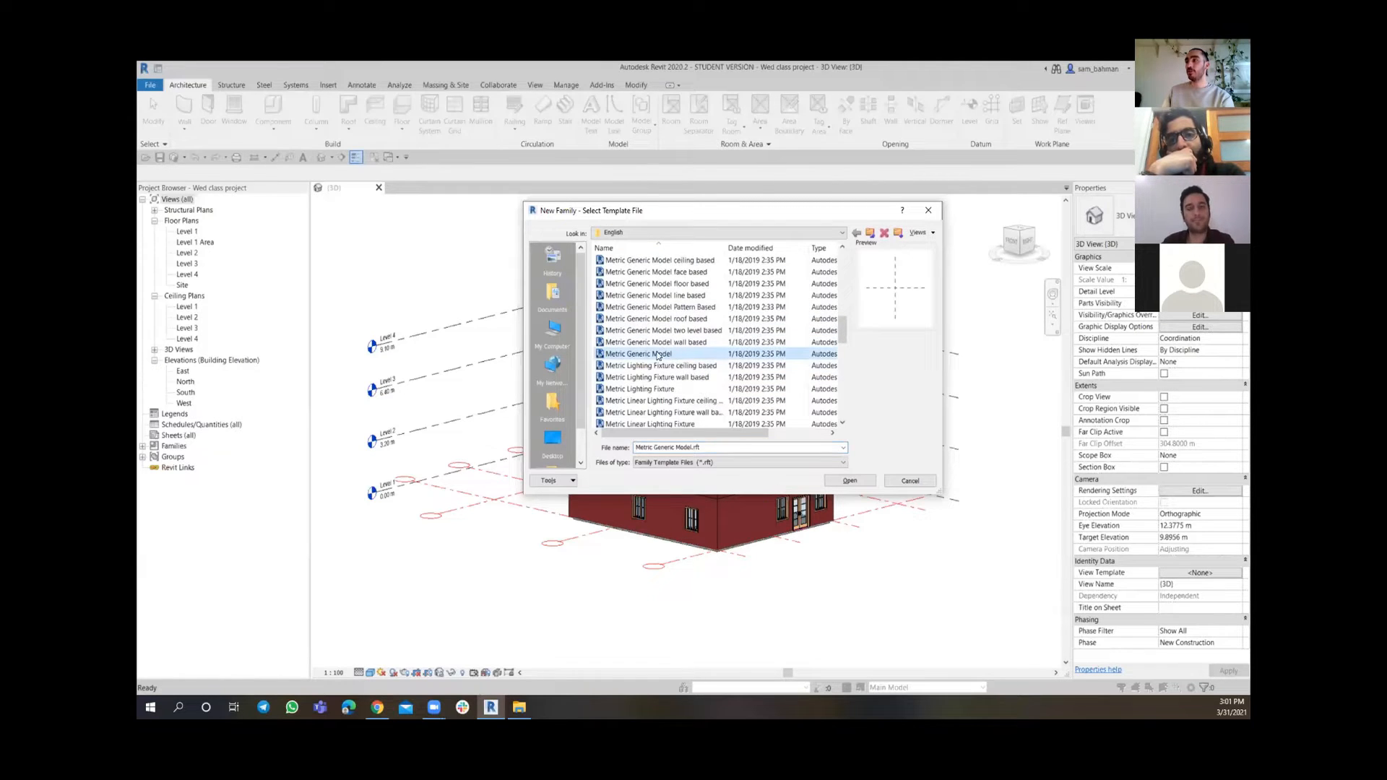
pyautogui.click(823, 481)
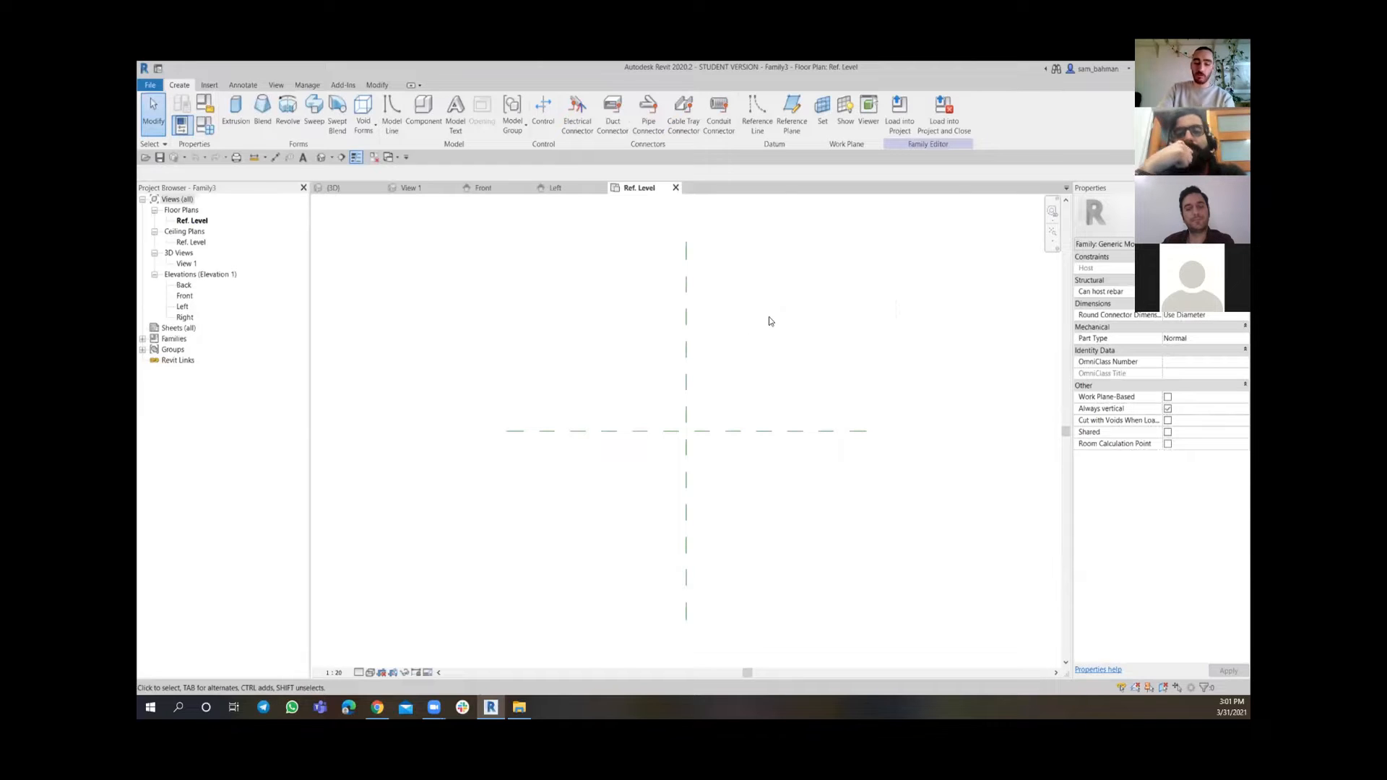
# Set the project length units to metres rounded to 2 decimal places
pyautogui.press('u')
pyautogui.press('n')
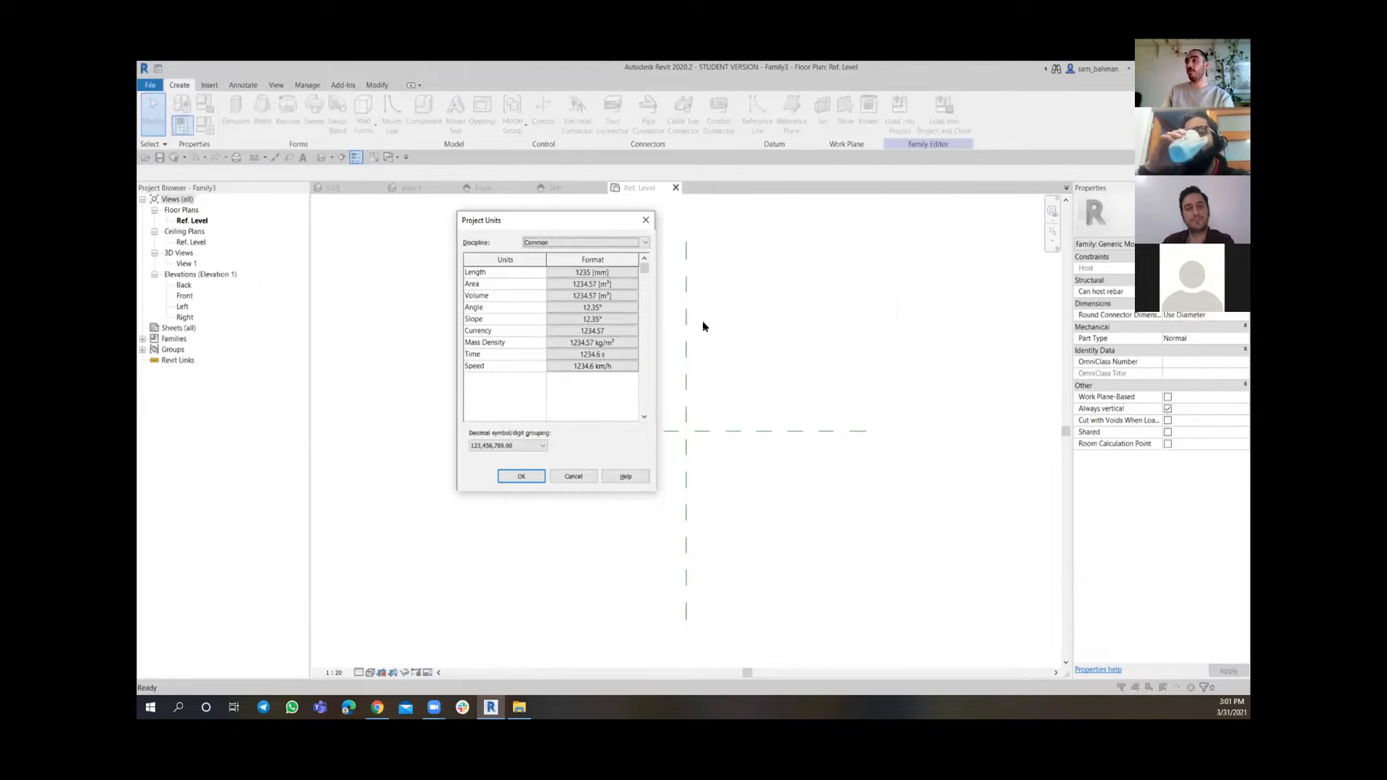
pyautogui.click(605, 274)
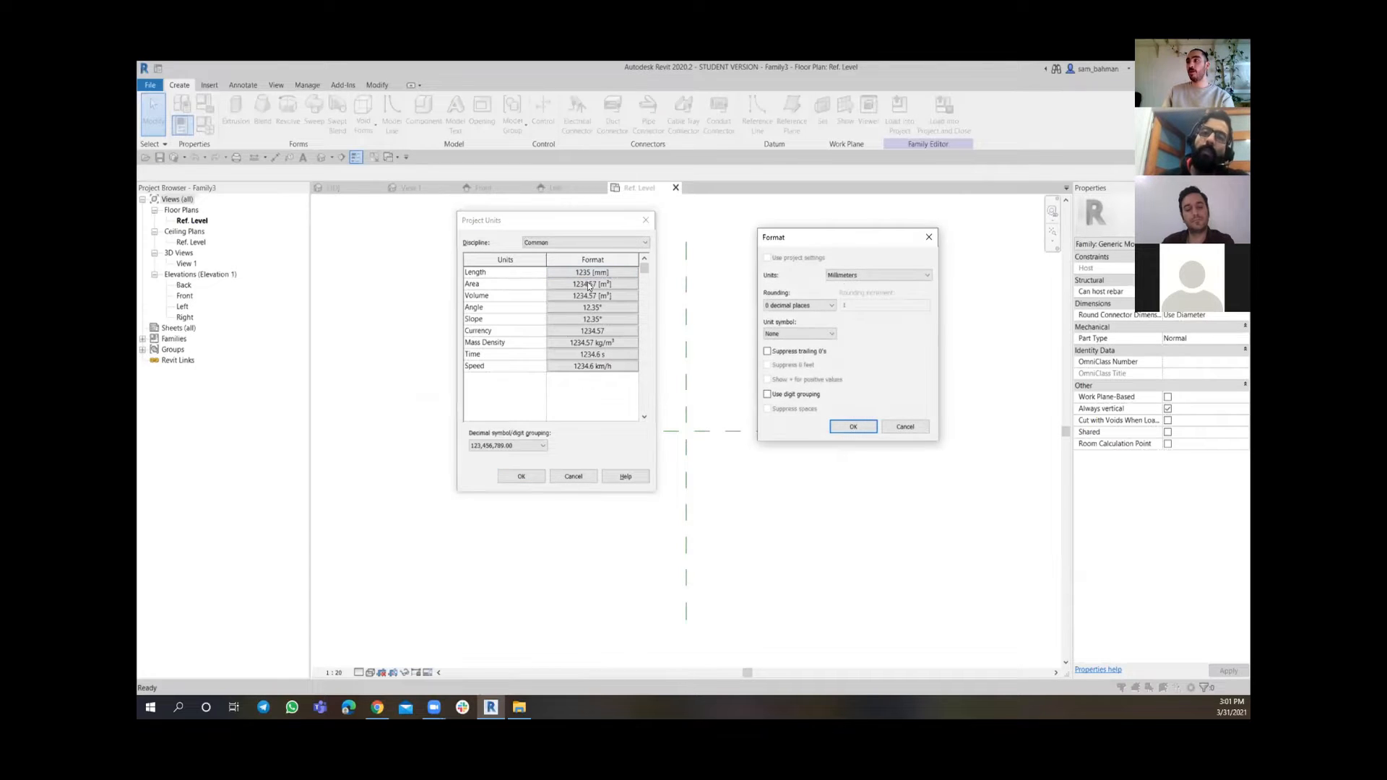
pyautogui.click(841, 281)
pyautogui.click(848, 319)
pyautogui.click(811, 306)
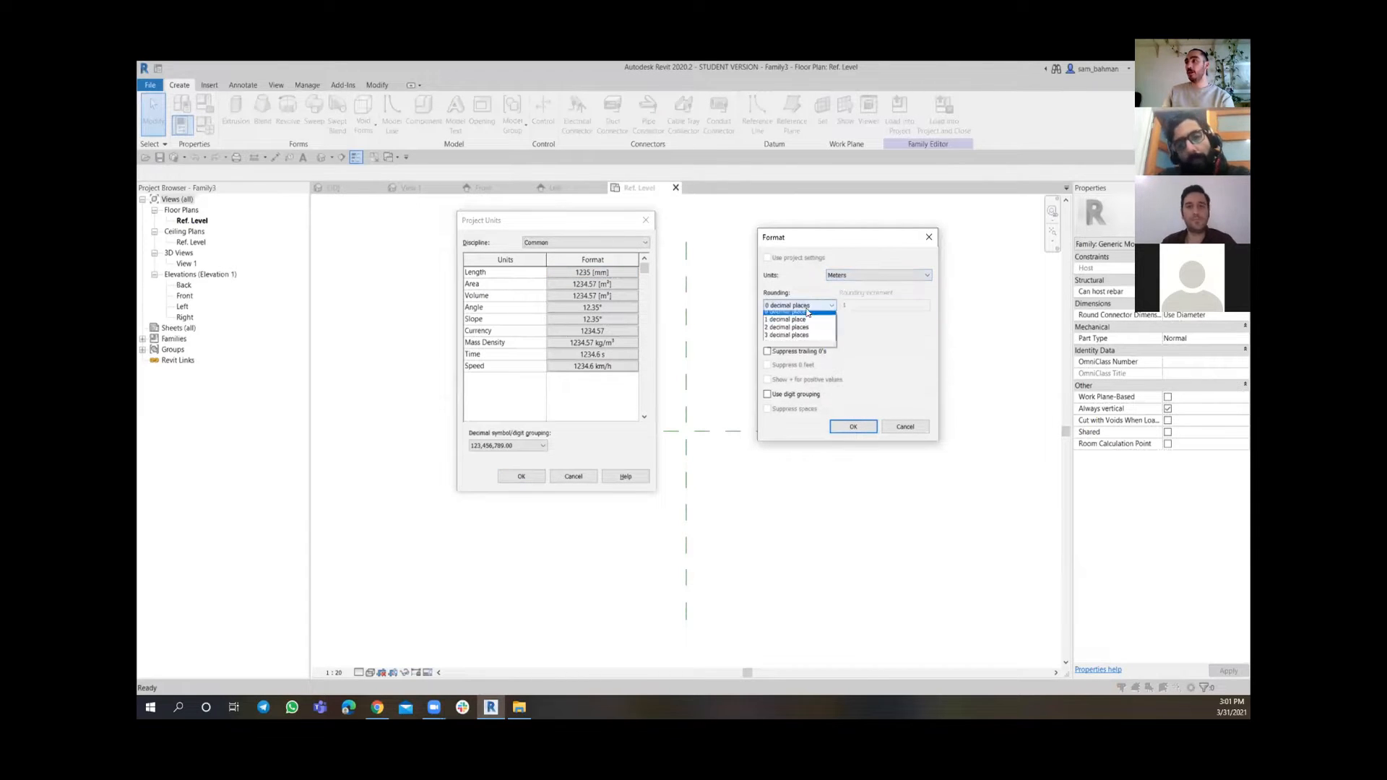
pyautogui.click(783, 354)
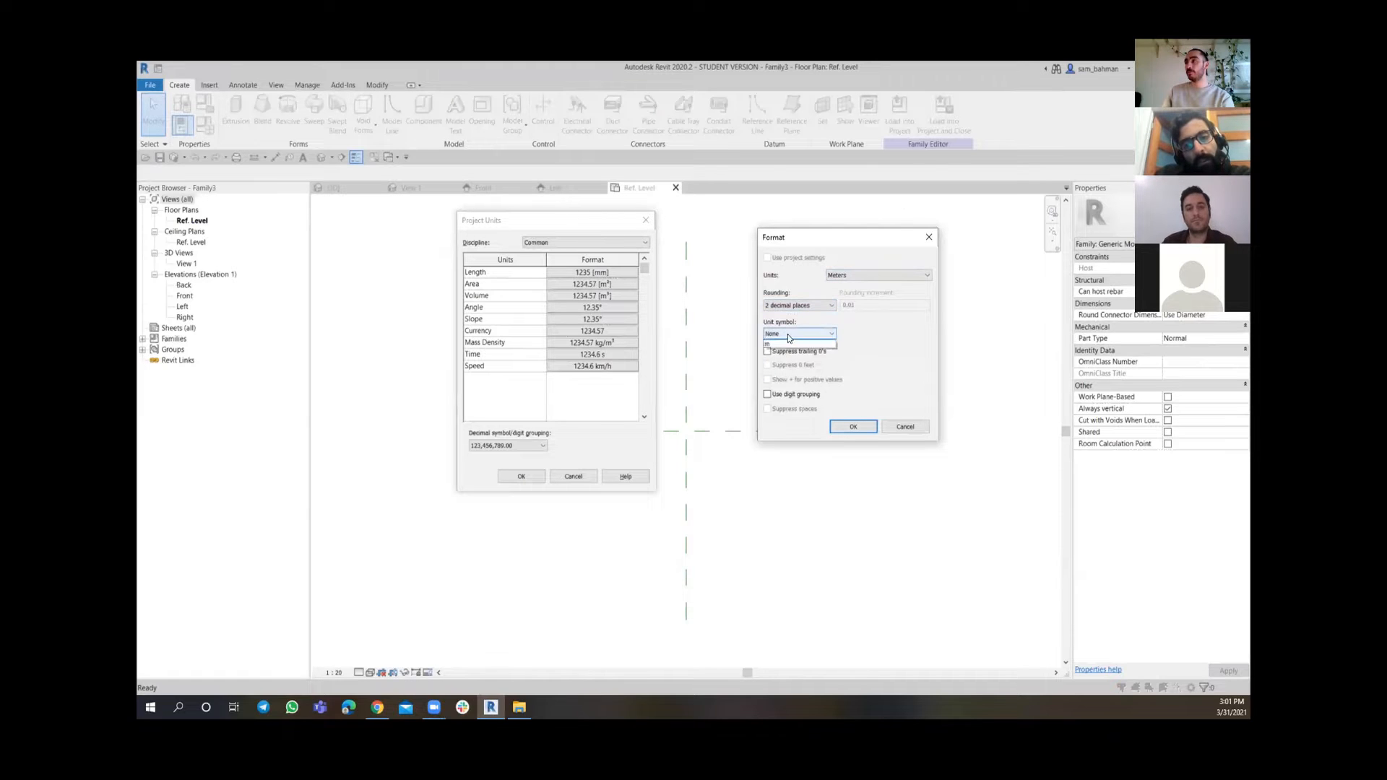
pyautogui.click(845, 426)
pyautogui.click(521, 476)
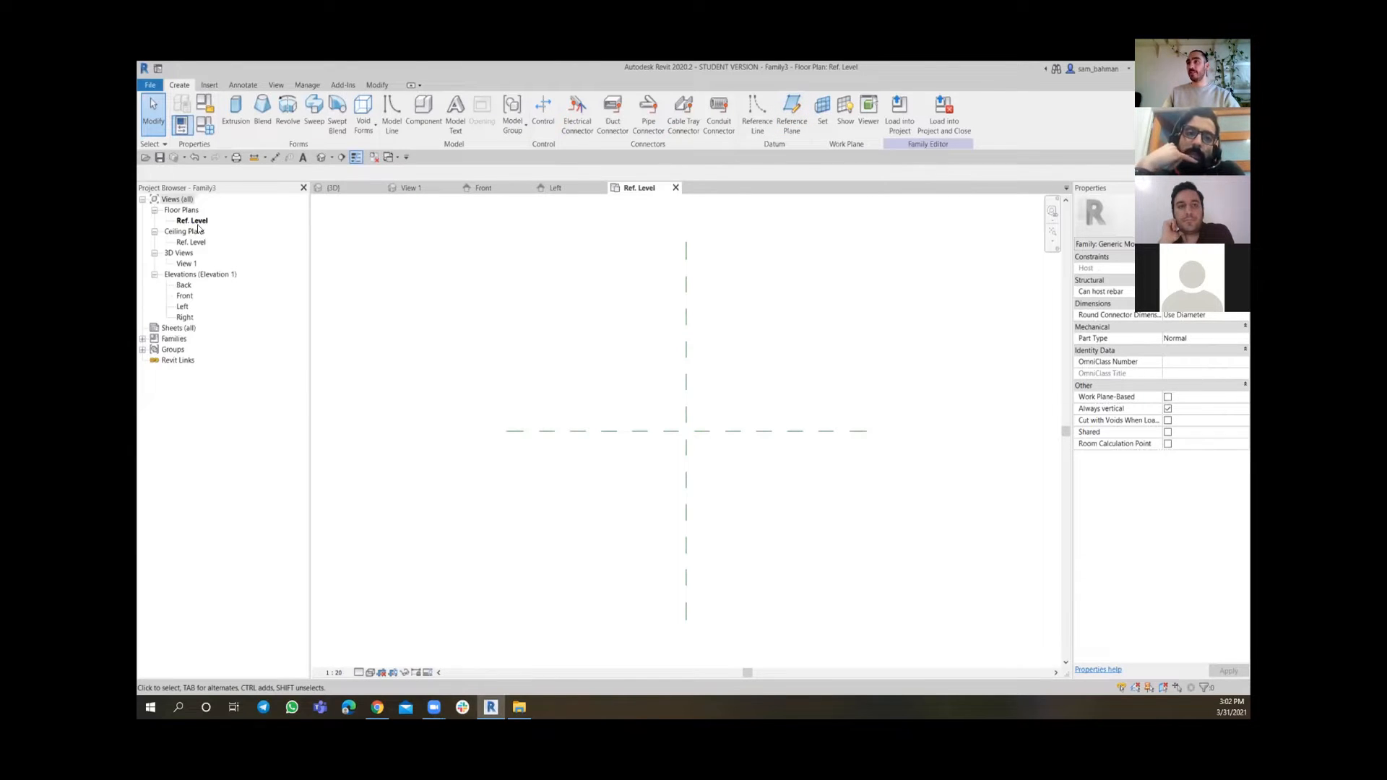
# Add two vertical reference planes, about 1.00 m left and 1.30 m right of the centre plane
pyautogui.click(792, 127)
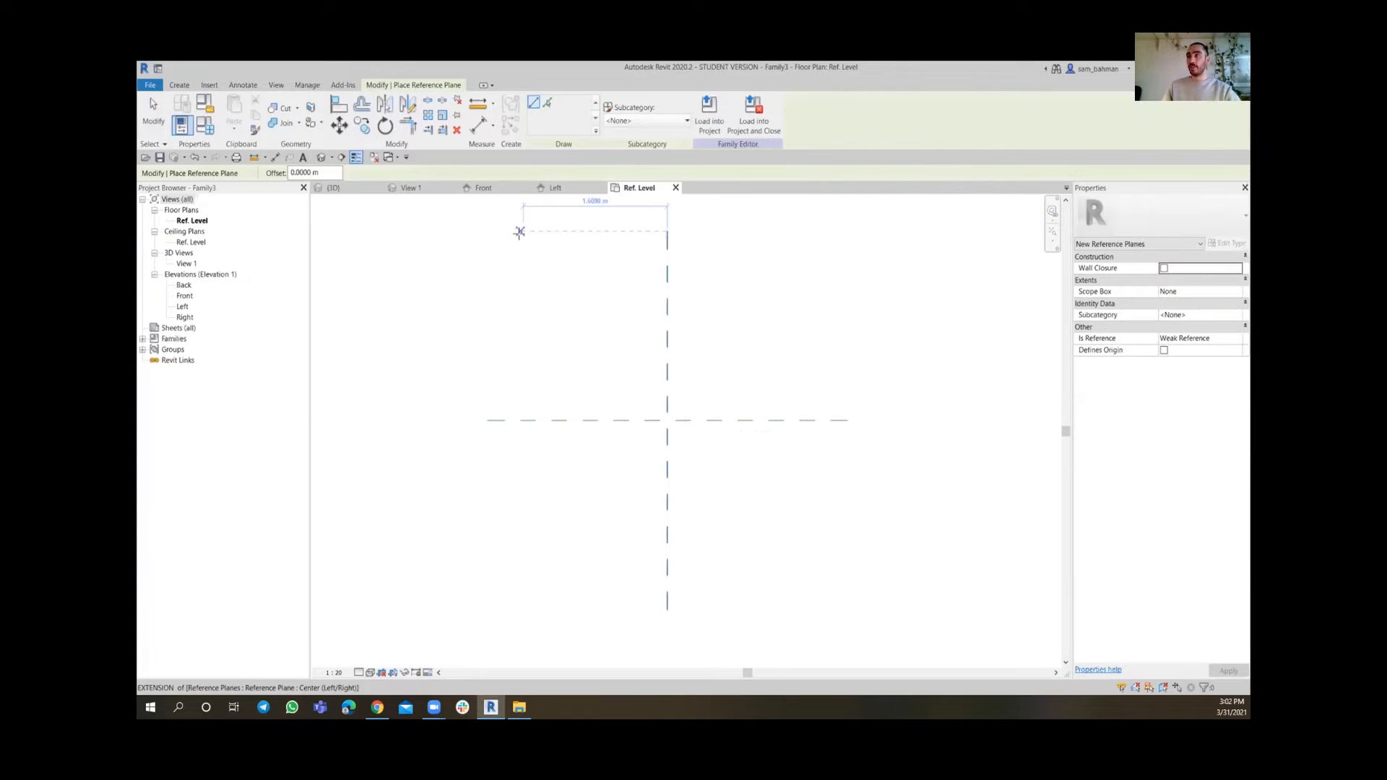
pyautogui.click(519, 231)
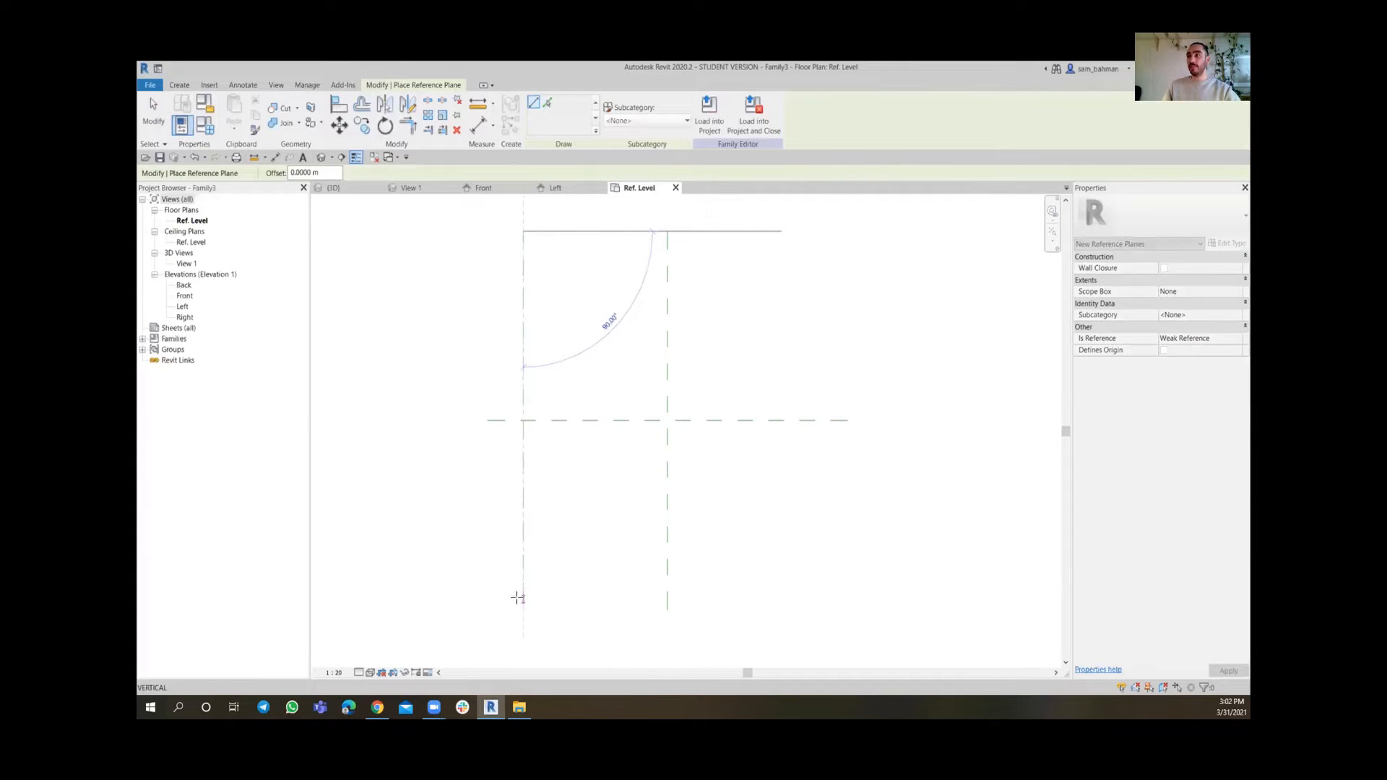
pyautogui.click(518, 597)
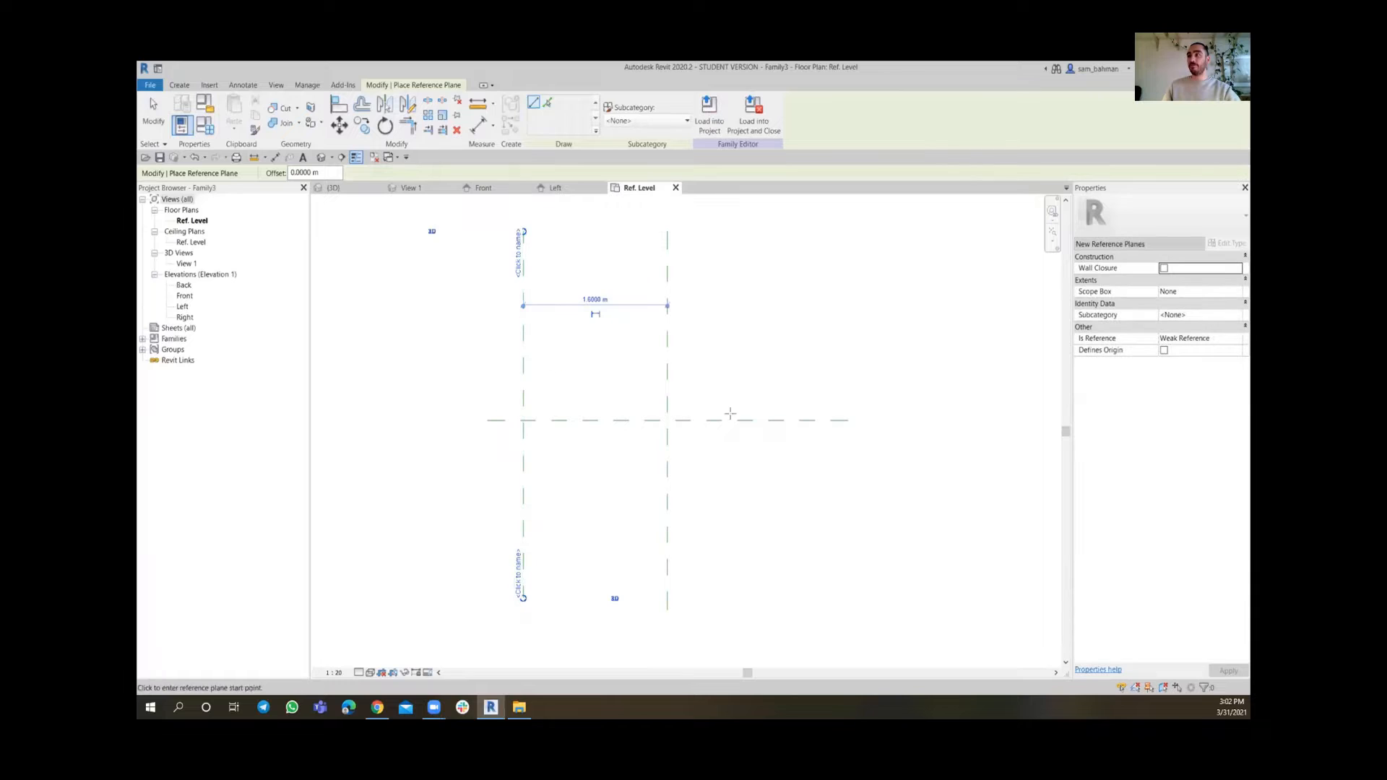
pyautogui.click(783, 230)
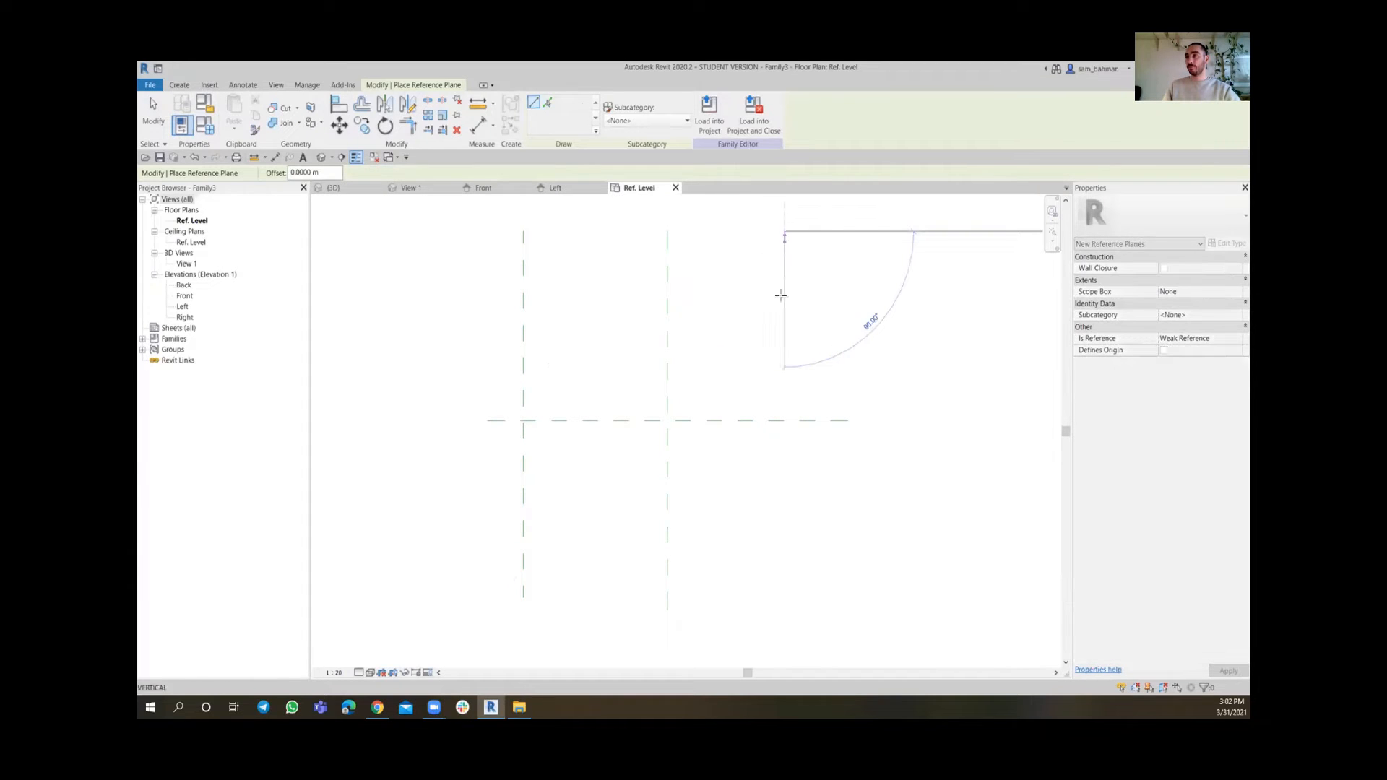
pyautogui.click(780, 597)
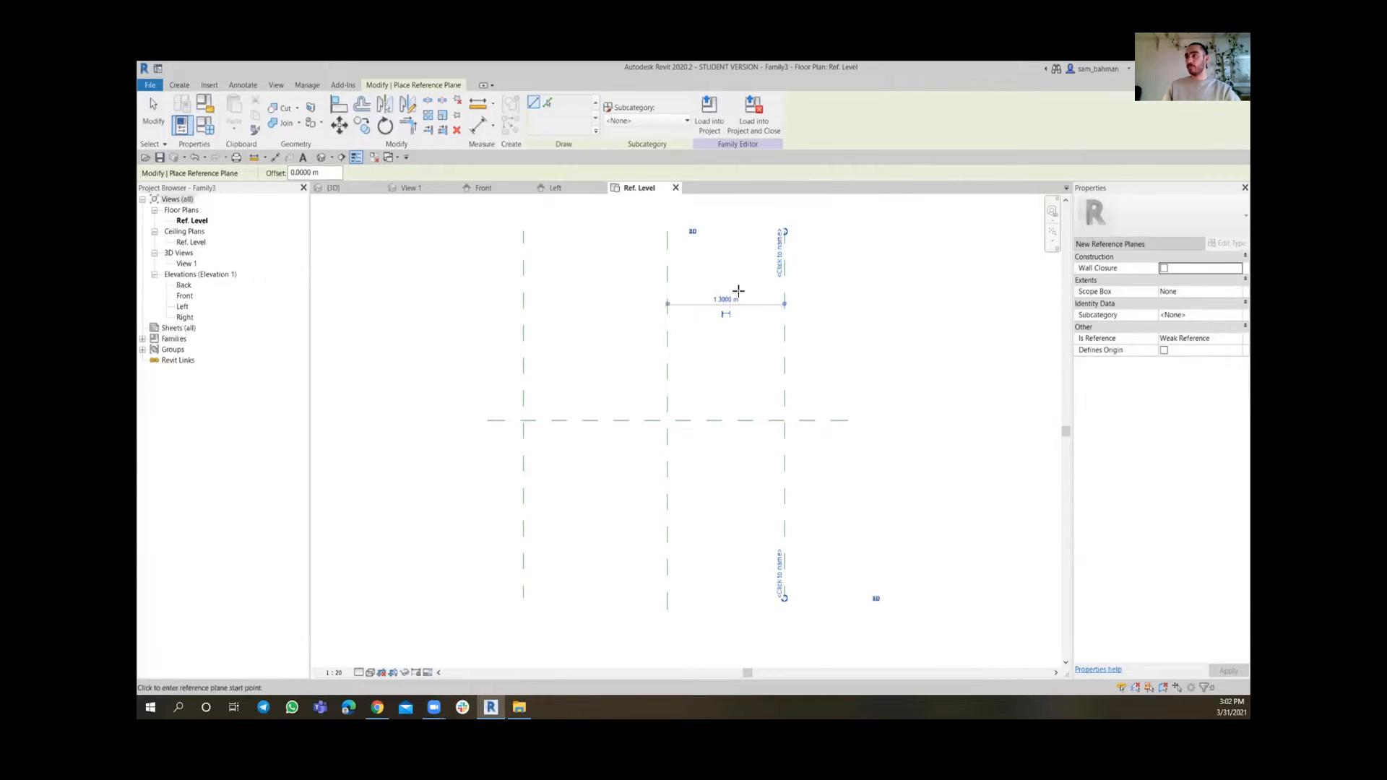
# Add two horizontal reference planes, one about 1.90 m above the centre plane and one below it
pyautogui.click(473, 240)
pyautogui.click(847, 241)
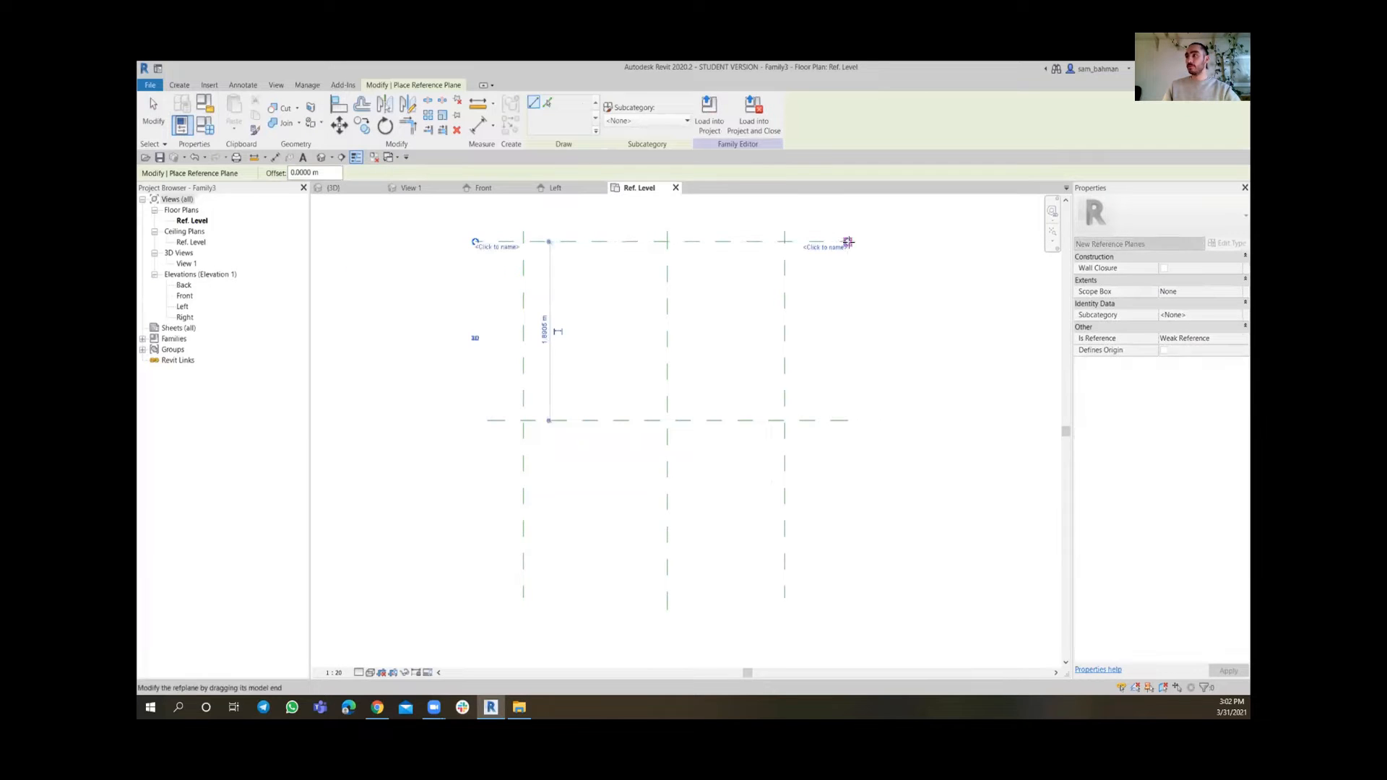
pyautogui.click(474, 562)
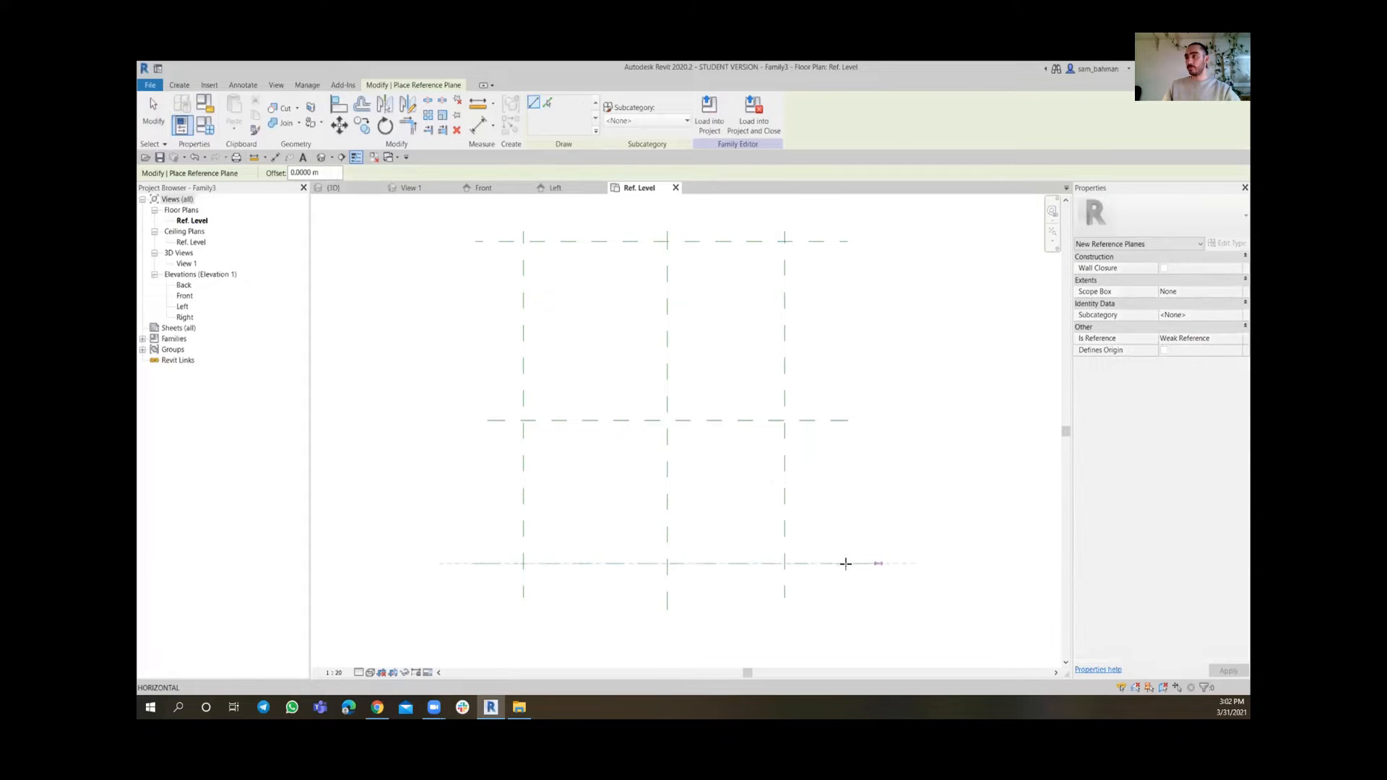
pyautogui.click(846, 563)
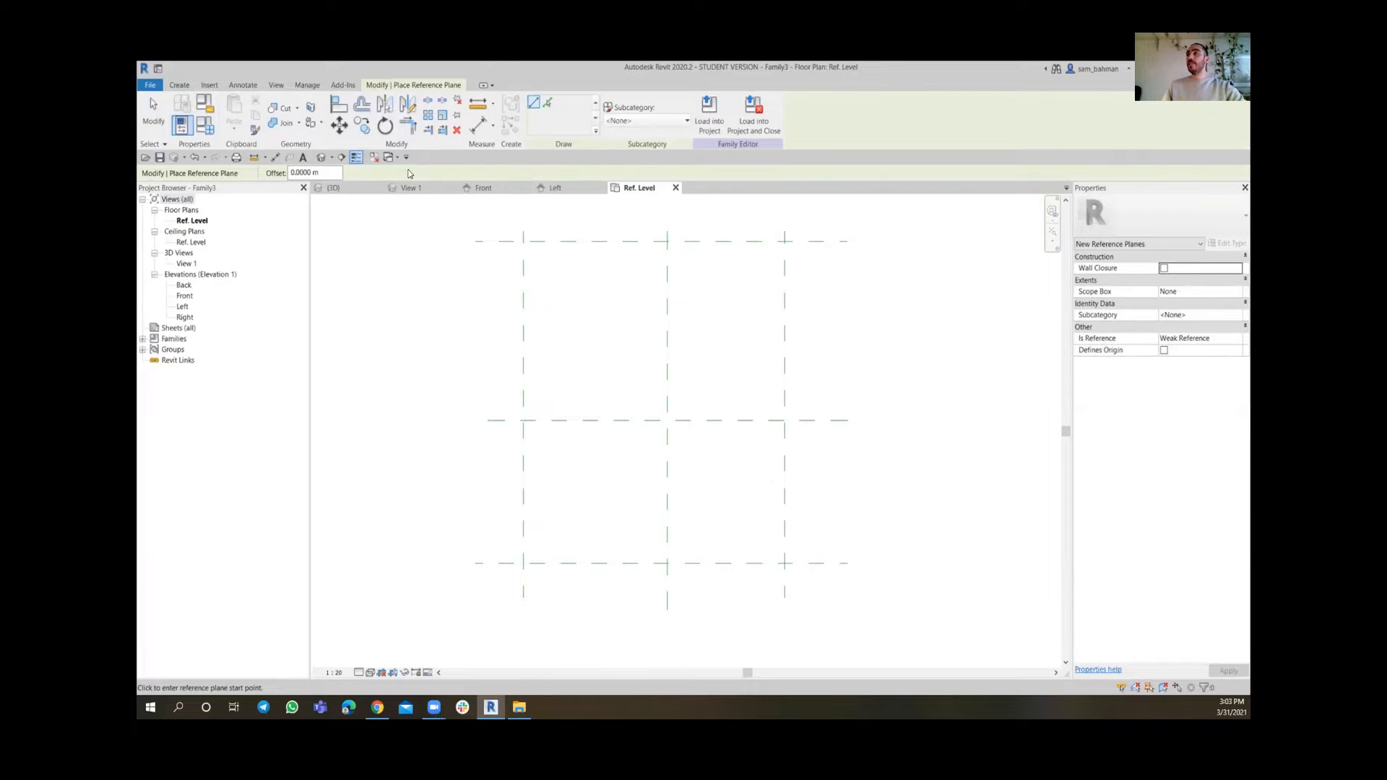
pyautogui.press('Escape')
pyautogui.press('Escape')
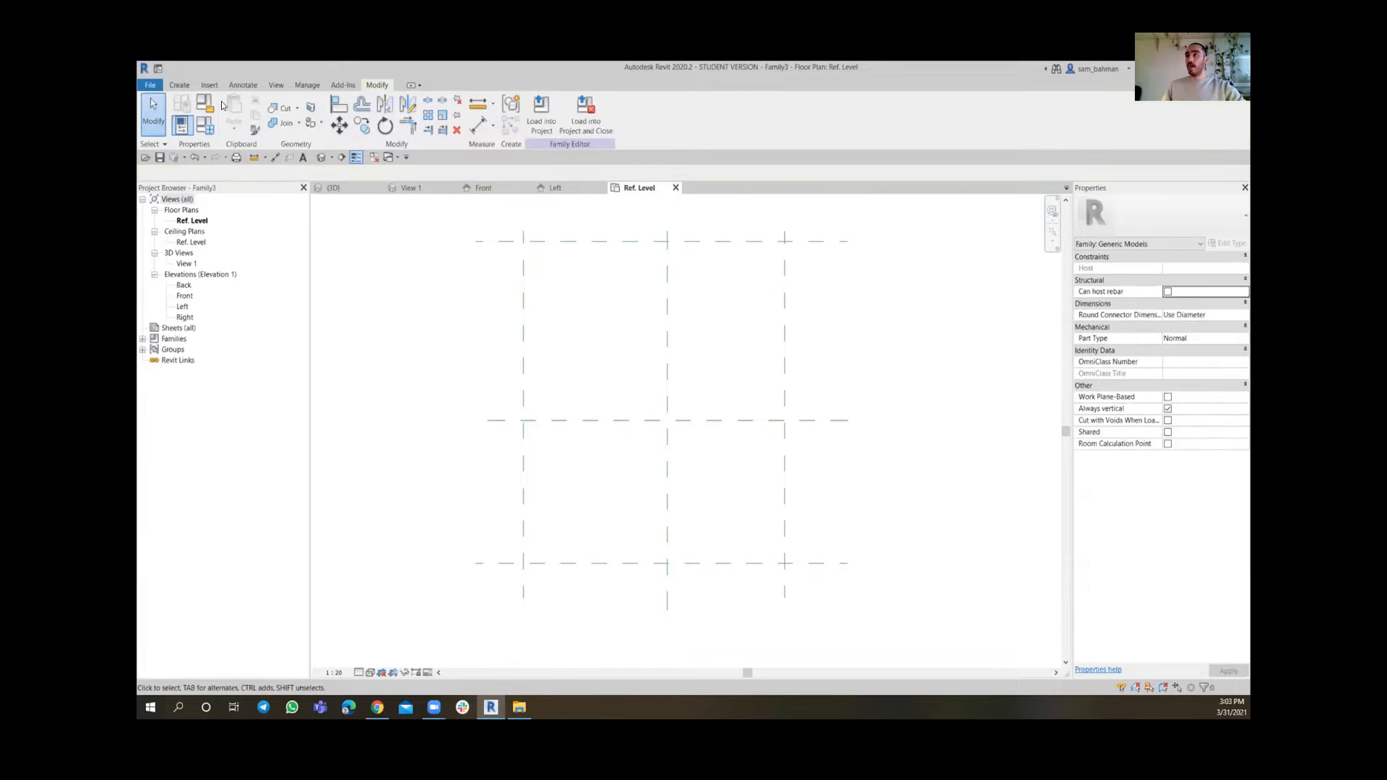
# Sketch an extrusion rectangle between the four reference planes and lock its left and bottom edges to them
pyautogui.click(179, 86)
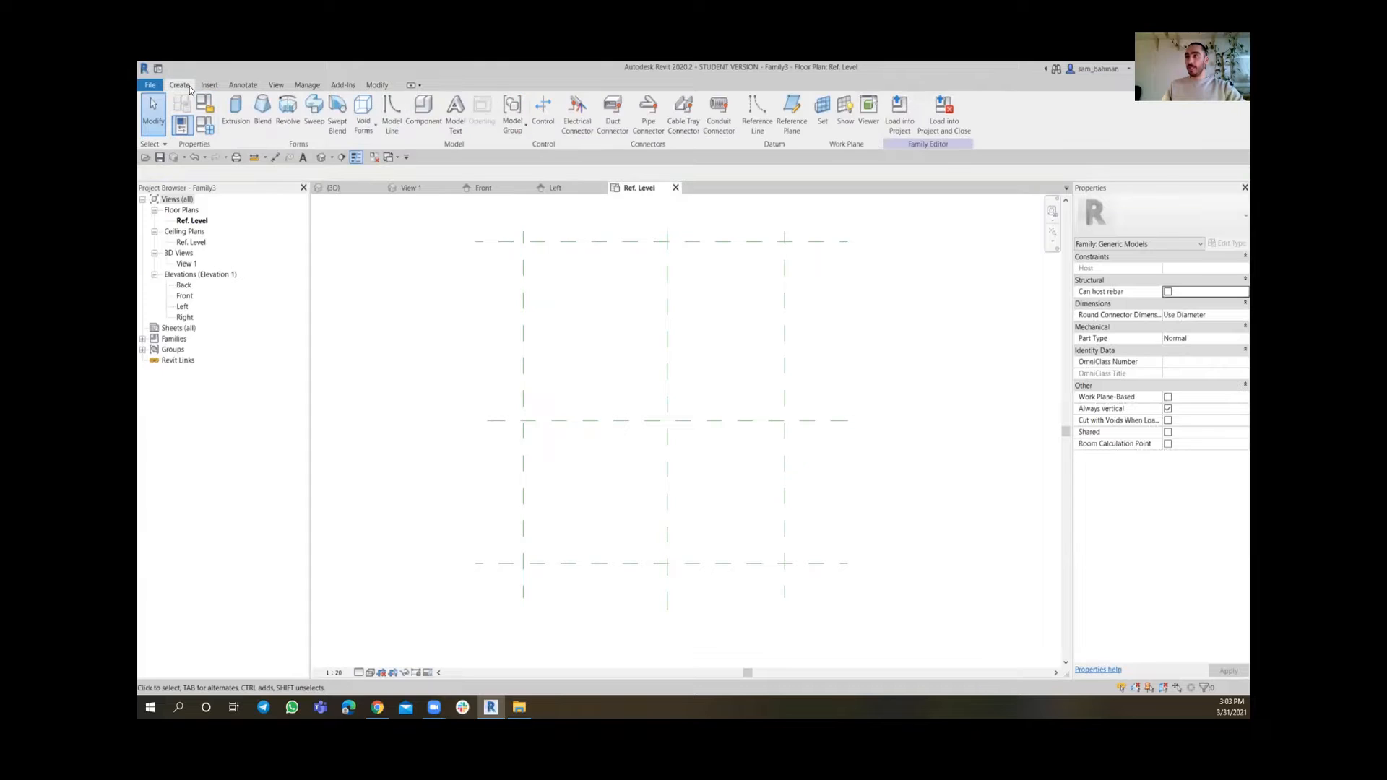
pyautogui.click(237, 114)
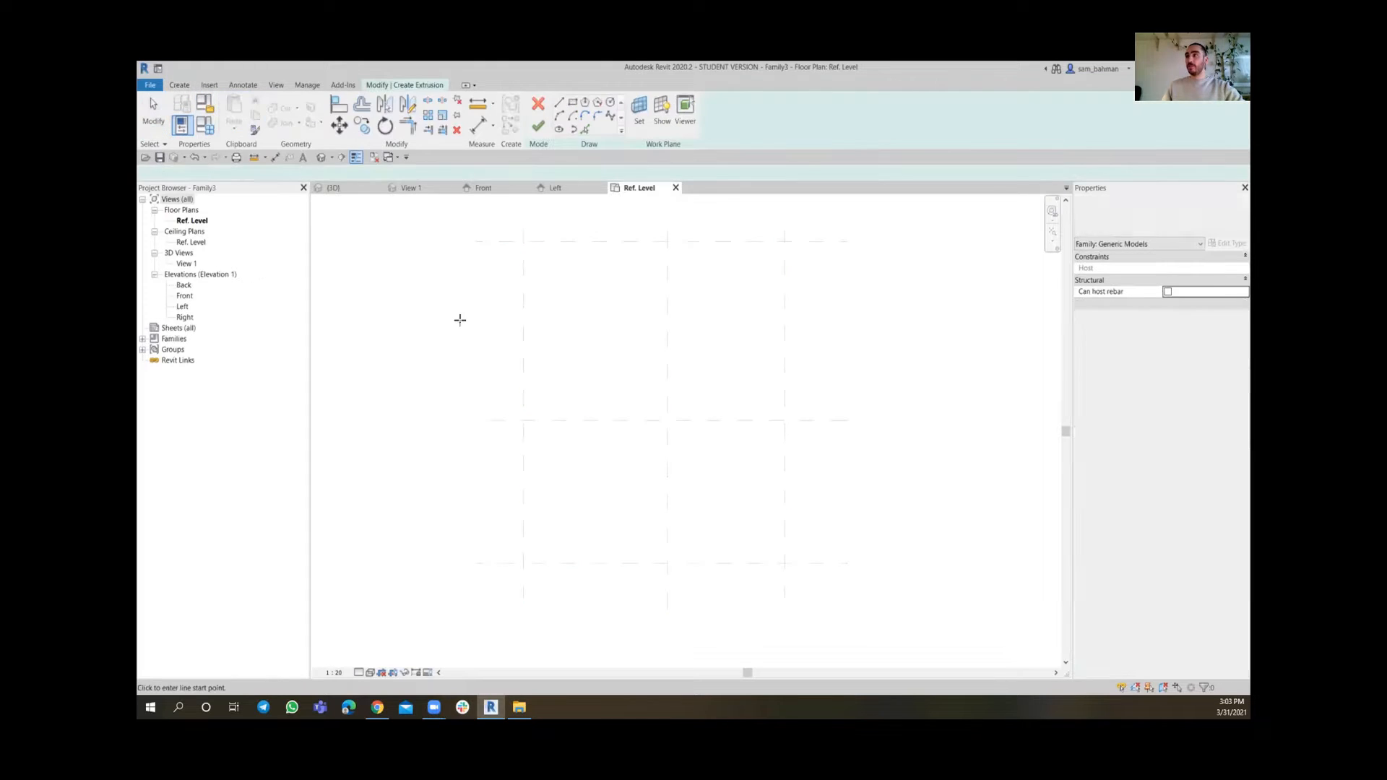
pyautogui.click(573, 103)
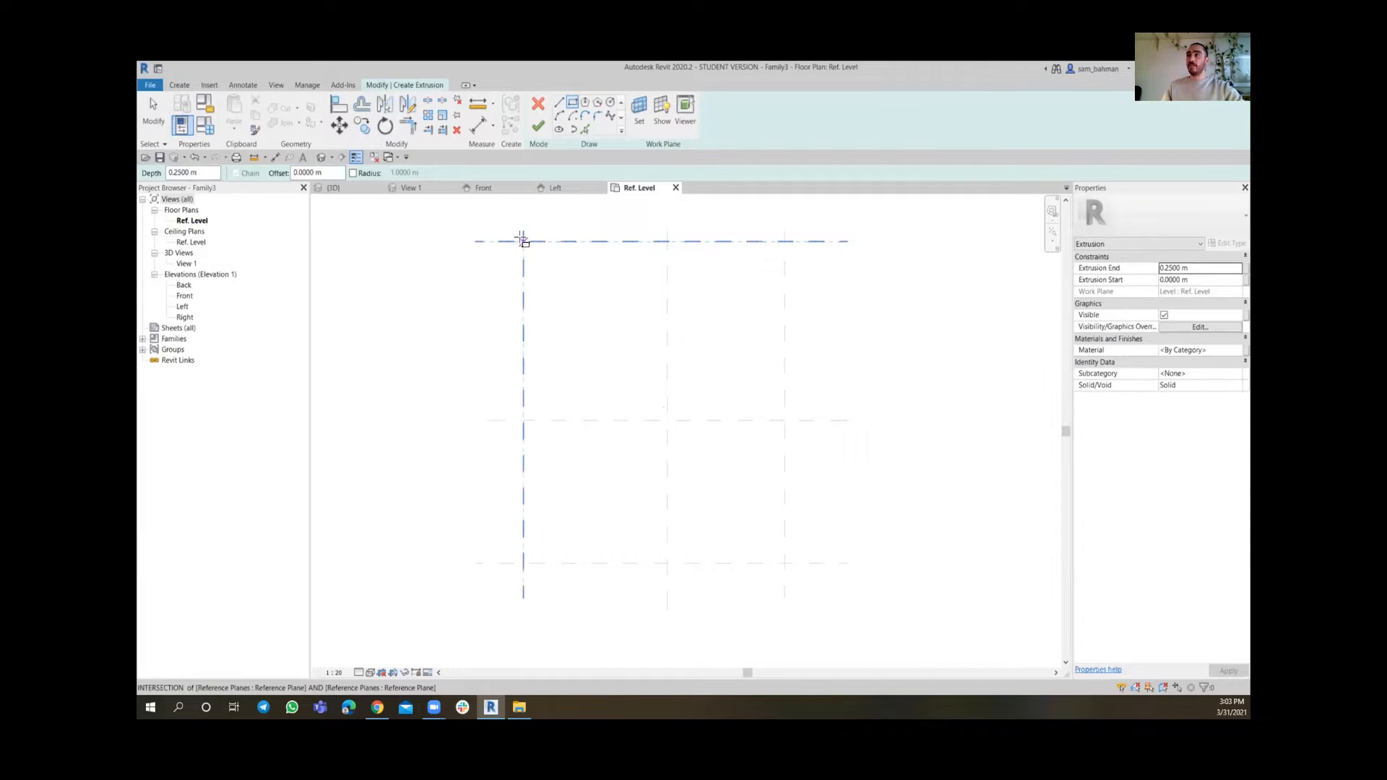
pyautogui.click(524, 241)
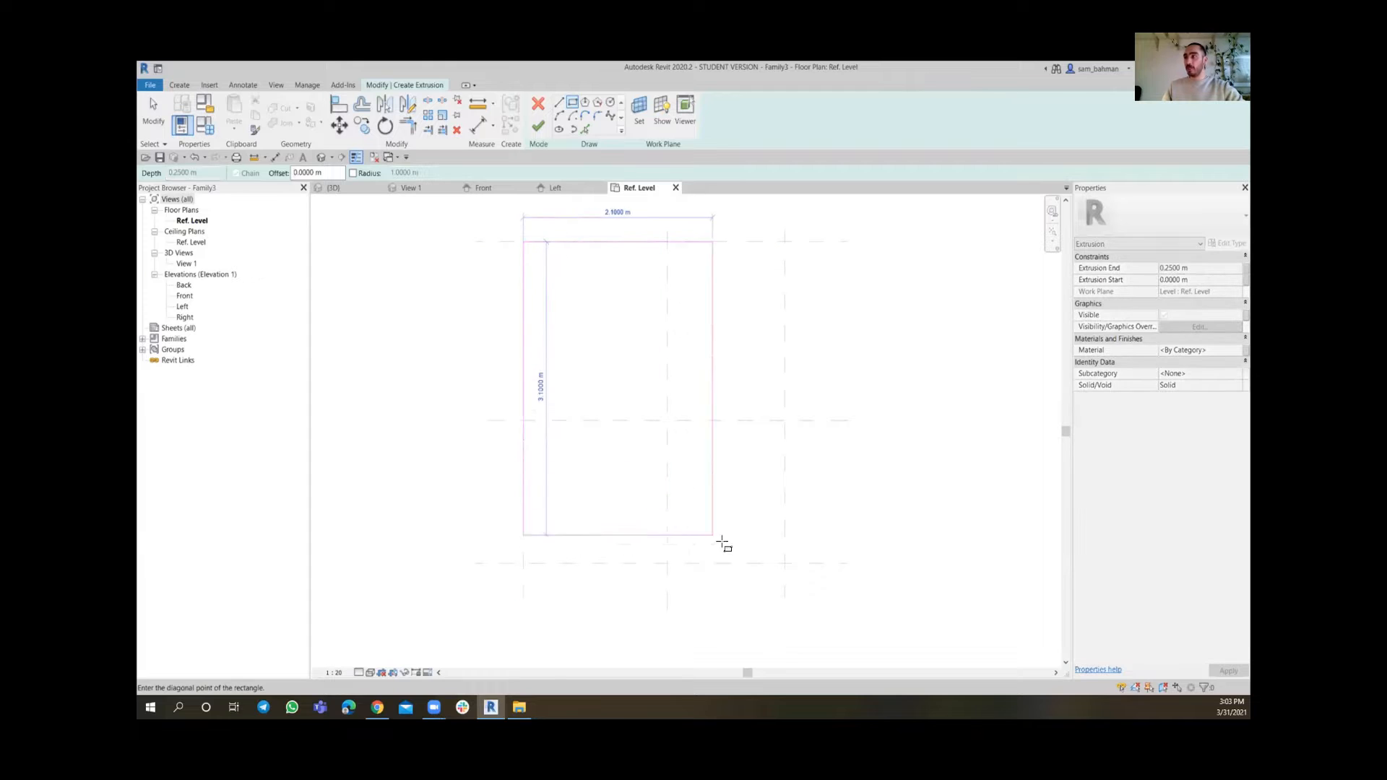
pyautogui.click(785, 563)
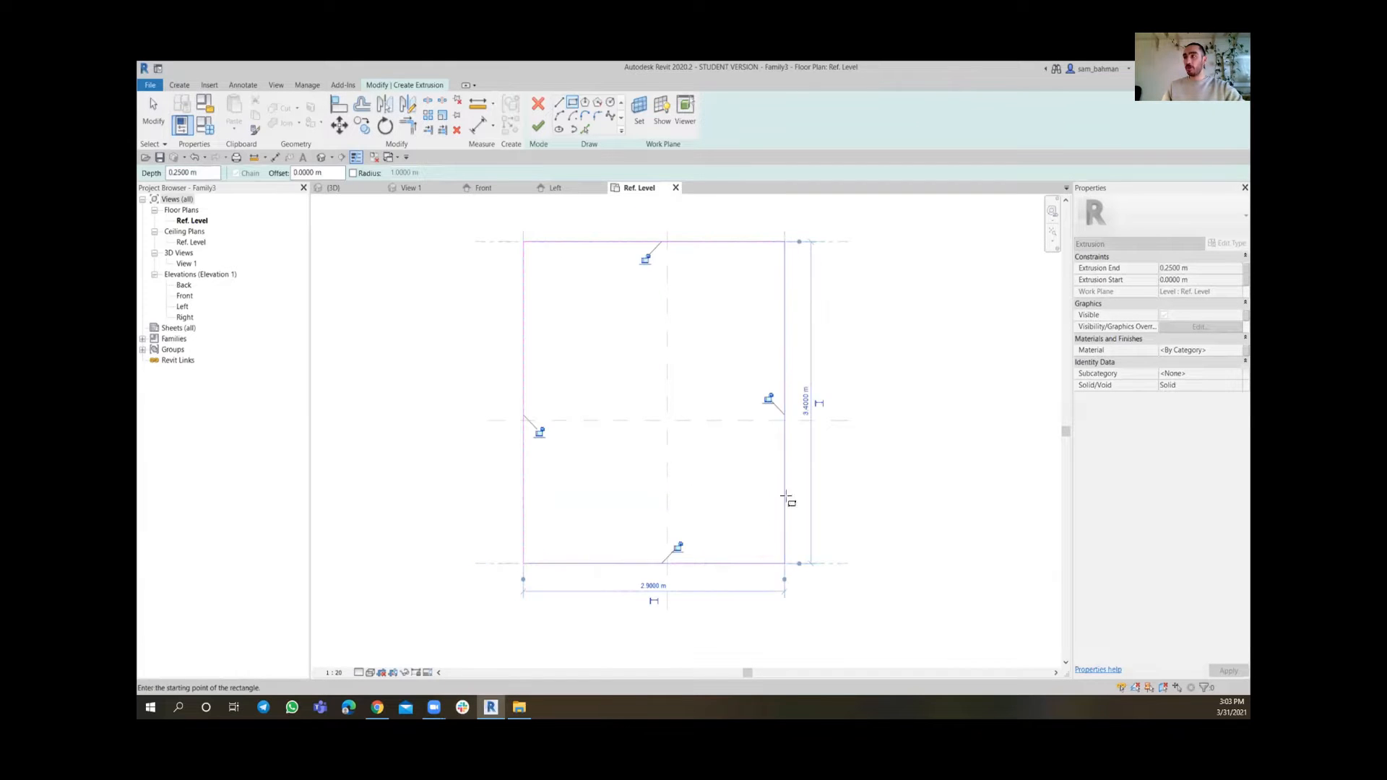
pyautogui.click(538, 432)
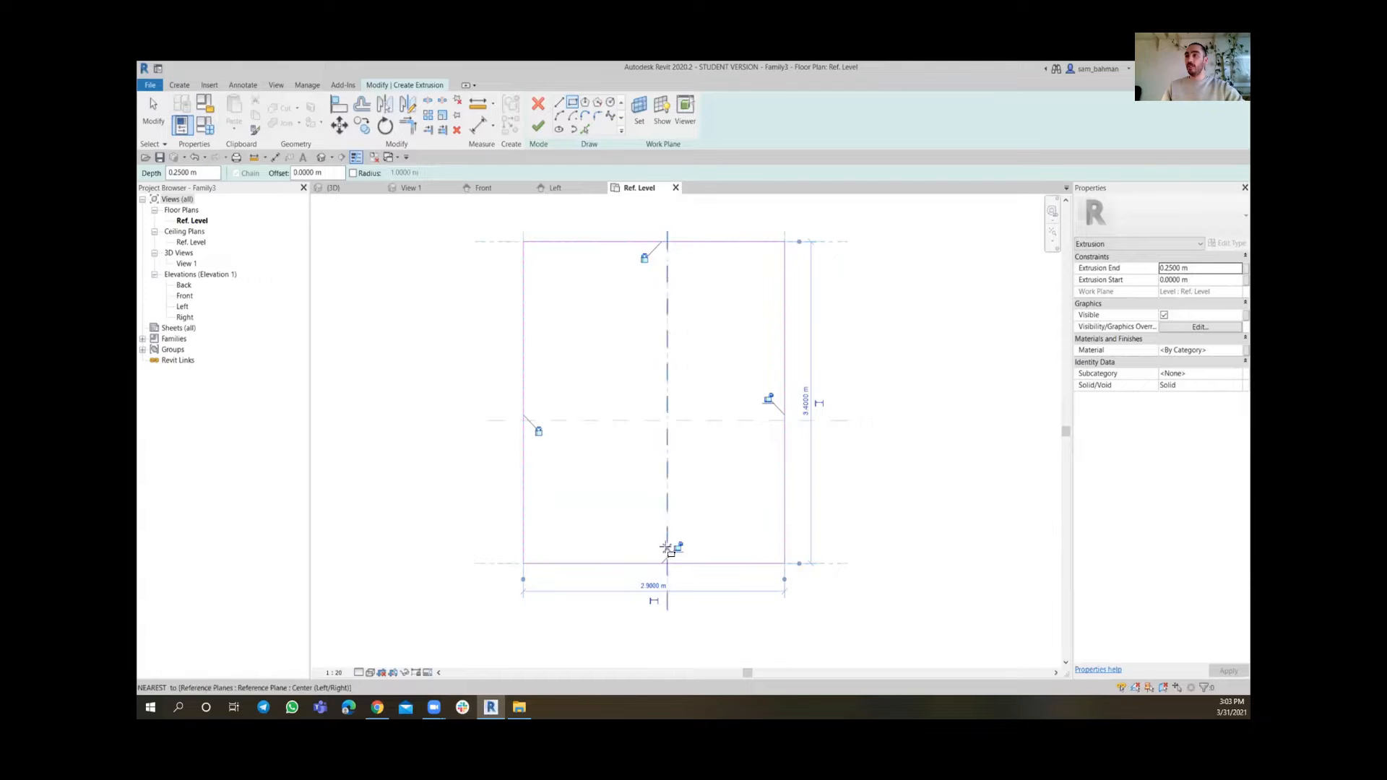
pyautogui.click(677, 547)
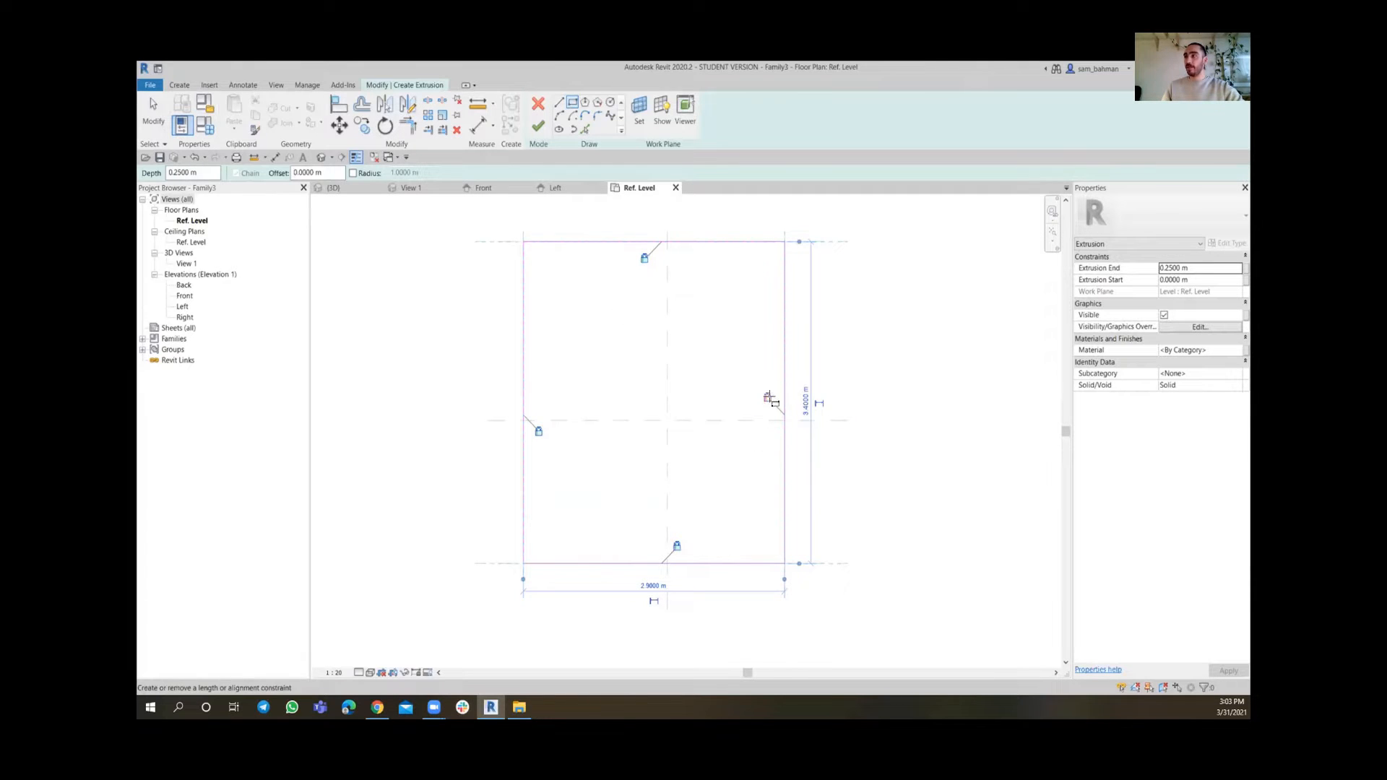
pyautogui.press('Escape')
pyautogui.press('Escape')
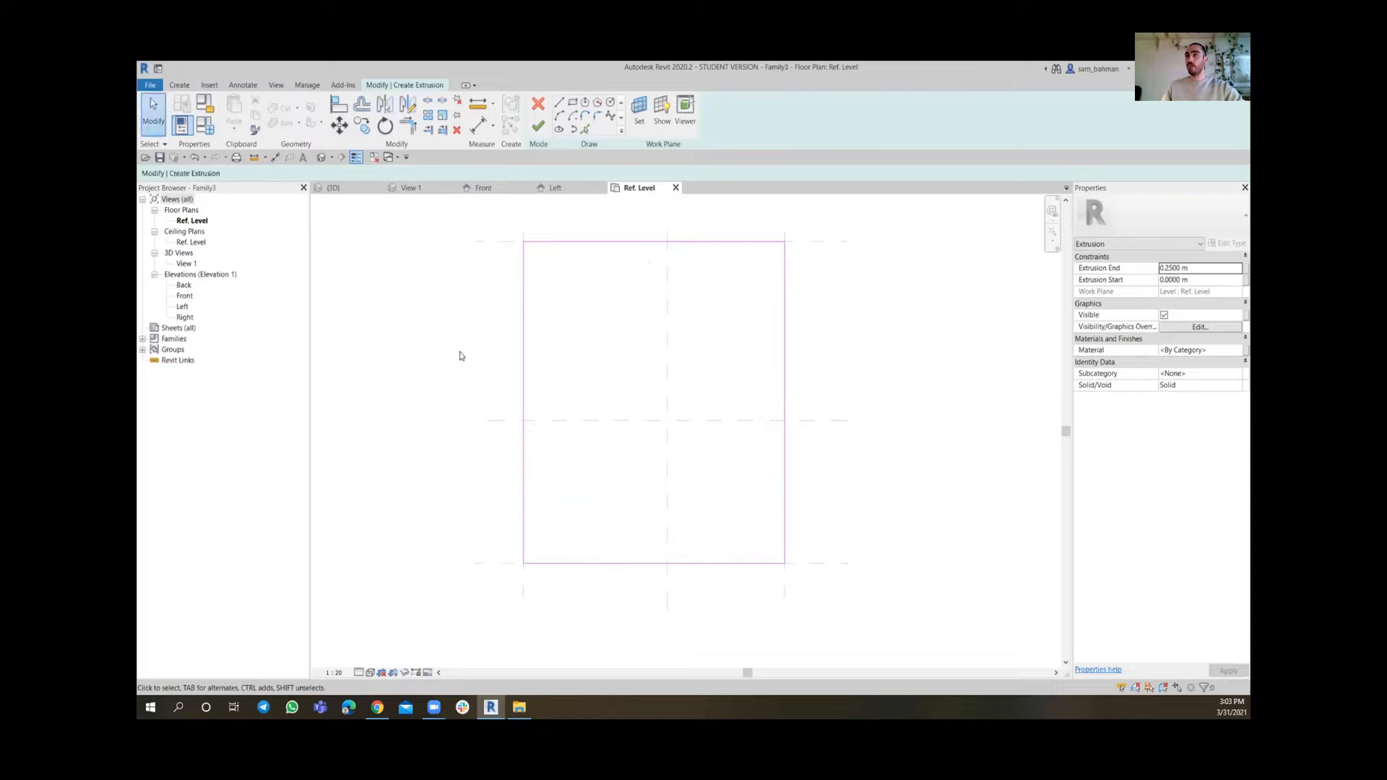
# Finish the extrusion sketch and deselect the extrusion
pyautogui.click(538, 128)
pyautogui.moveTo(511, 386); pyautogui.dragTo(497, 411, button='middle')
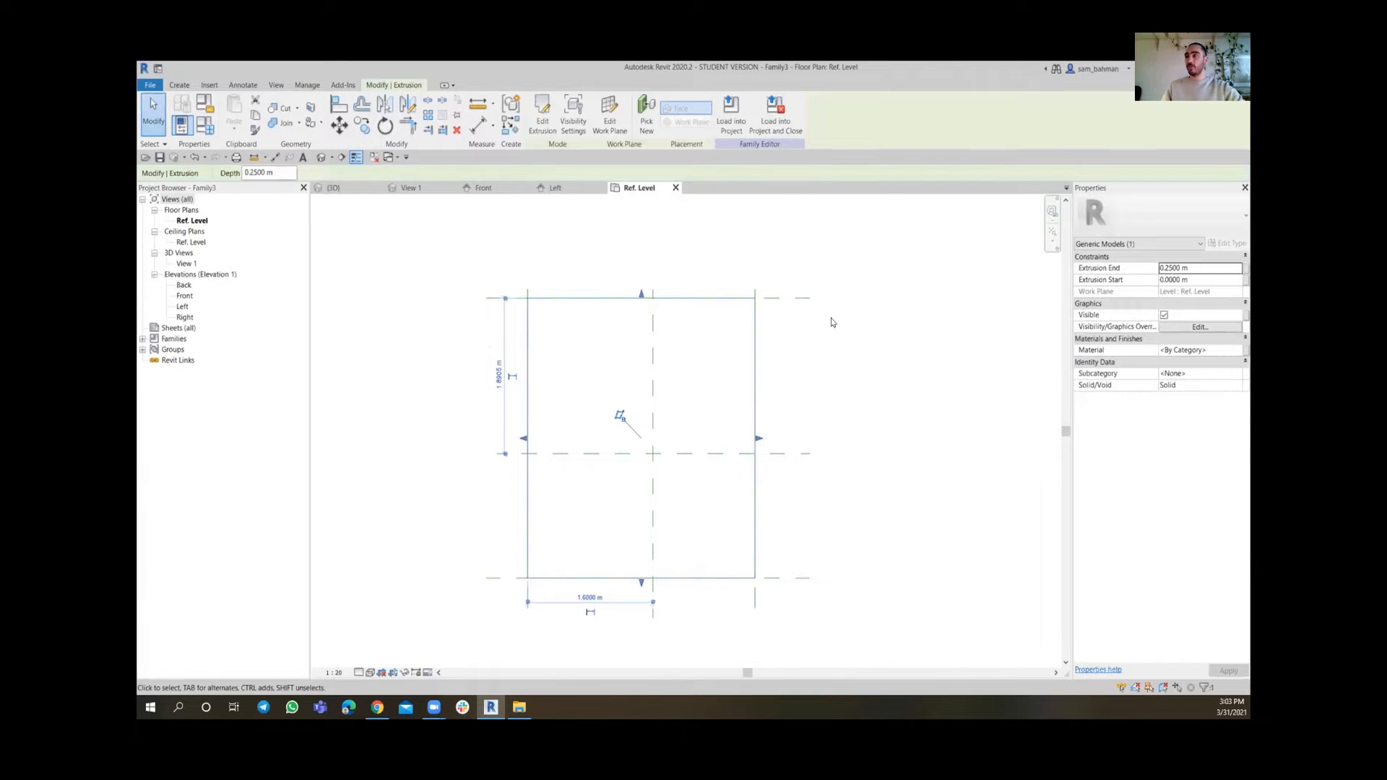
pyautogui.click(857, 352)
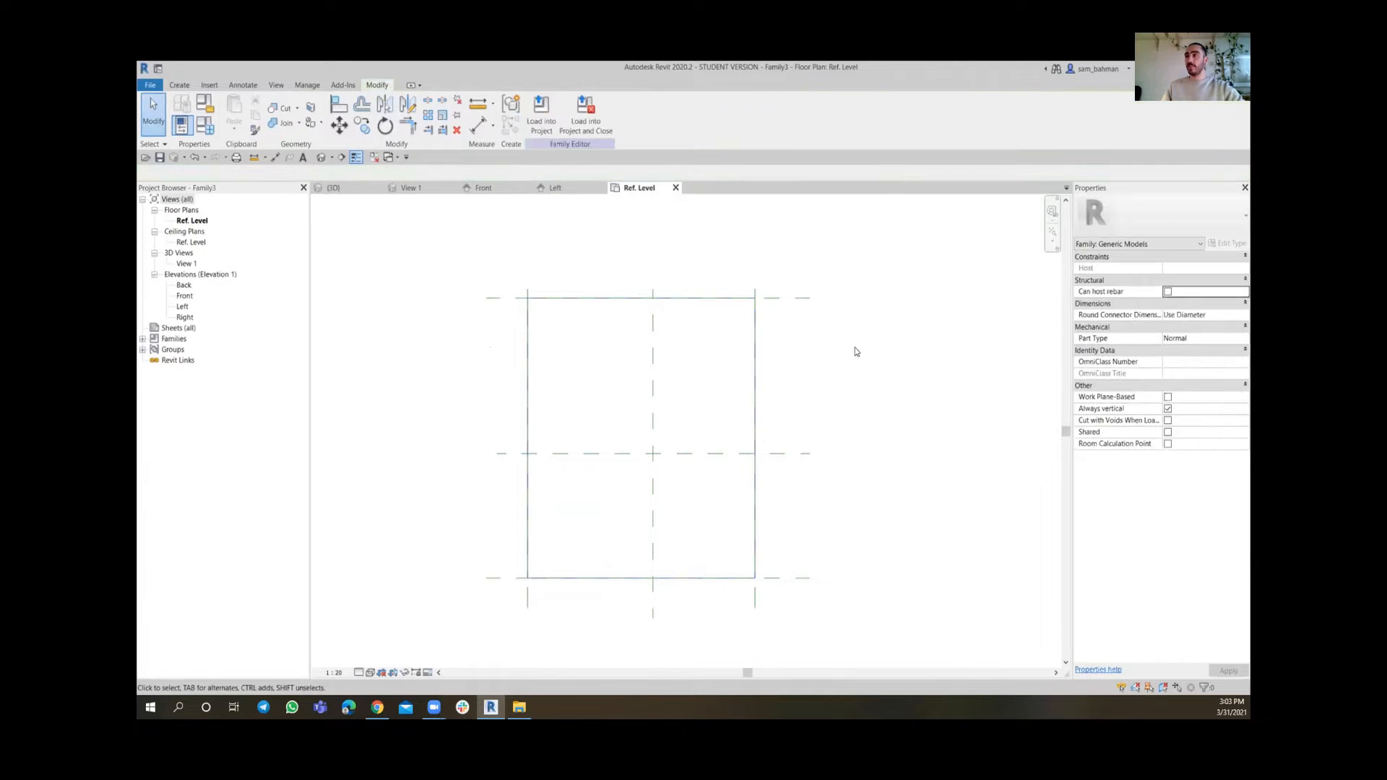
# Dimension the left, centre and right vertical reference planes with an aligned dimension and make its two segments equal
pyautogui.click(474, 128)
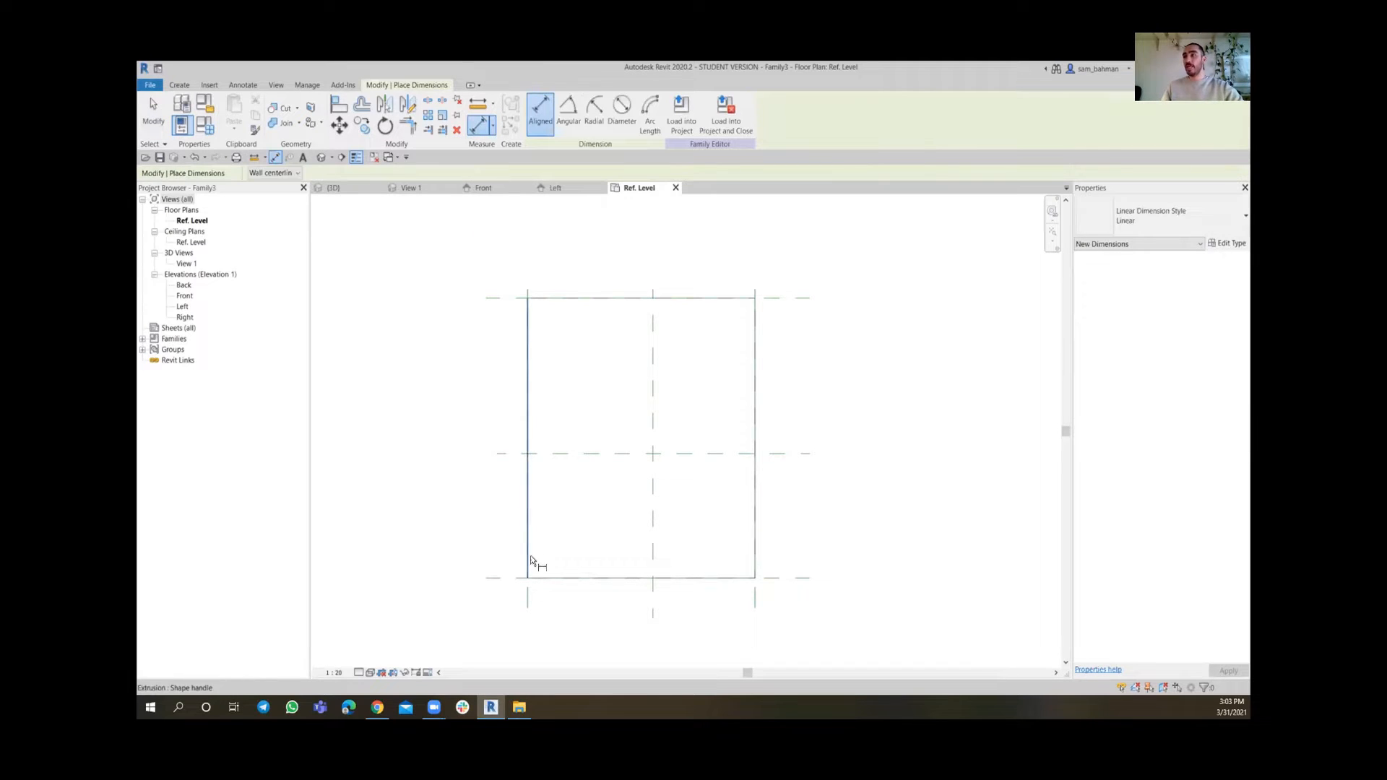
pyautogui.click(528, 607)
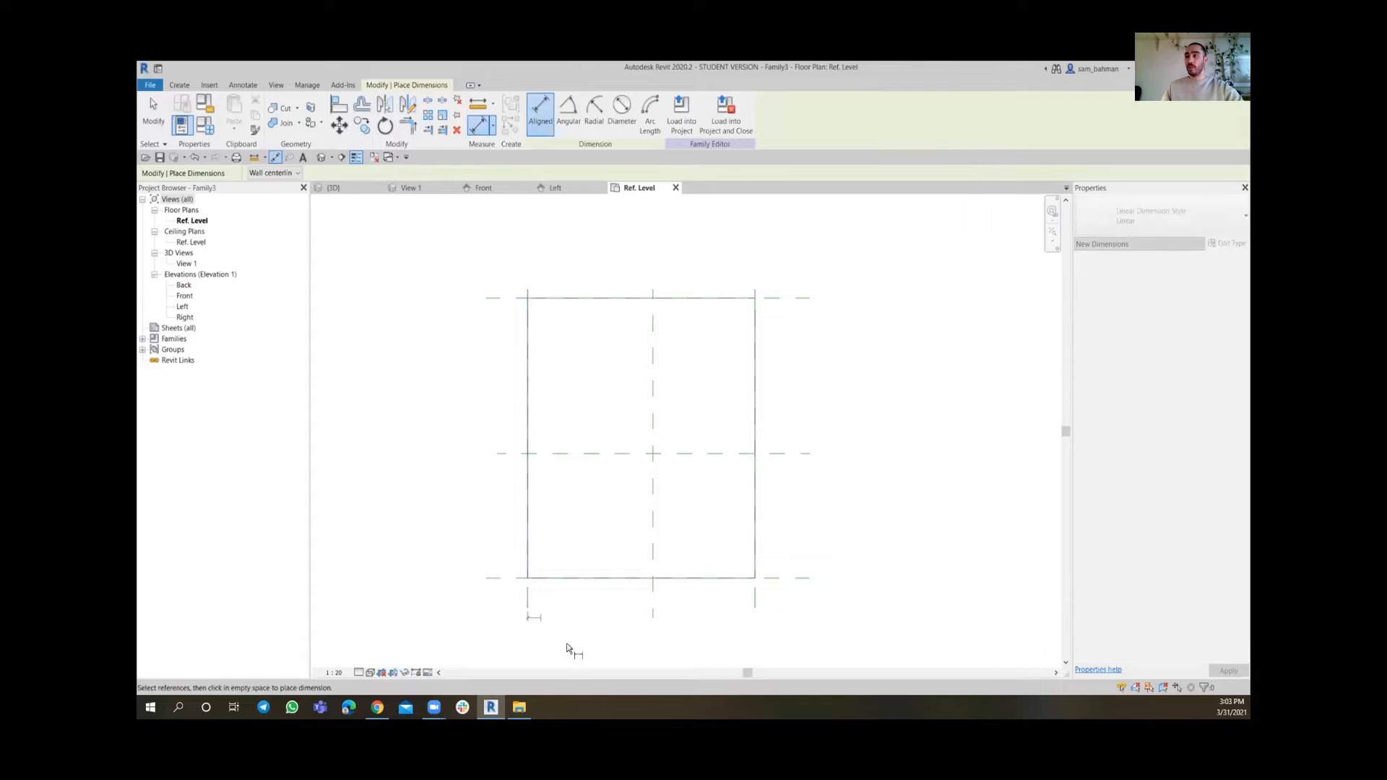
pyautogui.click(652, 592)
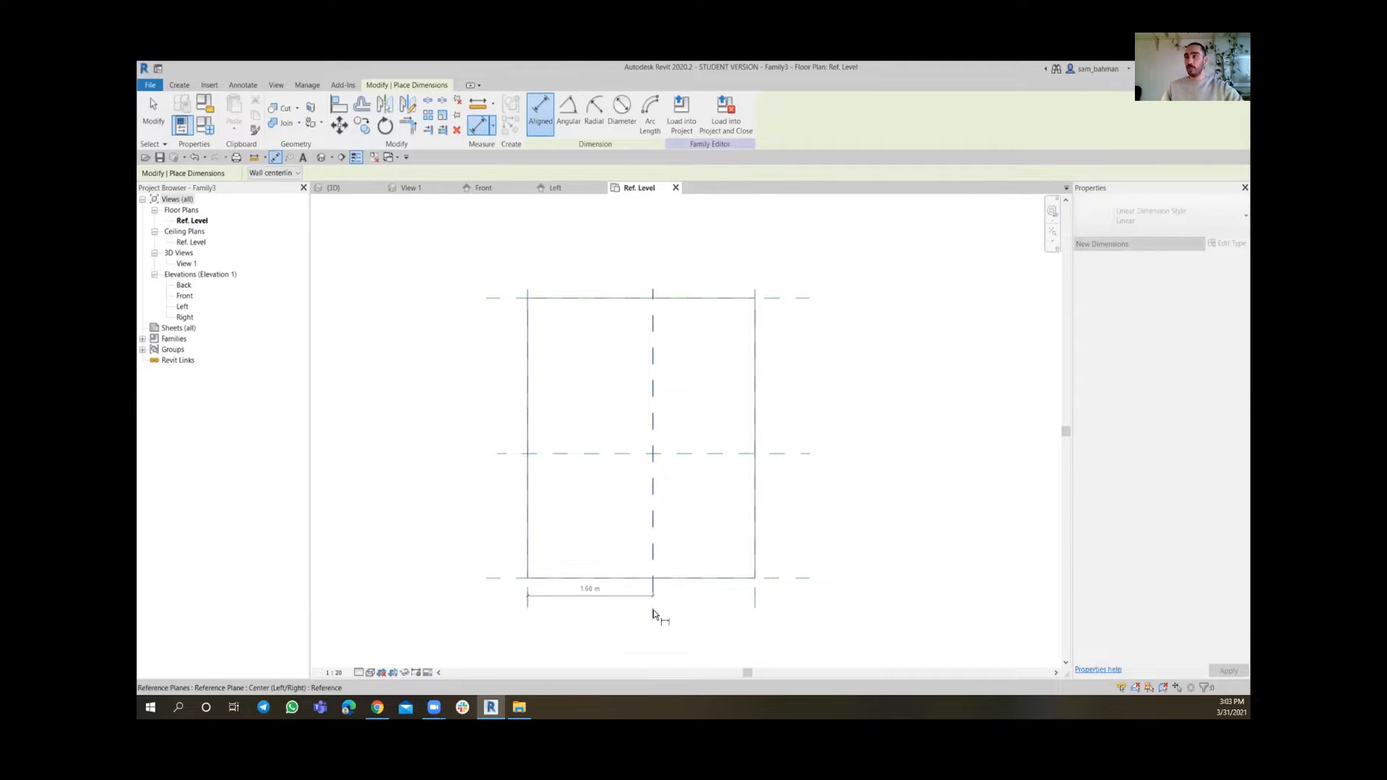
pyautogui.click(754, 594)
pyautogui.moveTo(724, 610); pyautogui.dragTo(712, 541, button='middle')
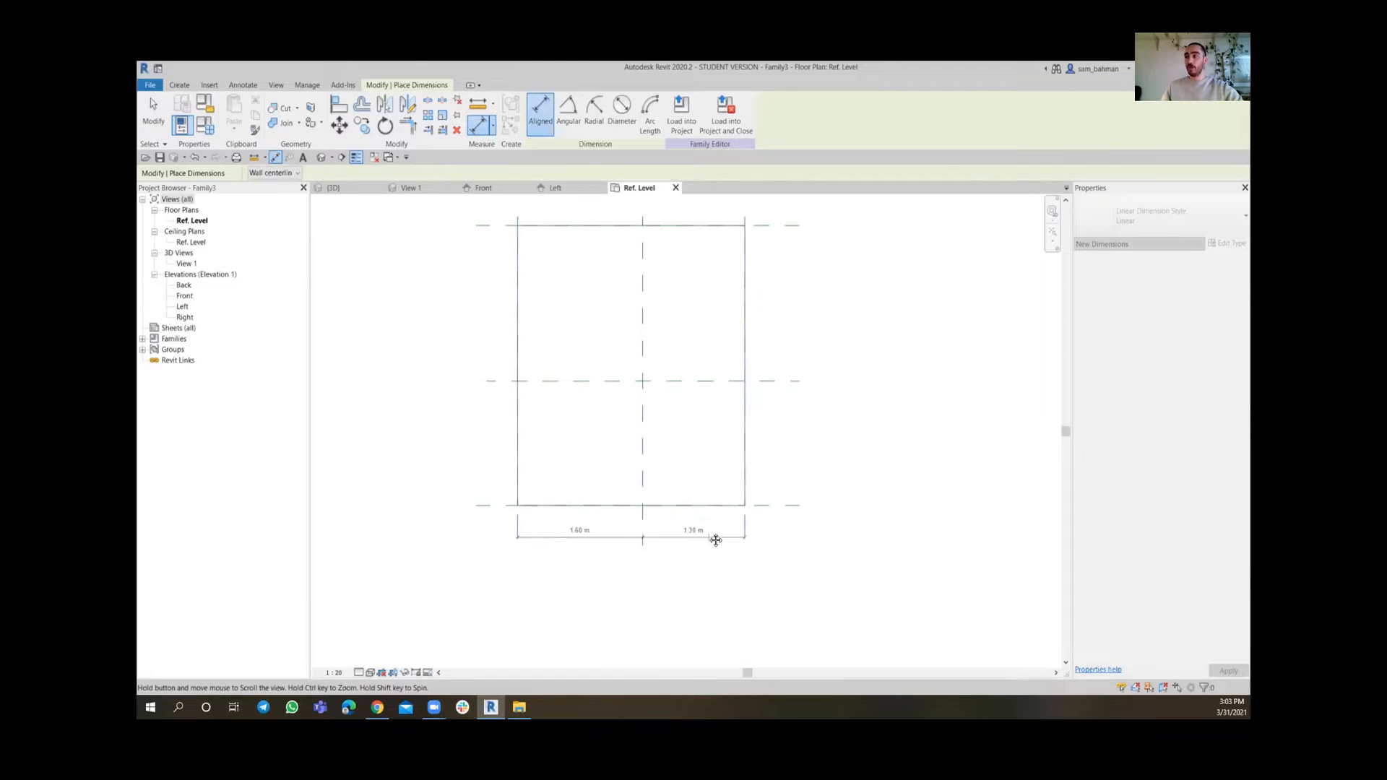
pyautogui.scroll(4, 700, 544)
pyautogui.scroll(-2, 711, 538)
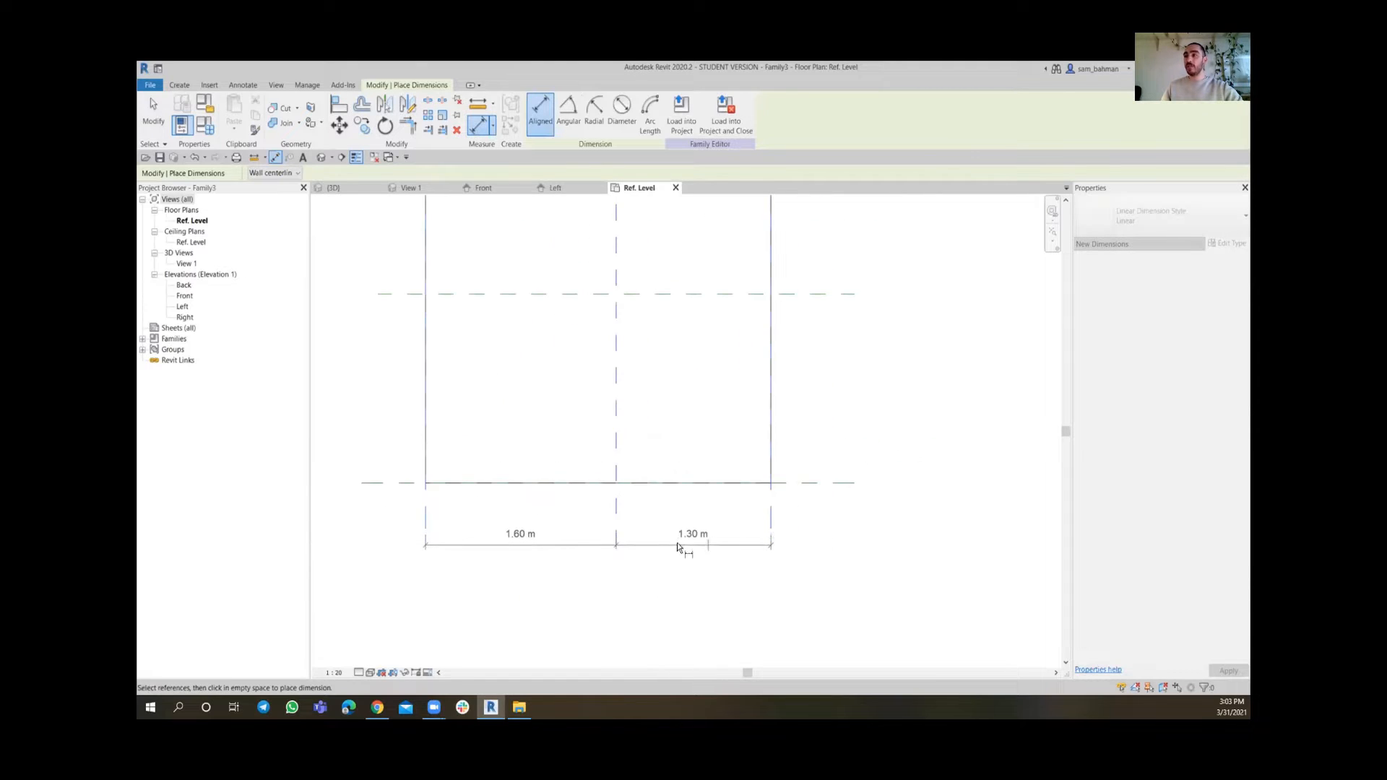
pyautogui.click(689, 555)
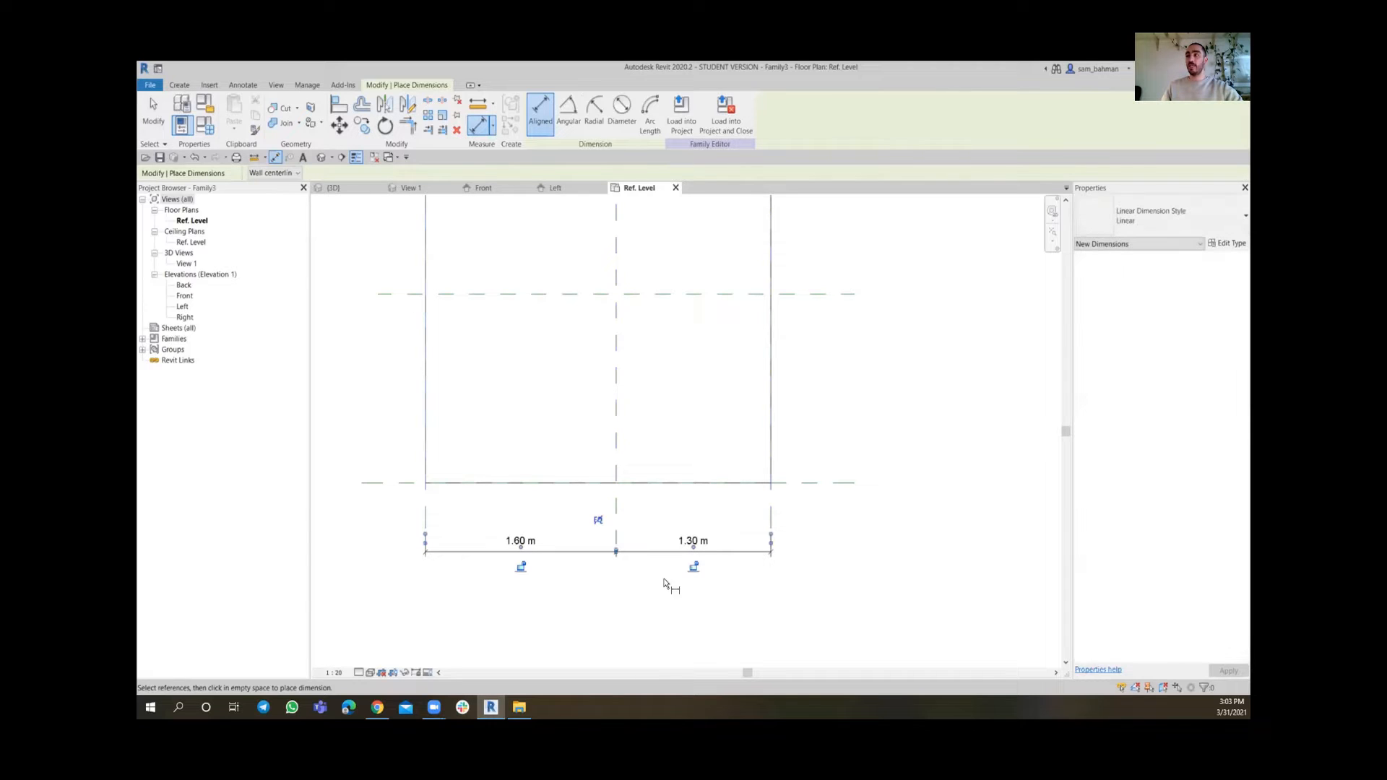
pyautogui.click(599, 521)
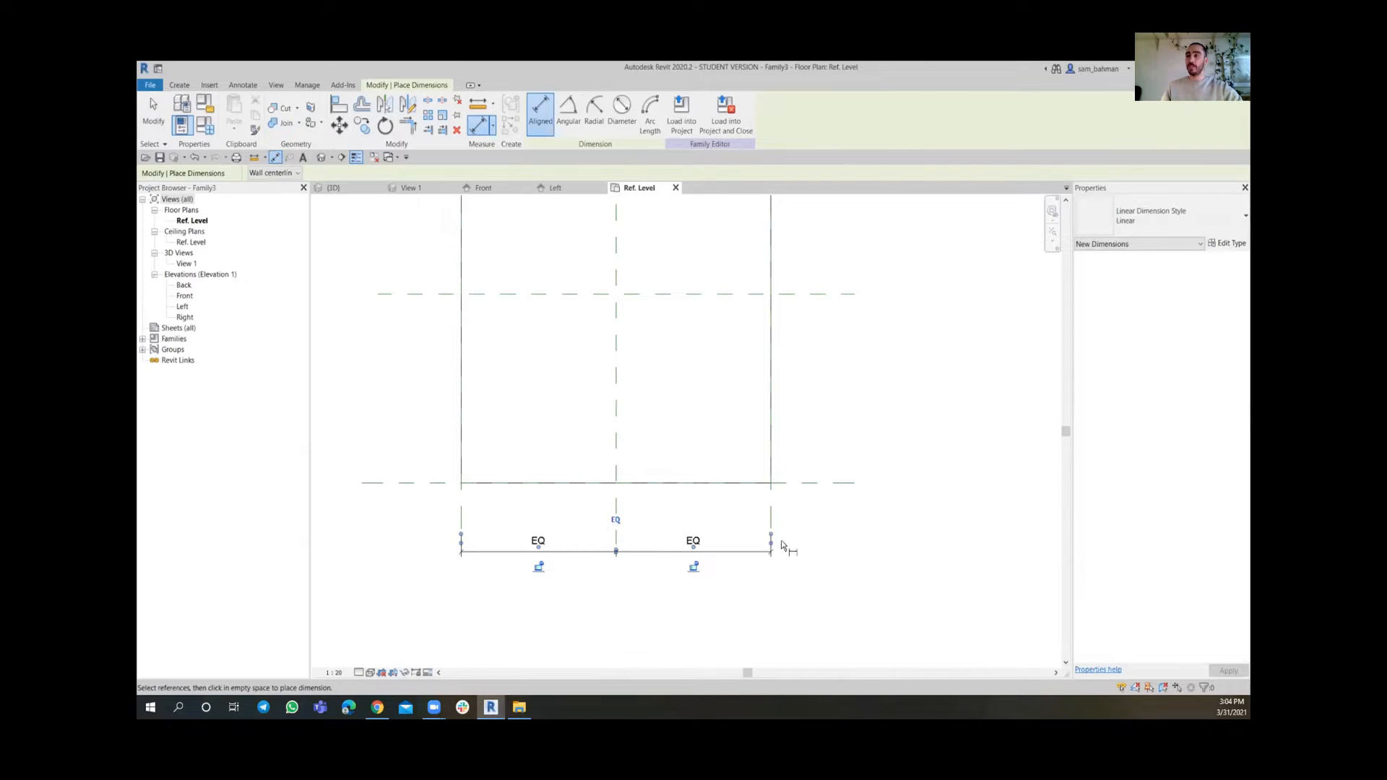
# Add an overall aligned dimension between the outer left and right vertical reference planes
pyautogui.scroll(-2, 782, 546)
pyautogui.scroll(4, 553, 495)
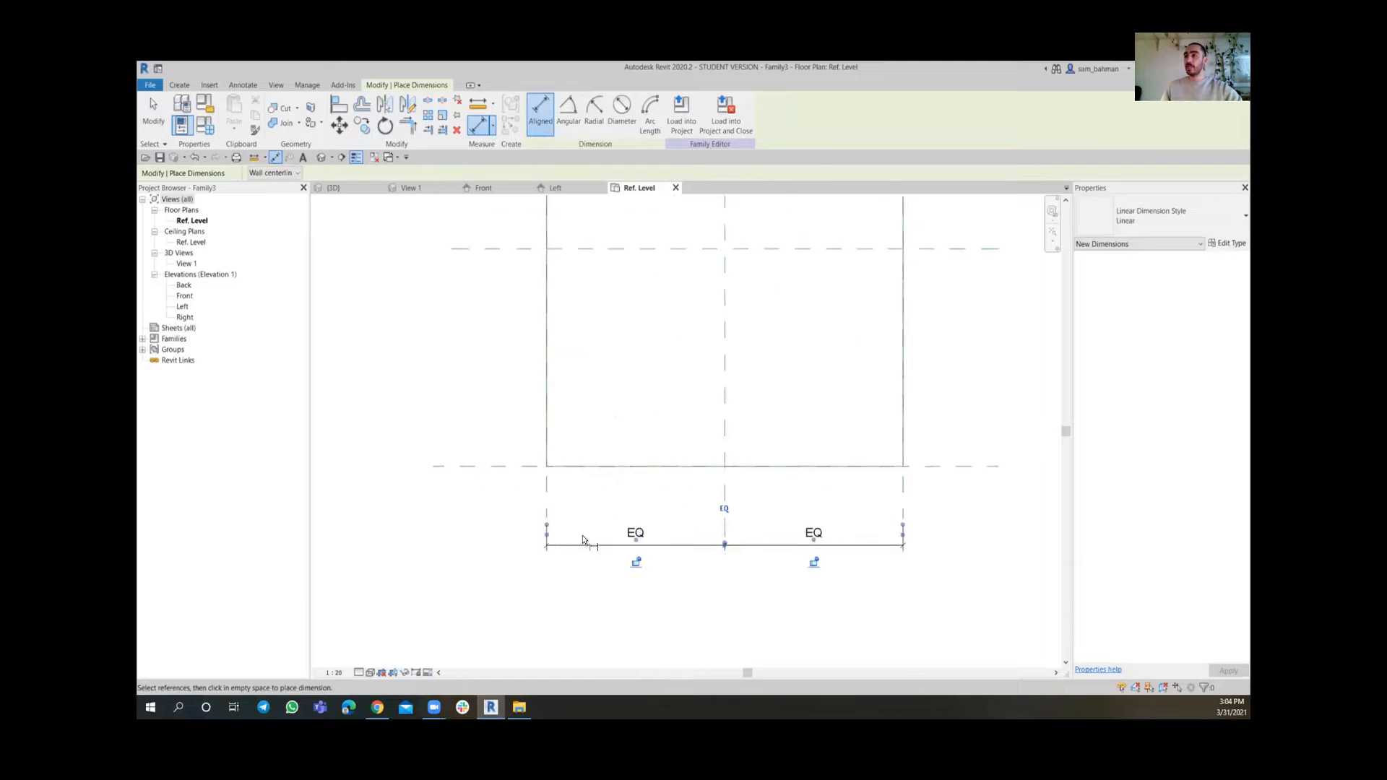
pyautogui.click(542, 479)
pyautogui.click(747, 494)
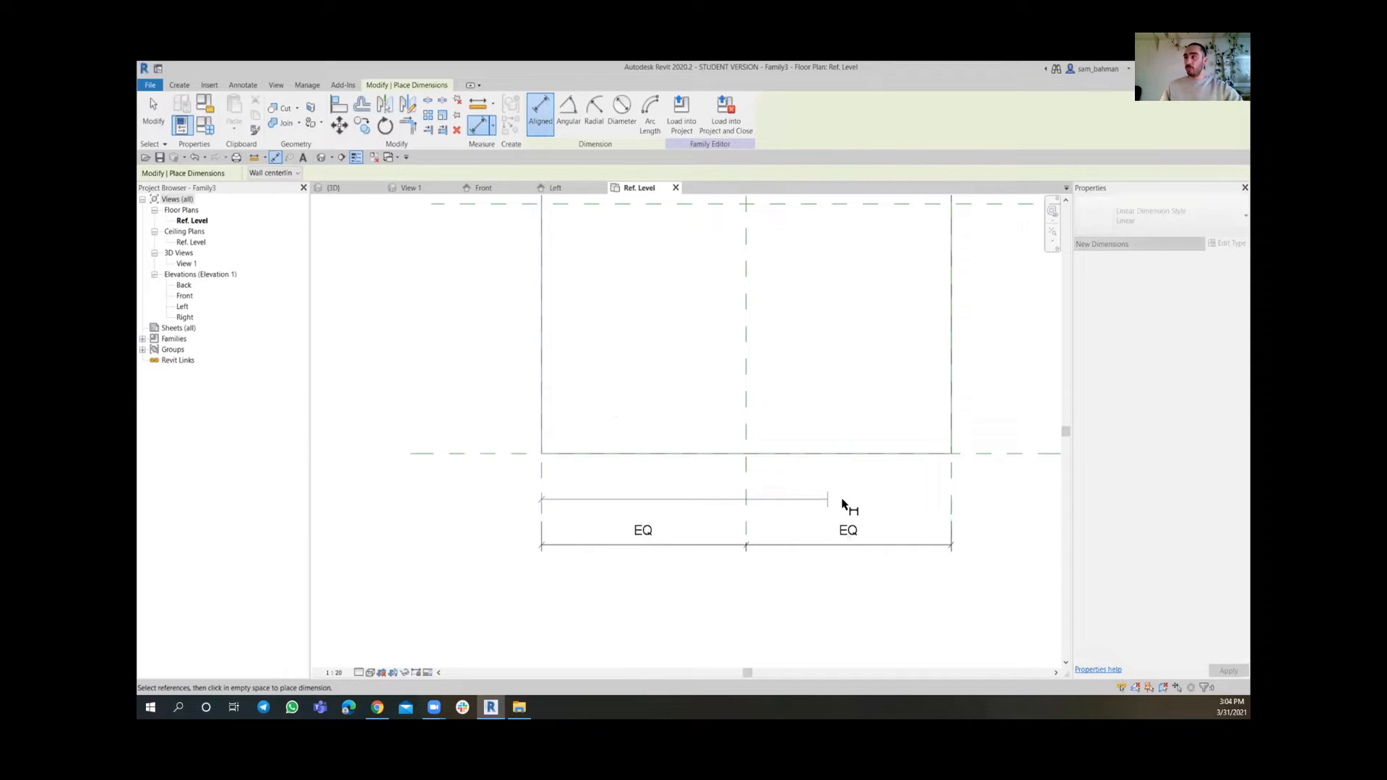
pyautogui.click(952, 497)
pyautogui.click(815, 621)
pyautogui.scroll(-1, 715, 549)
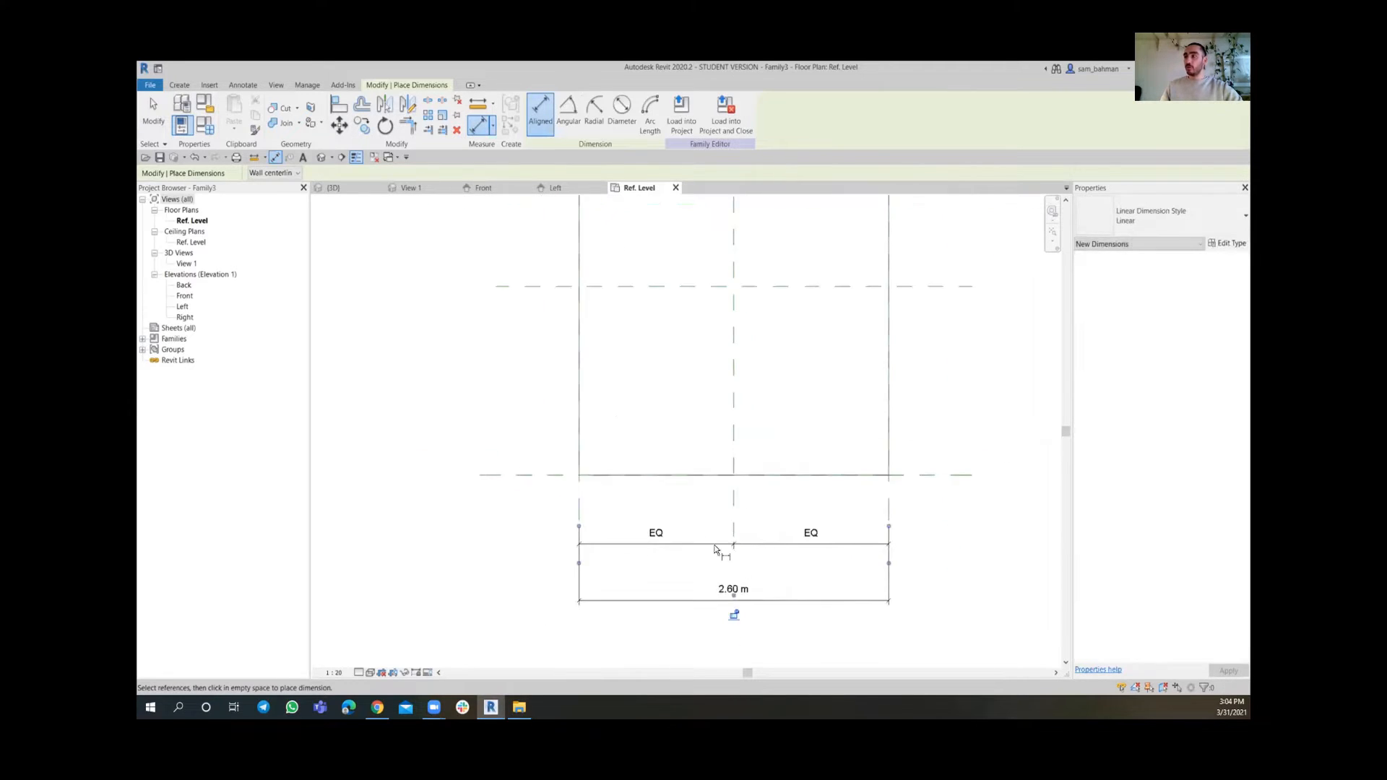
pyautogui.moveTo(715, 549); pyautogui.dragTo(710, 481, button='middle')
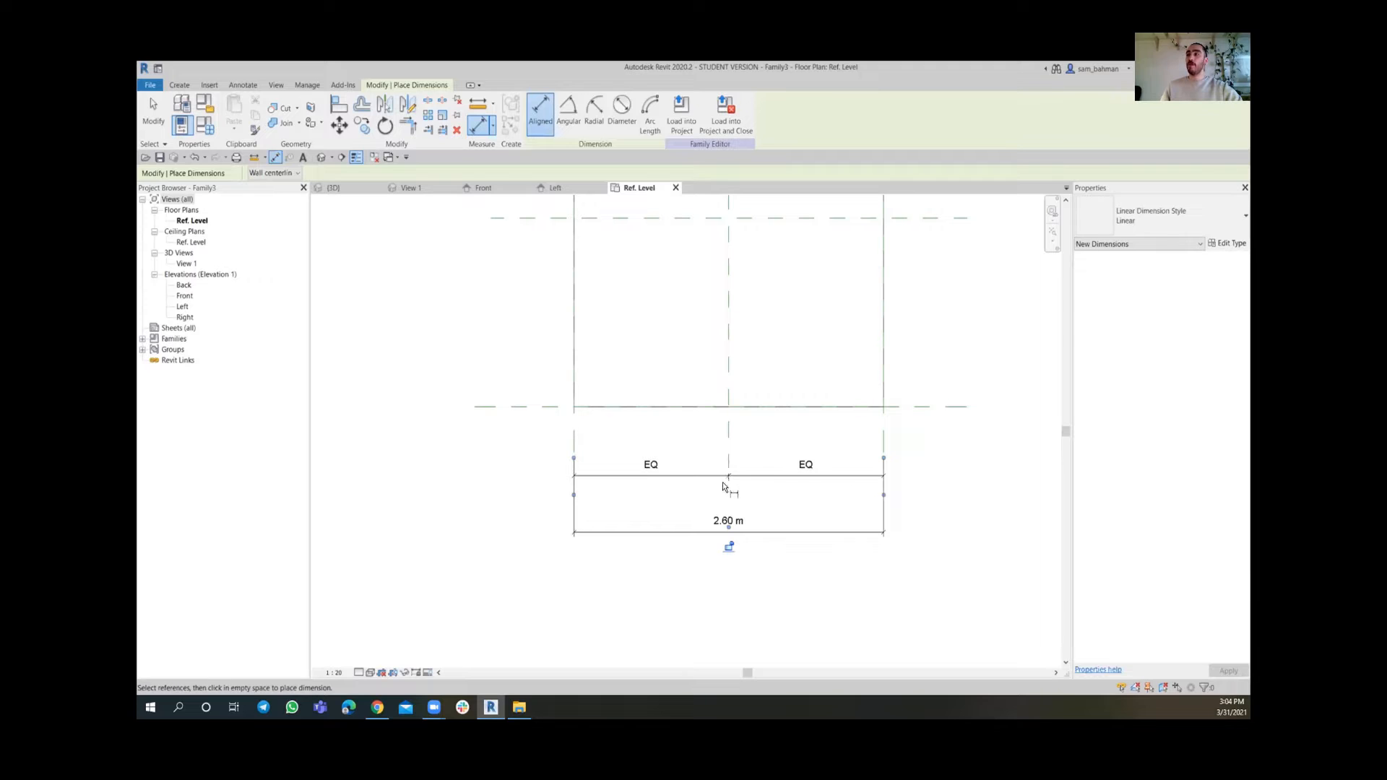
# Dimension the bottom, centre and top horizontal reference planes and make the two segments equal
pyautogui.scroll(-3, 742, 423)
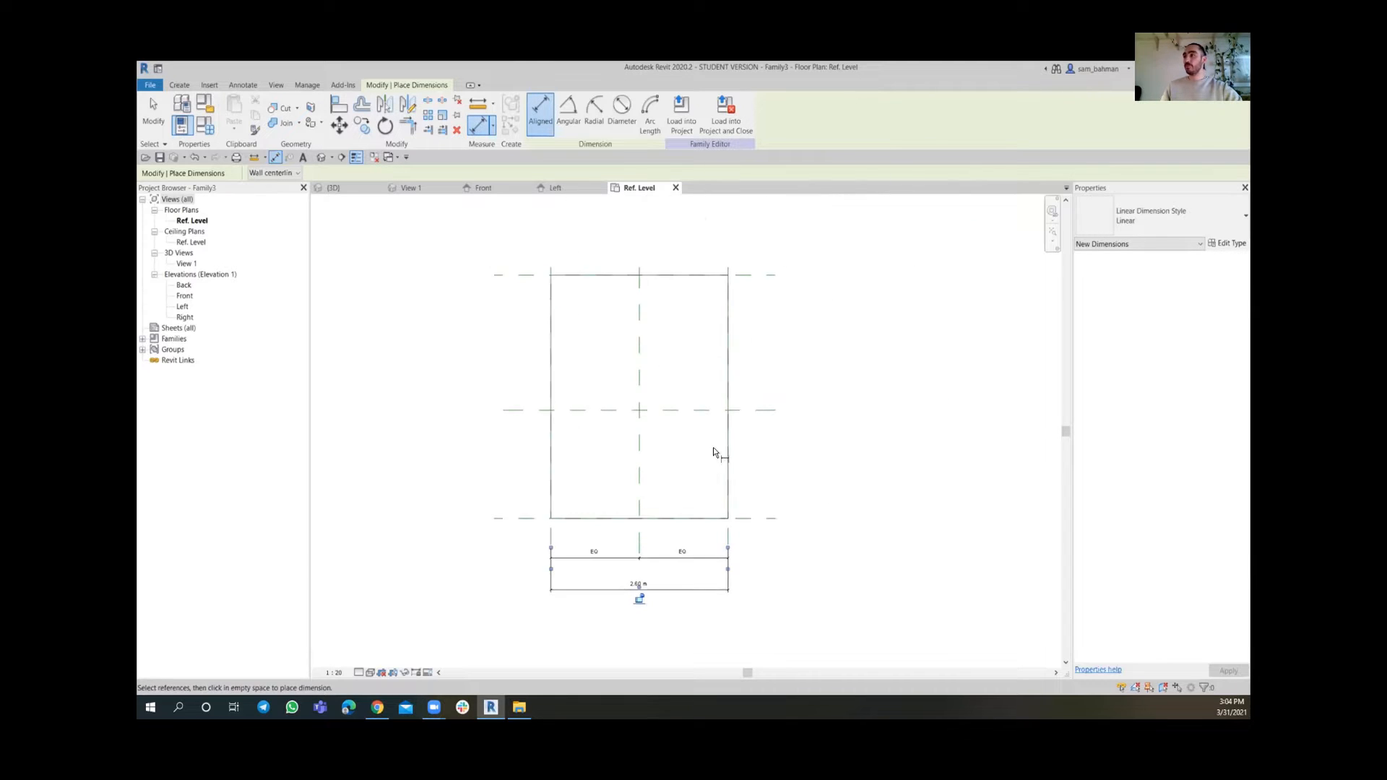
pyautogui.click(757, 511)
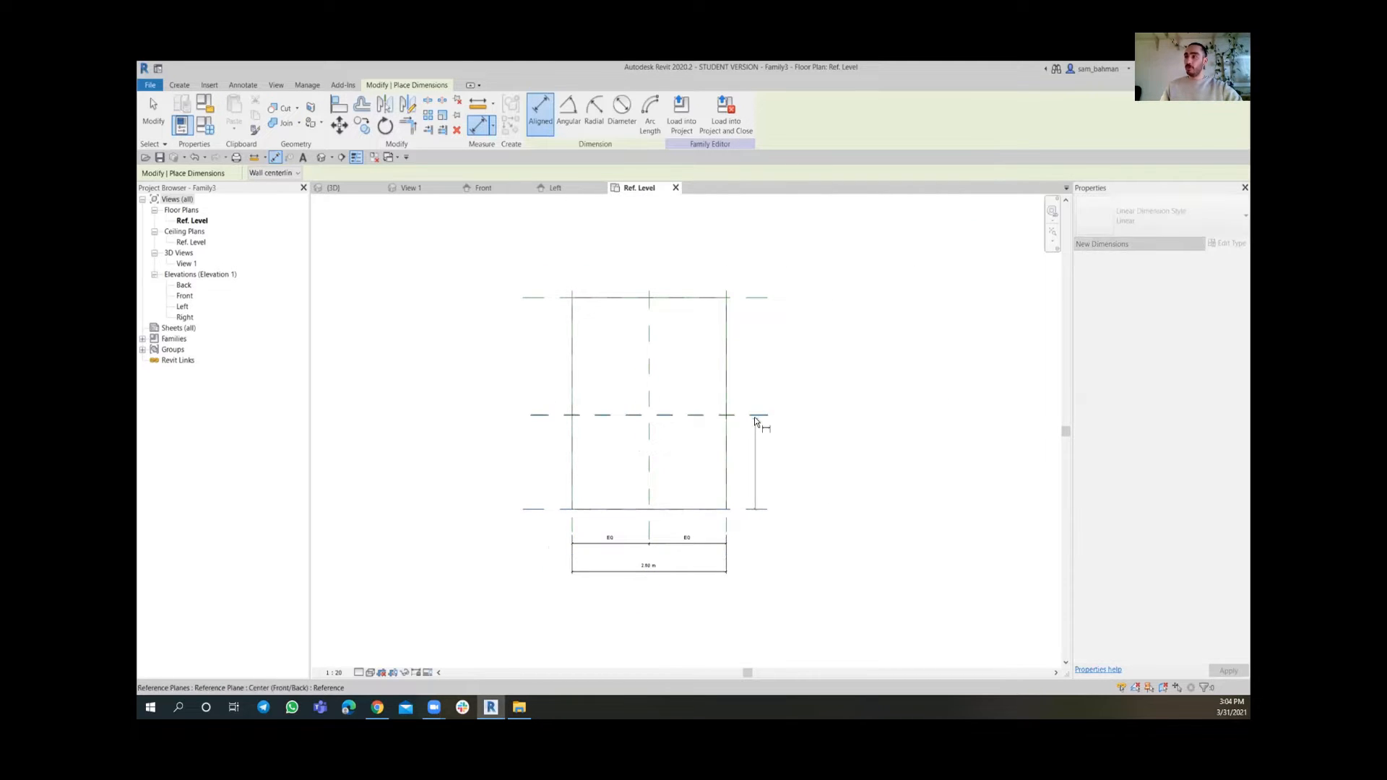
pyautogui.click(759, 298)
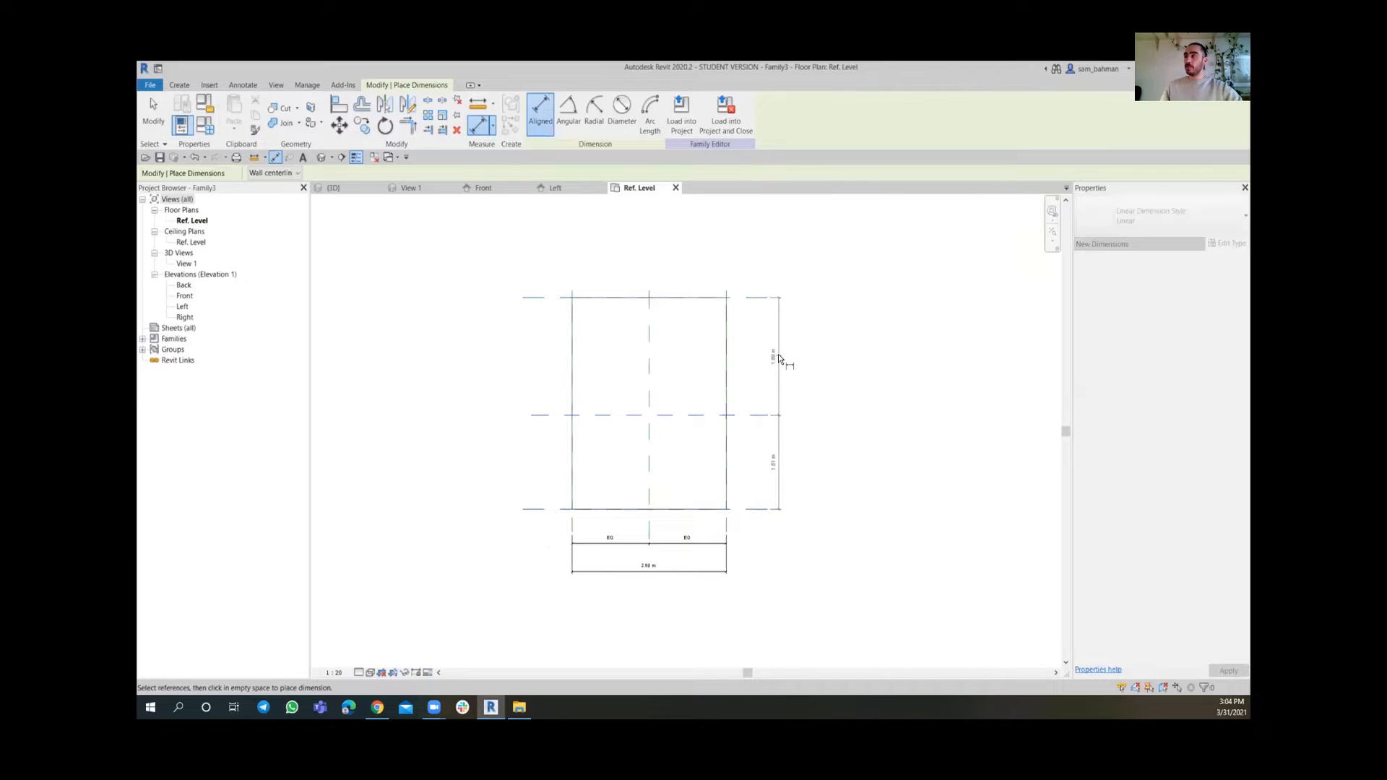
pyautogui.click(778, 354)
pyautogui.scroll(2, 798, 383)
pyautogui.scroll(2, 799, 440)
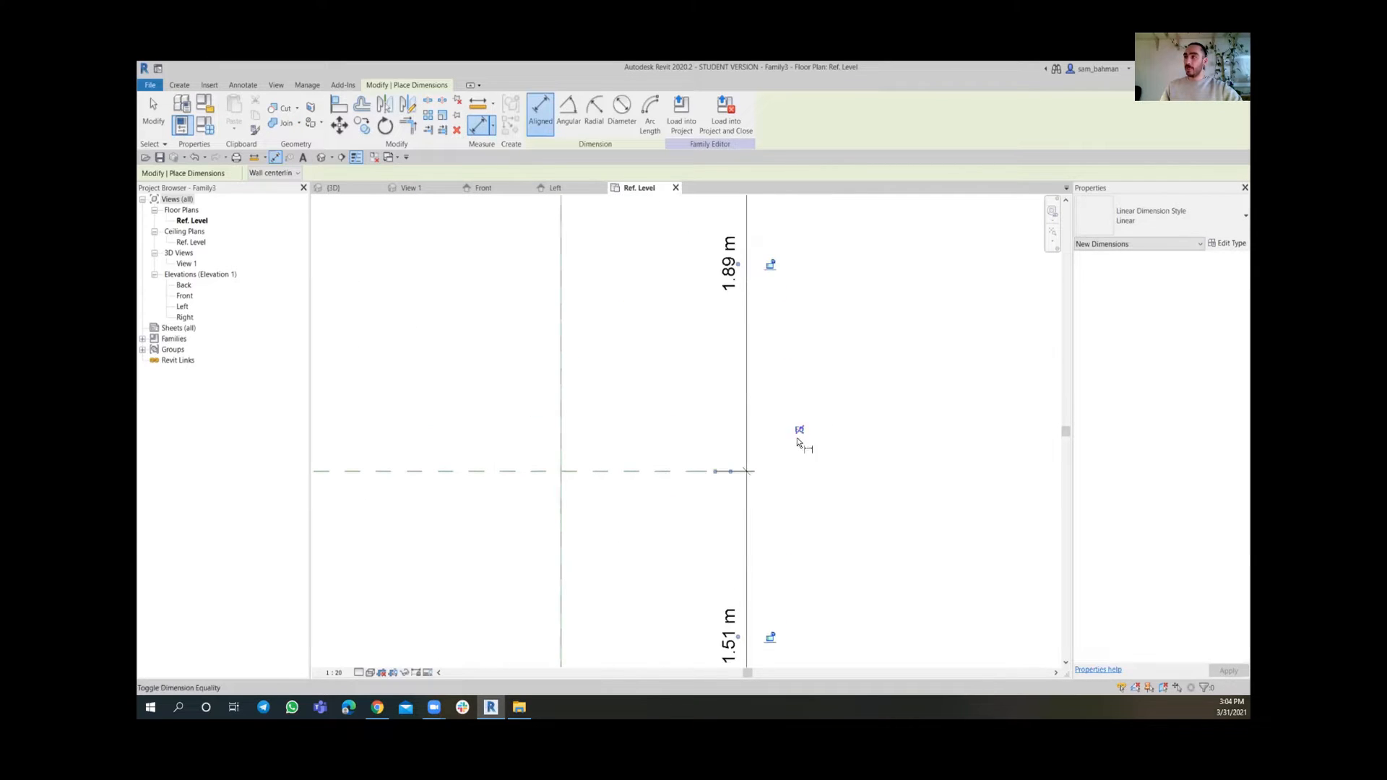
pyautogui.click(804, 432)
# Add an overall dimension between the top and bottom reference planes and exit the dimension tool
pyautogui.scroll(-2, 836, 405)
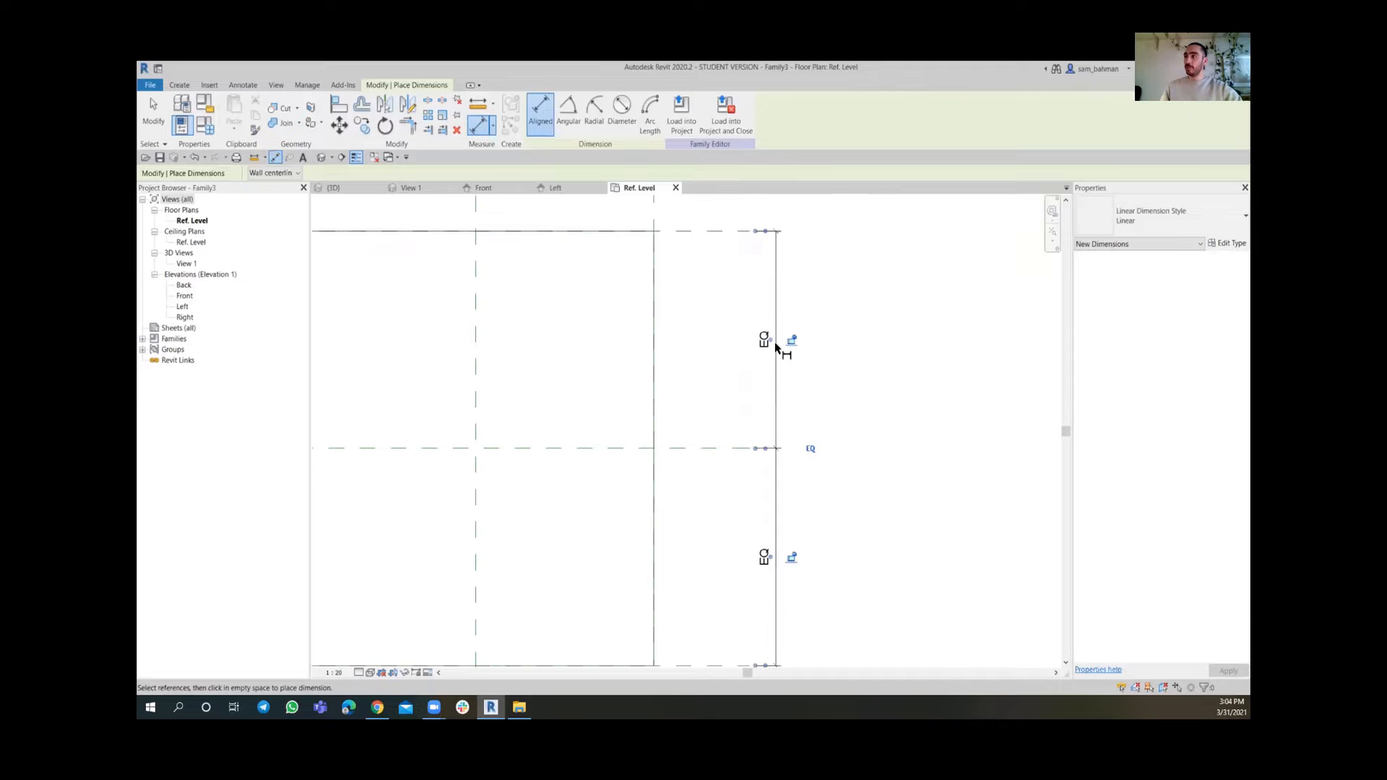
pyautogui.click(715, 232)
pyautogui.scroll(-2, 718, 269)
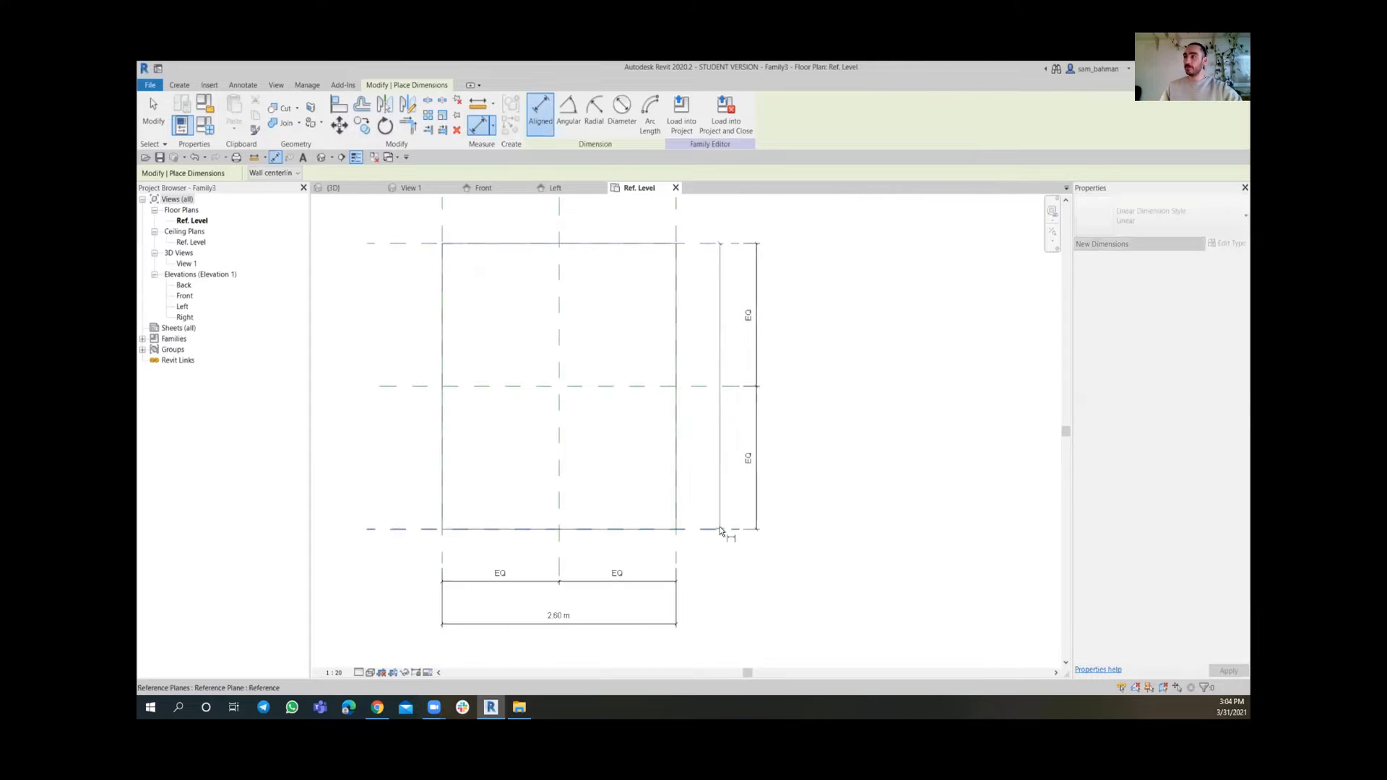
pyautogui.click(721, 531)
pyautogui.click(797, 418)
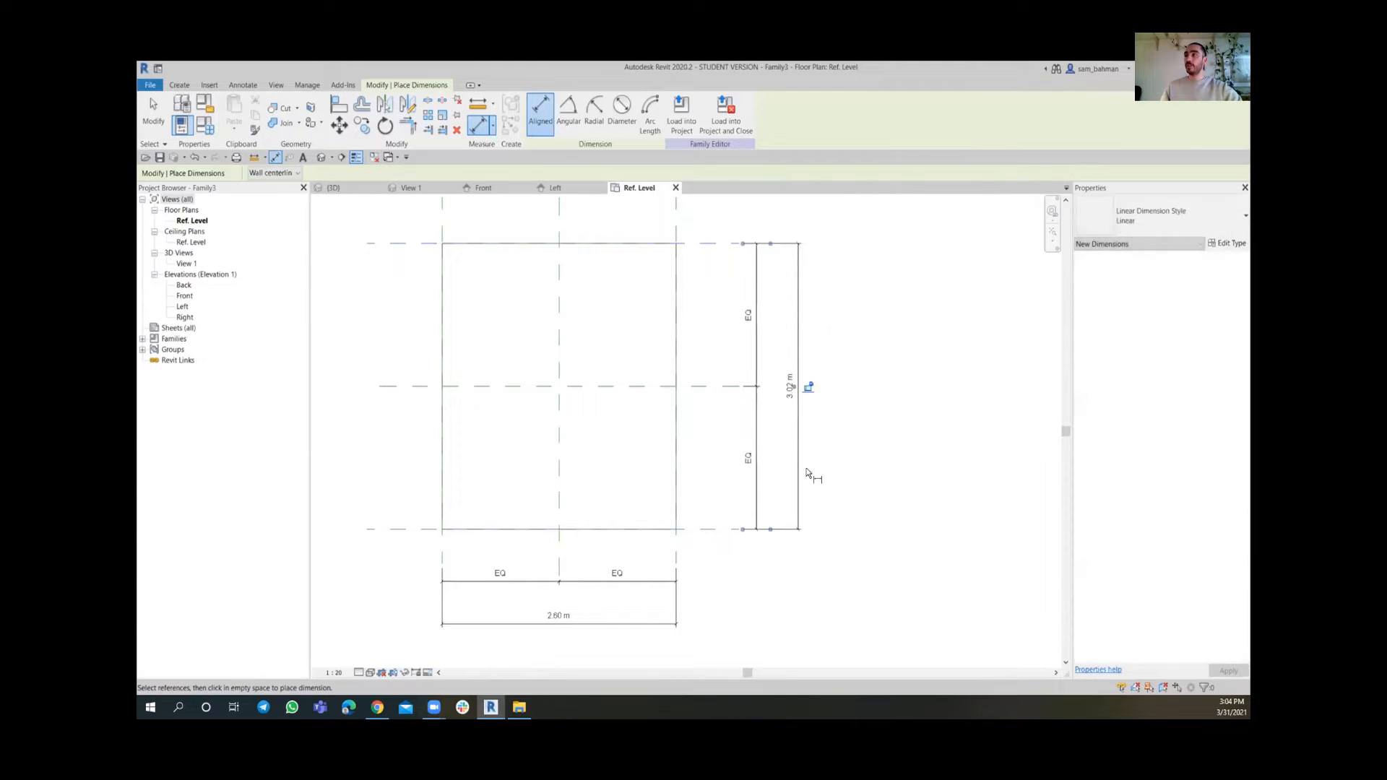
pyautogui.press('Escape')
pyautogui.press('Escape')
# Label the overall width dimension with a new family type parameter named A
pyautogui.scroll(-1, 791, 413)
pyautogui.moveTo(771, 443); pyautogui.dragTo(805, 481, button='middle')
pyautogui.scroll(-1, 824, 455)
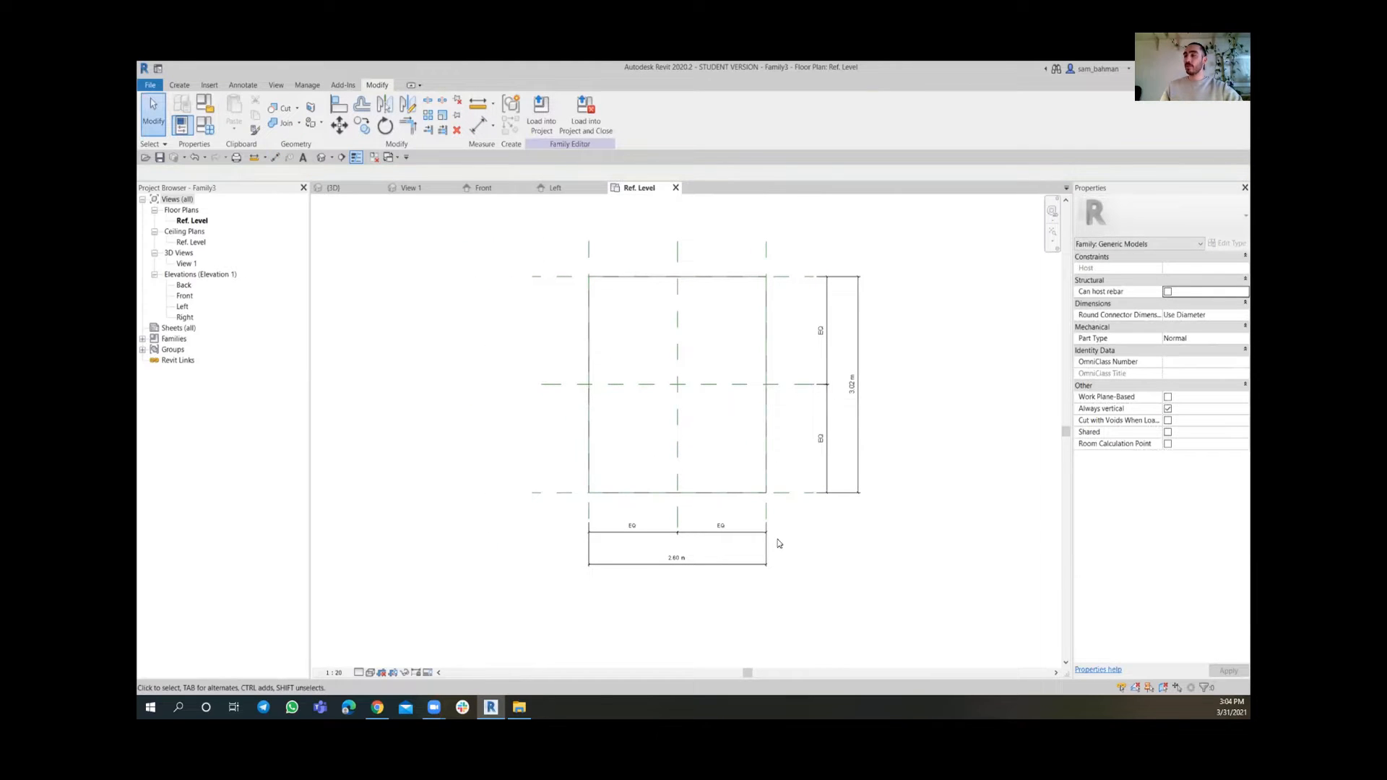
pyautogui.scroll(2, 710, 560)
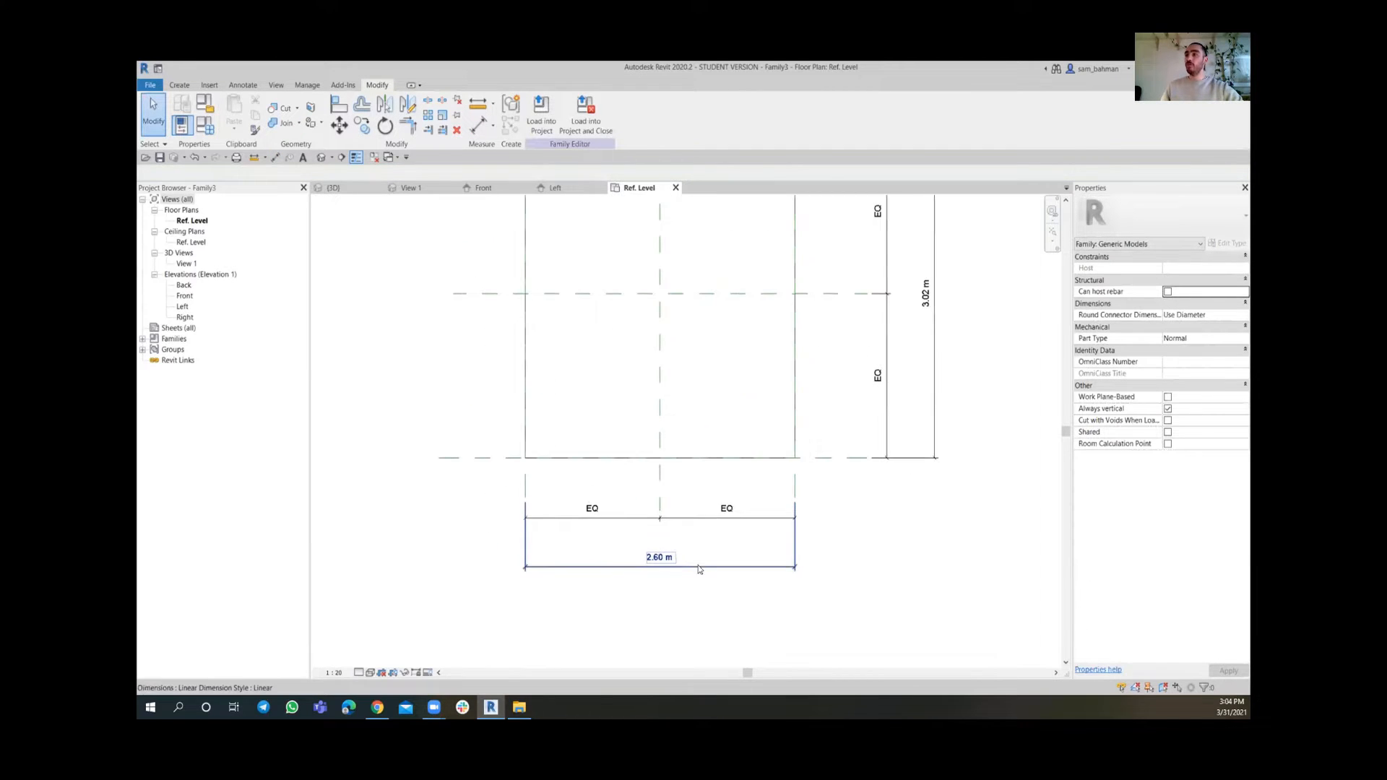
pyautogui.scroll(-2, 721, 508)
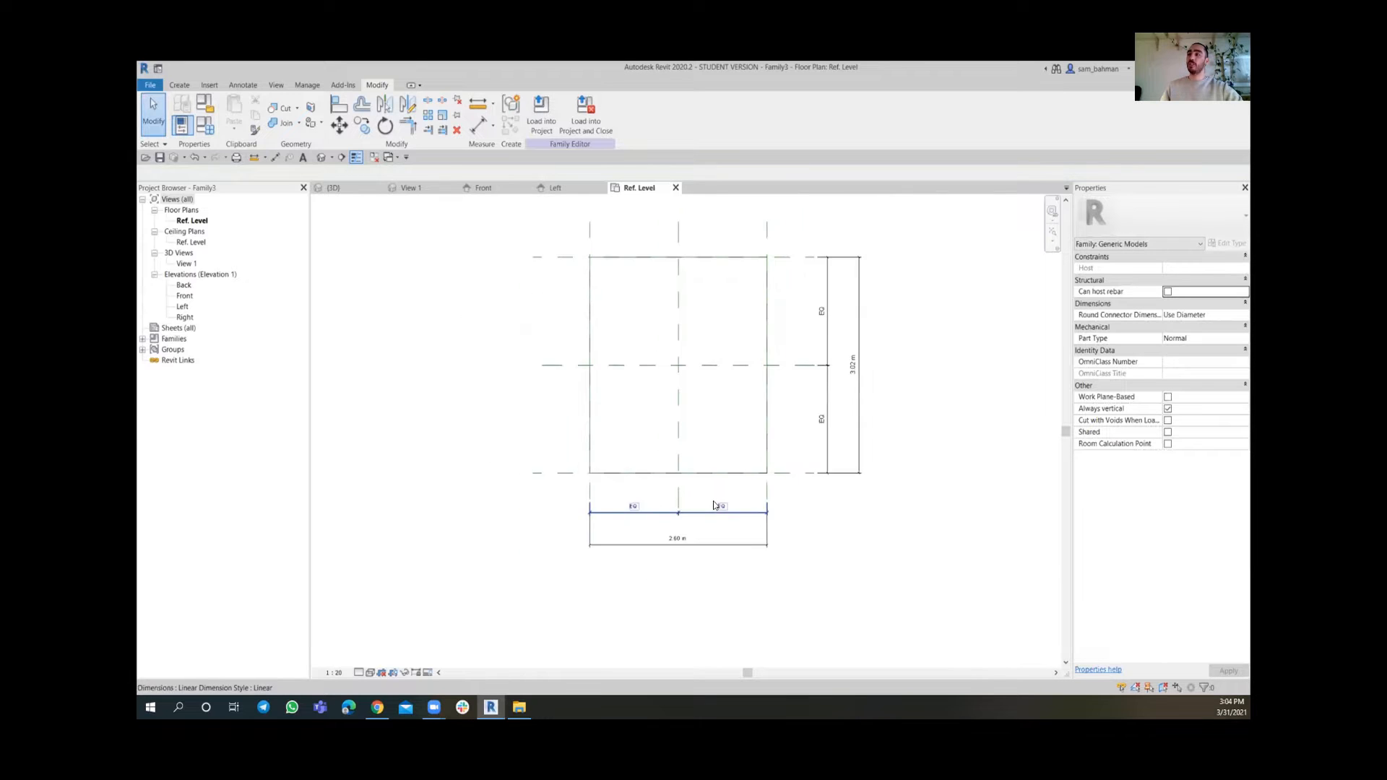
pyautogui.moveTo(722, 508); pyautogui.dragTo(716, 538, button='middle')
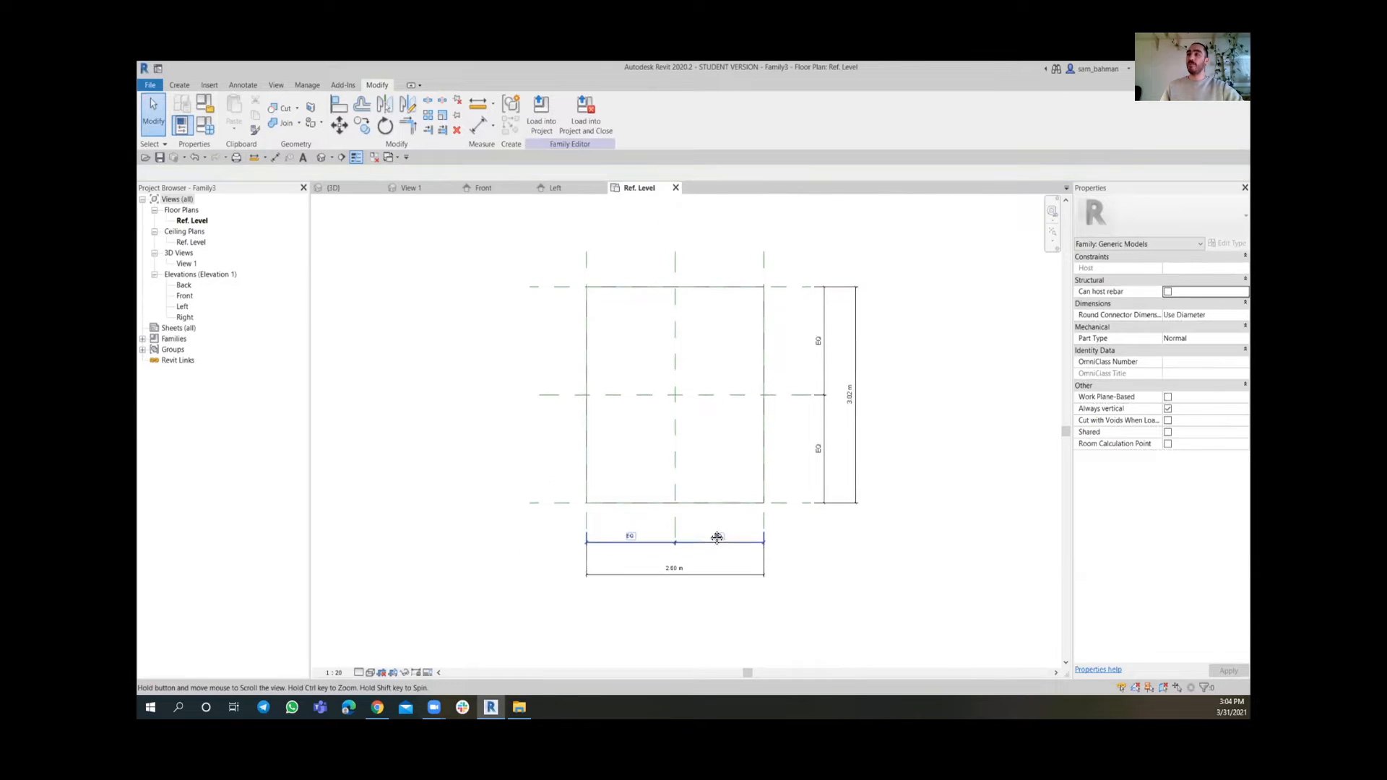
pyautogui.click(708, 580)
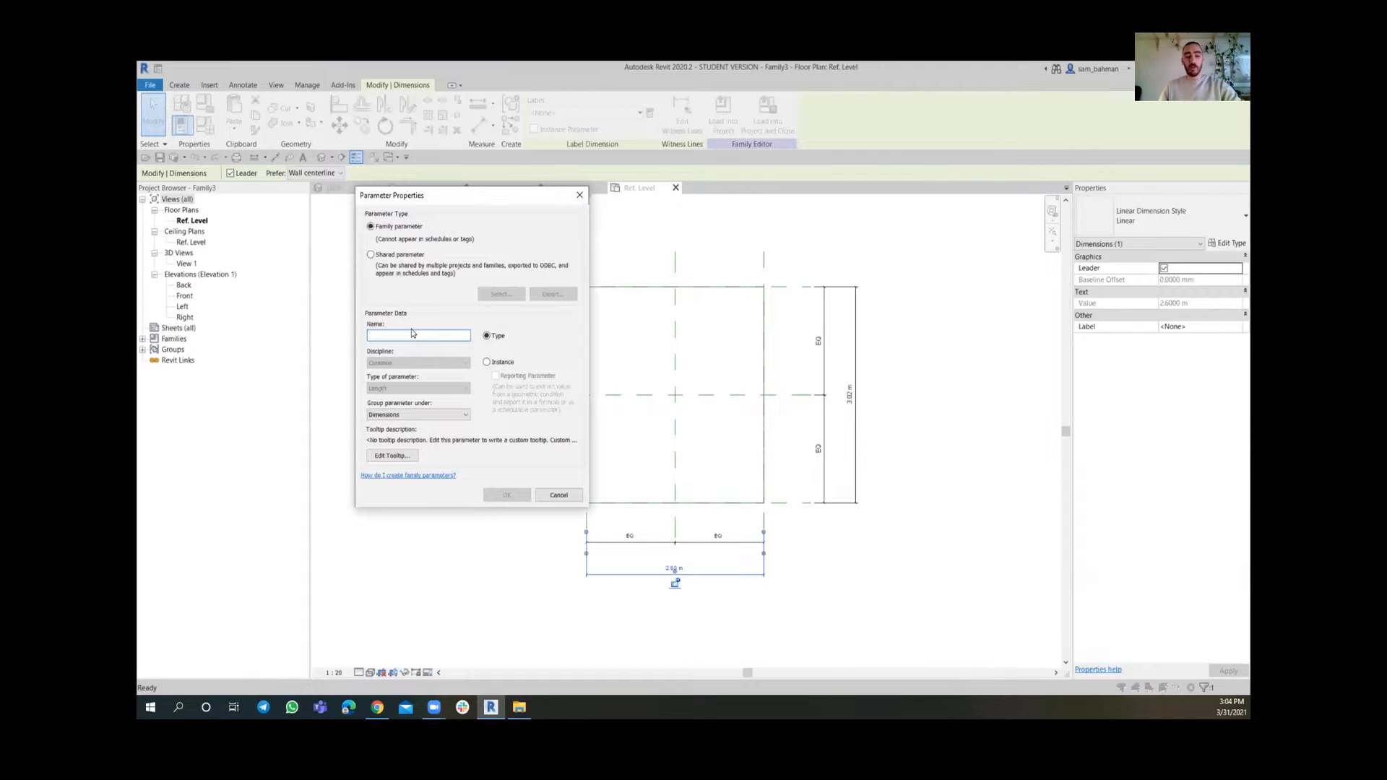
pyautogui.write('A')
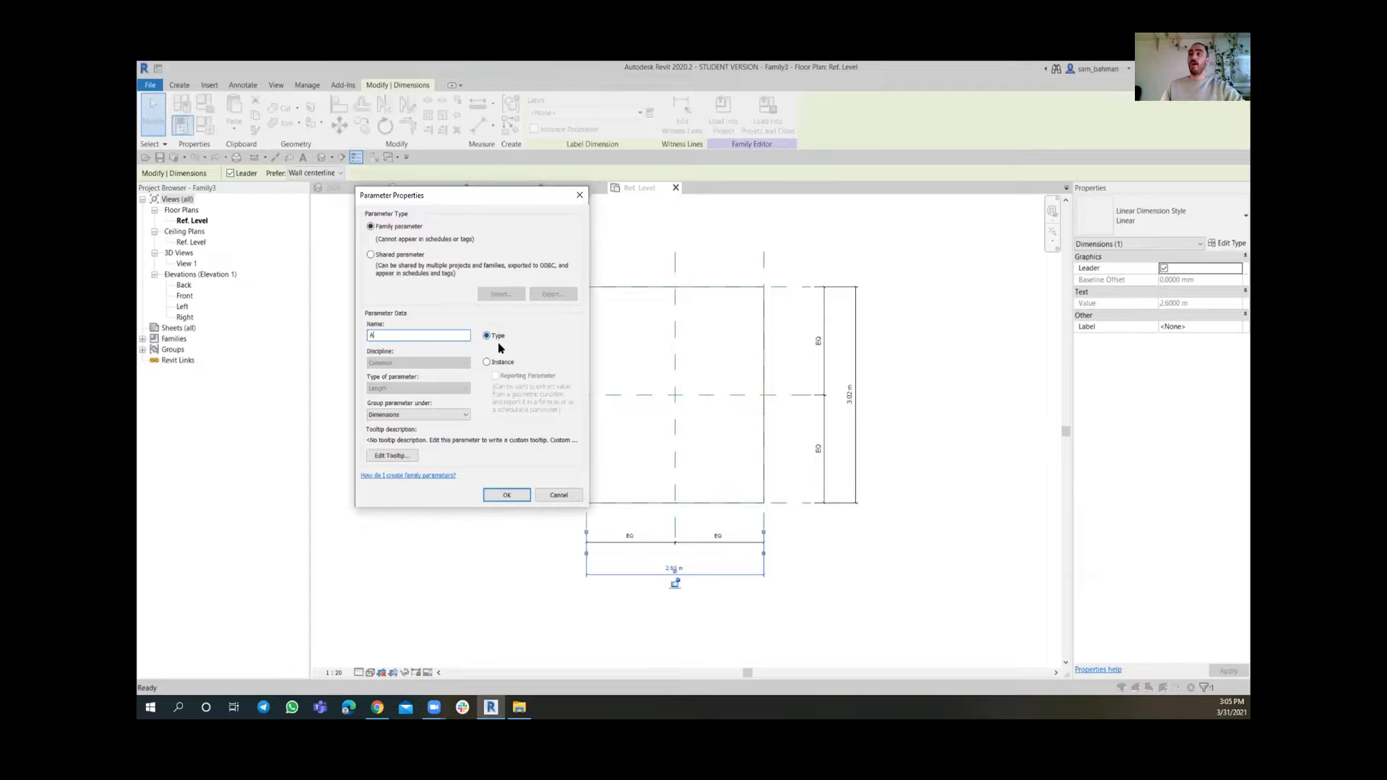
pyautogui.click(507, 494)
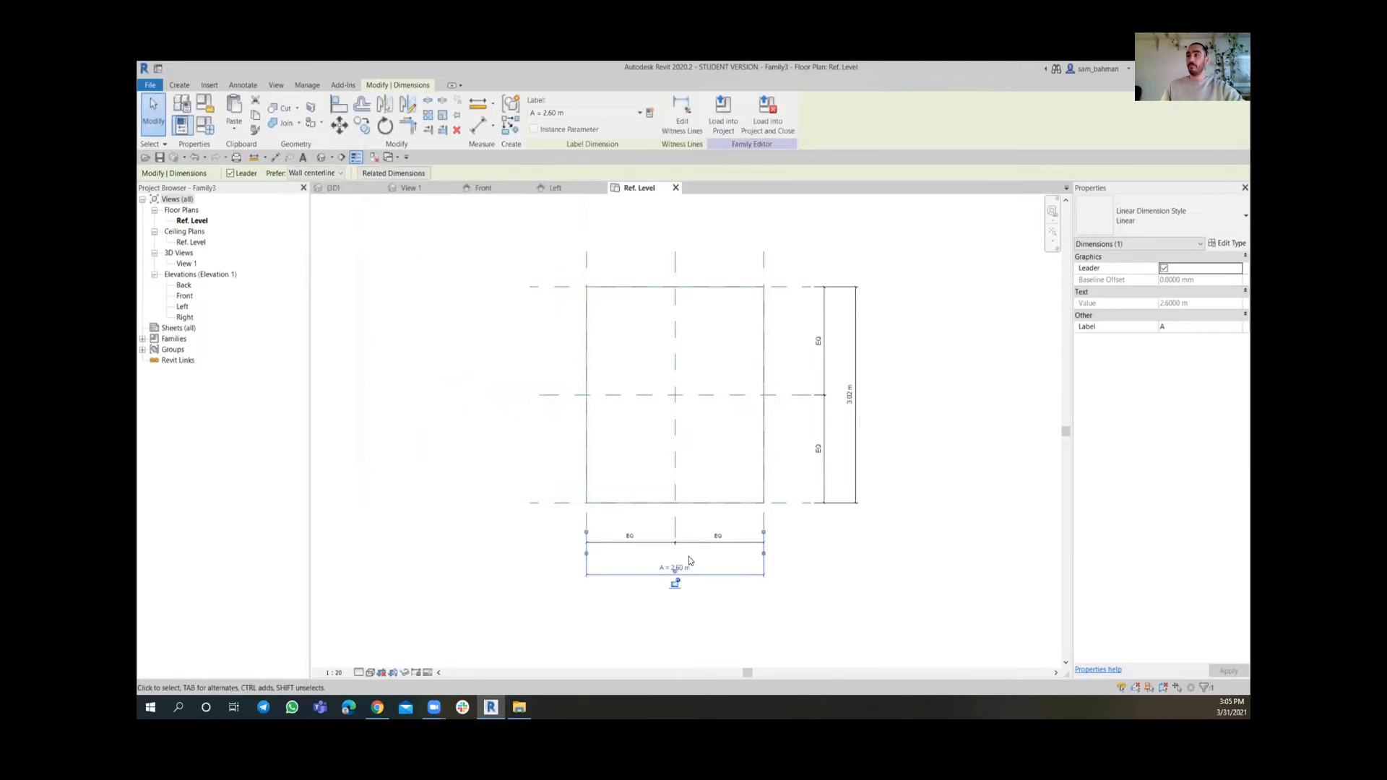
pyautogui.scroll(5, 689, 560)
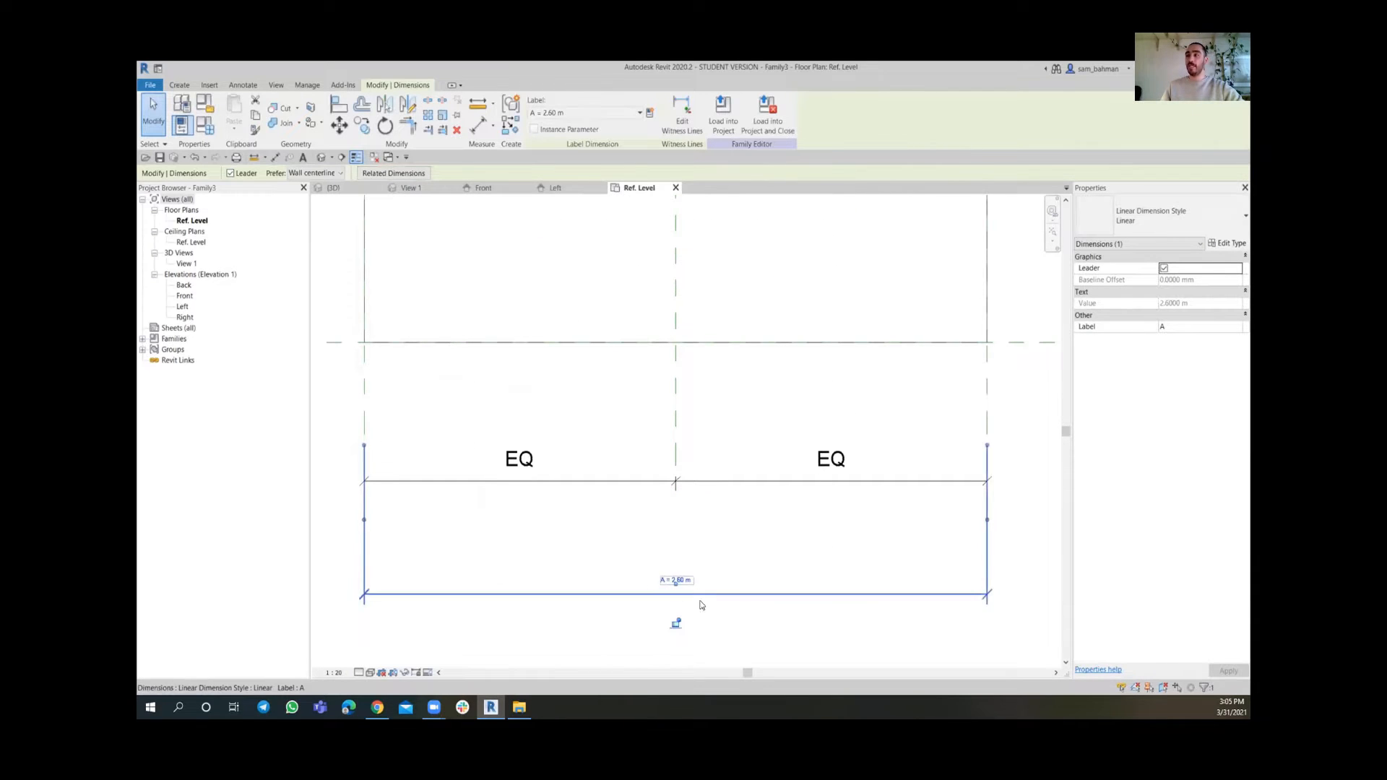
pyautogui.click(793, 507)
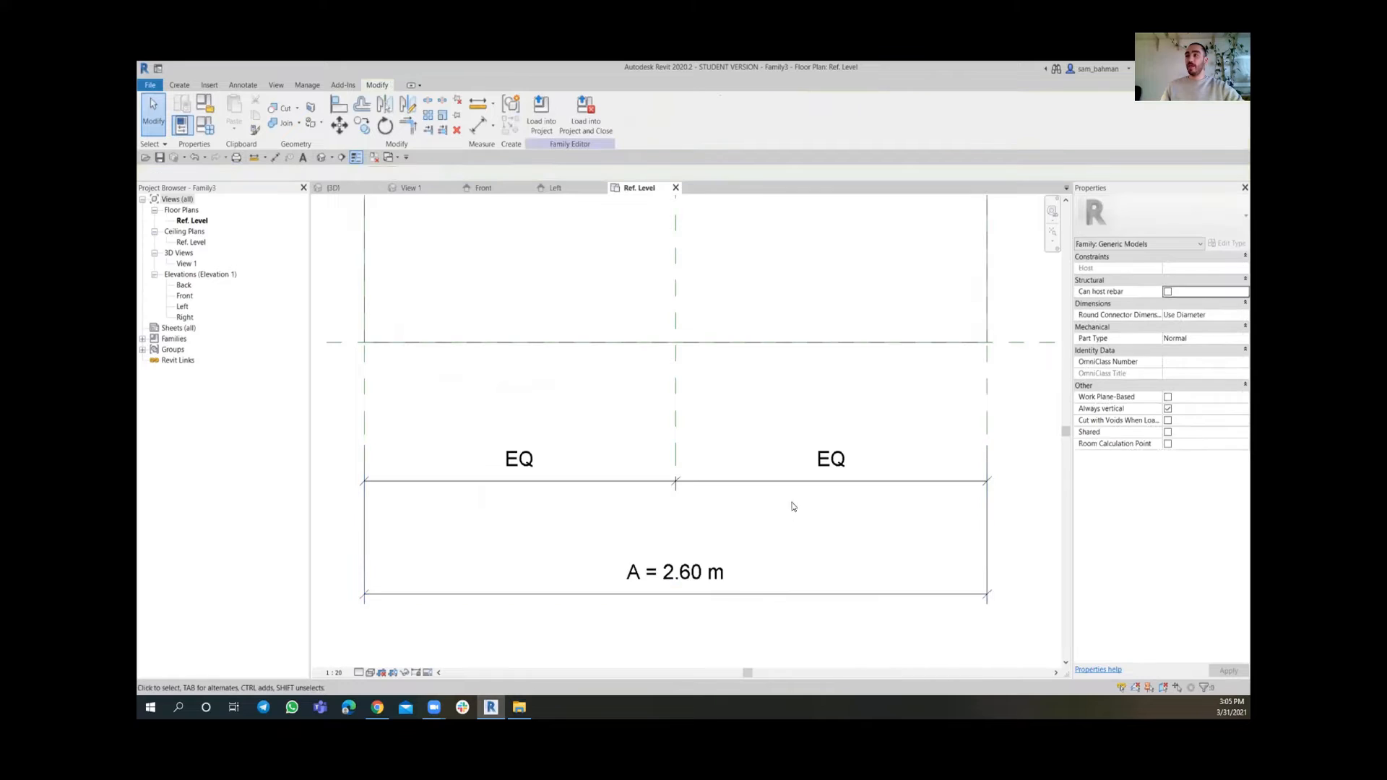
# Label the overall height dimension with a new family type parameter named B
pyautogui.scroll(-5, 906, 458)
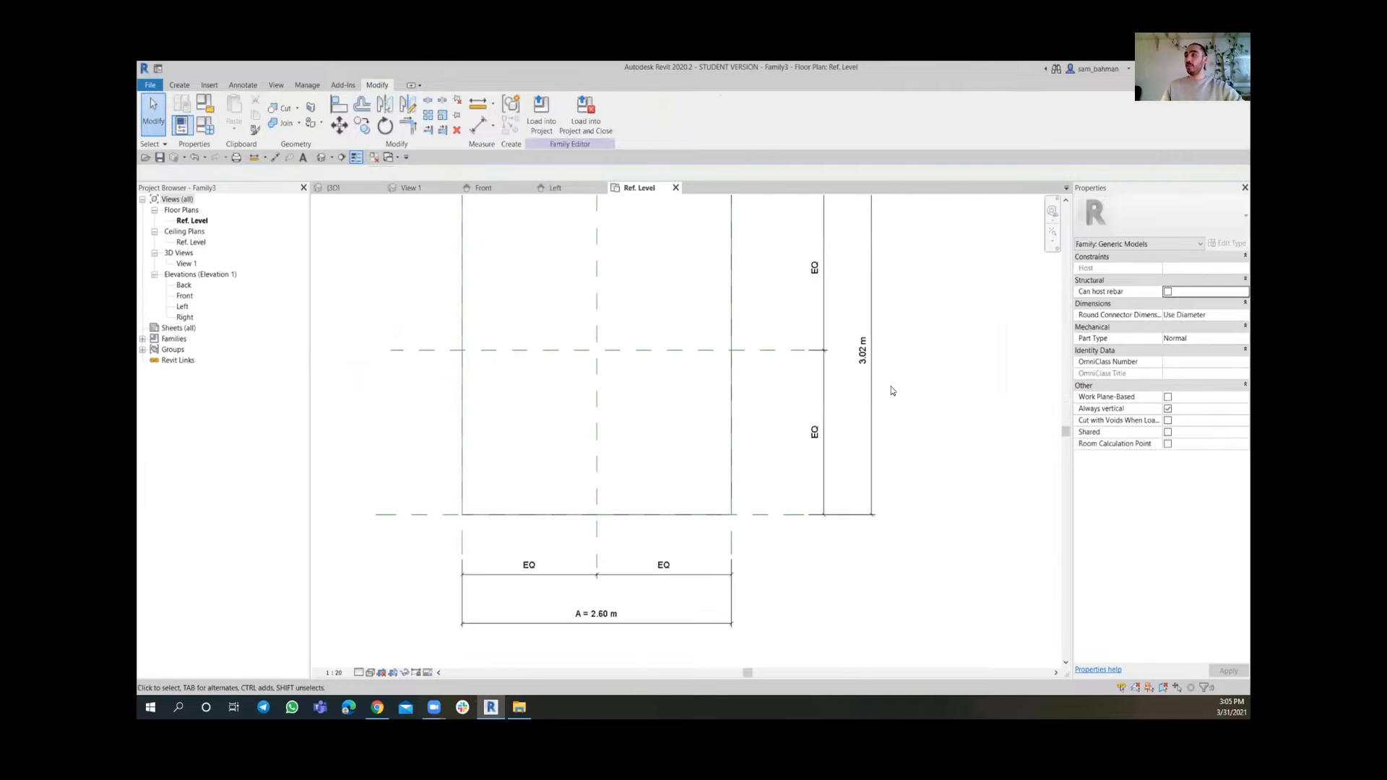
pyautogui.scroll(-2, 862, 419)
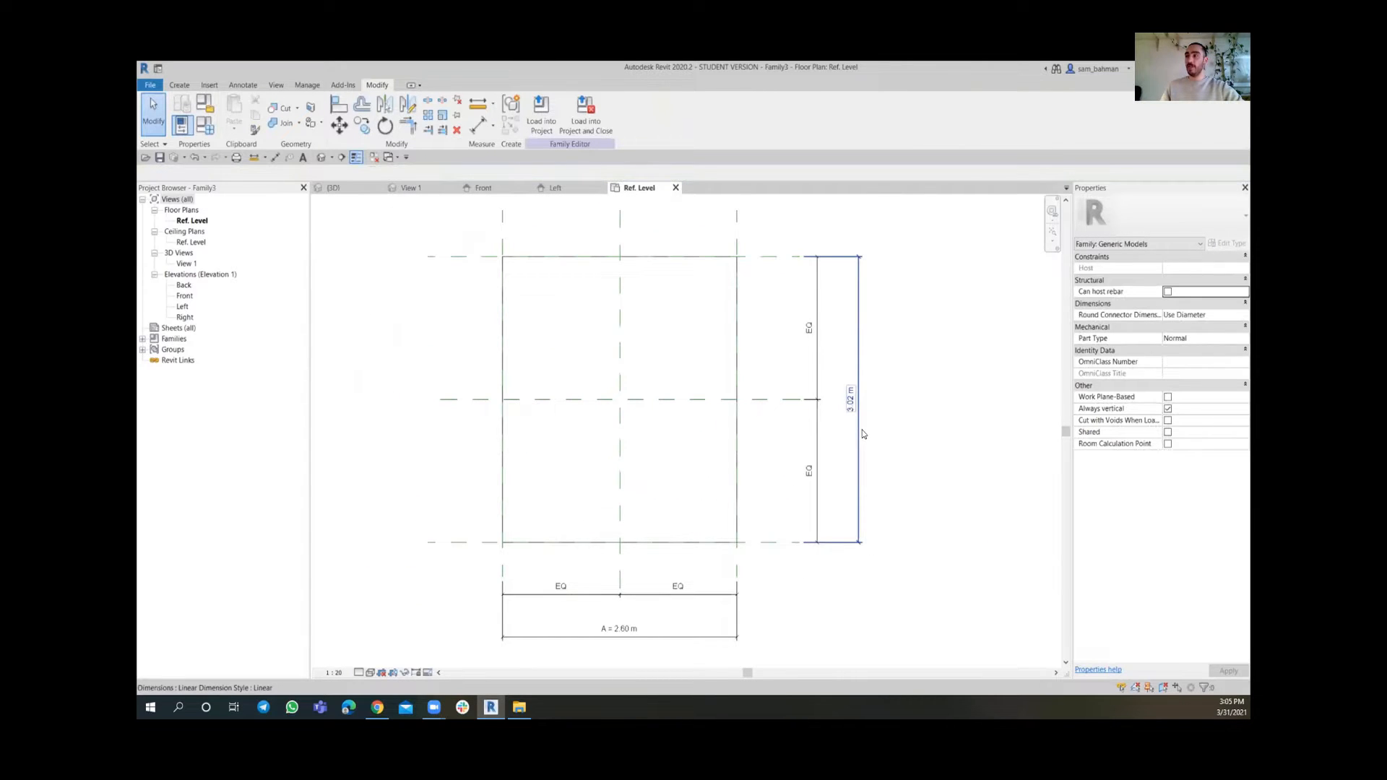
pyautogui.click(862, 433)
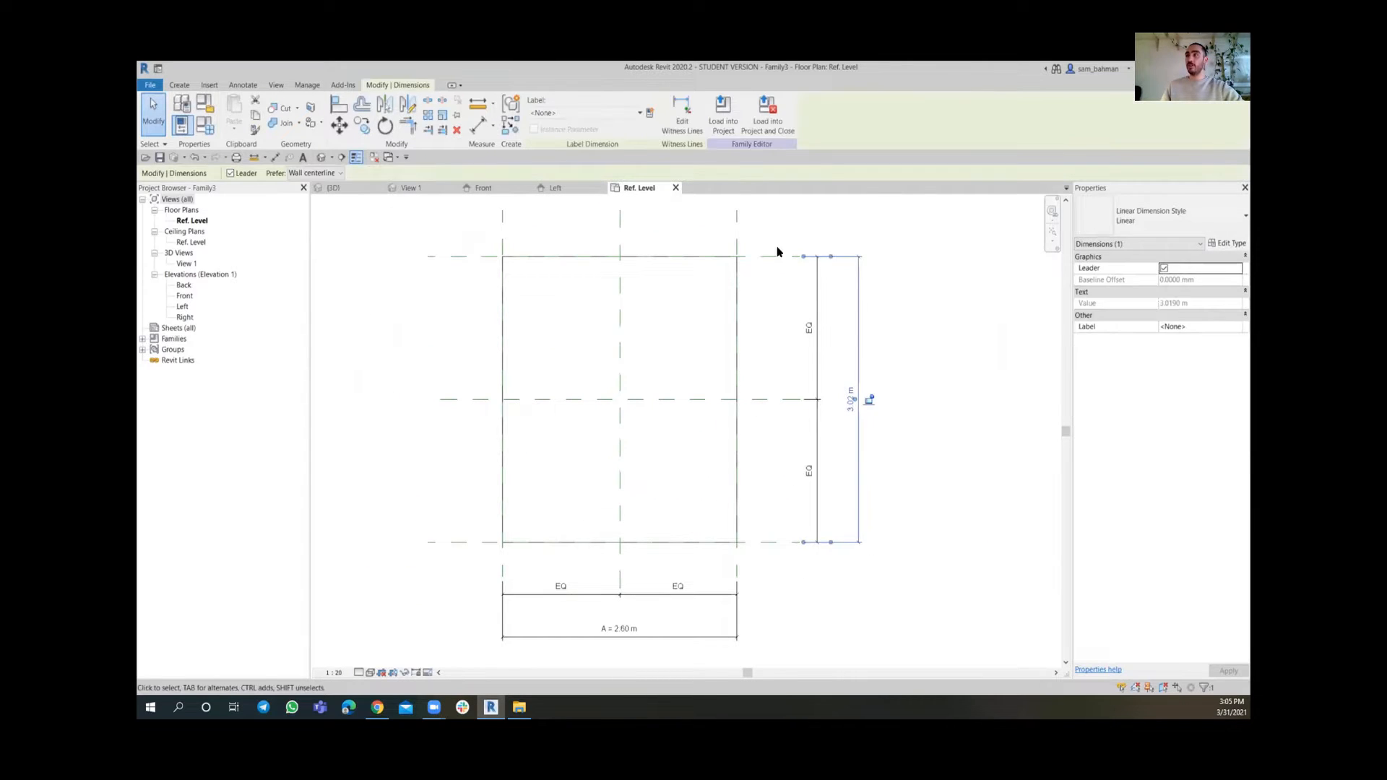
pyautogui.click(650, 113)
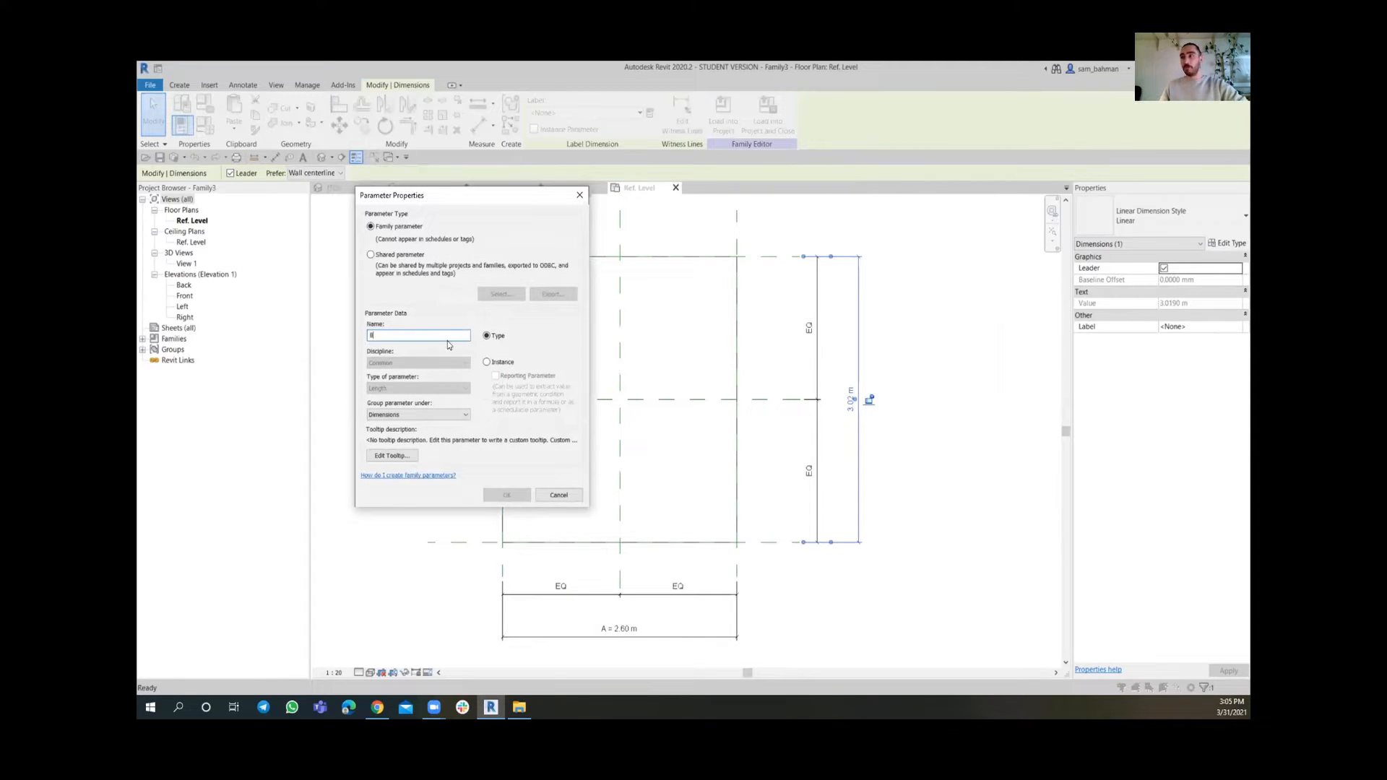
pyautogui.write('B')
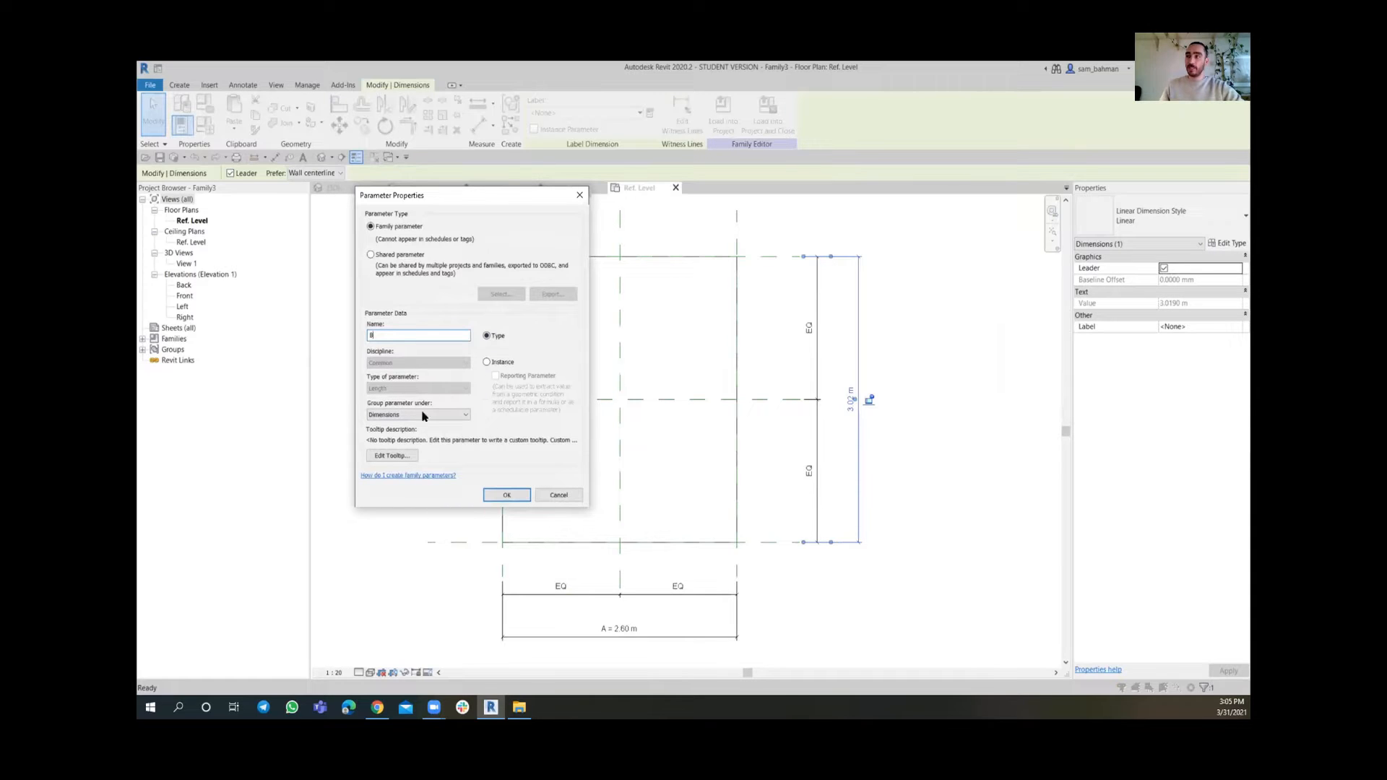
pyautogui.click(506, 495)
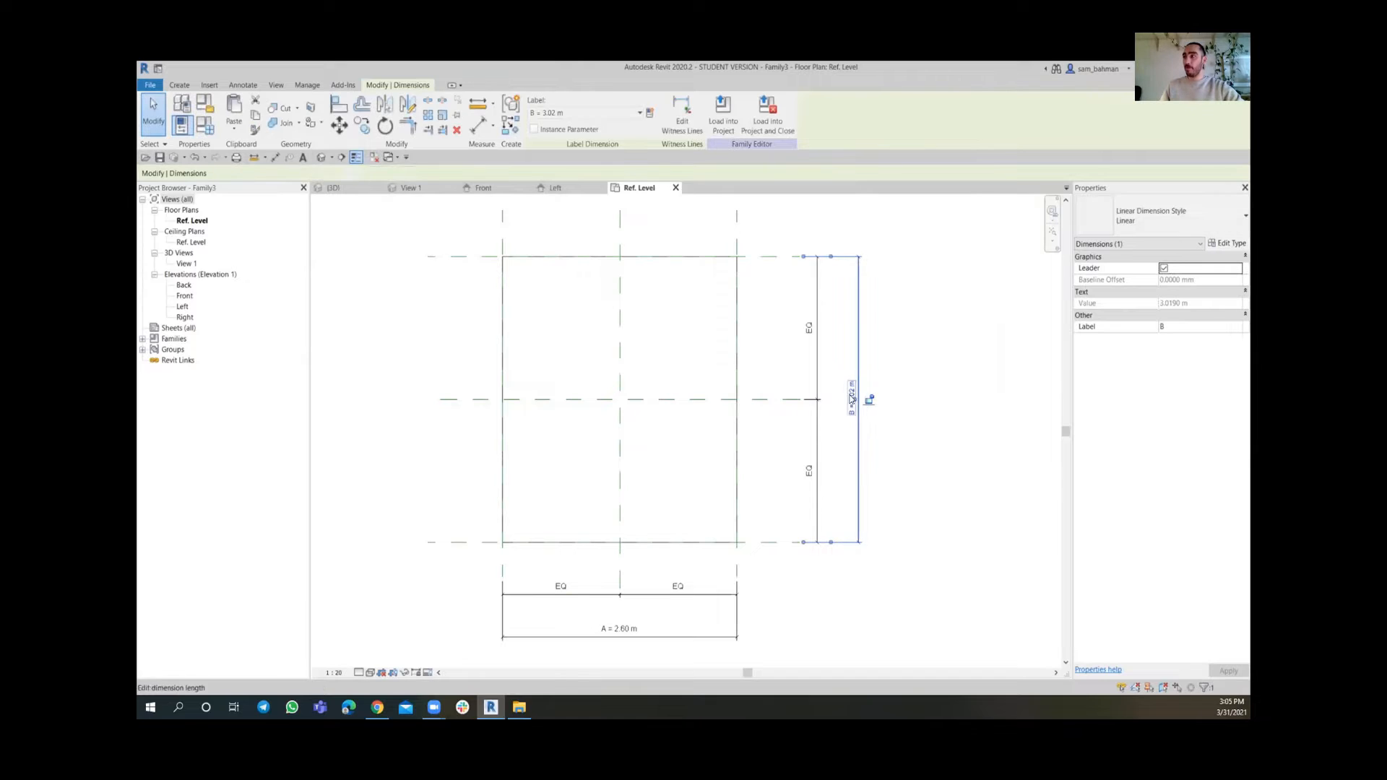
pyautogui.scroll(-2, 852, 399)
pyautogui.click(913, 431)
pyautogui.scroll(1, 883, 395)
pyautogui.moveTo(886, 448); pyautogui.dragTo(926, 436, button='middle')
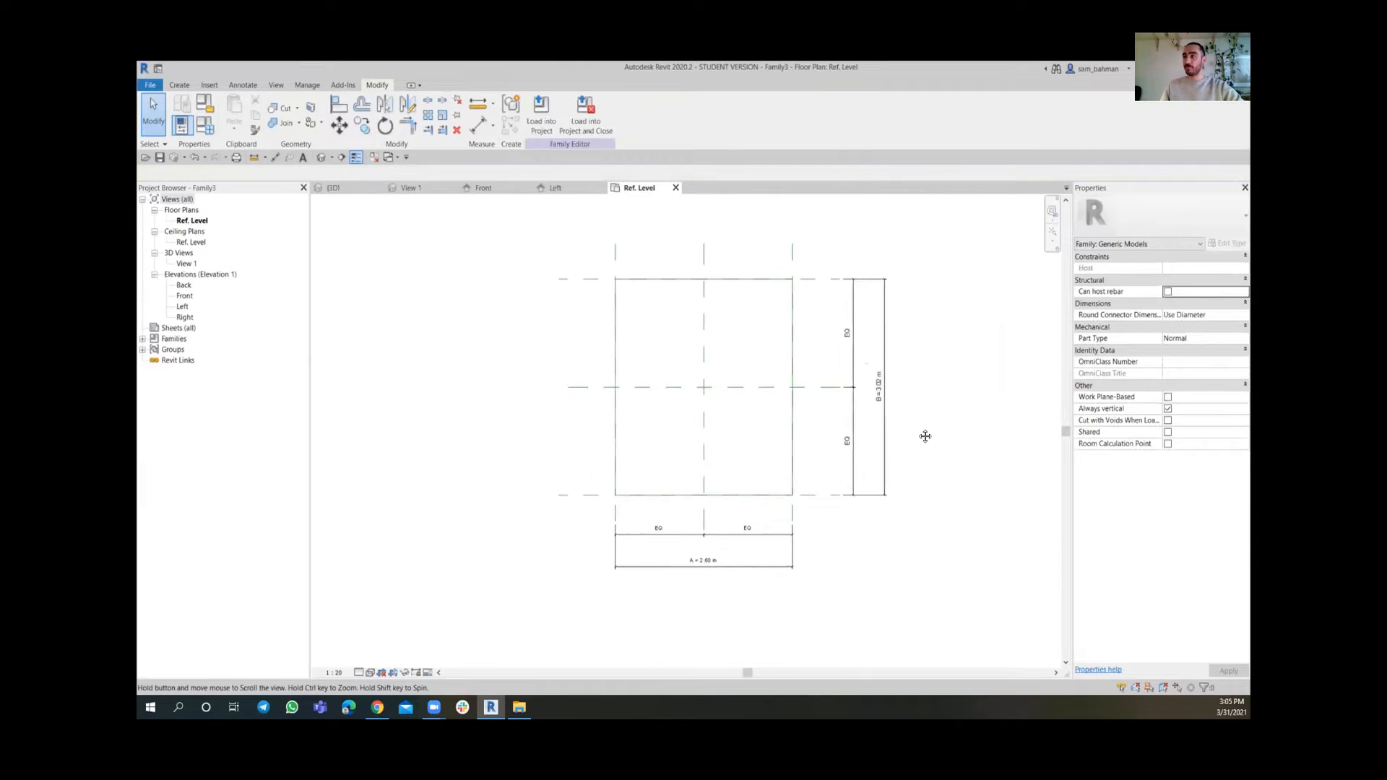
pyautogui.scroll(1, 926, 436)
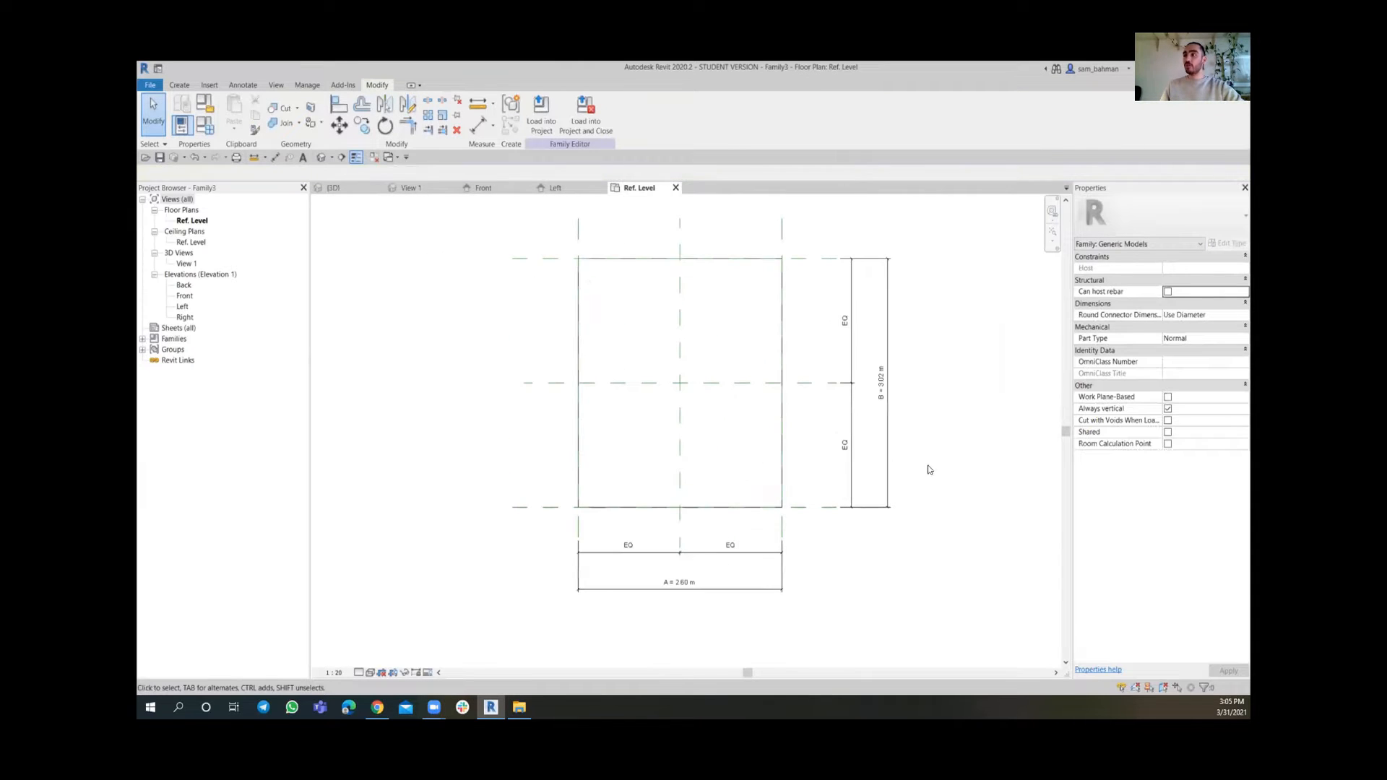
# Open the family types and set parameter A to 1.2 m, applying the change
pyautogui.click(359, 673)
pyautogui.click(372, 660)
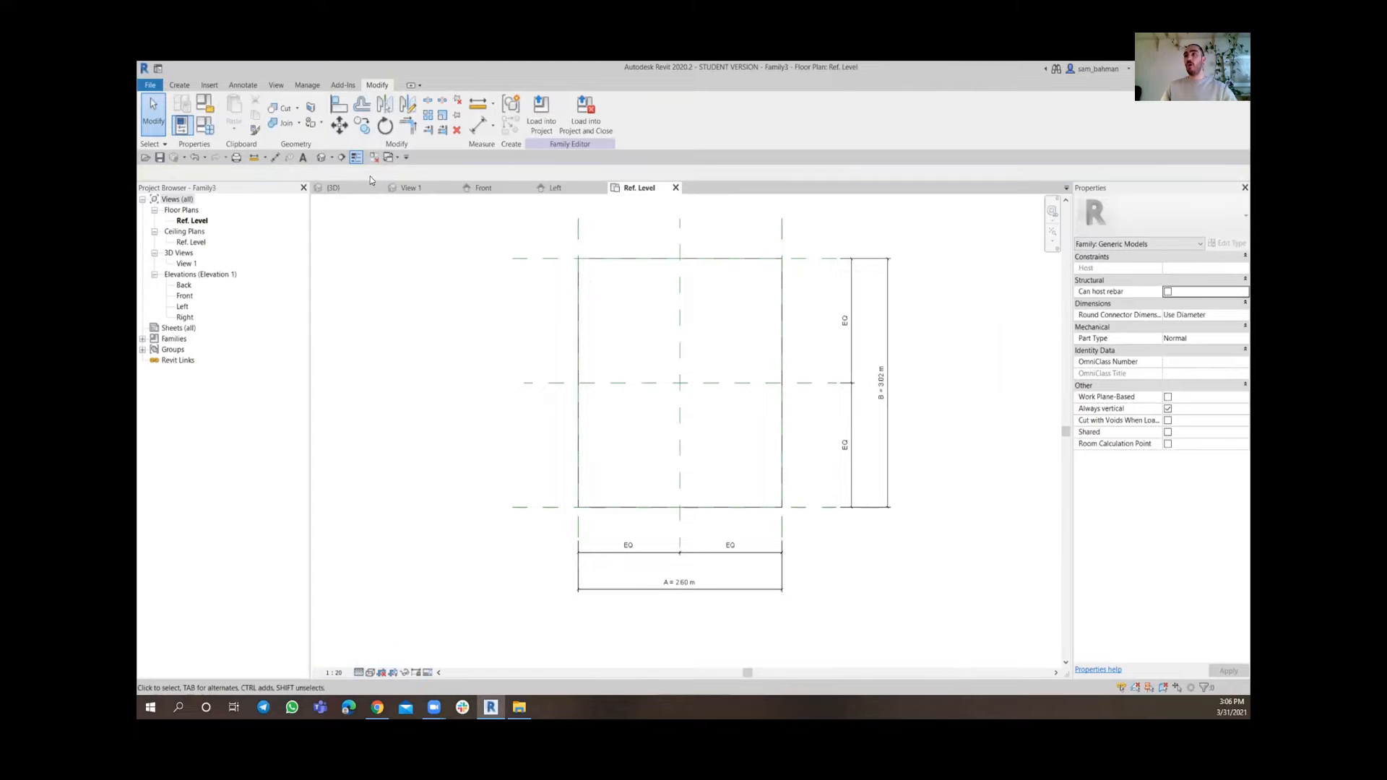
pyautogui.click(205, 128)
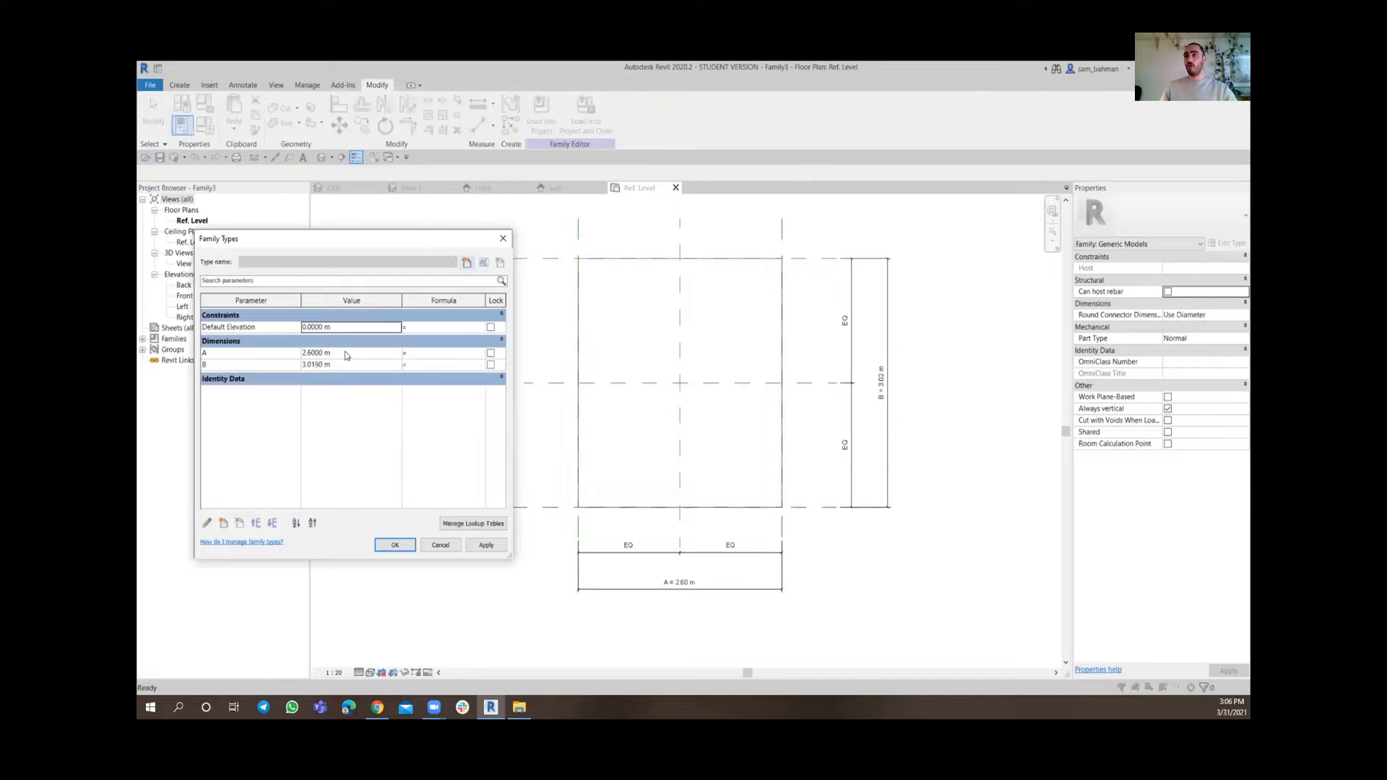
pyautogui.click(350, 353)
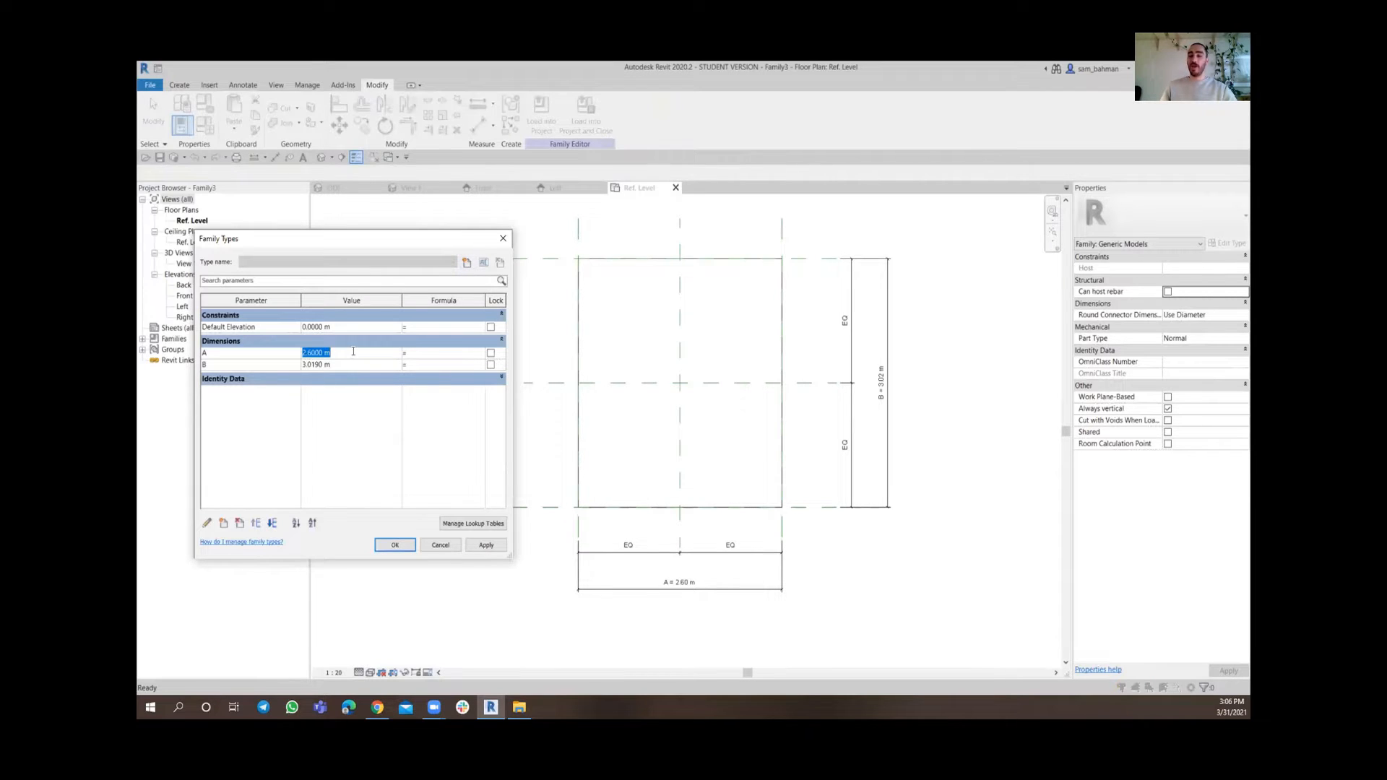
pyautogui.write('1.20')
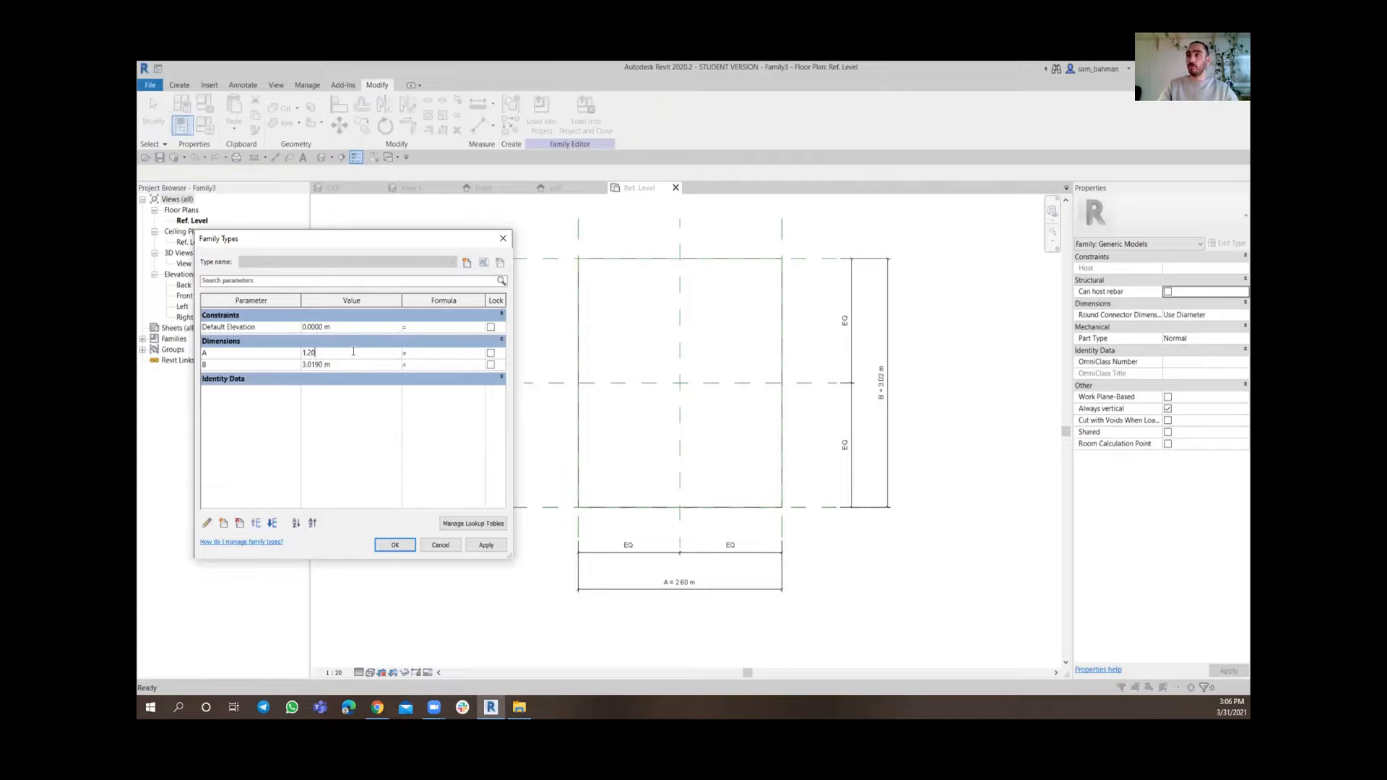
pyautogui.click(486, 546)
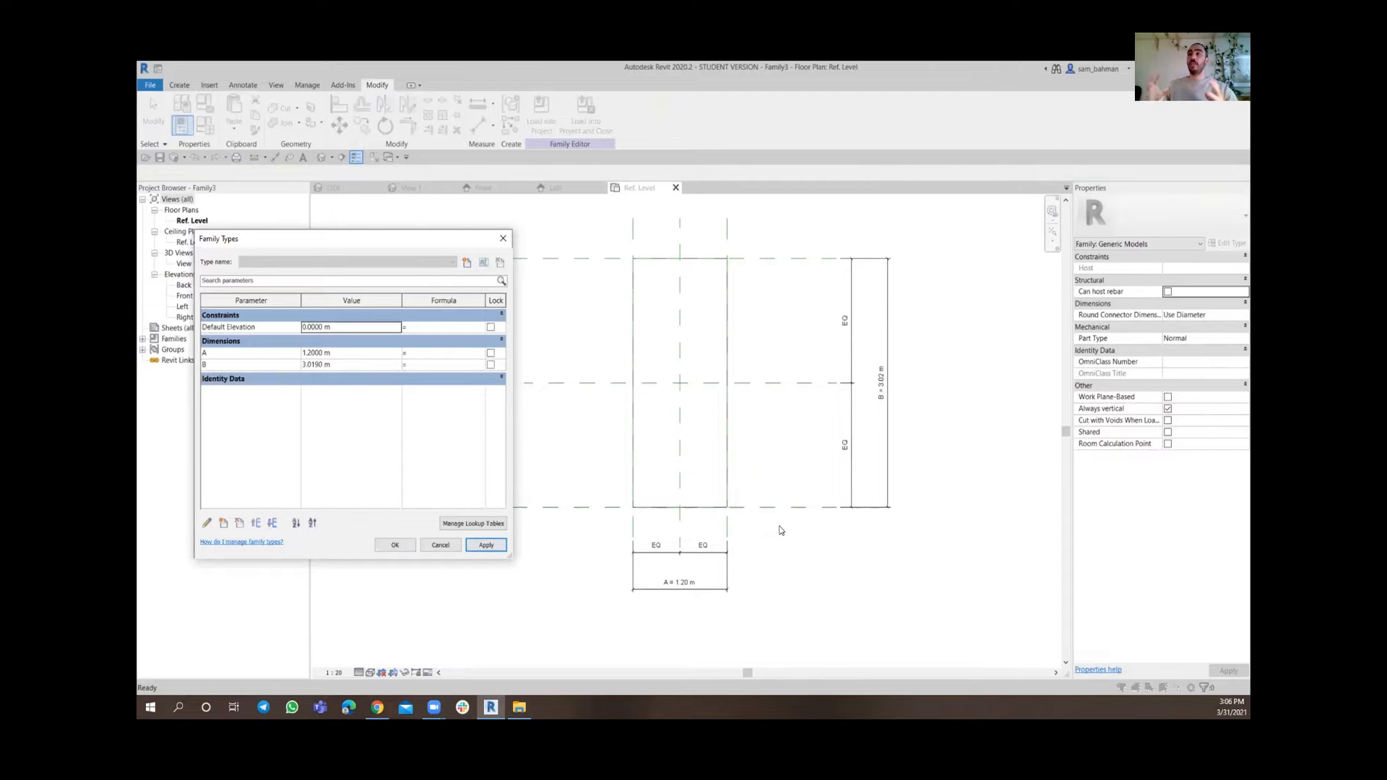
# Set parameter B to 2 m and accept the family types
pyautogui.click(352, 364)
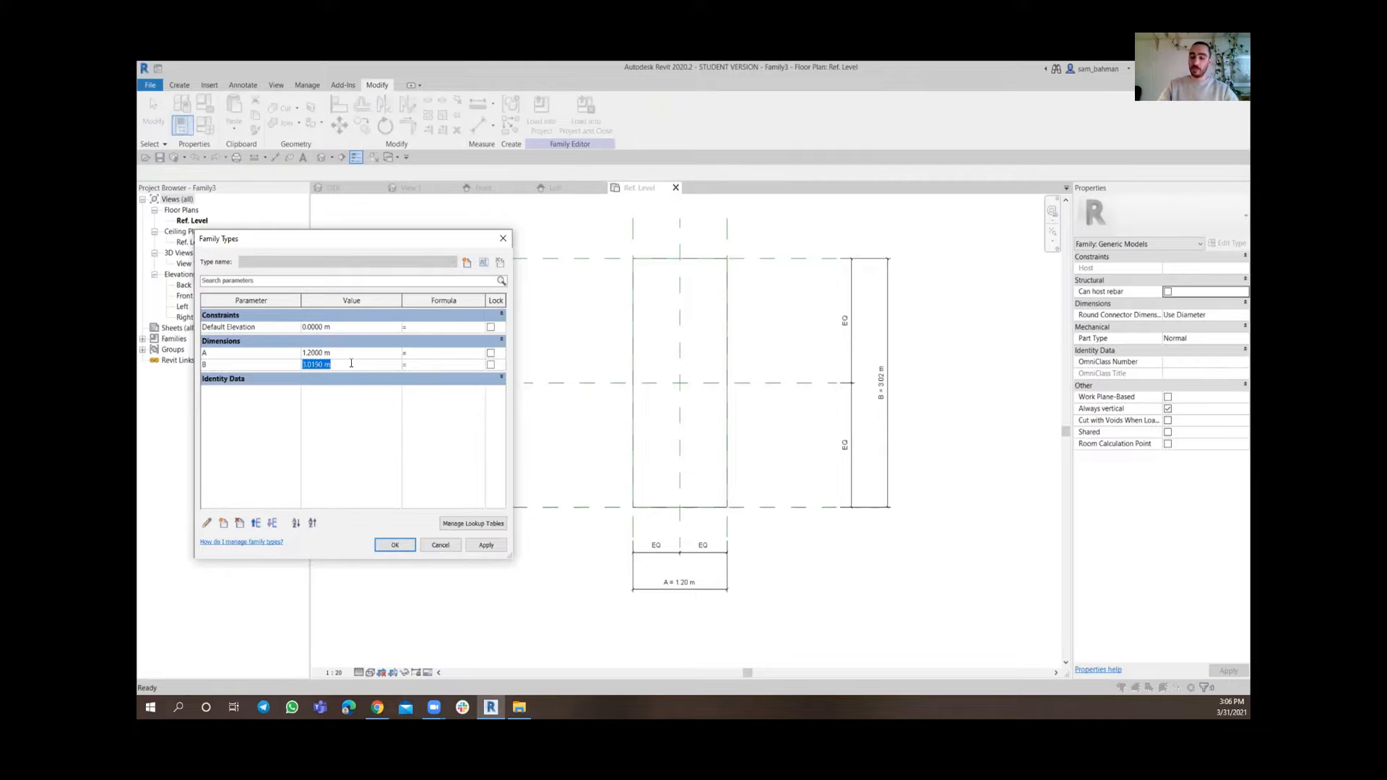
pyautogui.write('2')
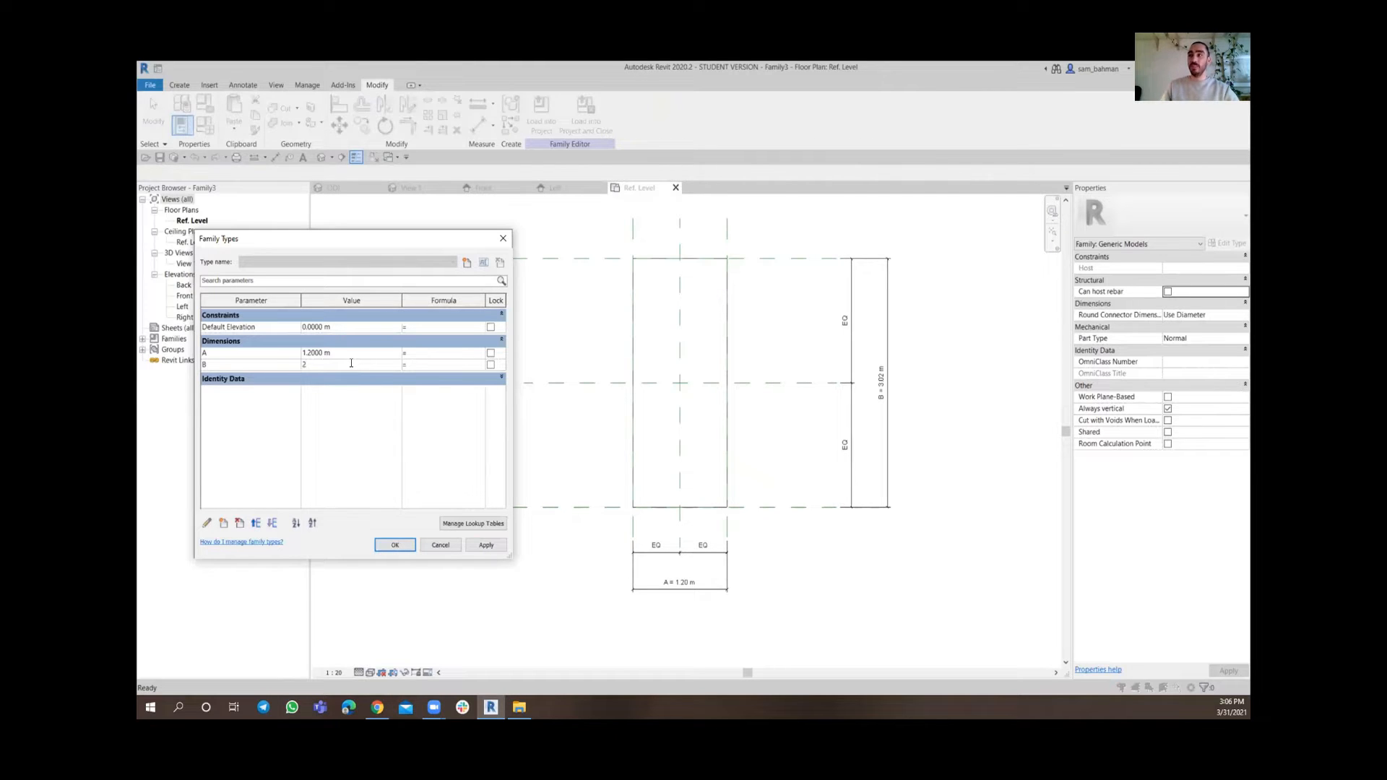
pyautogui.click(483, 544)
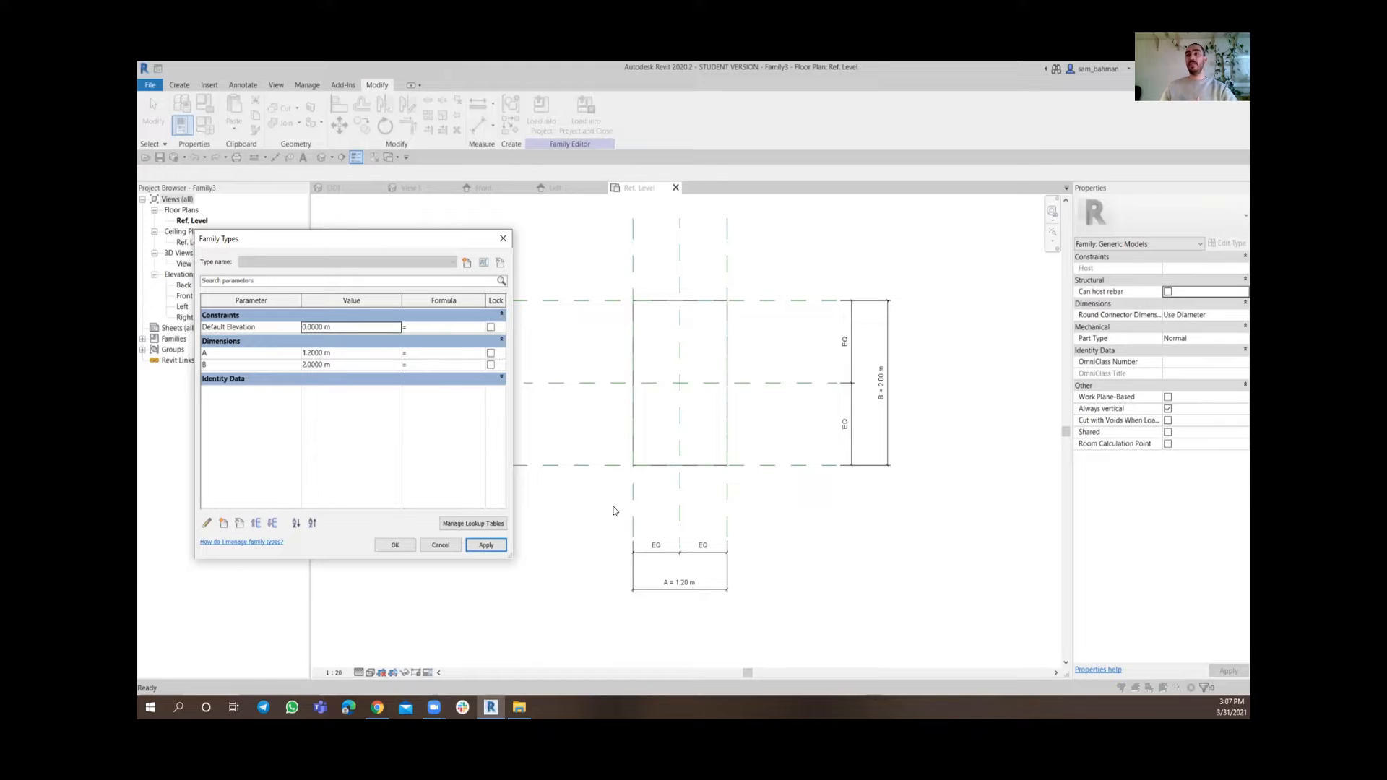
pyautogui.click(392, 545)
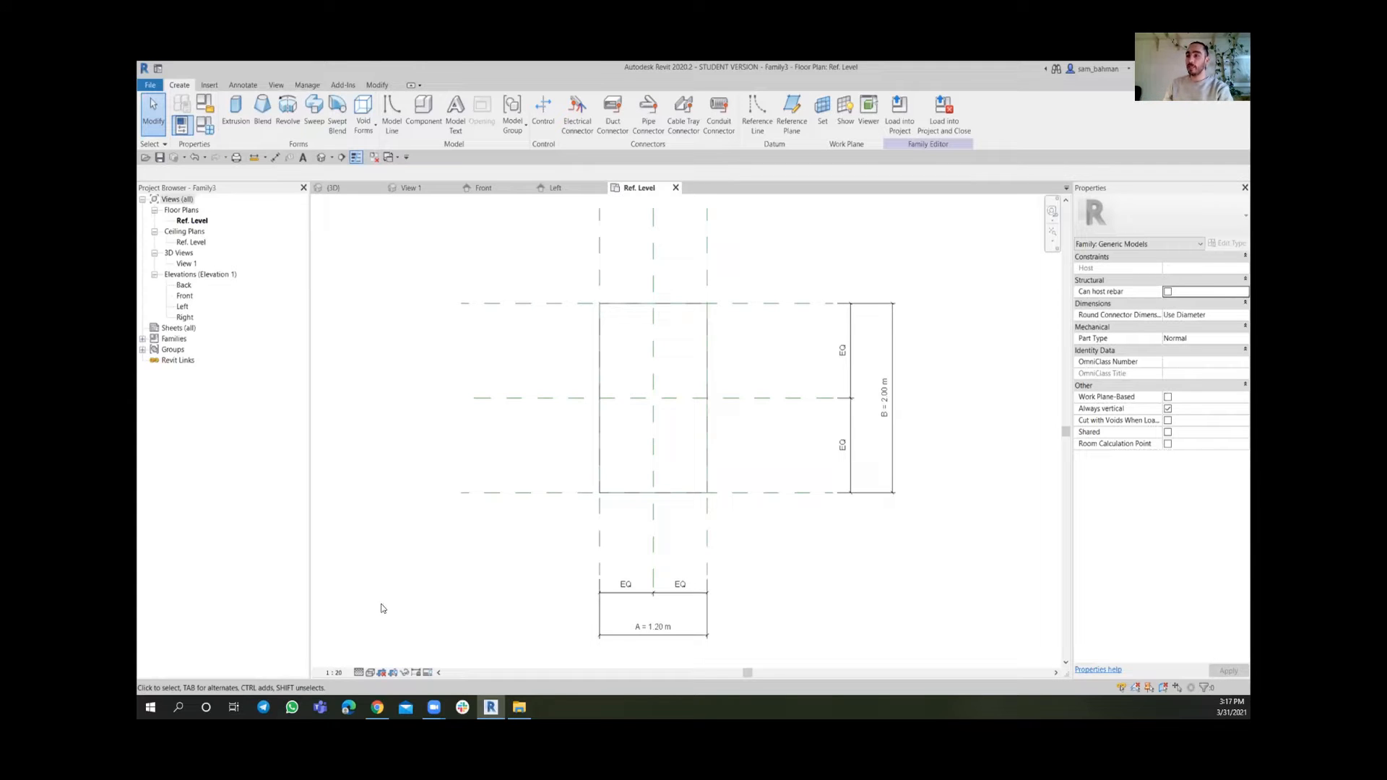
# Switch the plan view's visual style to Consistent Colors
pyautogui.click(370, 673)
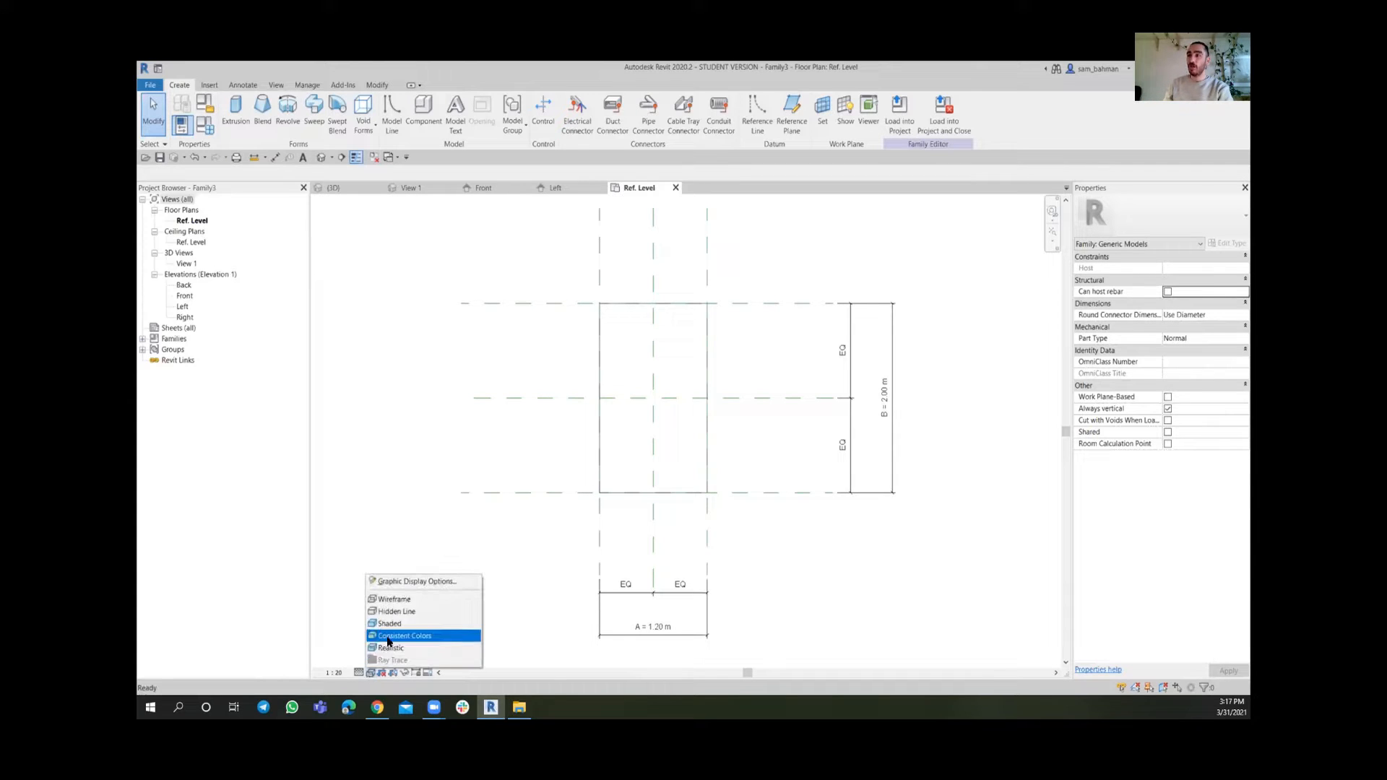
pyautogui.click(393, 635)
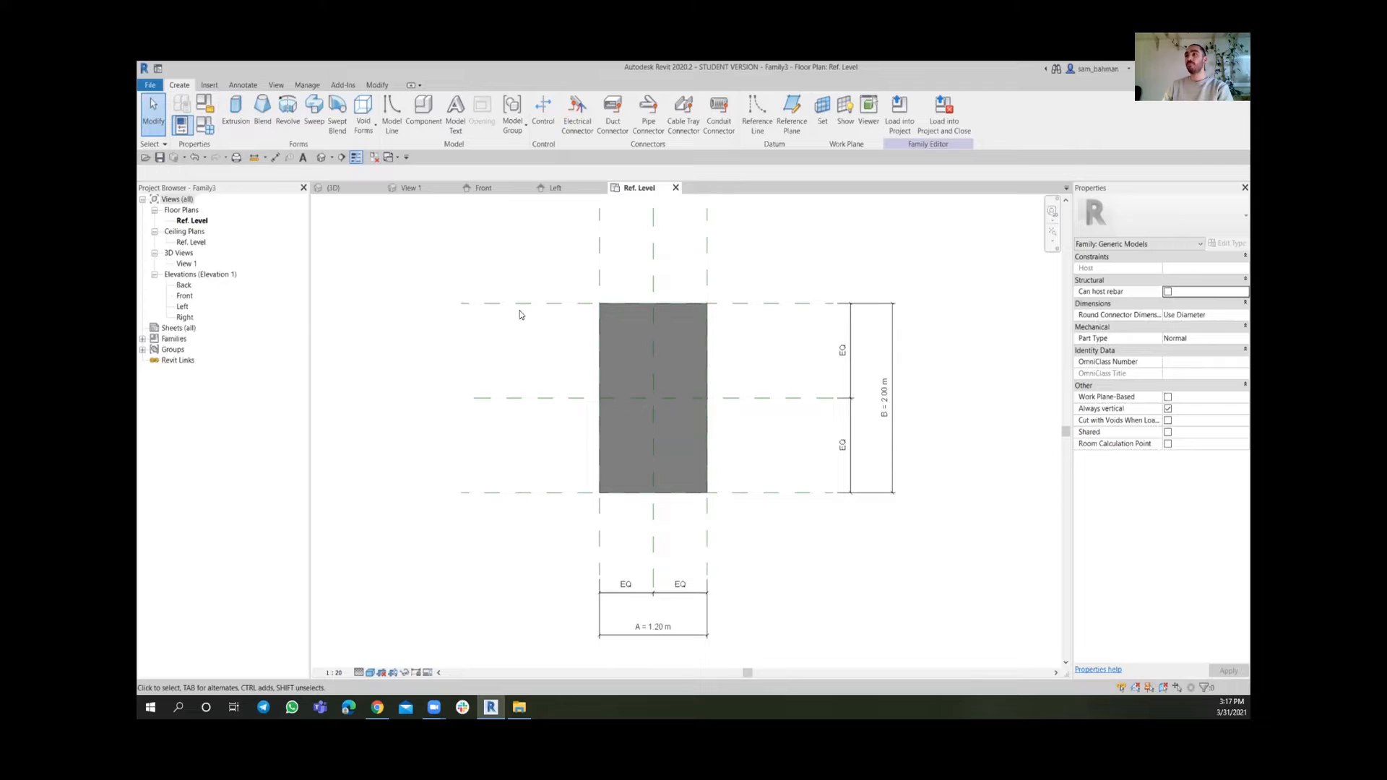
# In the front elevation, select the extrusion and set its Extrusion End to 0.8 m
pyautogui.click(487, 191)
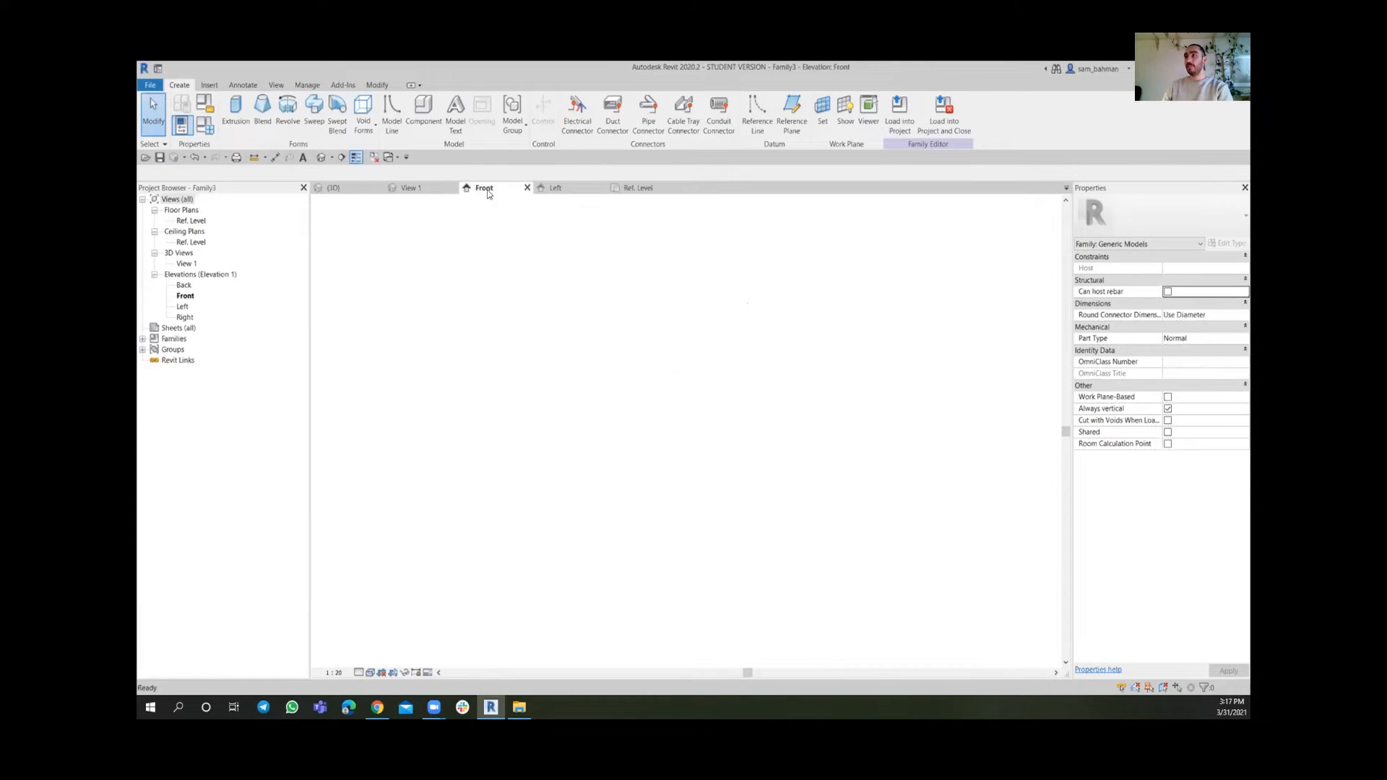
pyautogui.scroll(2, 677, 591)
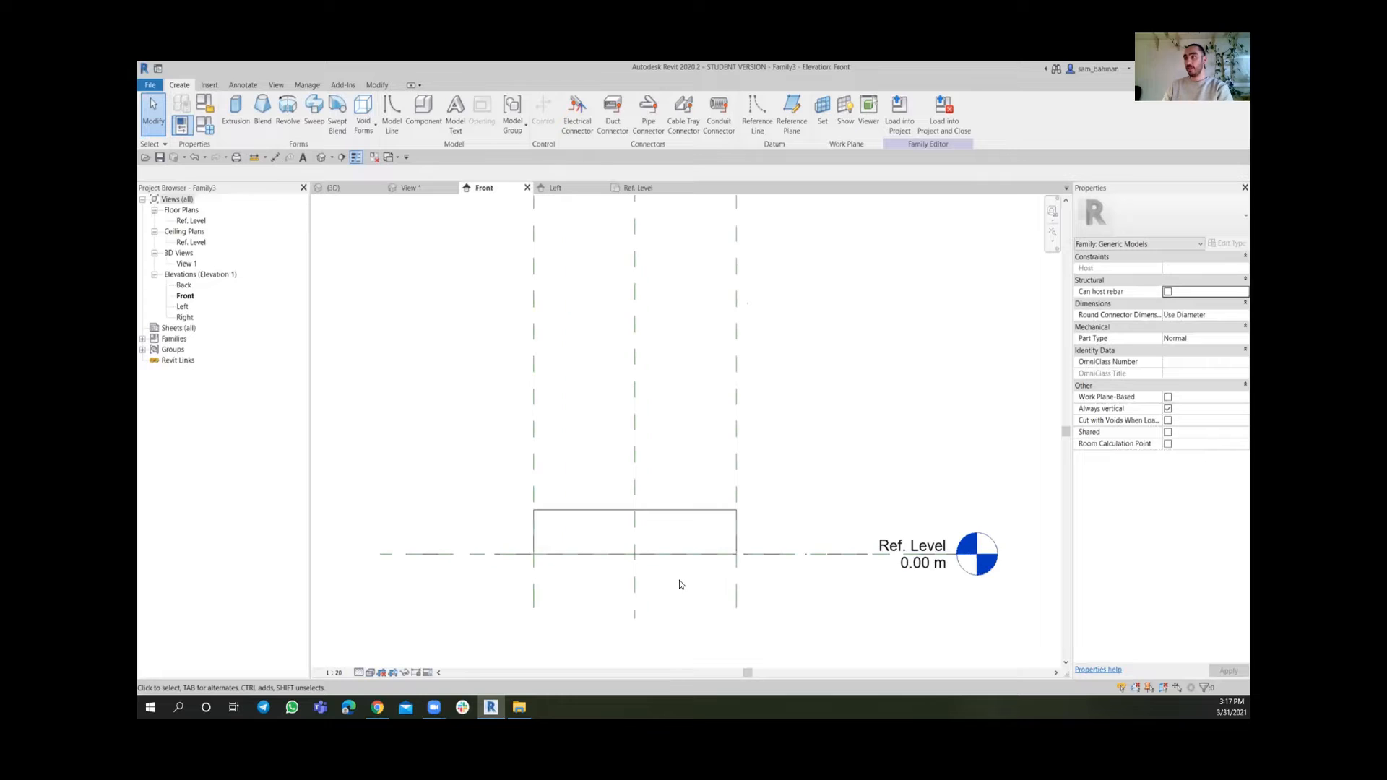
pyautogui.click(696, 518)
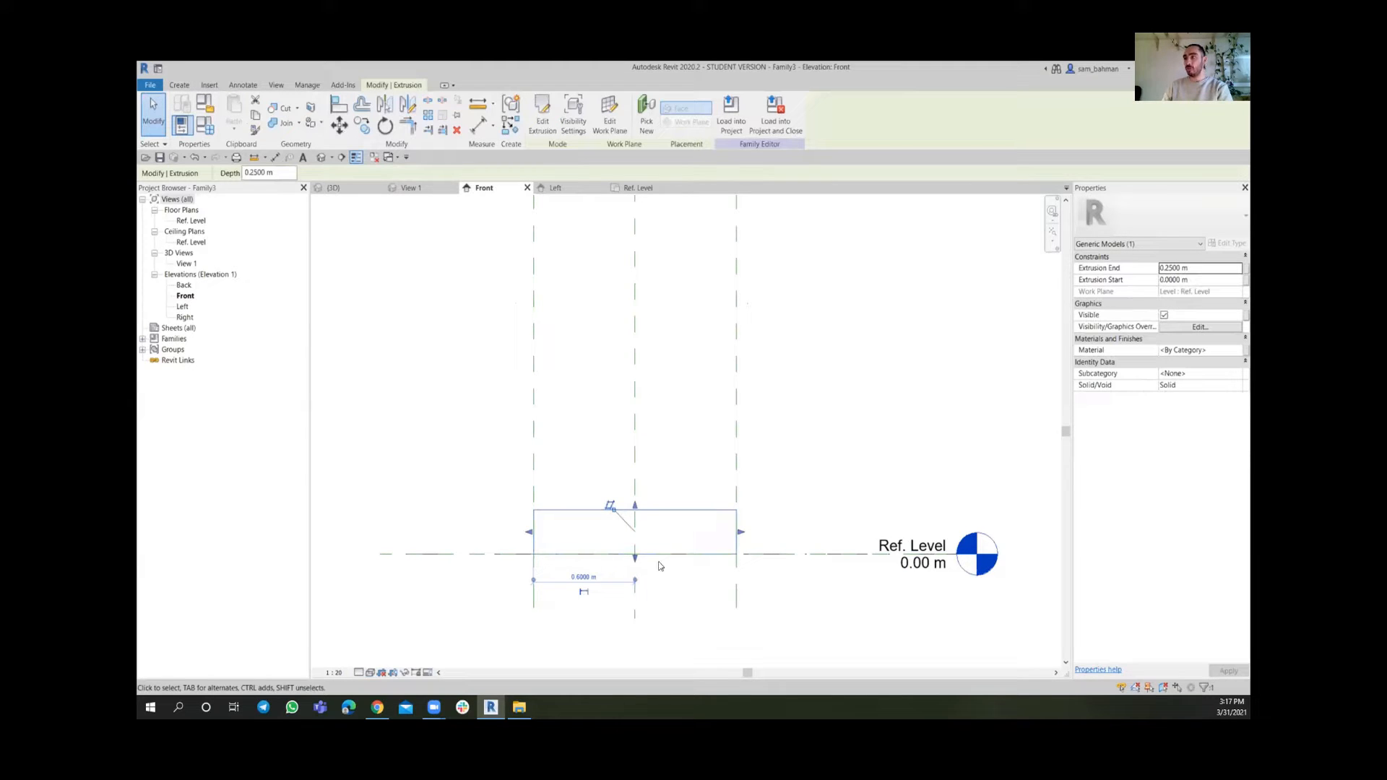
pyautogui.click(1208, 269)
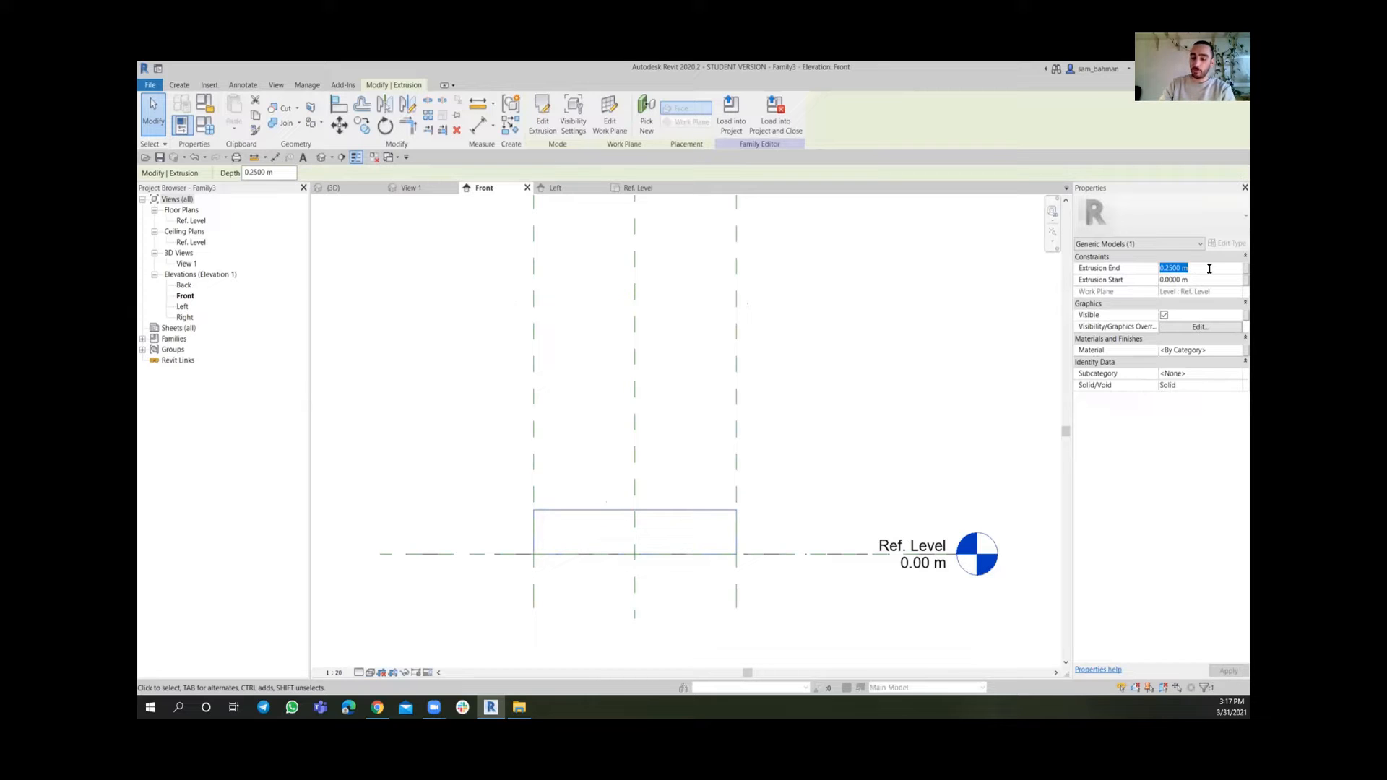
pyautogui.write('0.8')
pyautogui.press('Return')
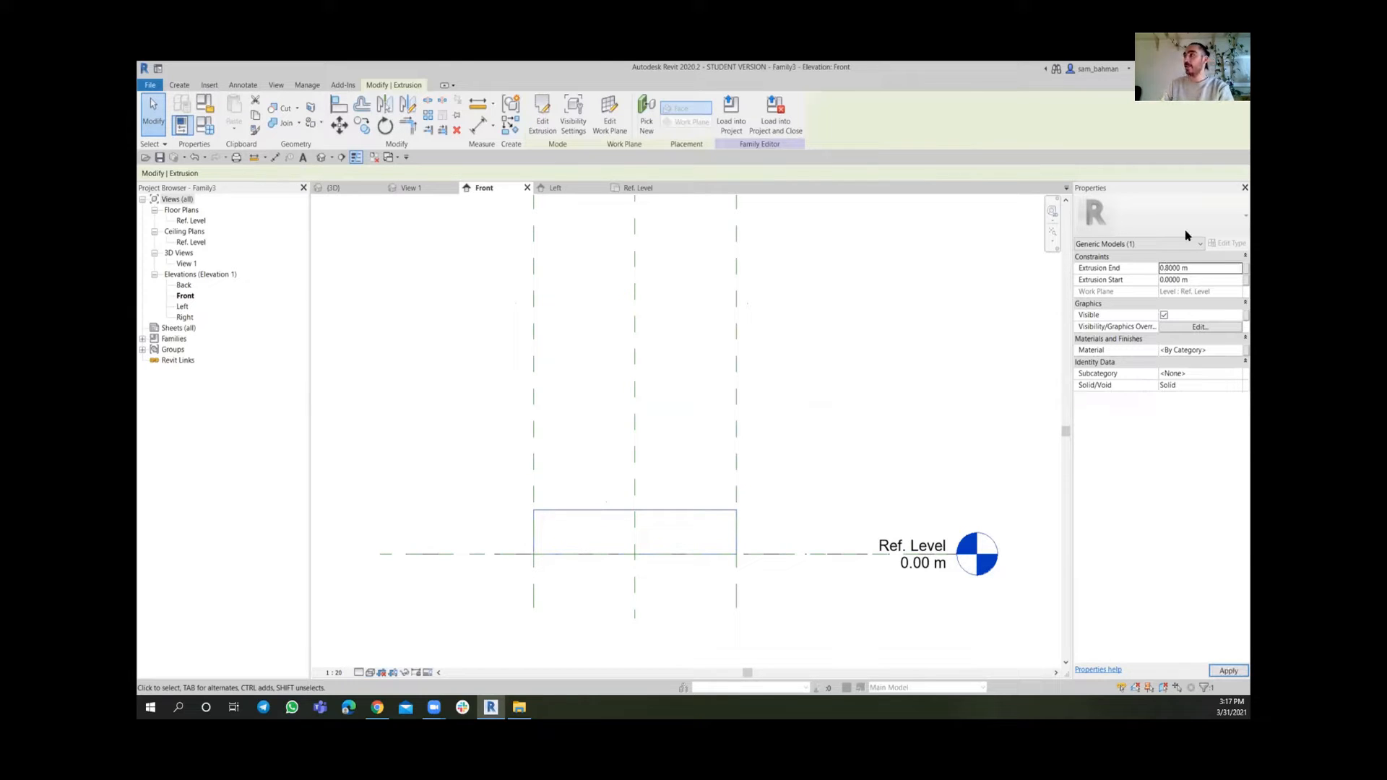
# Set the extrusion's Extrusion Start to 0.9 m and deselect it
pyautogui.click(1202, 279)
pyautogui.write('0.90')
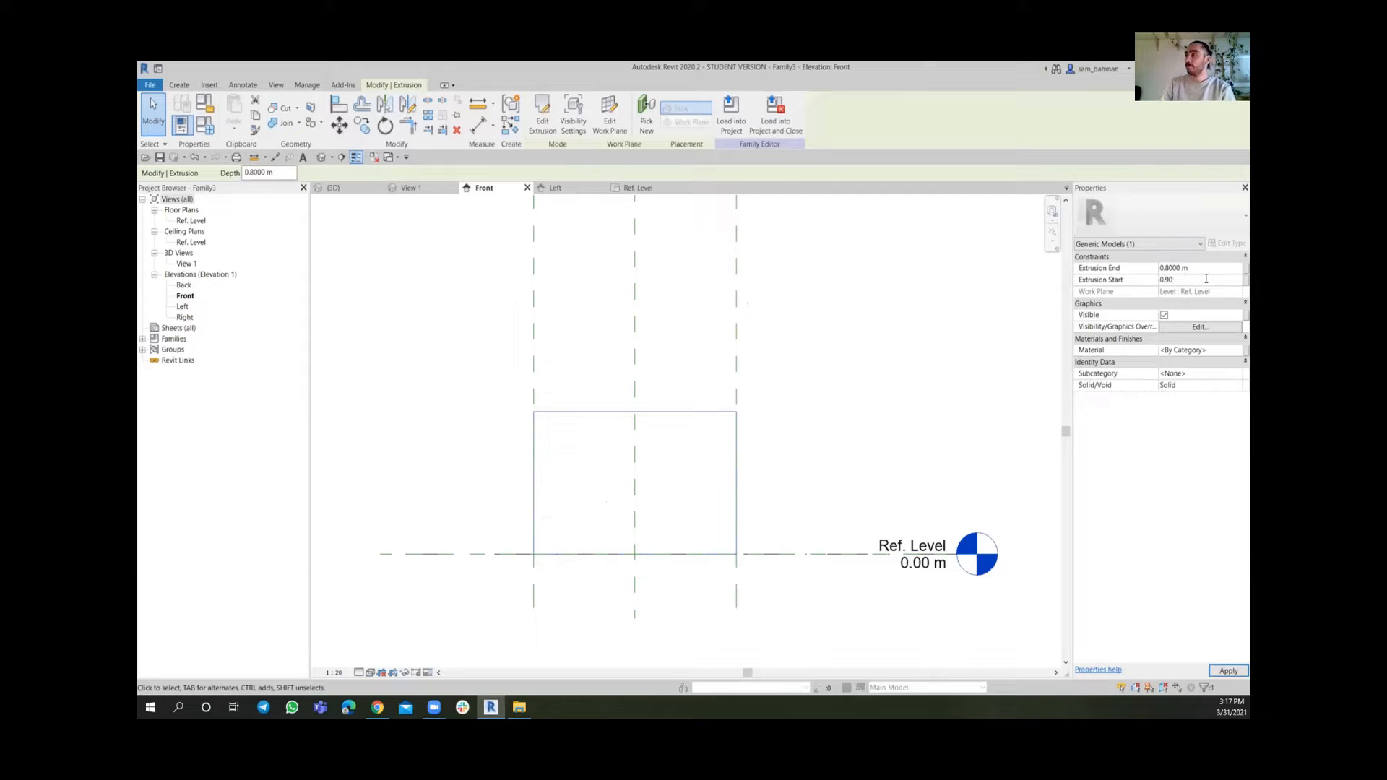
pyautogui.click(820, 496)
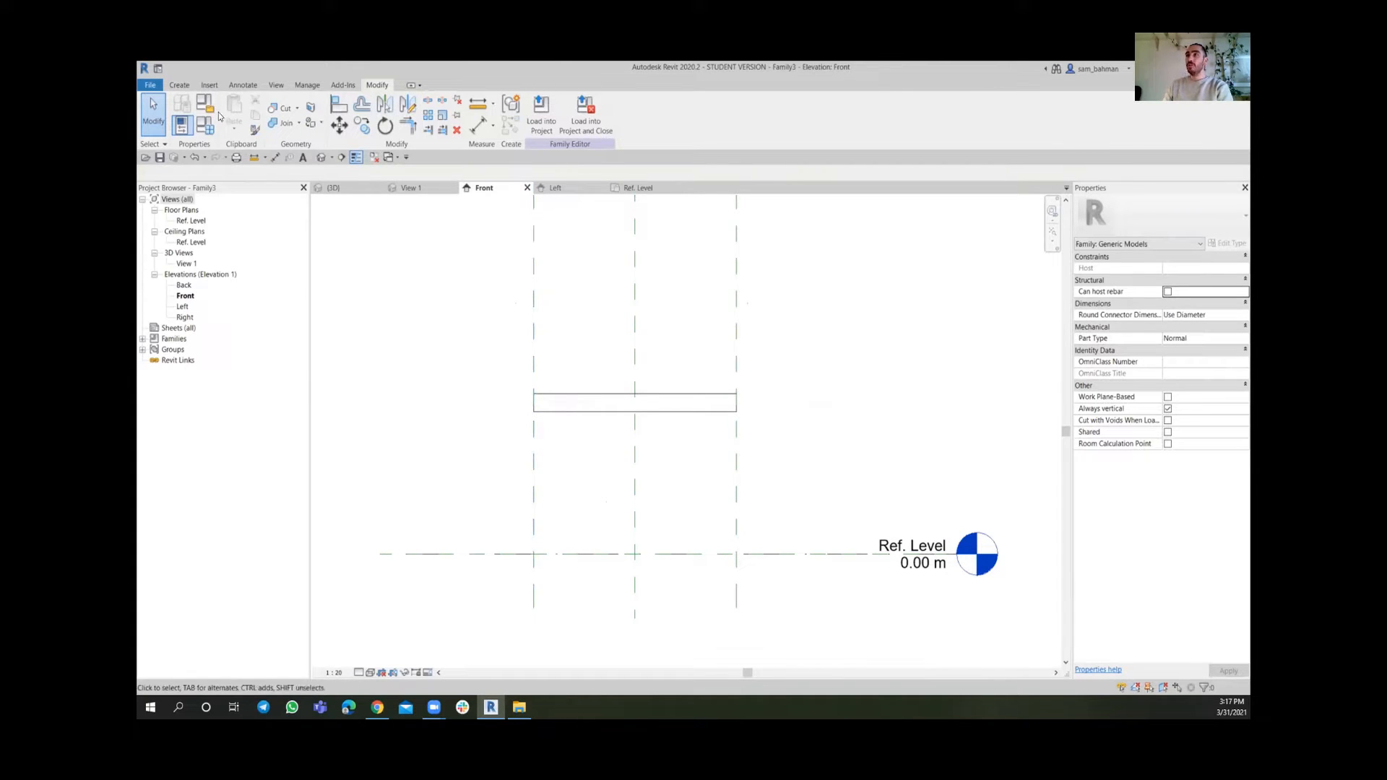
# Draw a horizontal reference plane below the extrusion in the front elevation
pyautogui.click(179, 86)
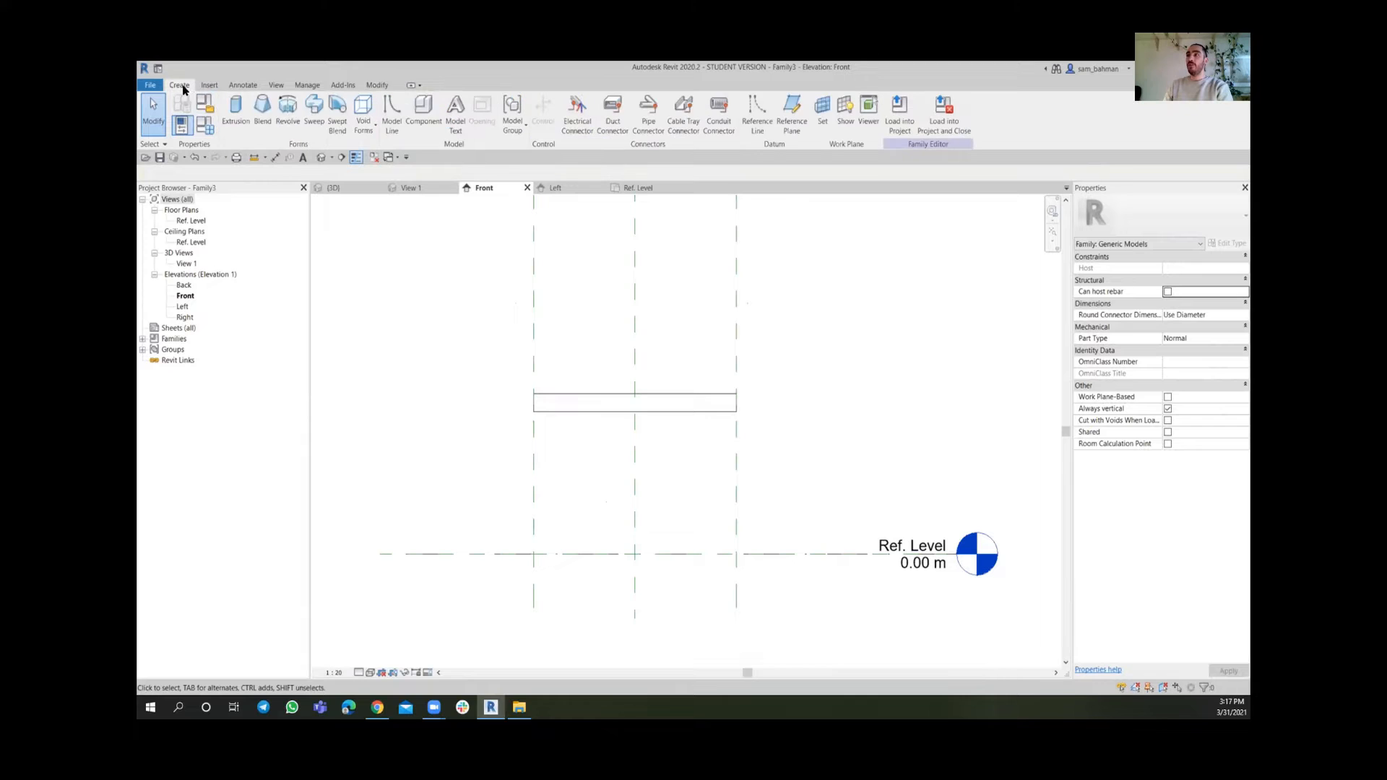
pyautogui.click(792, 120)
pyautogui.click(851, 433)
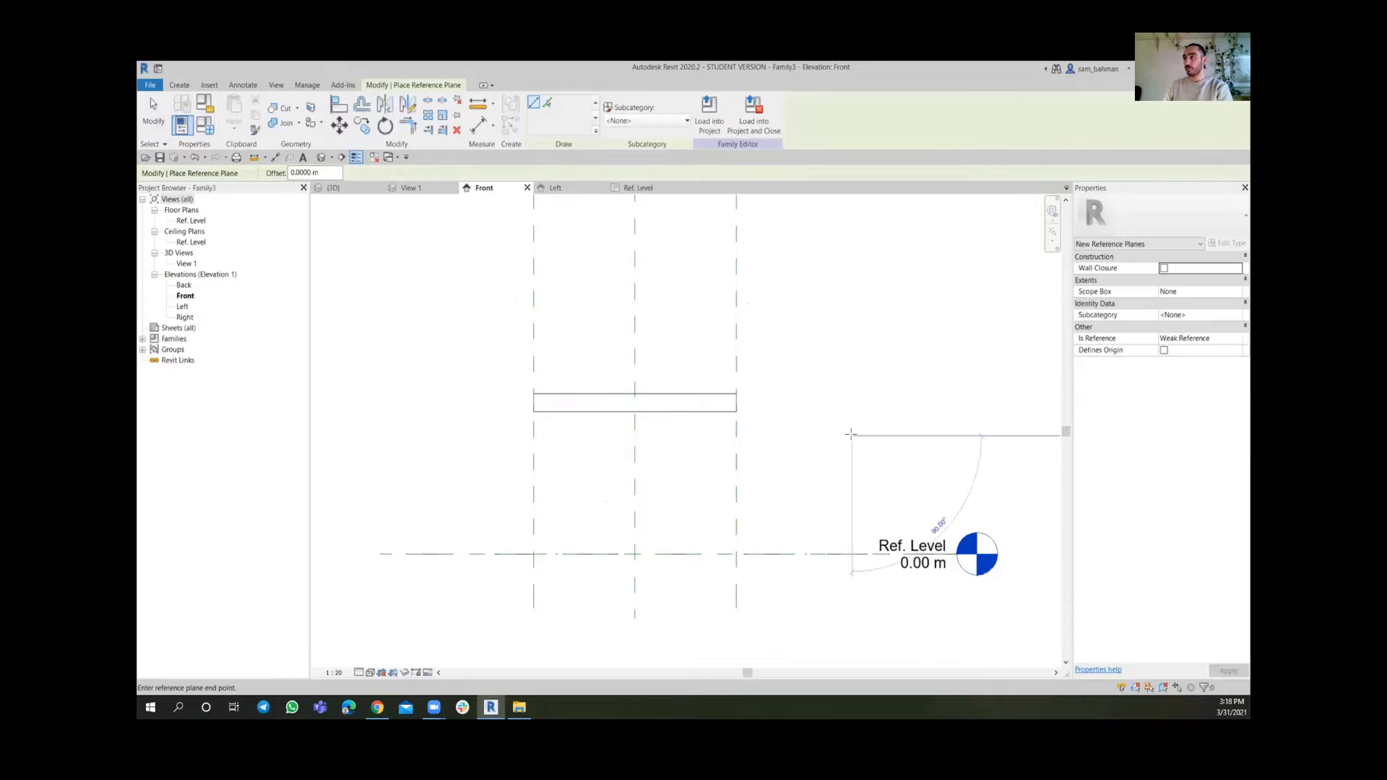
pyautogui.click(404, 435)
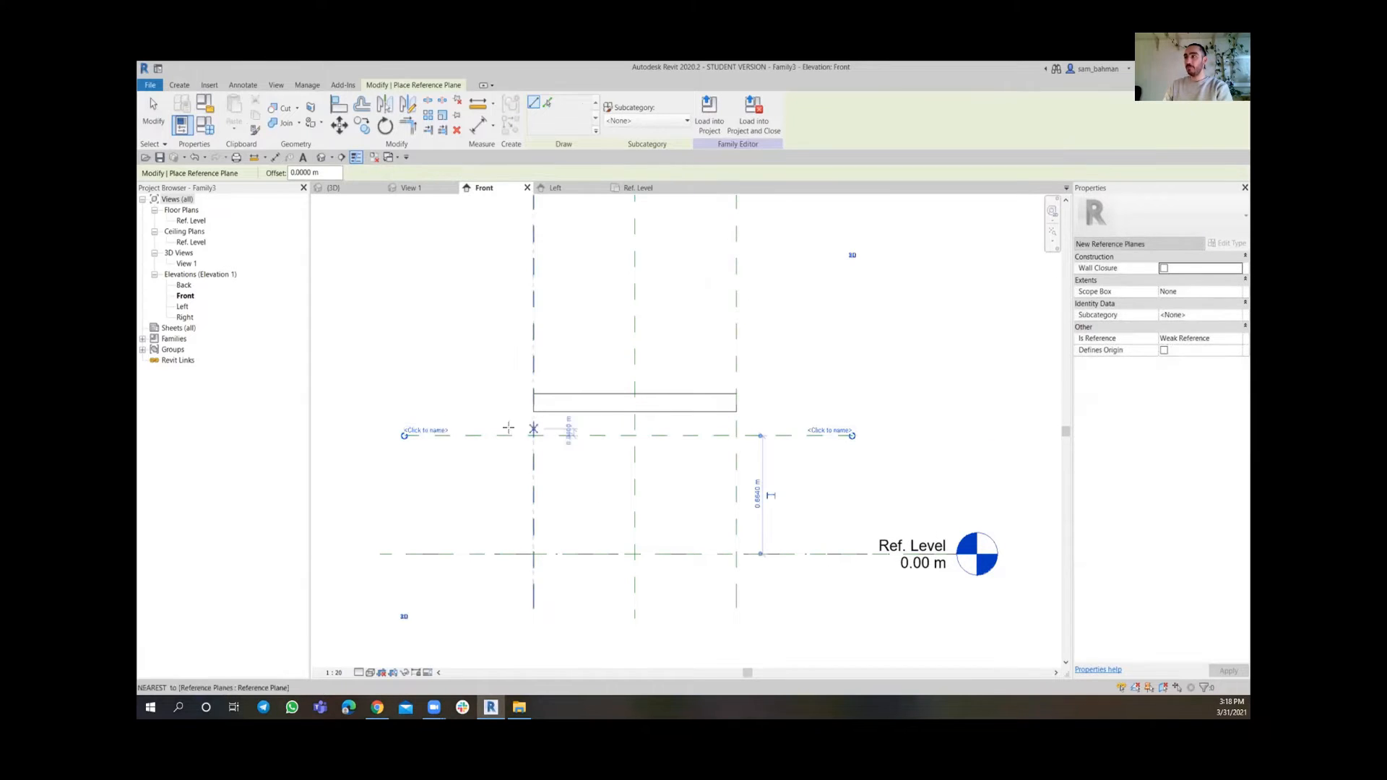
pyautogui.click(153, 112)
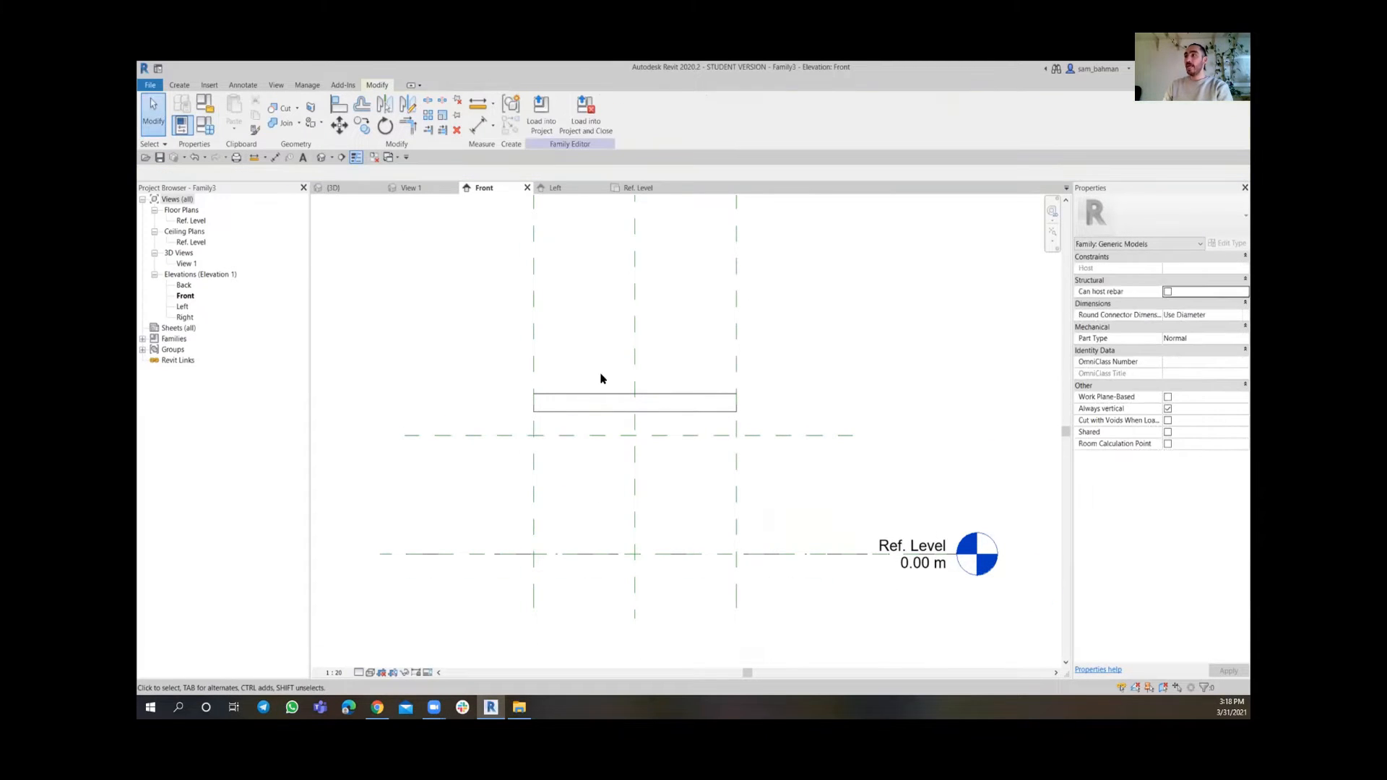
# Align the extrusion's bottom edge to the new reference plane and lock the alignment
pyautogui.scroll(1, 601, 378)
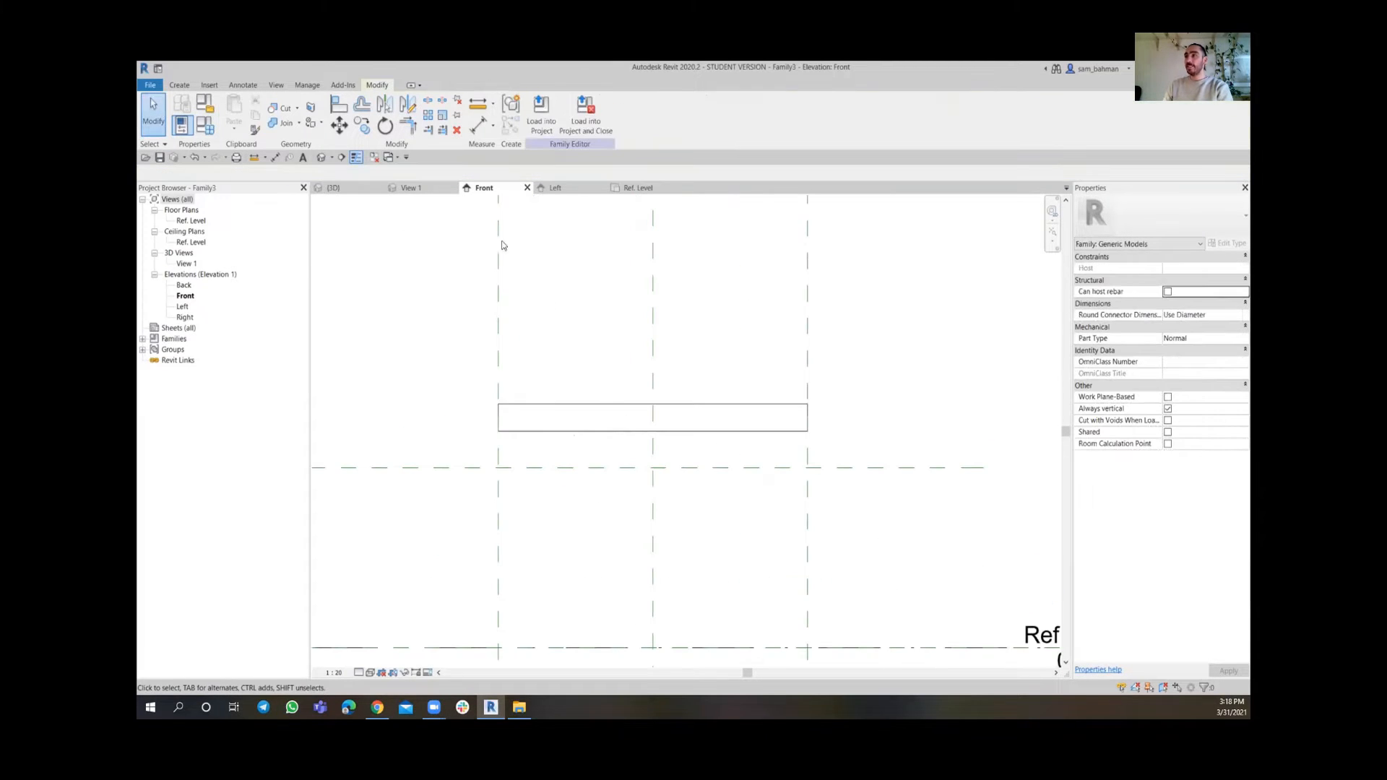
pyautogui.click(338, 106)
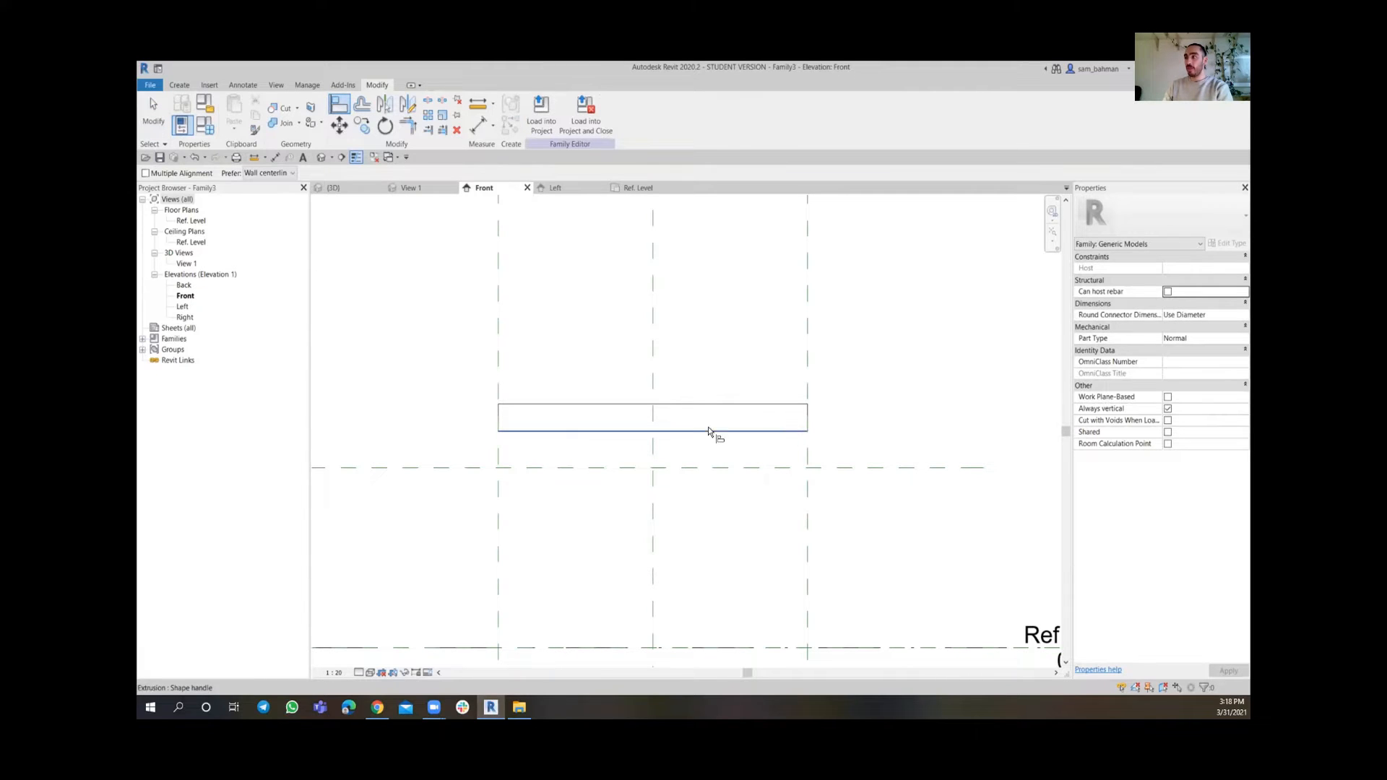
pyautogui.click(760, 471)
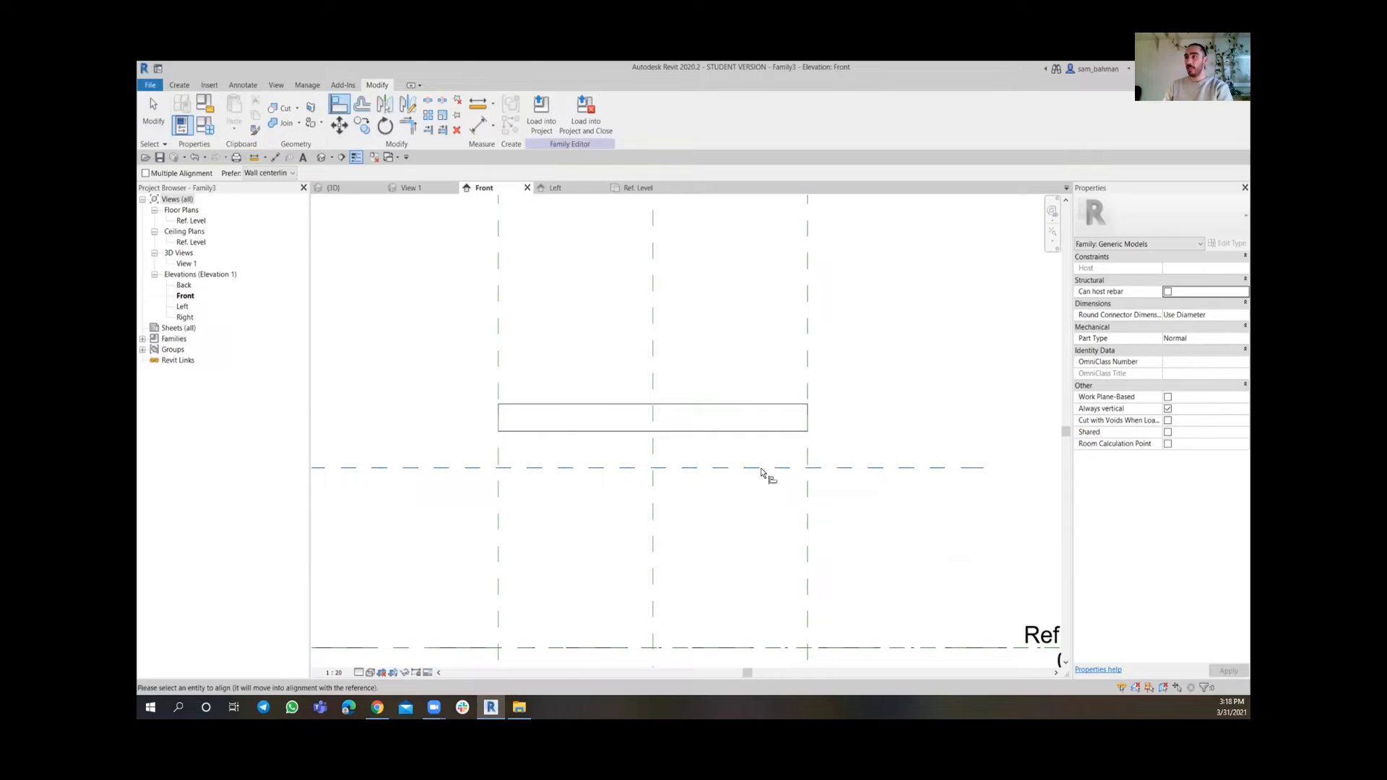
pyautogui.click(752, 433)
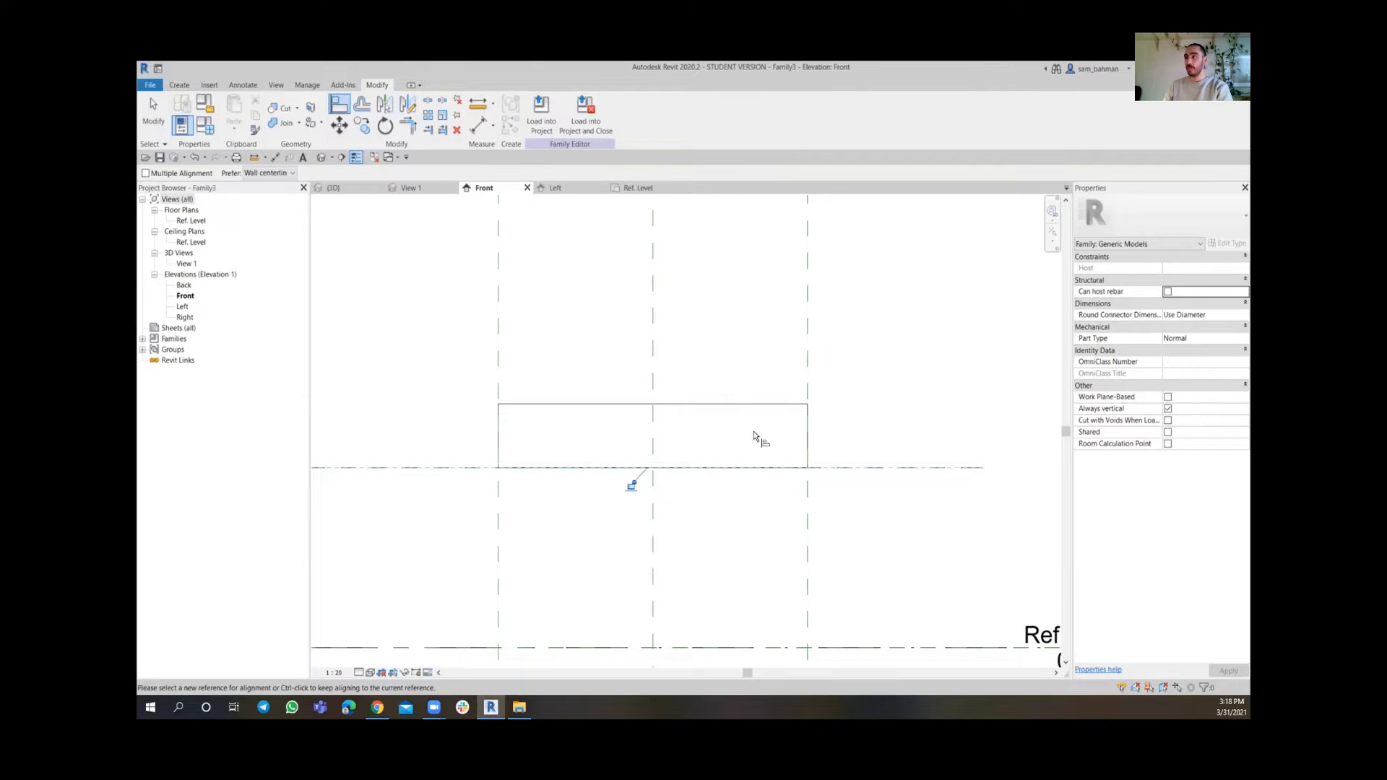
pyautogui.click(630, 485)
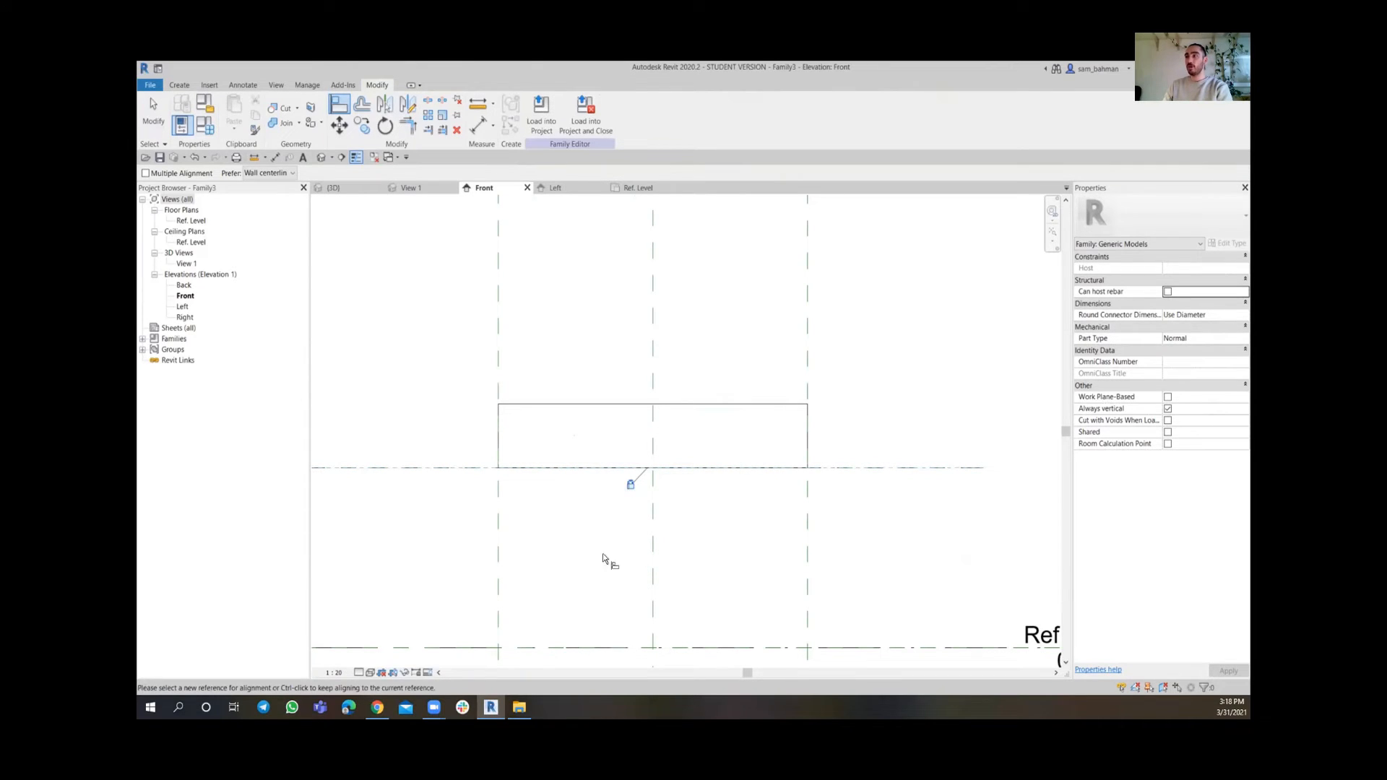
pyautogui.click(153, 112)
# Dimension the distance between the new reference plane and the reference level
pyautogui.scroll(-2, 604, 402)
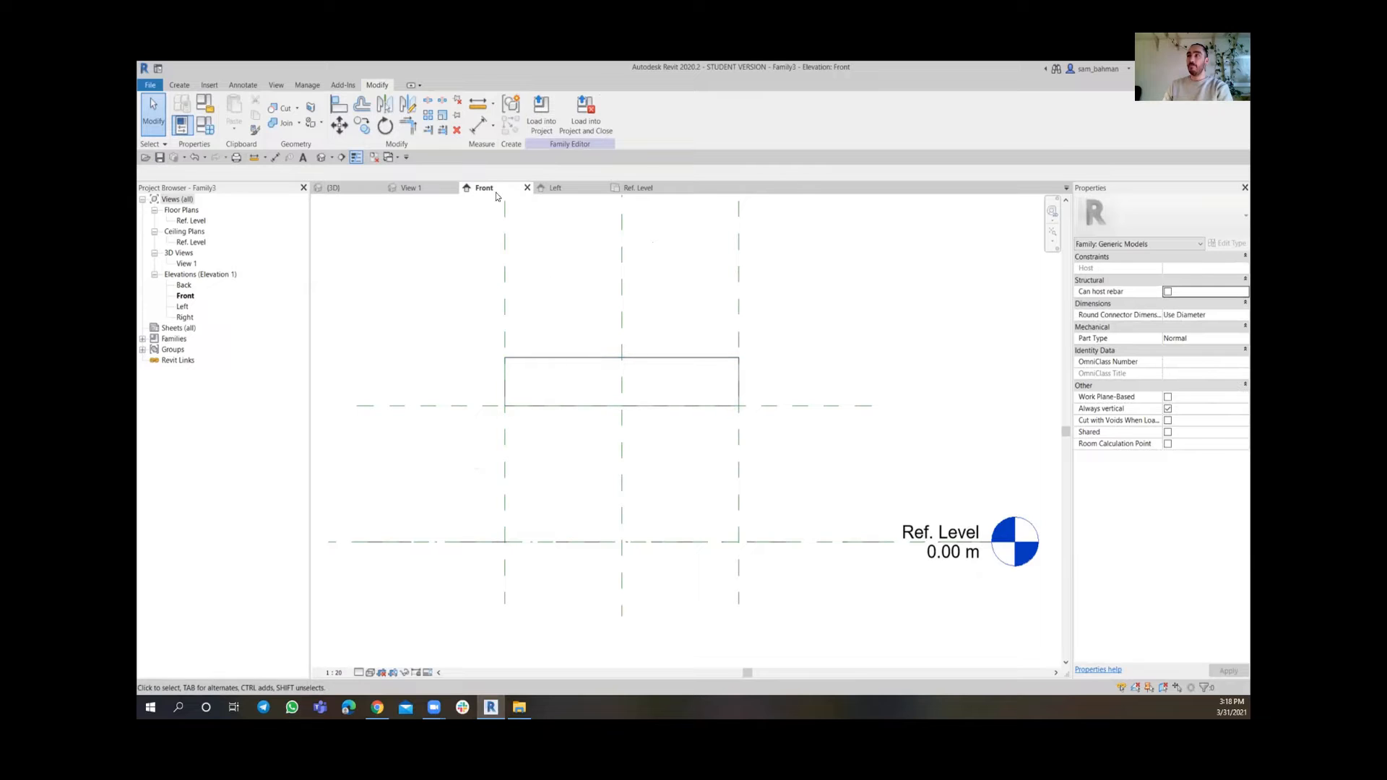
pyautogui.click(477, 127)
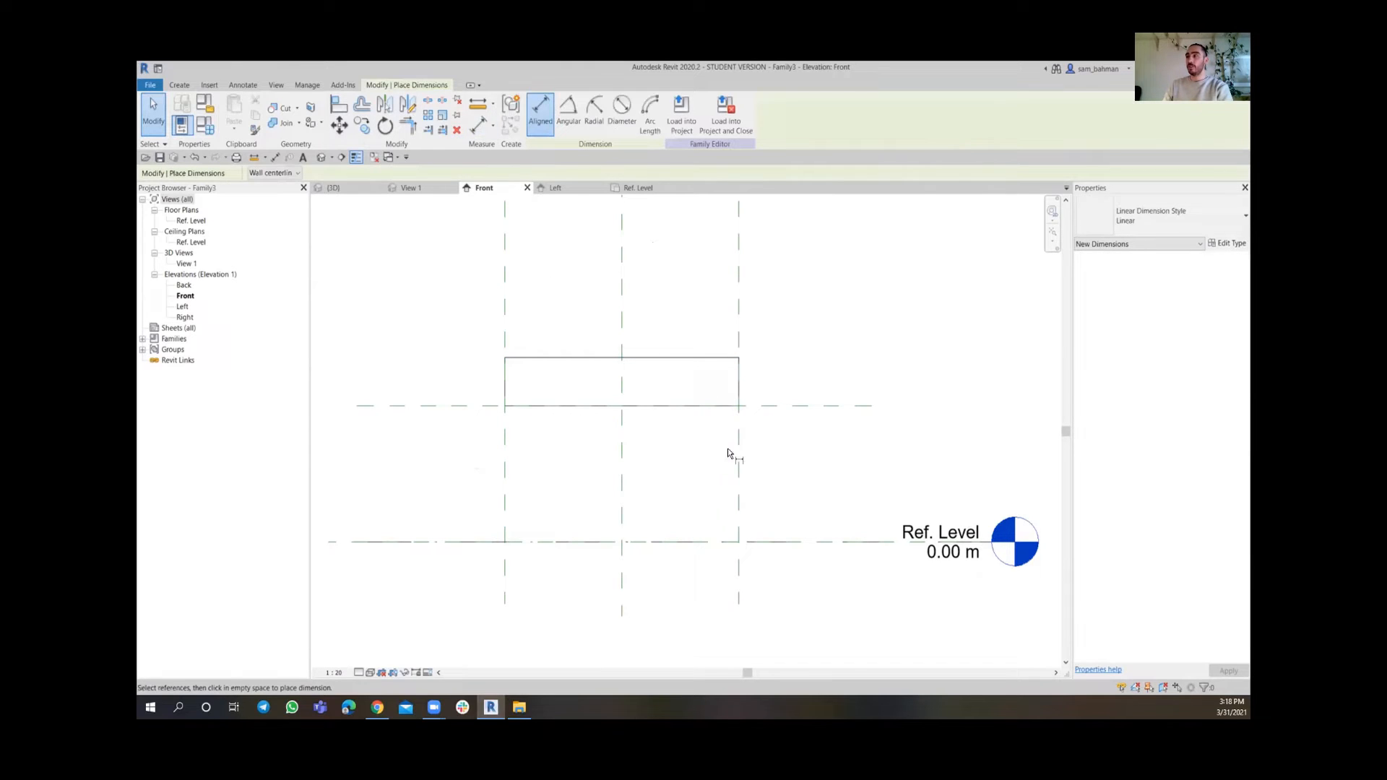
pyautogui.click(793, 405)
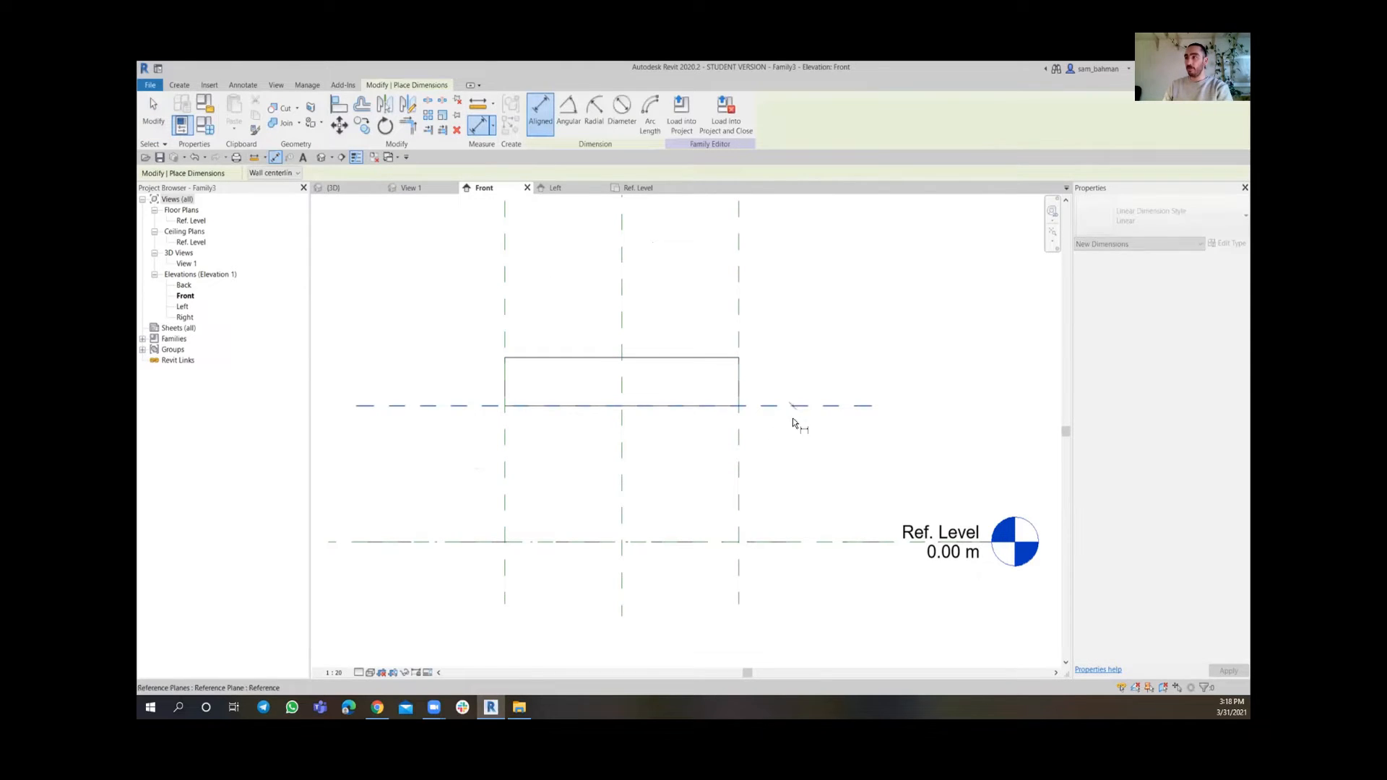
pyautogui.click(808, 543)
pyautogui.click(809, 465)
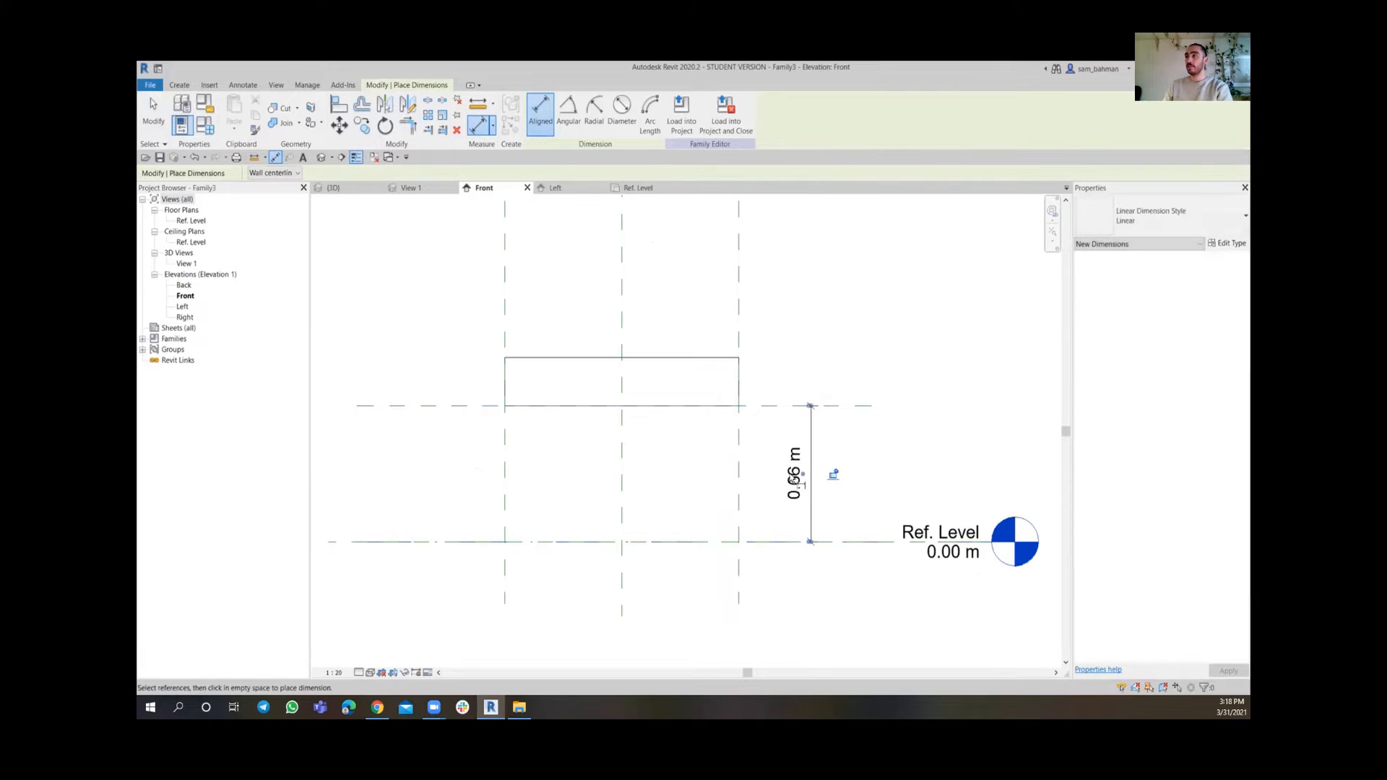
# Dimension the extrusion's thickness from its top edge to the new reference plane
pyautogui.scroll(3, 730, 382)
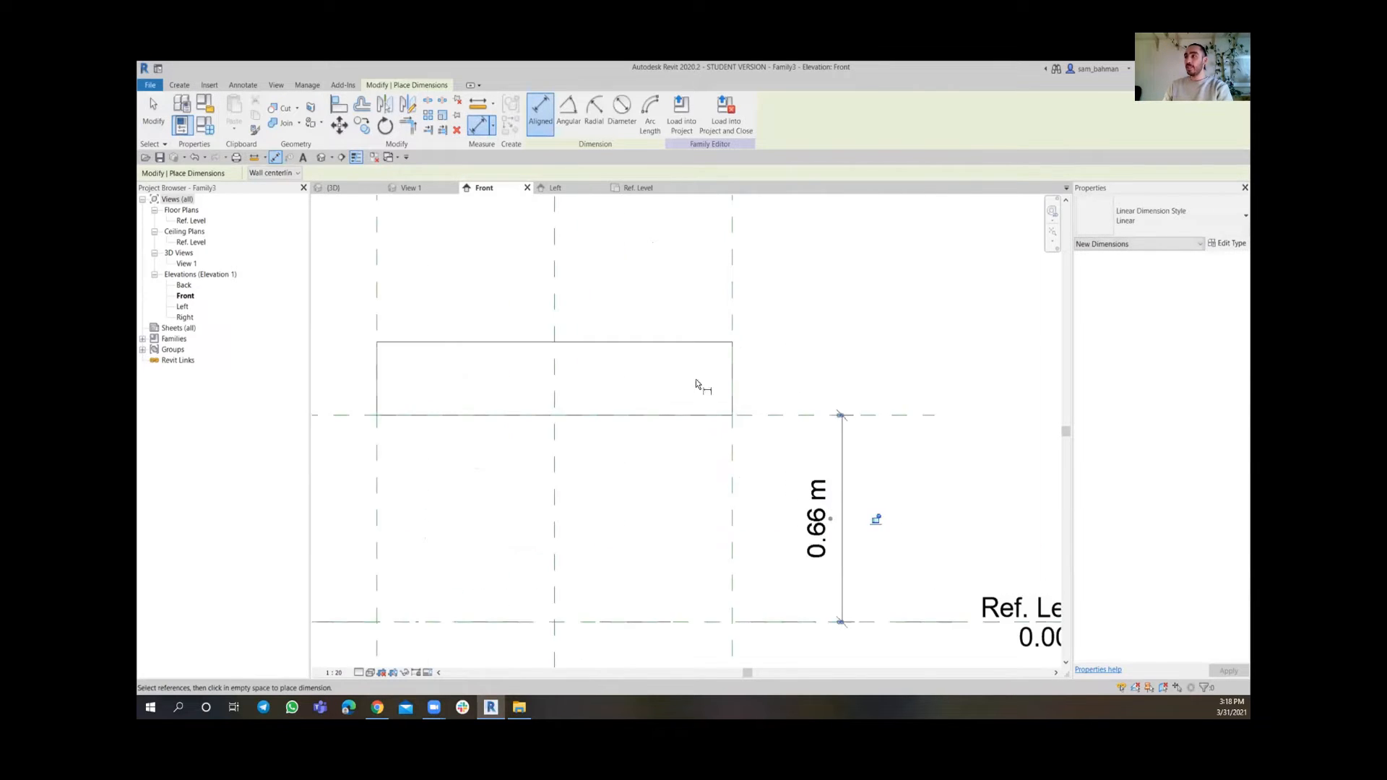
pyautogui.click(682, 333)
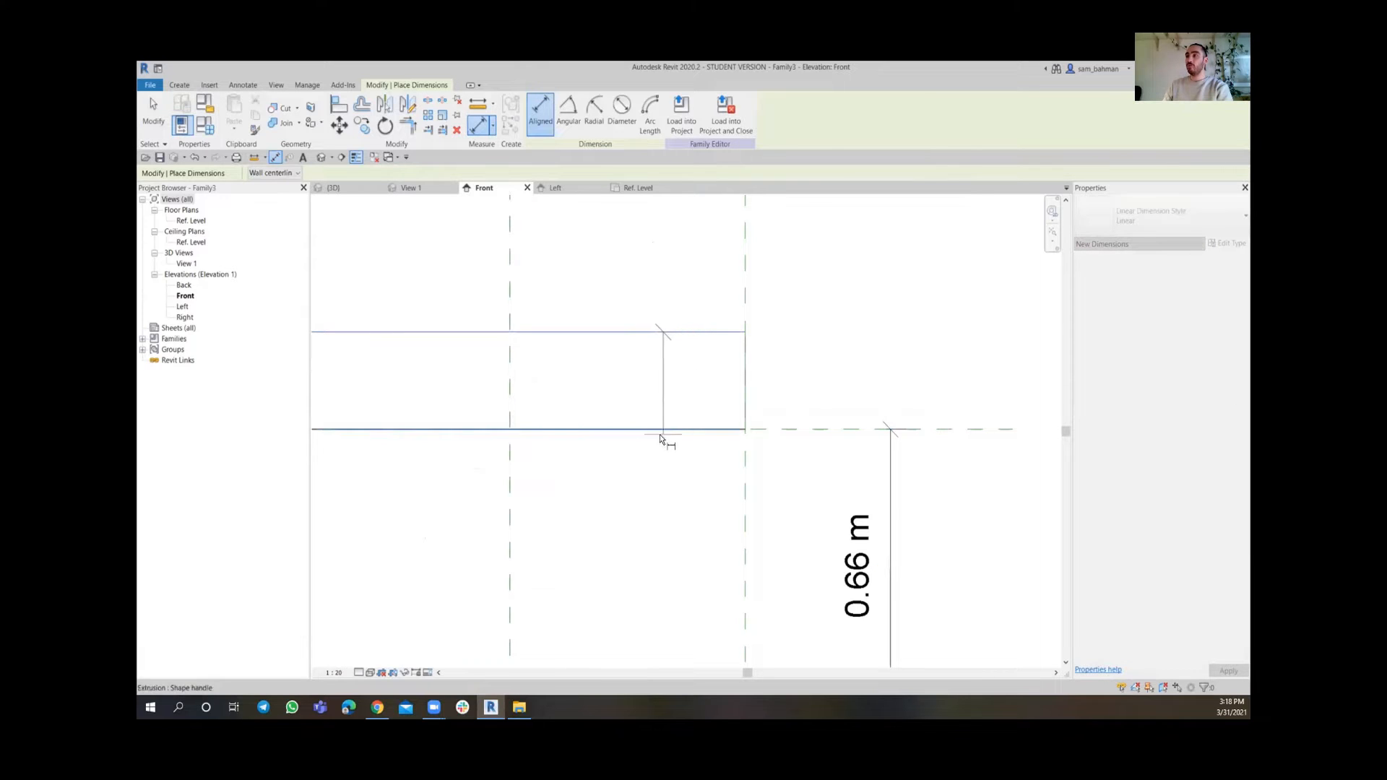
pyautogui.moveTo(651, 432); pyautogui.dragTo(847, 453, button='middle')
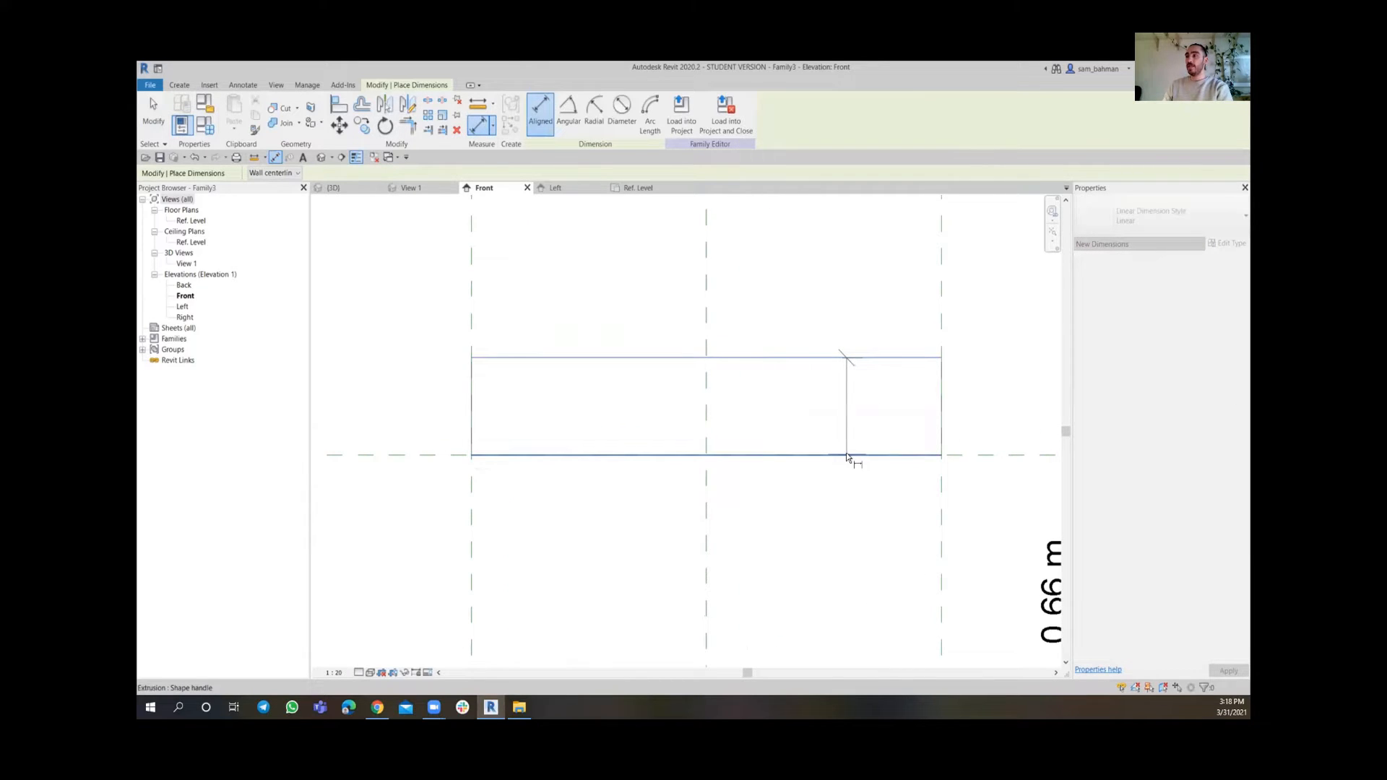
pyautogui.click(847, 454)
pyautogui.moveTo(1065, 412); pyautogui.dragTo(890, 417, button='middle')
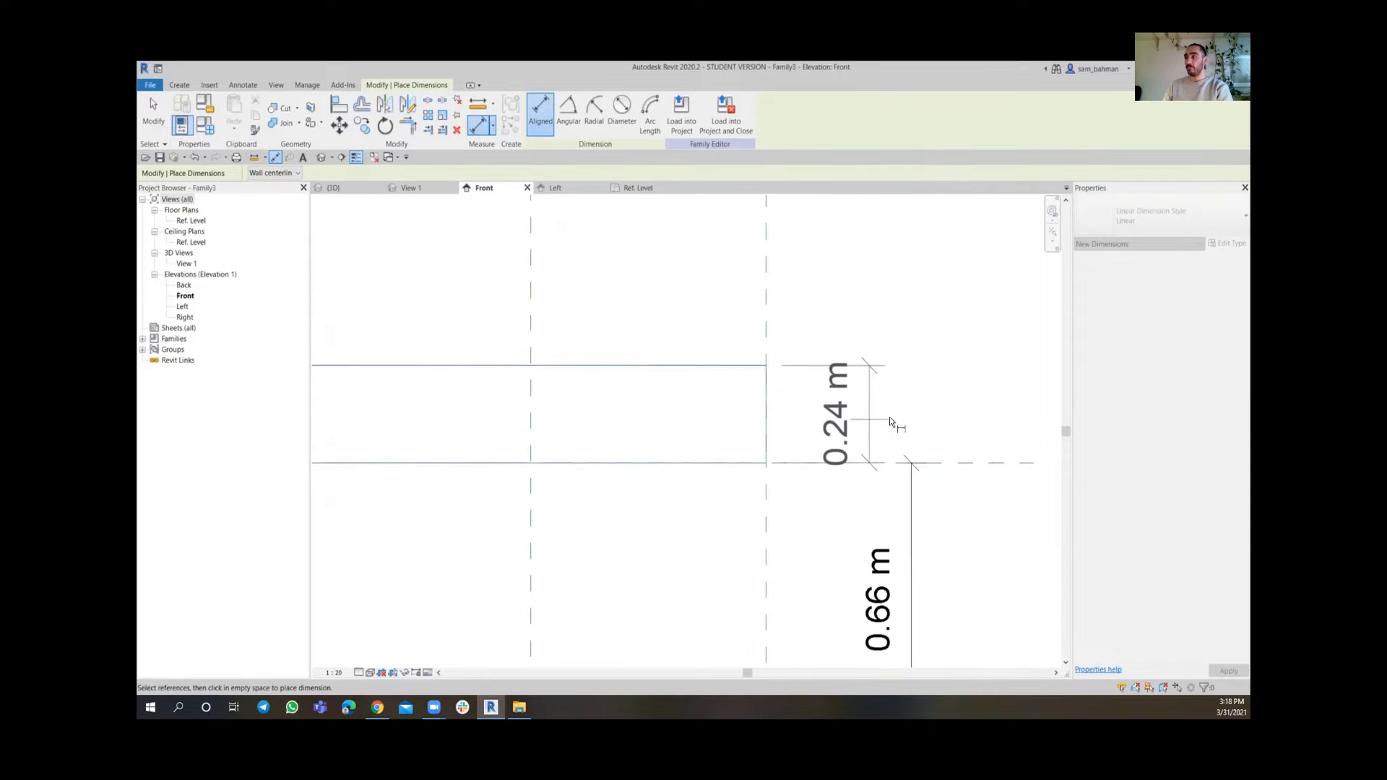
# Place the thickness dimension and label it with a new type parameter named Thickness
pyautogui.click(914, 418)
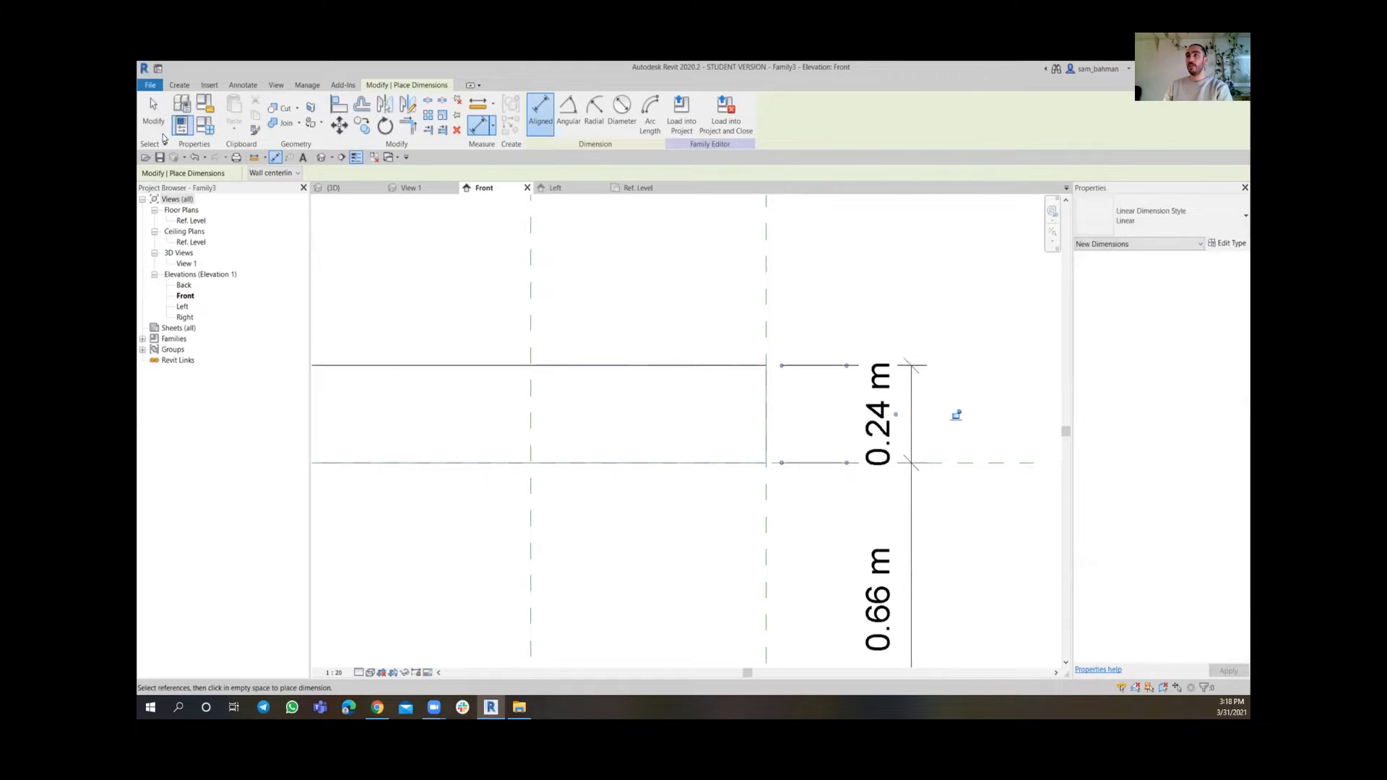
pyautogui.press('Escape')
pyautogui.scroll(-3, 809, 390)
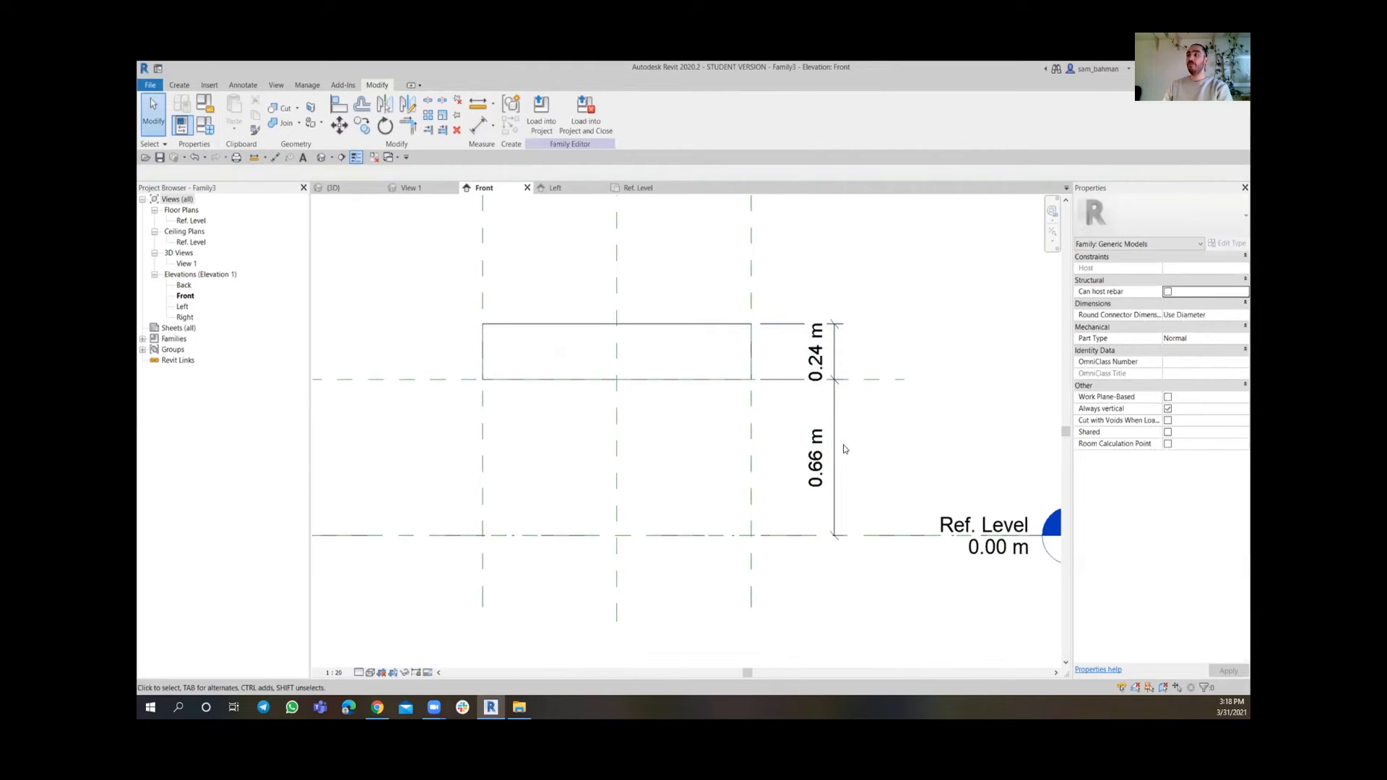
pyautogui.click(838, 348)
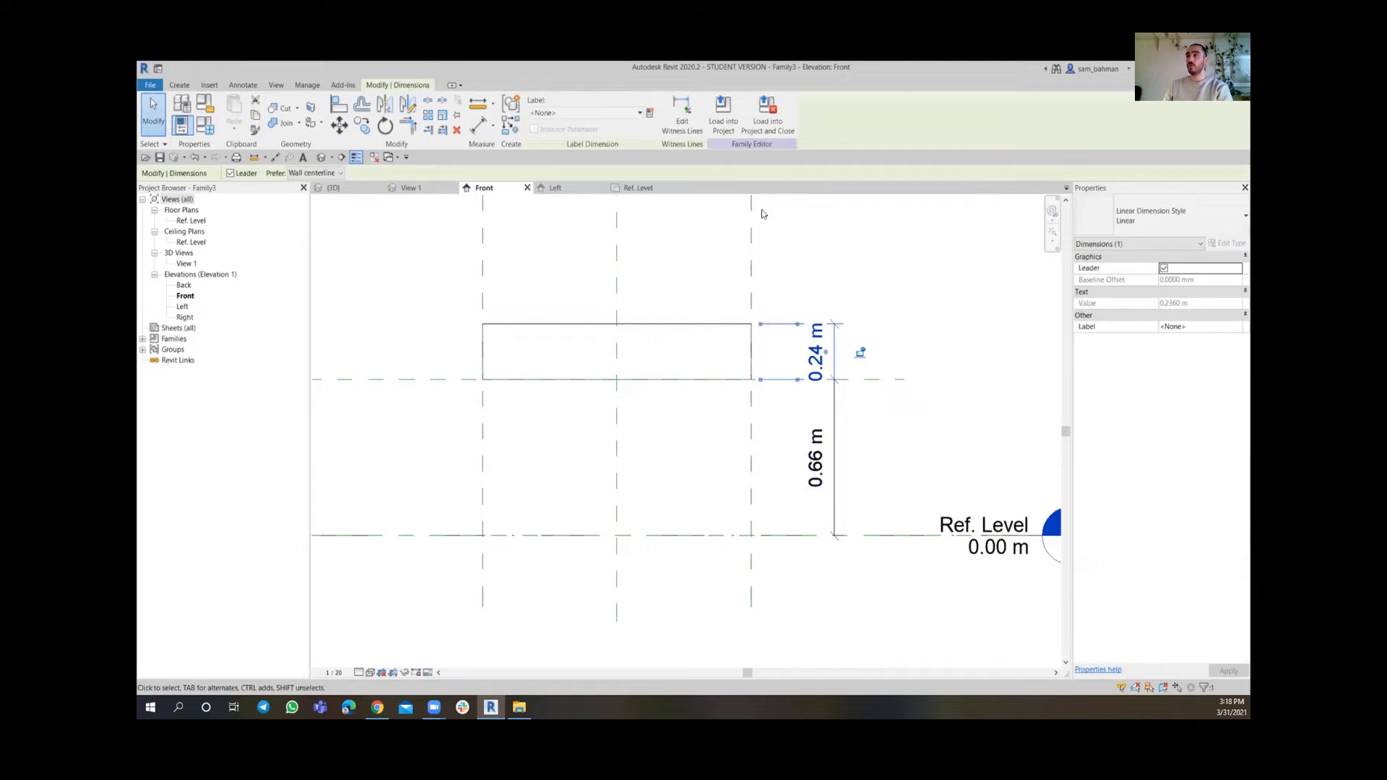
pyautogui.click(650, 113)
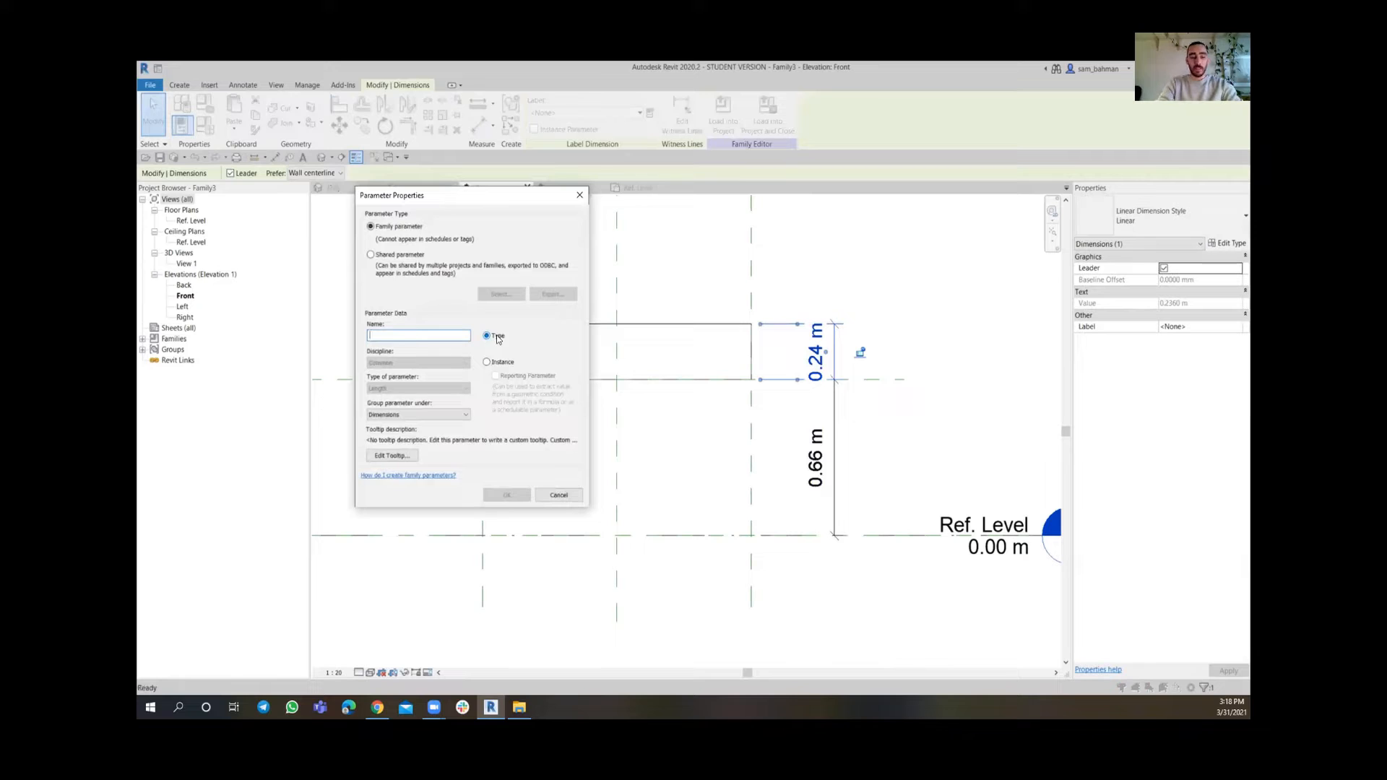
pyautogui.write('Thickness')
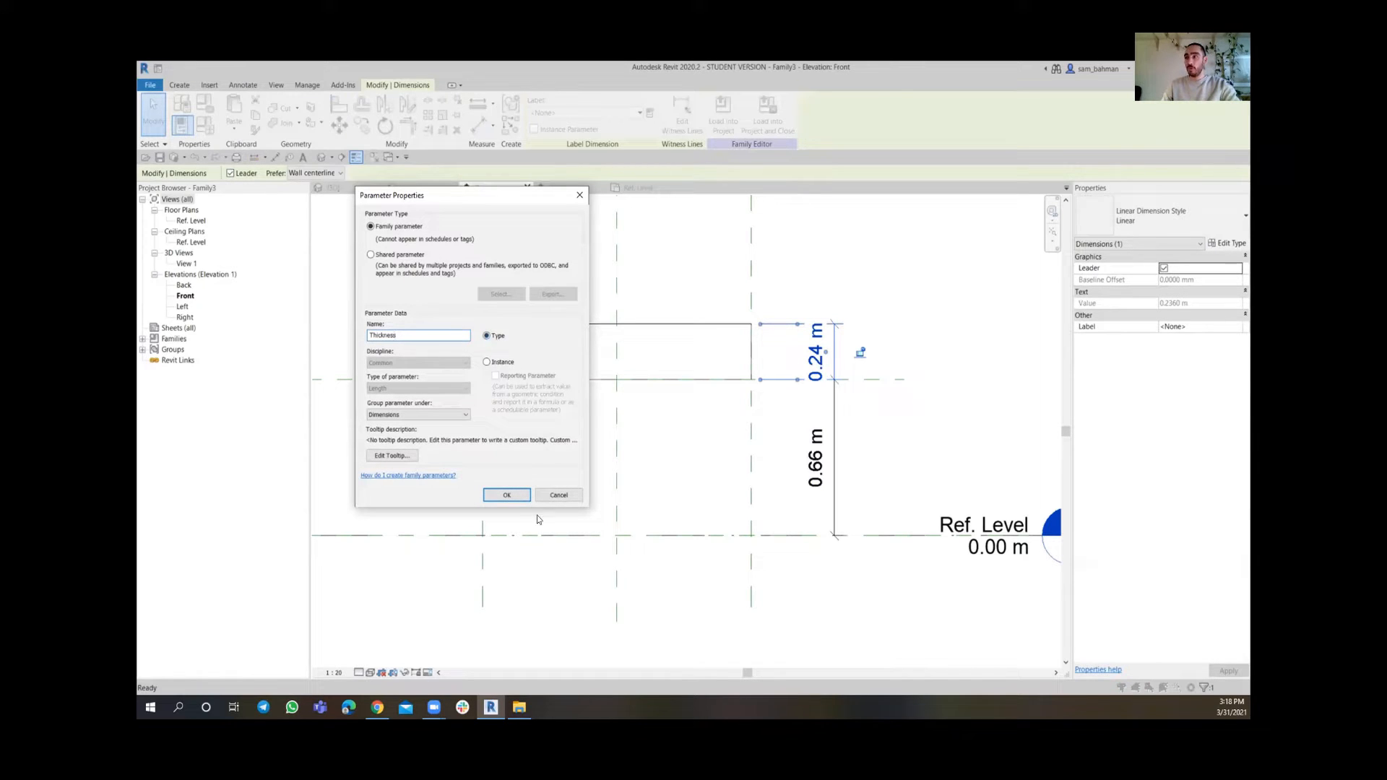
pyautogui.click(507, 496)
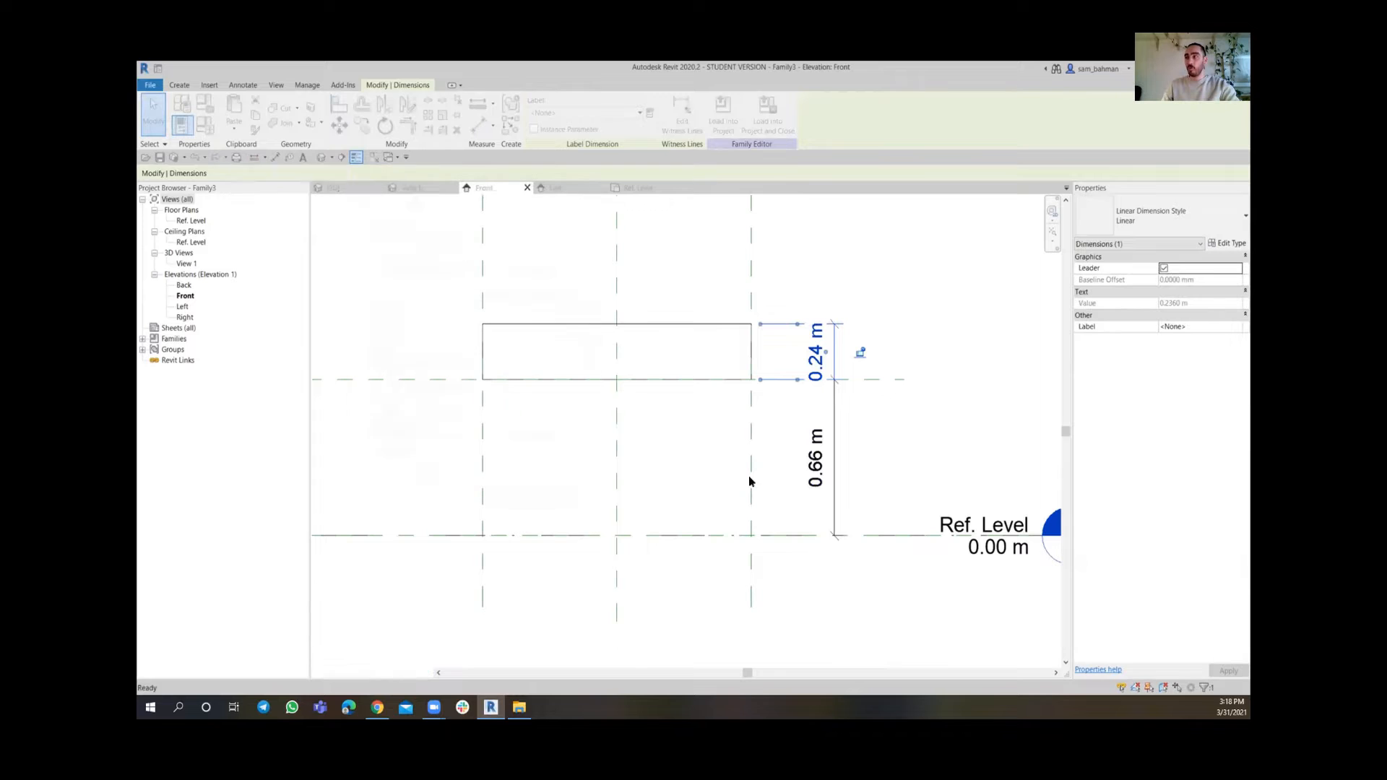
# Change the front elevation's view scale to 1:10
pyautogui.click(898, 448)
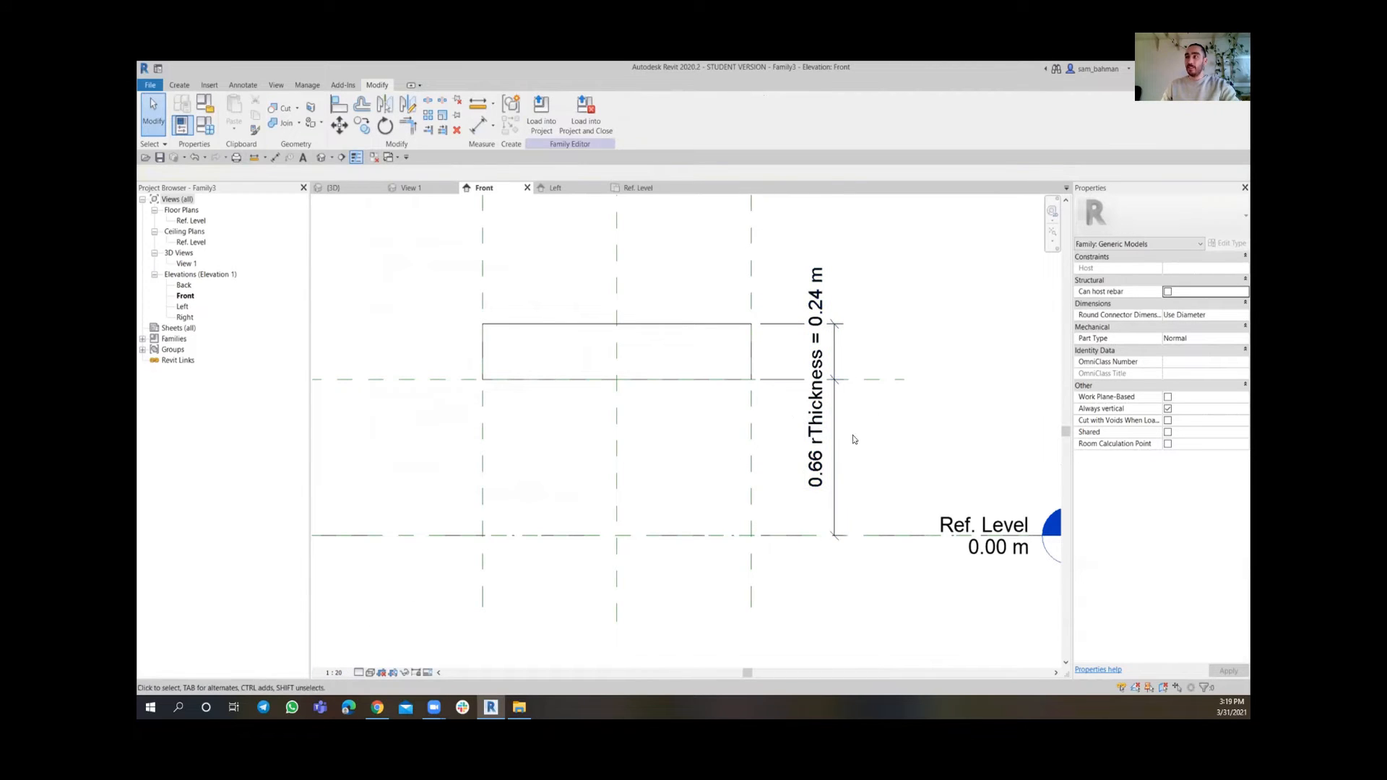
pyautogui.click(334, 672)
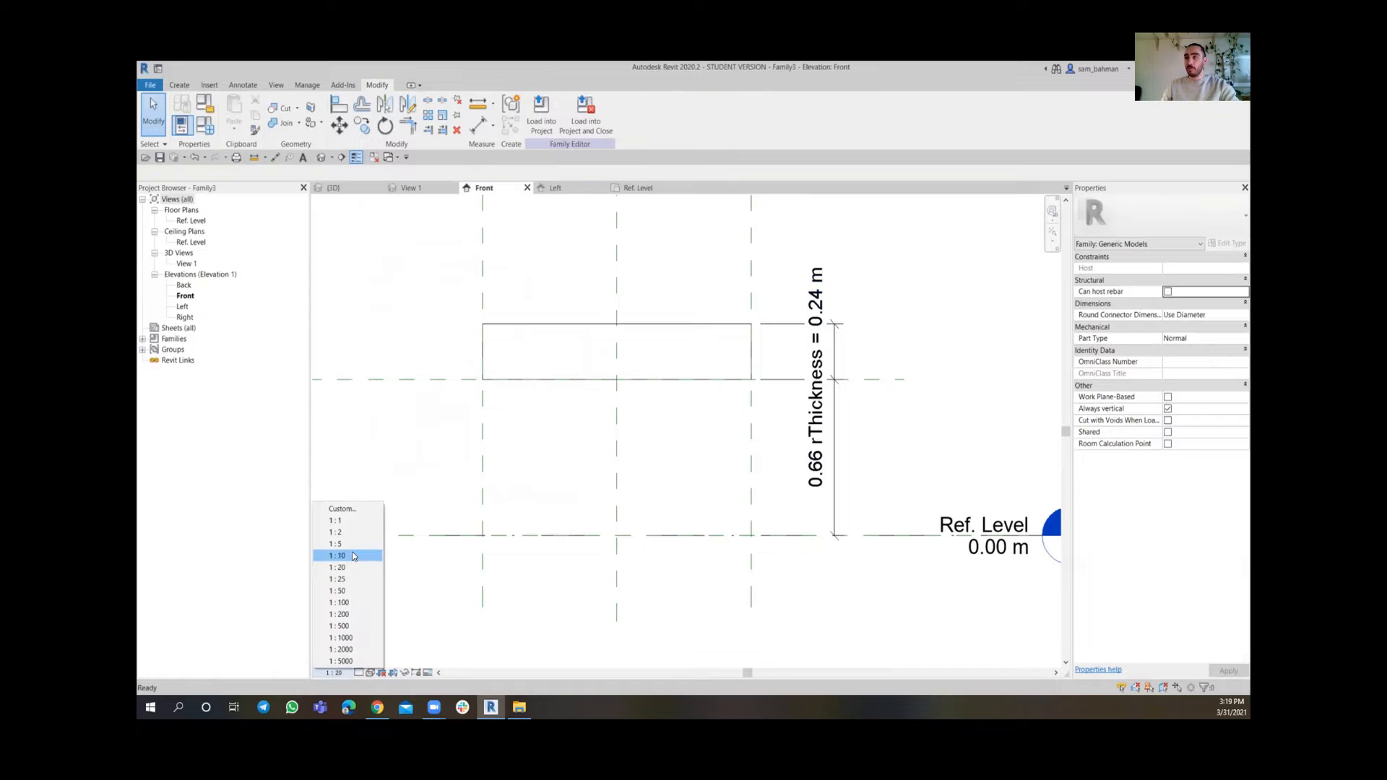
pyautogui.click(352, 557)
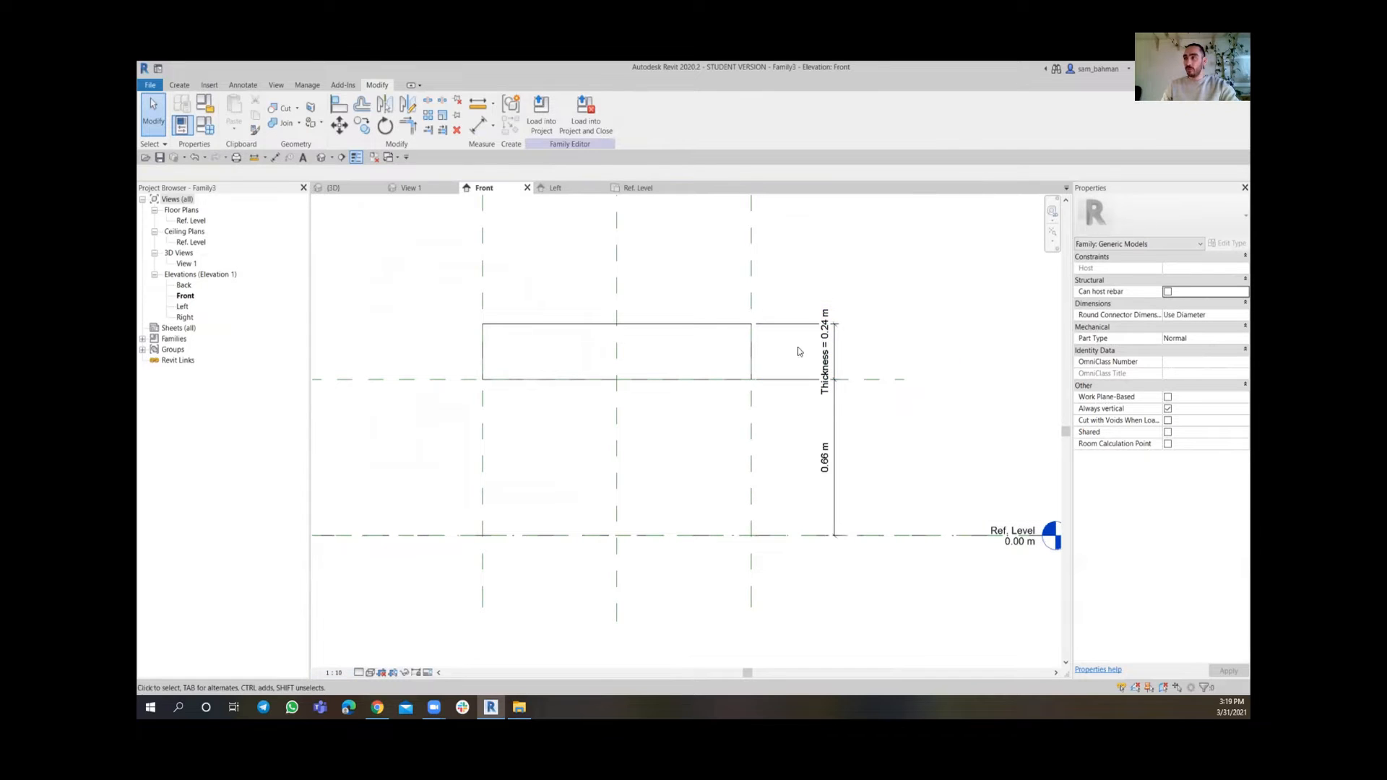
# Label the dimension between the lower reference plane and the reference level with a new type parameter named H
pyautogui.click(836, 500)
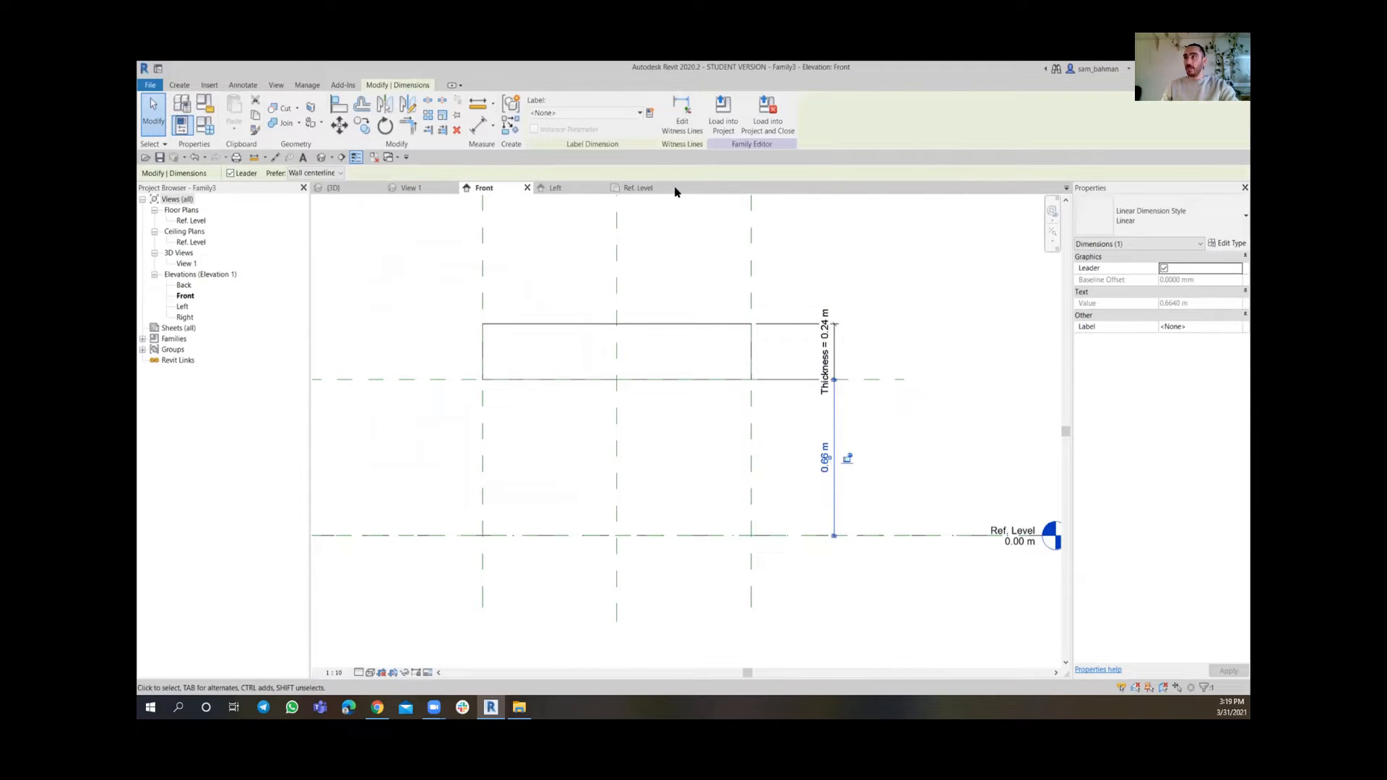
pyautogui.click(650, 114)
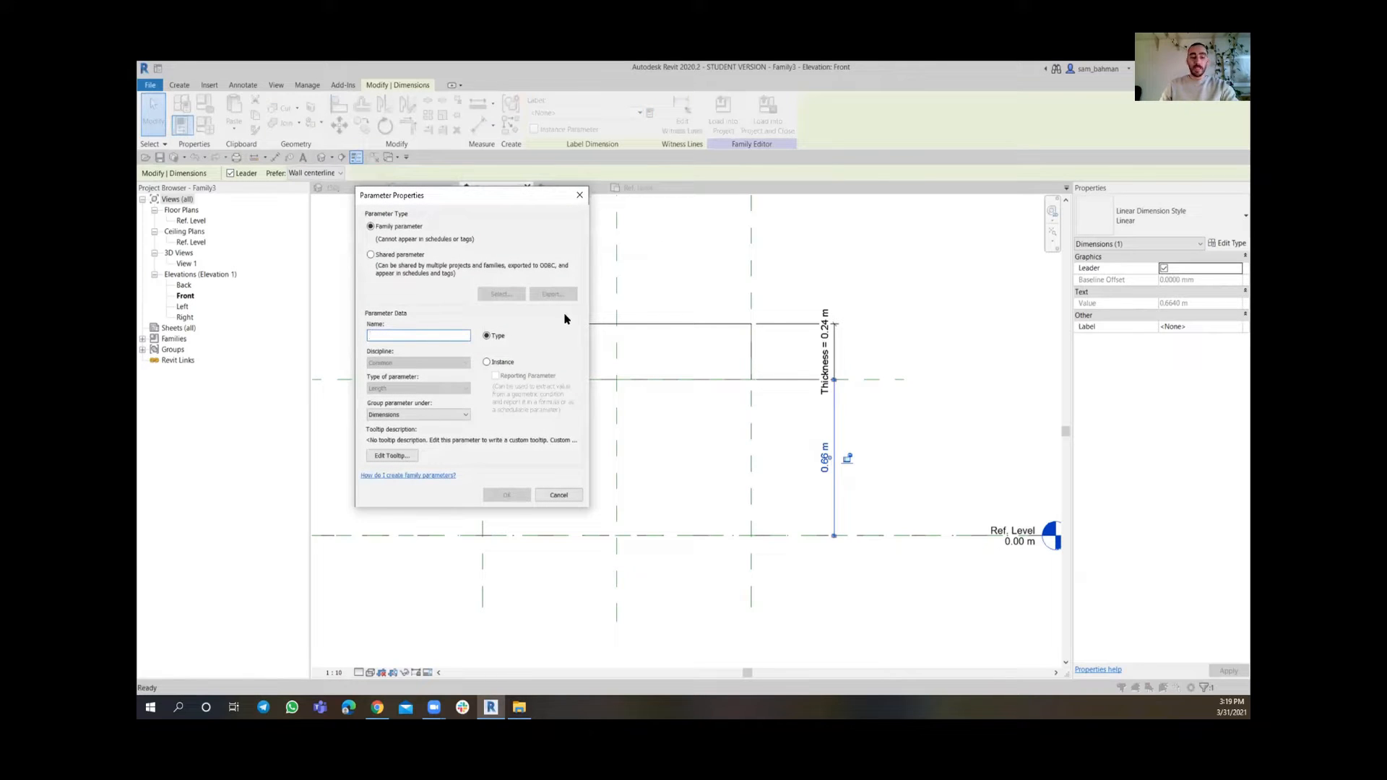
pyautogui.write('H')
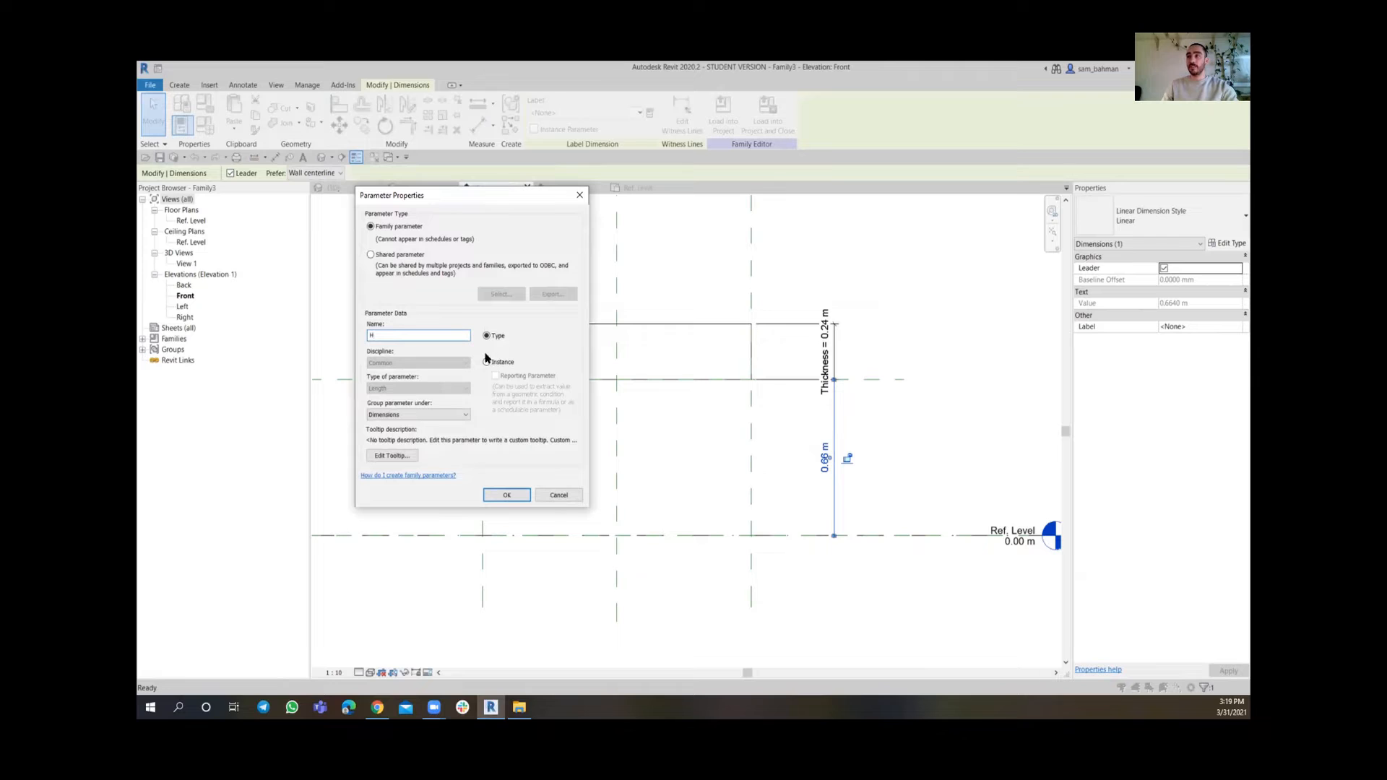
pyautogui.click(506, 495)
pyautogui.click(877, 456)
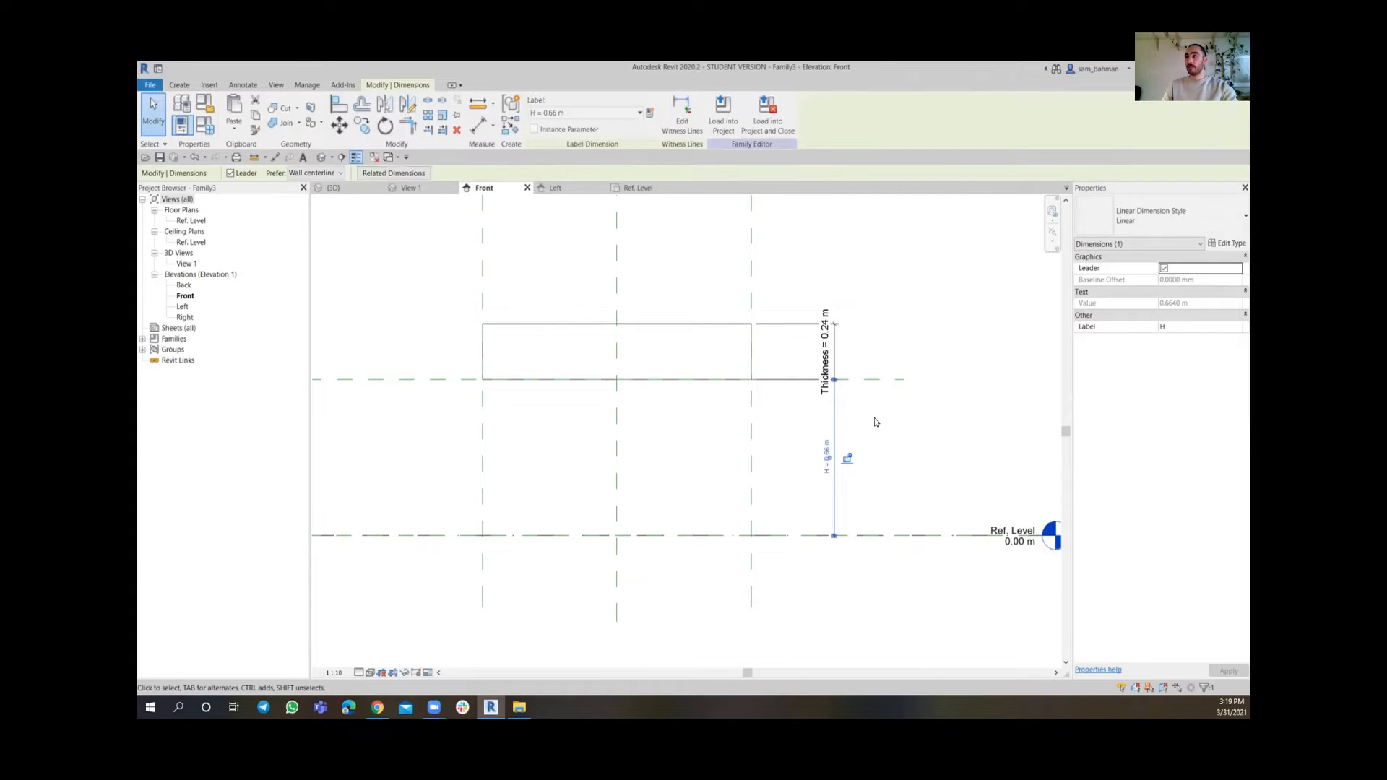
pyautogui.scroll(2, 868, 464)
pyautogui.moveTo(868, 464); pyautogui.dragTo(814, 413, button='middle')
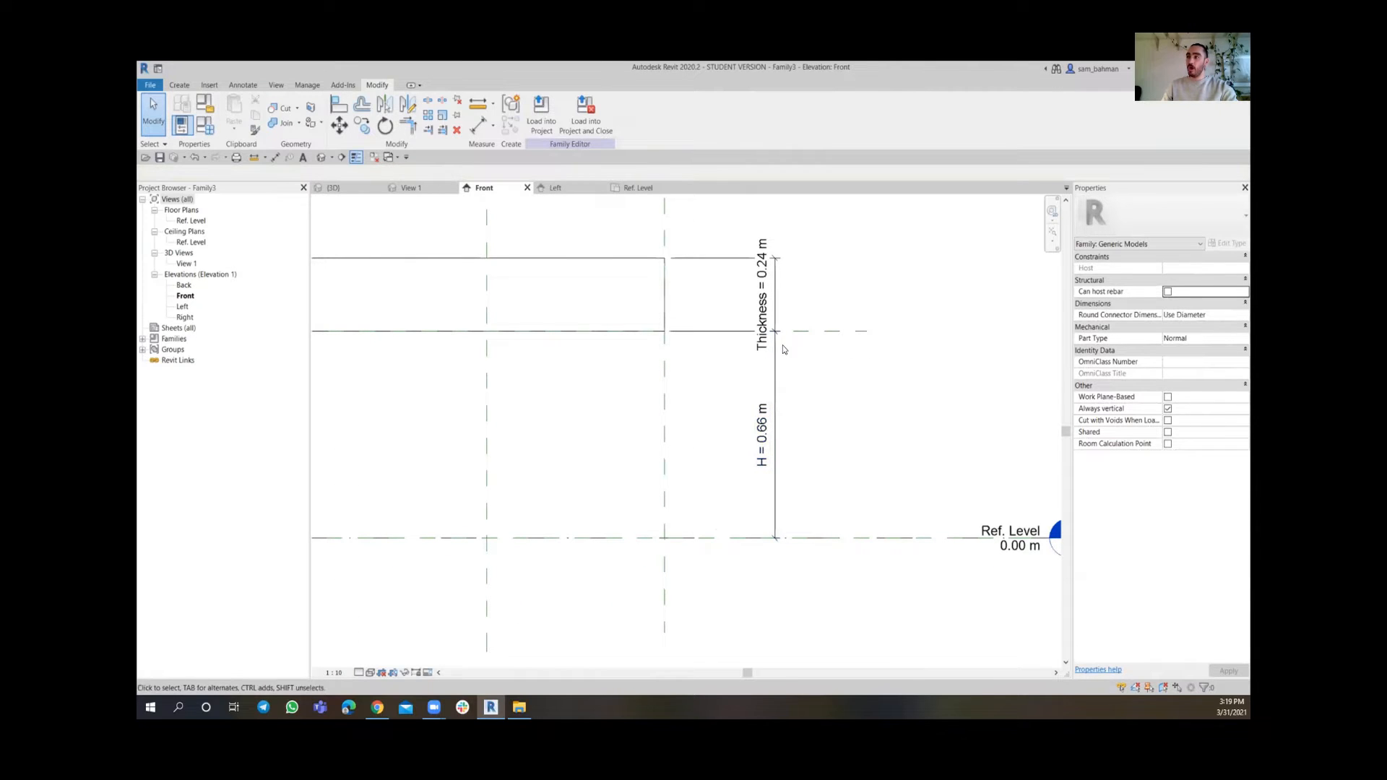
pyautogui.scroll(-2, 743, 458)
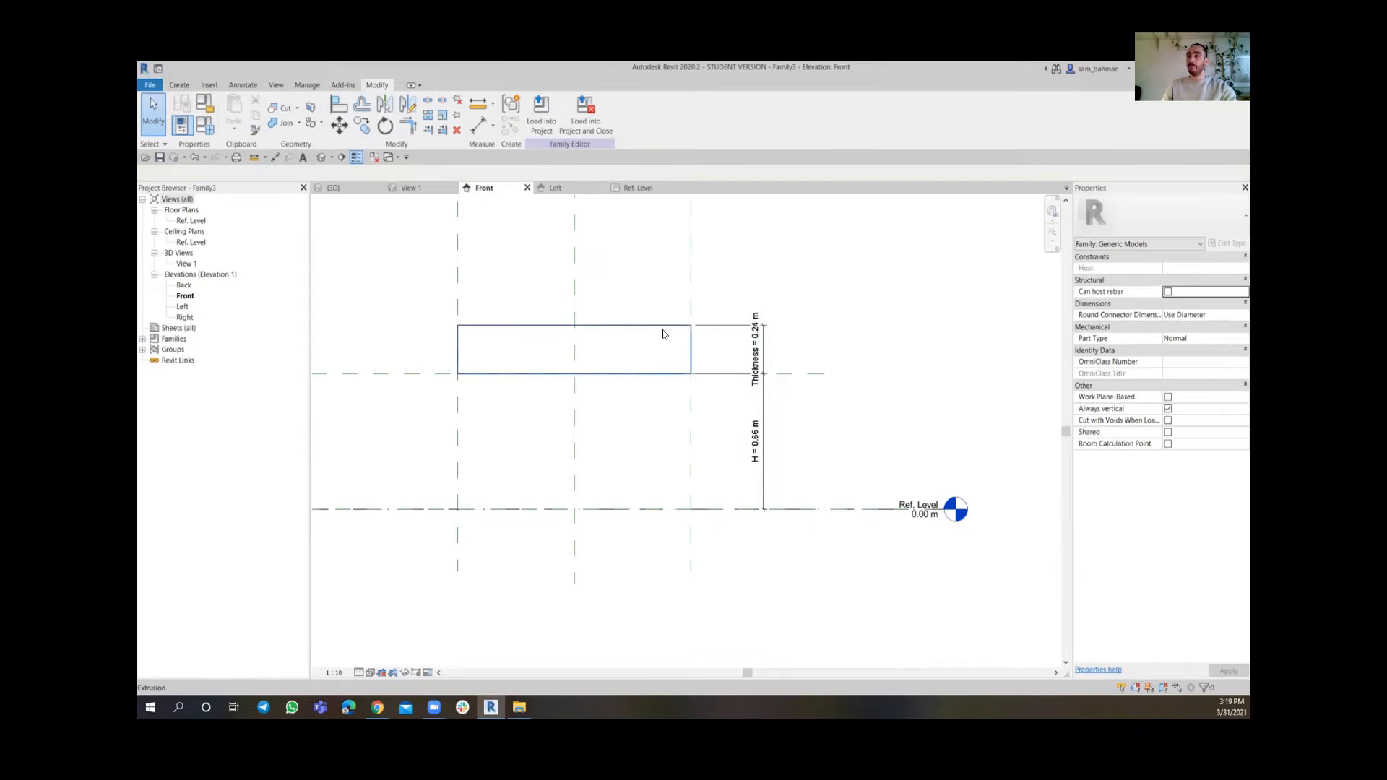
pyautogui.moveTo(706, 380); pyautogui.dragTo(723, 388, button='middle')
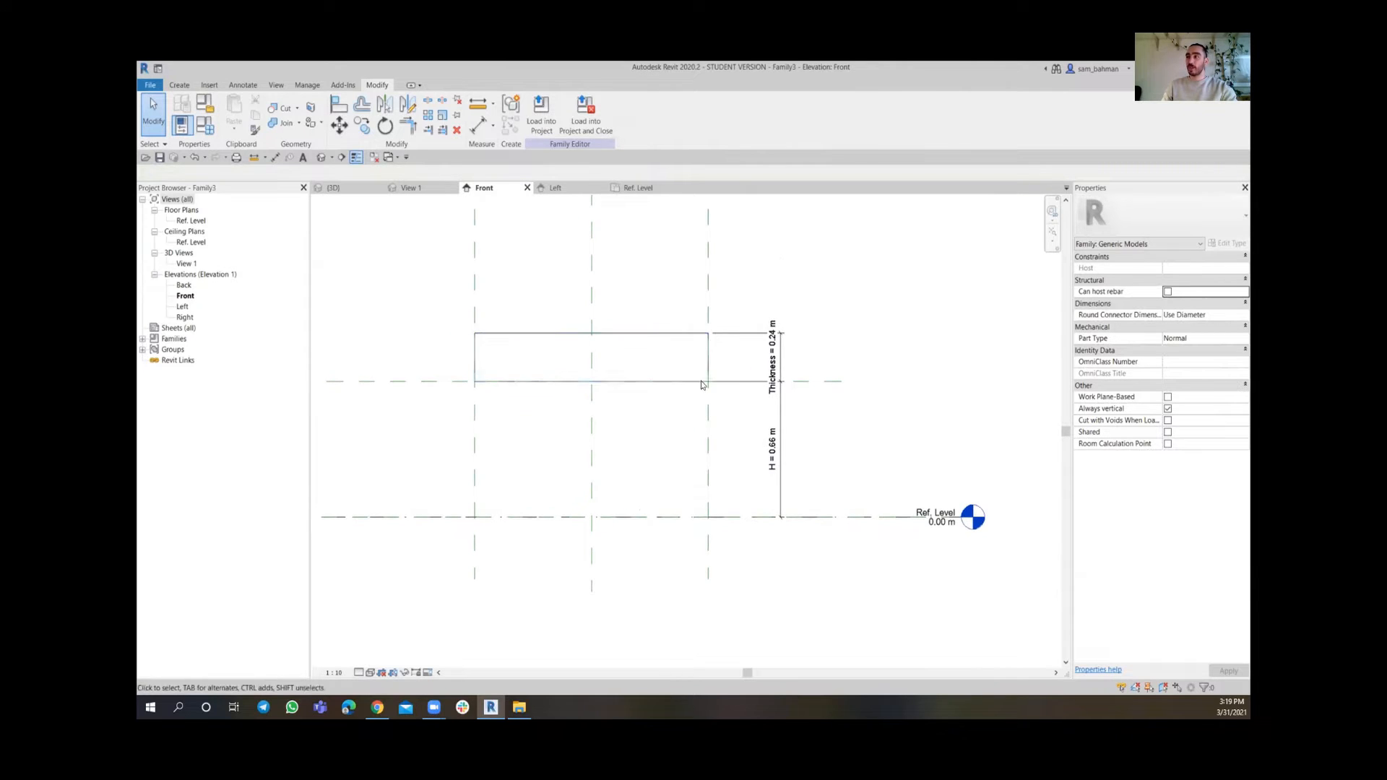
pyautogui.scroll(3, 701, 380)
pyautogui.scroll(-1, 740, 353)
pyautogui.scroll(-1, 744, 359)
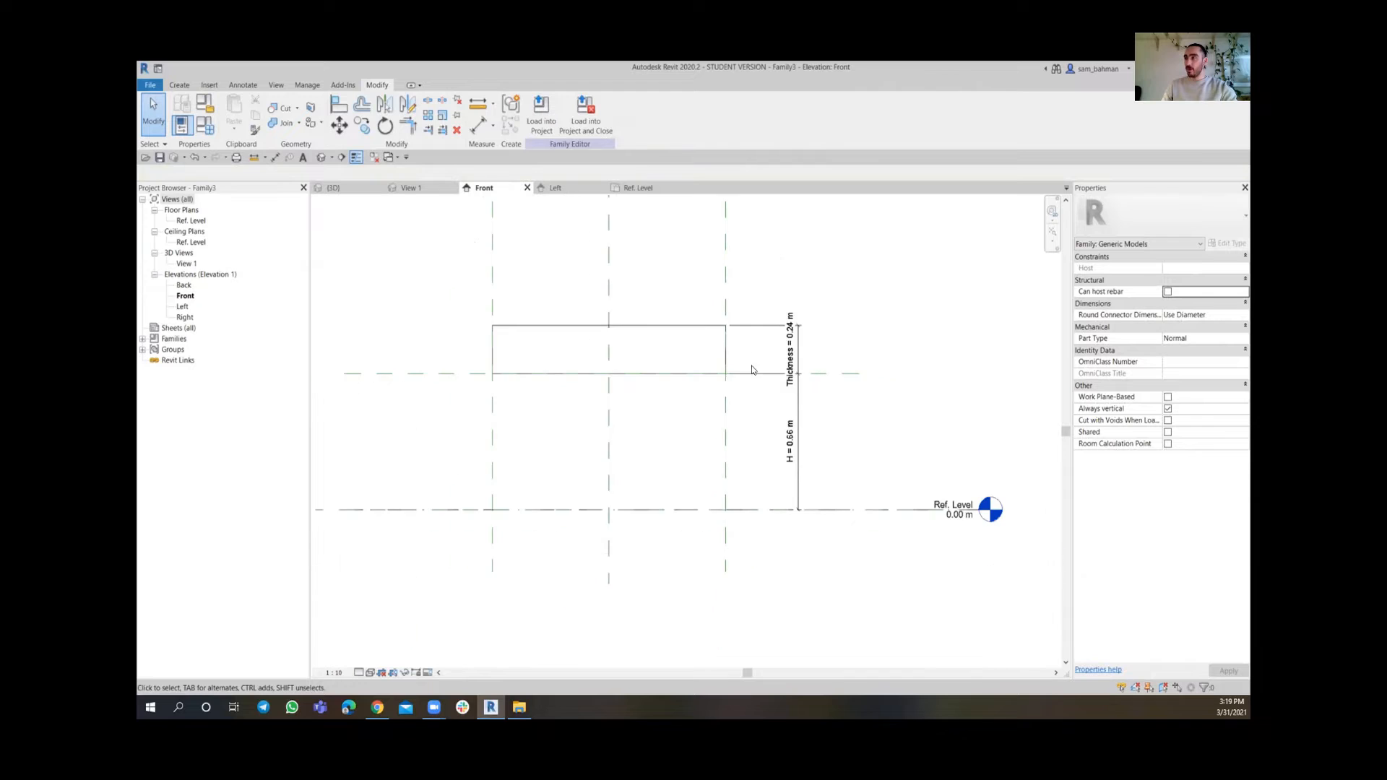
pyautogui.scroll(2, 752, 366)
pyautogui.scroll(-2, 812, 338)
pyautogui.moveTo(824, 331); pyautogui.dragTo(794, 357, button='middle')
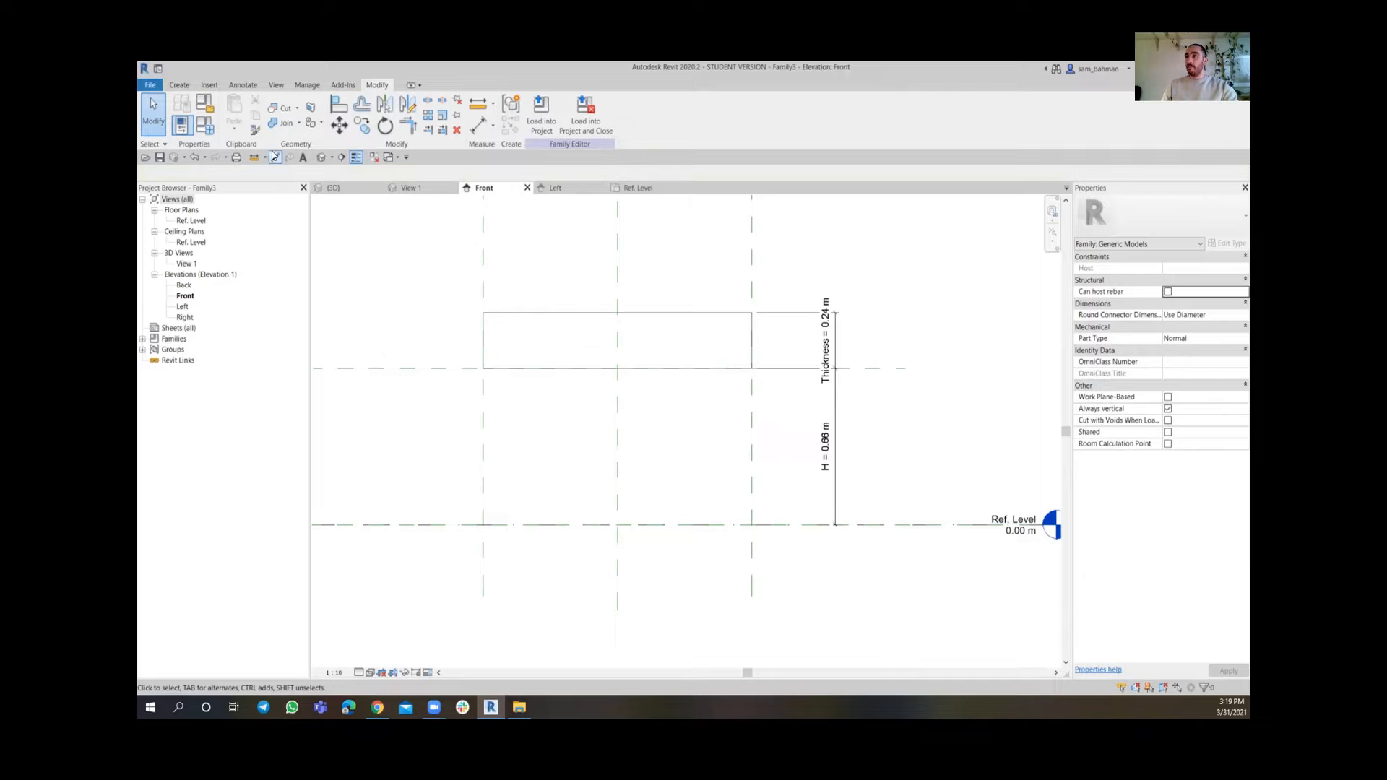
# Open Family Types and set the Thickness parameter to 0.10 m, applying the change
pyautogui.click(205, 126)
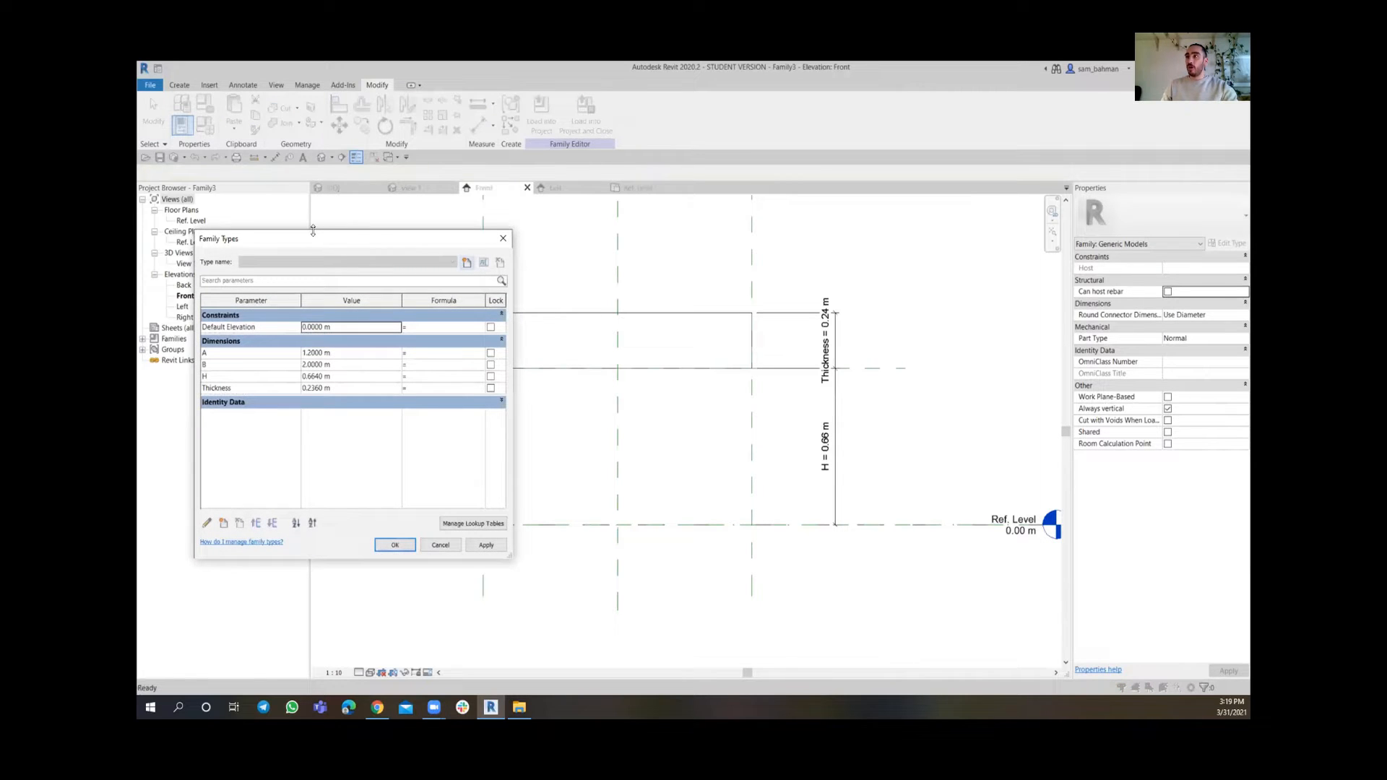
pyautogui.moveTo(315, 237); pyautogui.dragTo(309, 223)
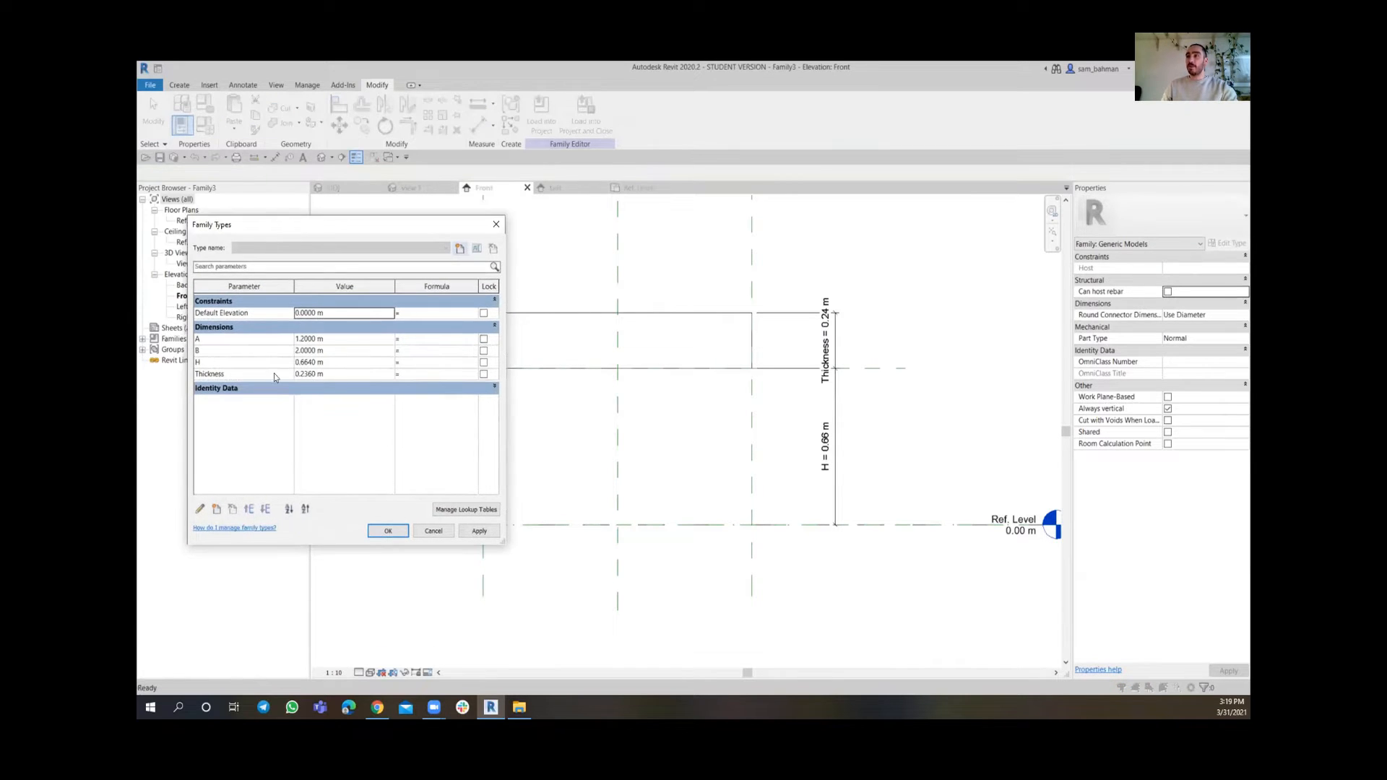
pyautogui.click(336, 360)
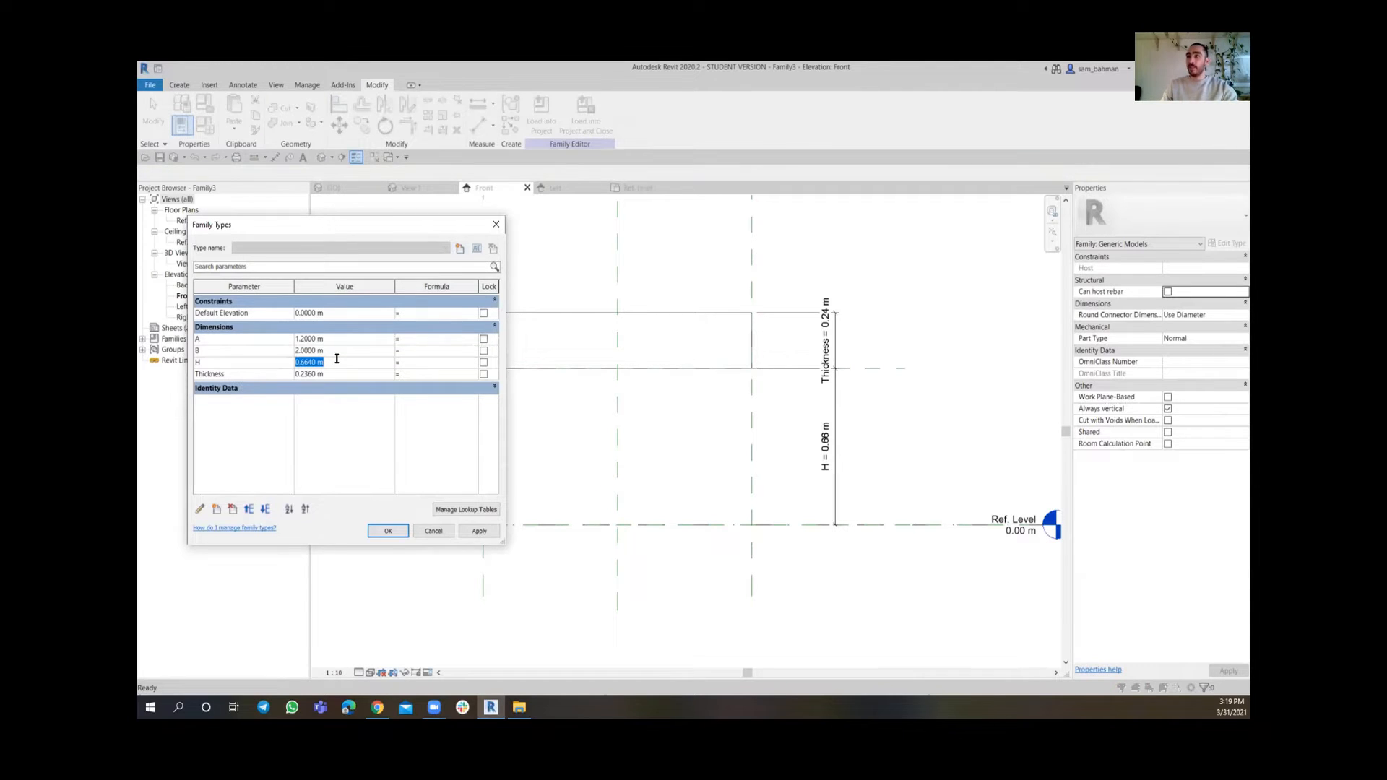
pyautogui.click(343, 375)
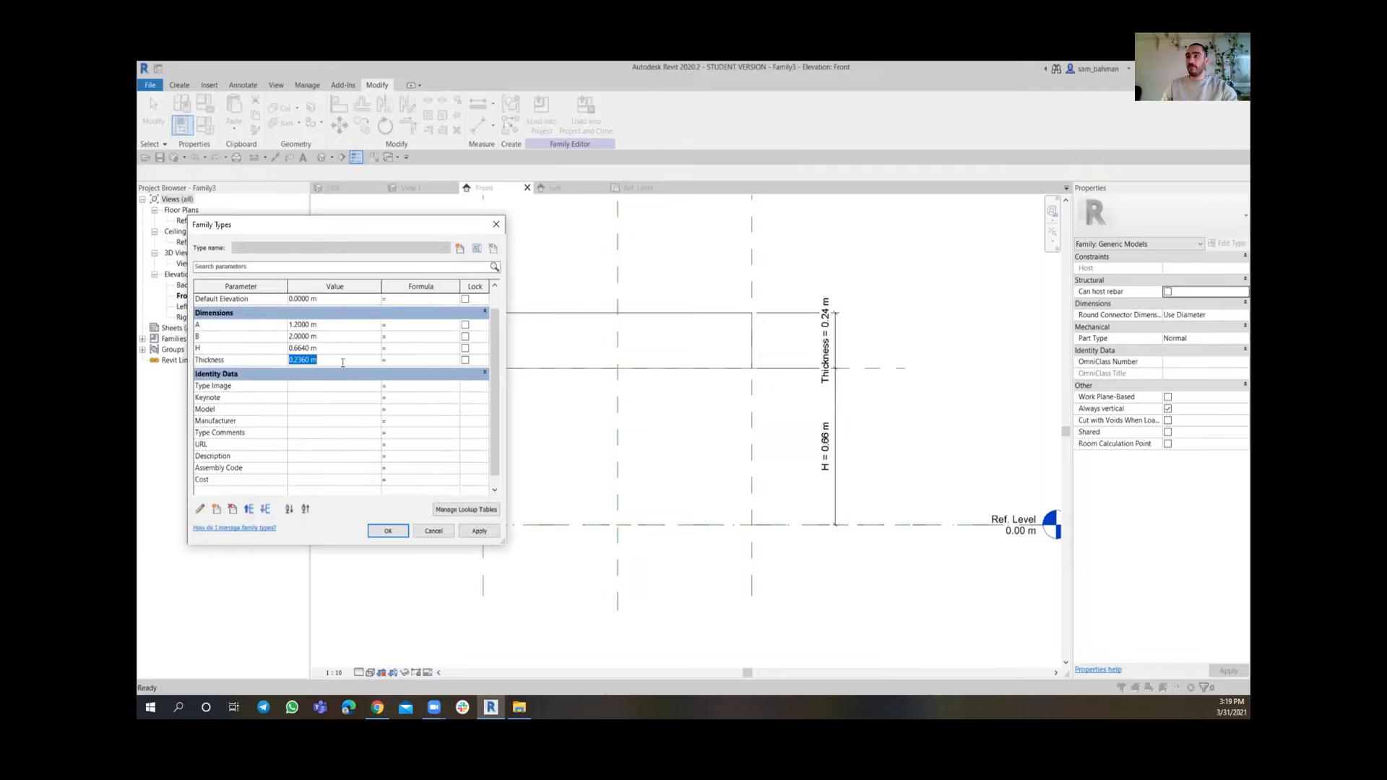
pyautogui.press('BackSpace')
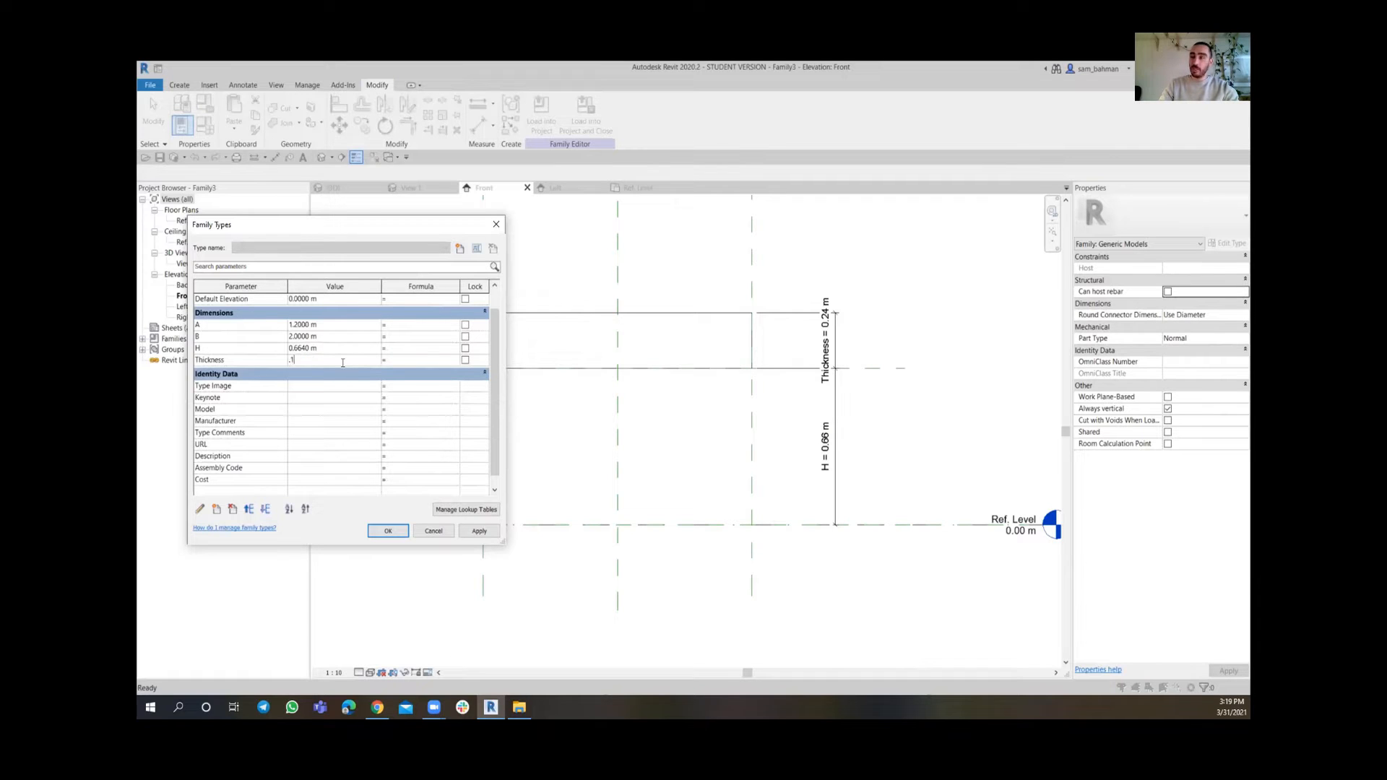
pyautogui.write('.10')
pyautogui.click(479, 531)
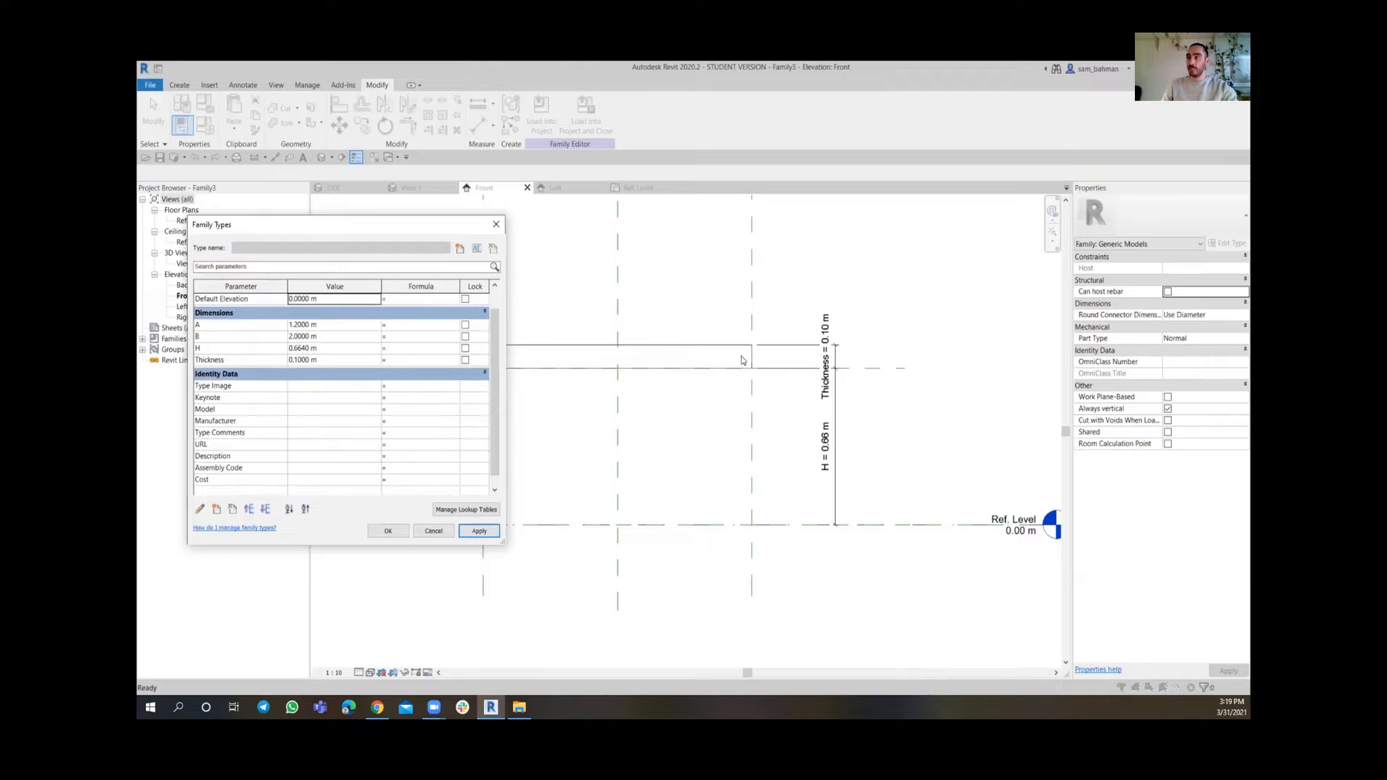
# Set the H parameter to 0.5 m, apply it and close Family Types
pyautogui.click(346, 347)
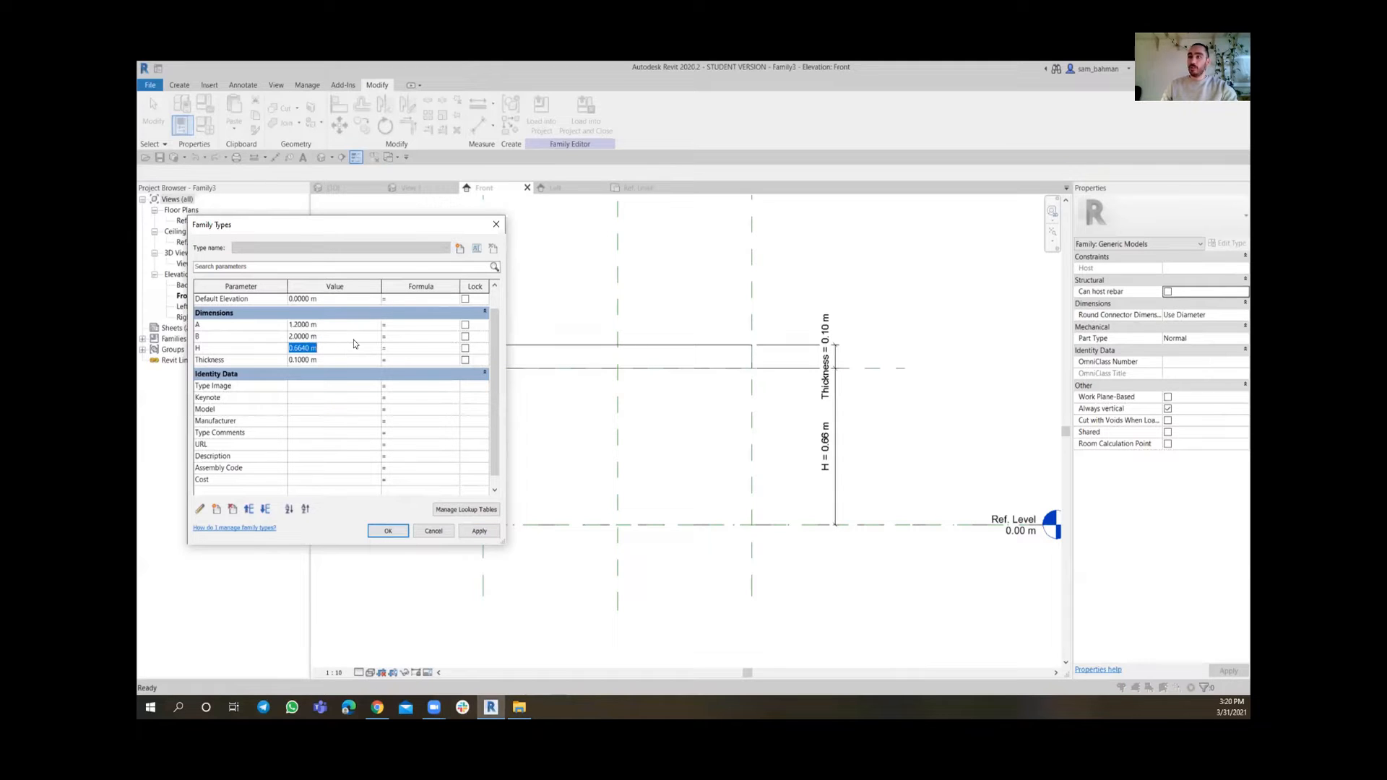
pyautogui.press('BackSpace')
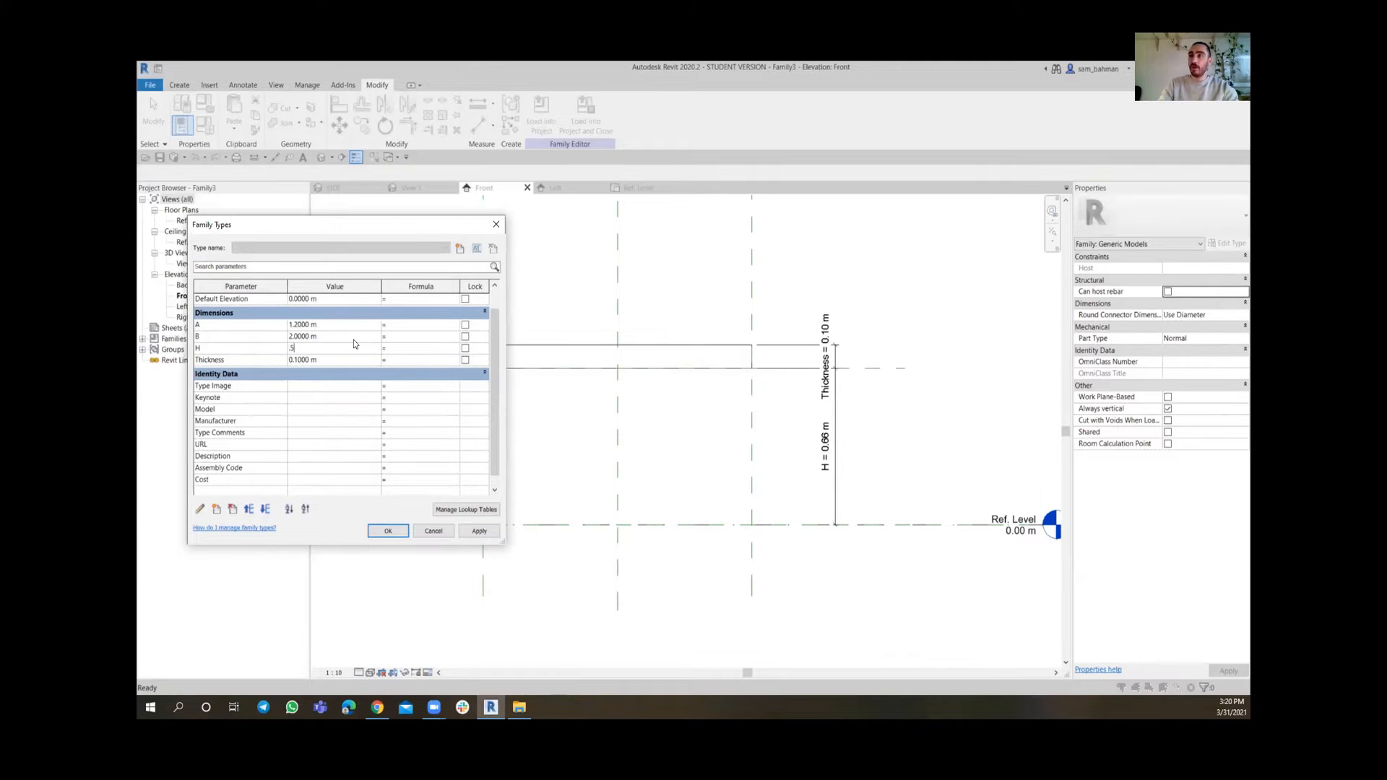
pyautogui.click(493, 534)
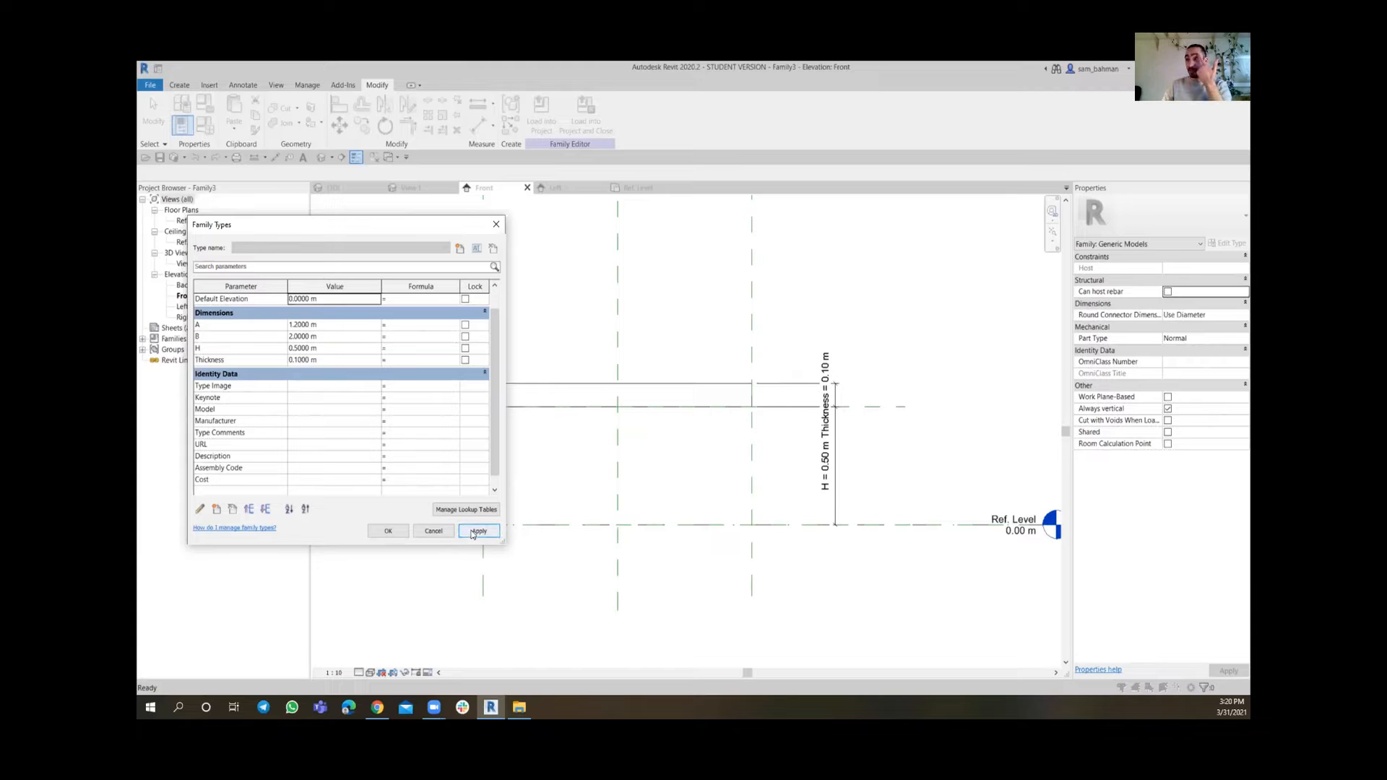
pyautogui.click(400, 536)
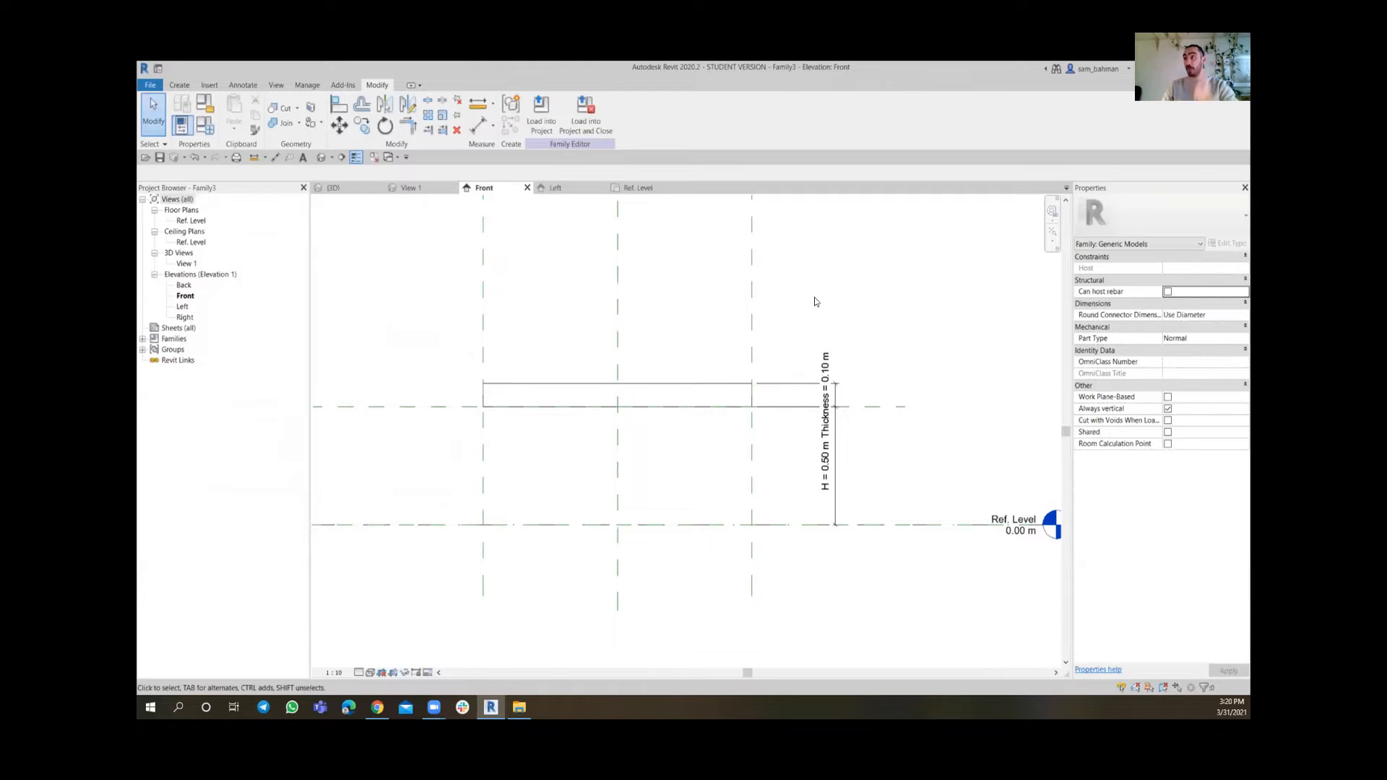
# In the Ref. Level plan, start an extrusion and pick lines offset 0.10 m from the slab's upper and left edges
pyautogui.click(639, 187)
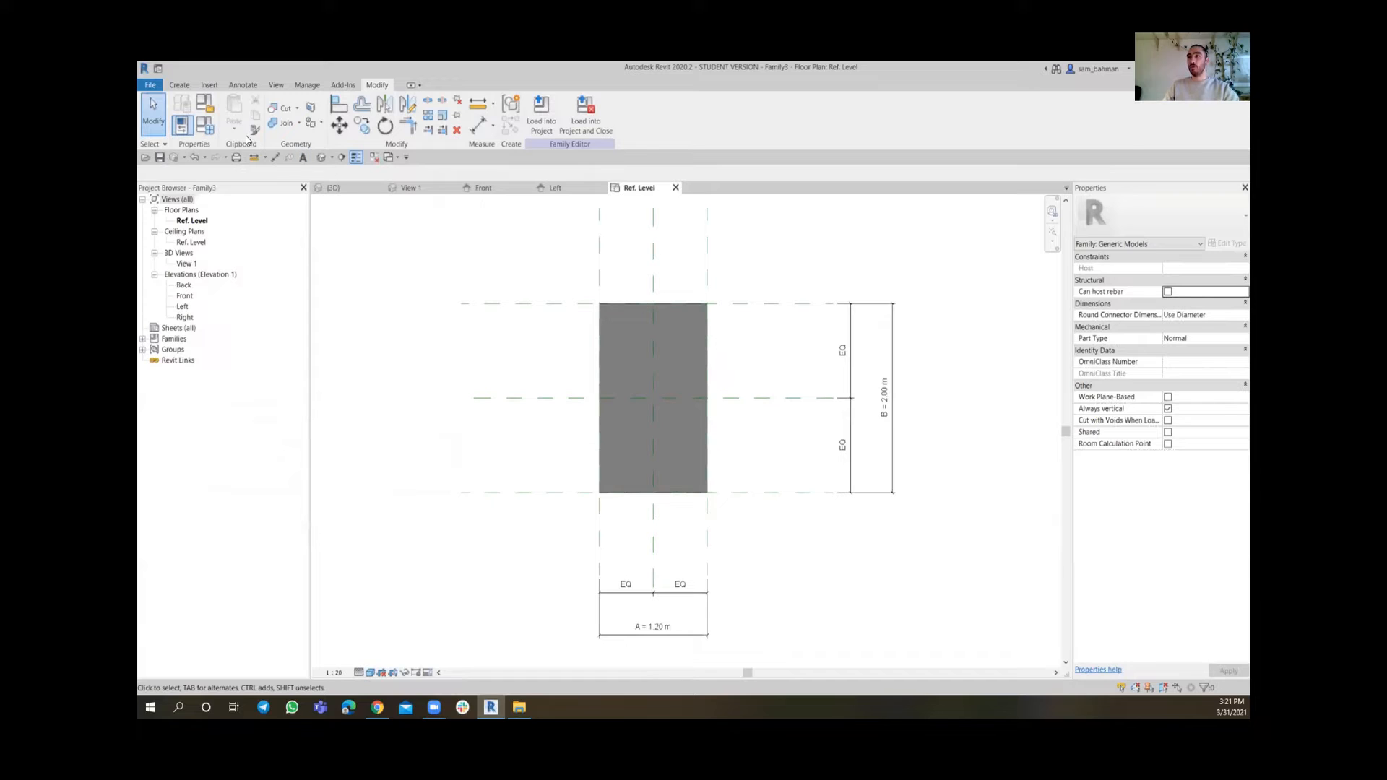
pyautogui.click(180, 85)
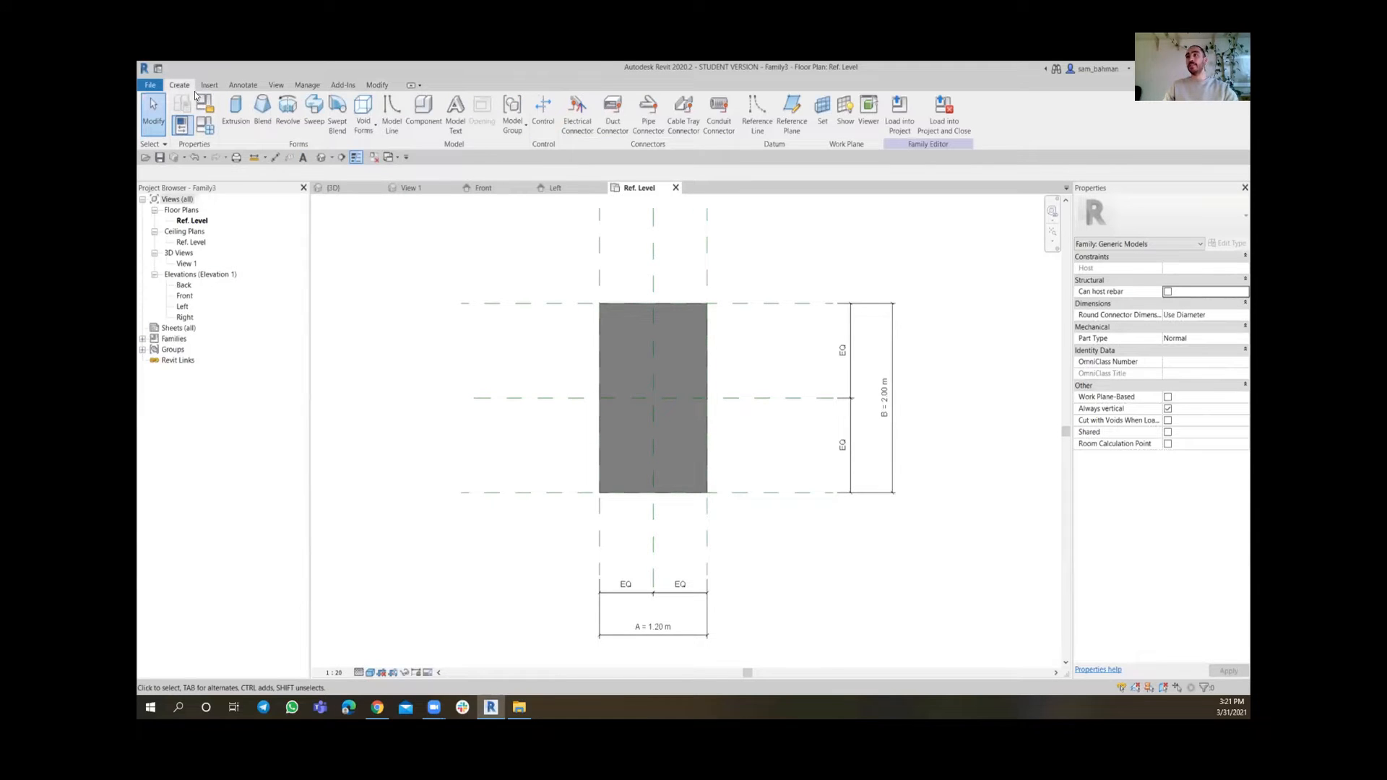
pyautogui.click(235, 110)
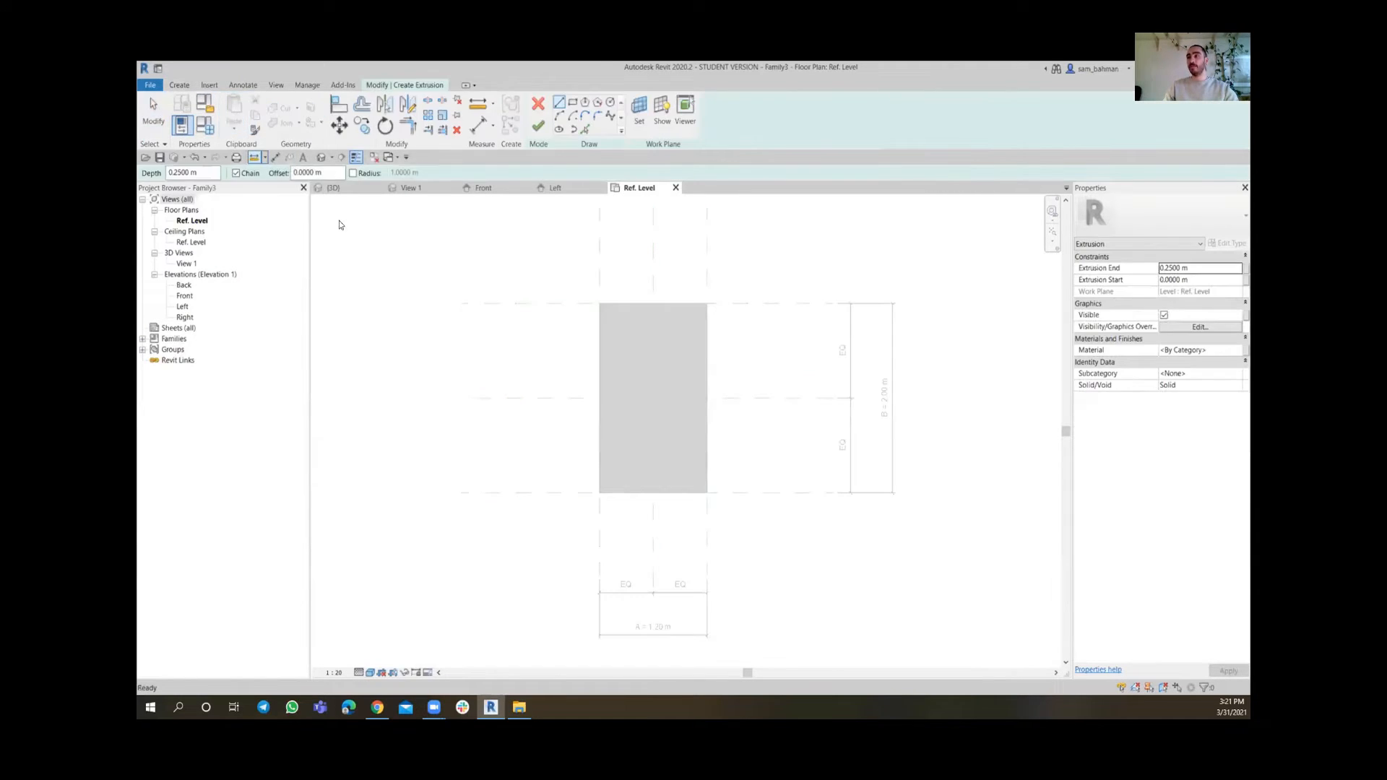
pyautogui.scroll(5, 607, 298)
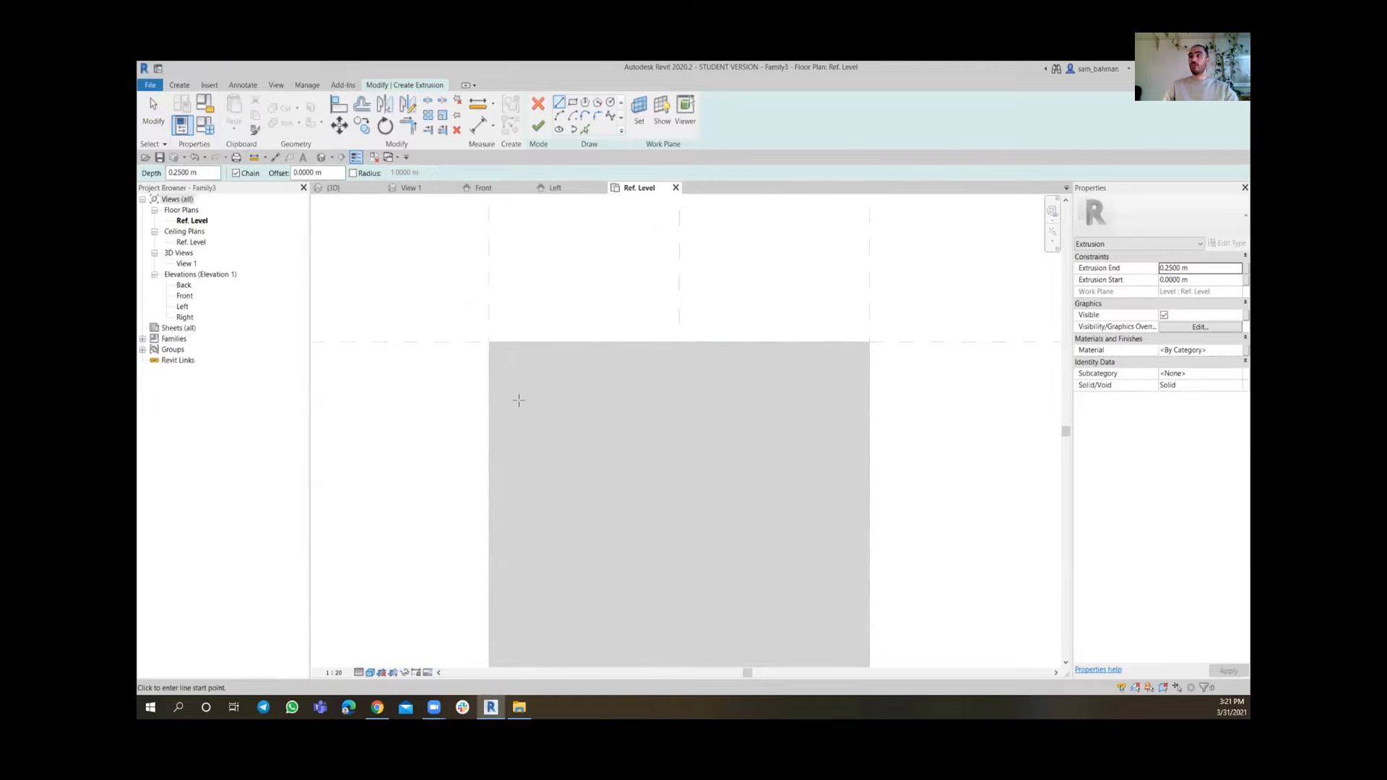
pyautogui.click(585, 129)
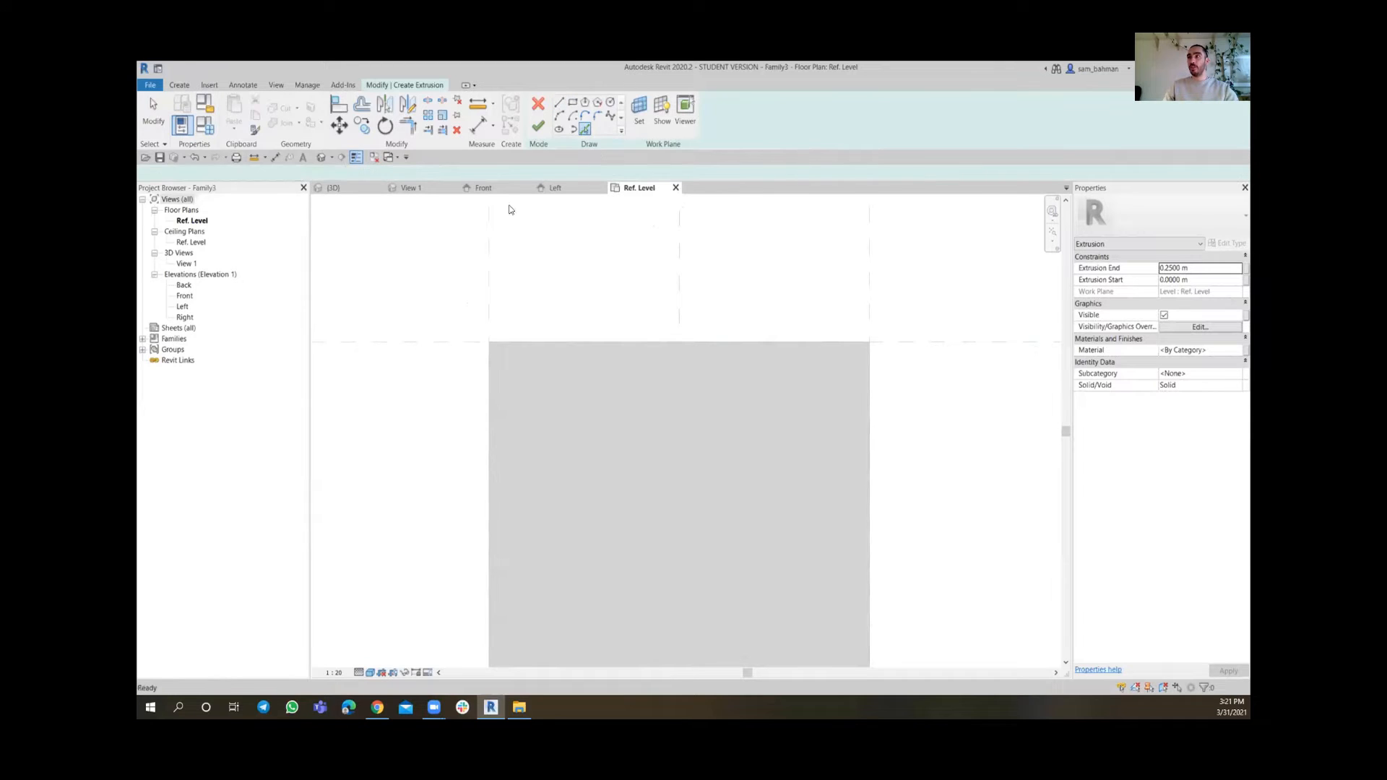
pyautogui.moveTo(293, 174); pyautogui.dragTo(228, 171)
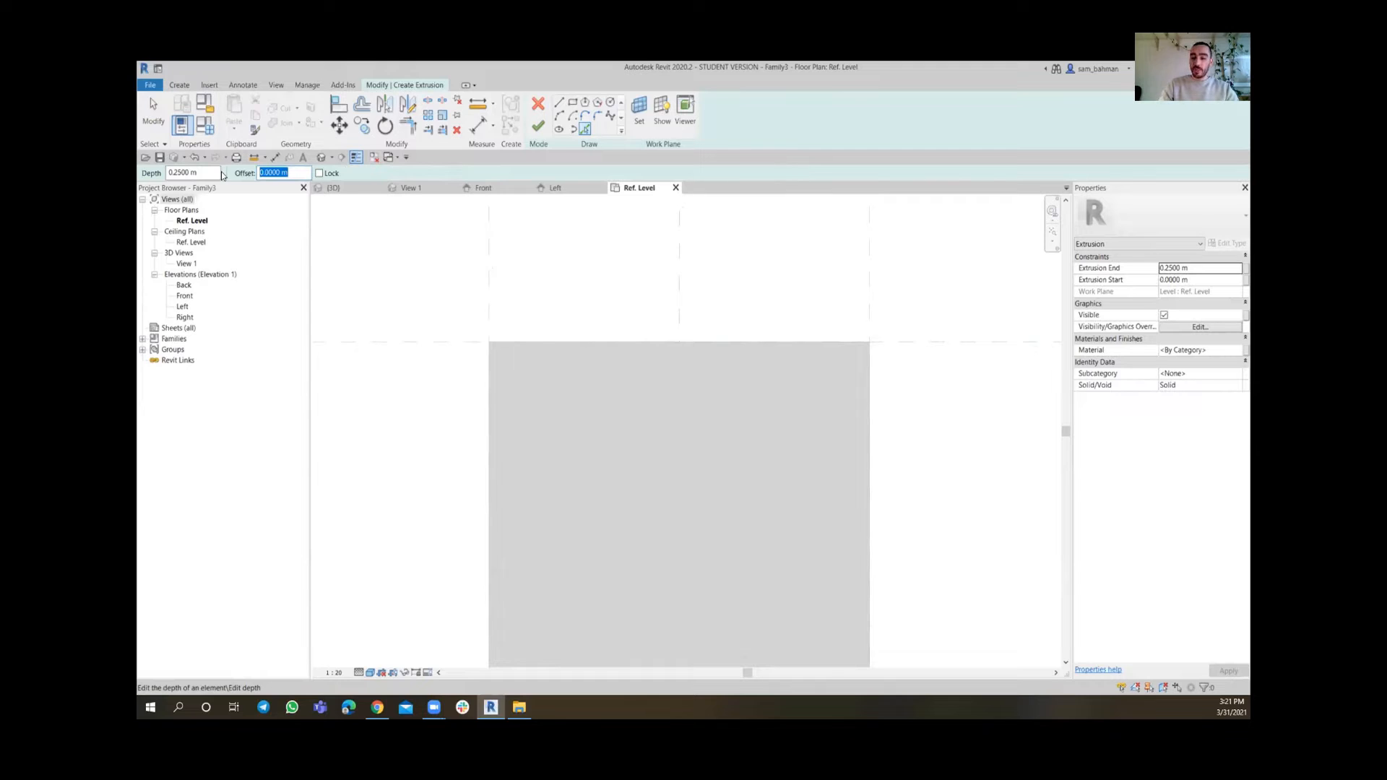
pyautogui.write('.10')
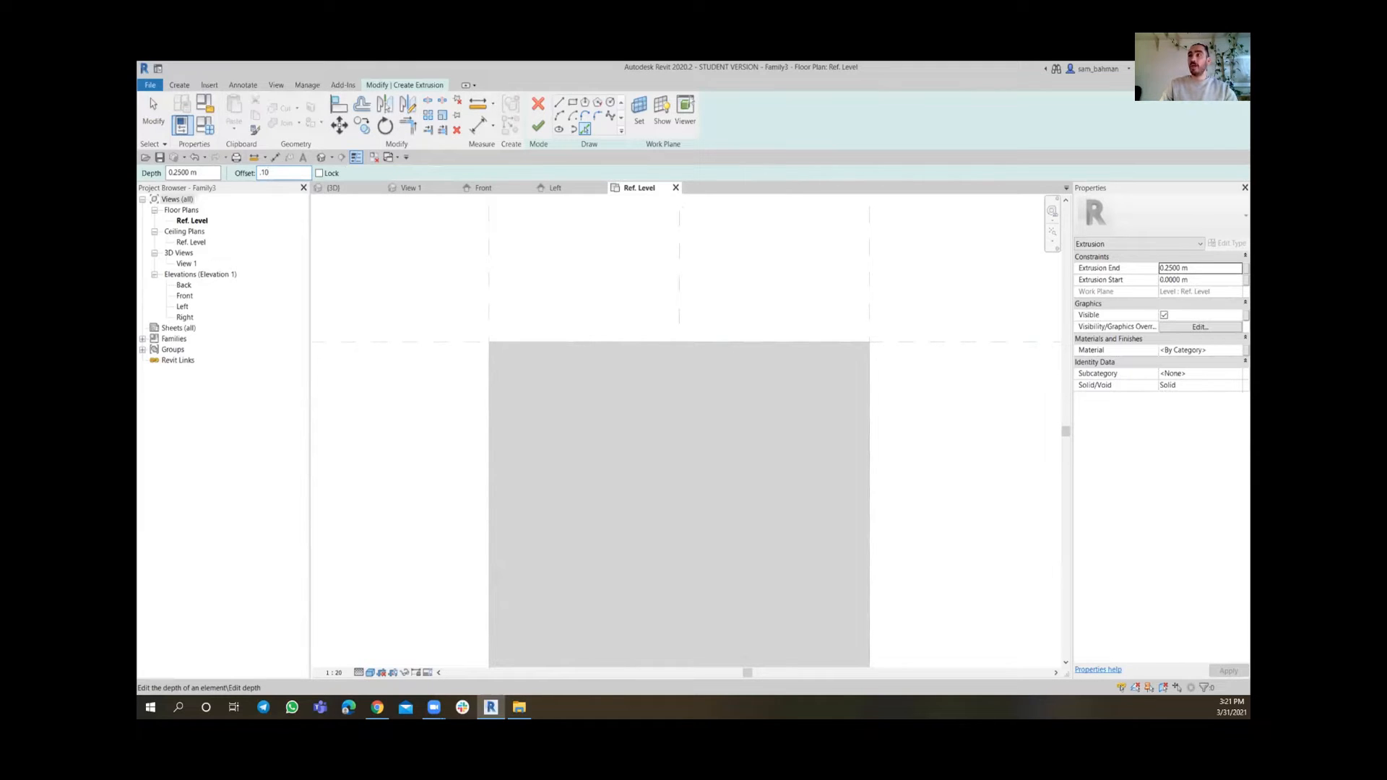
pyautogui.press('Return')
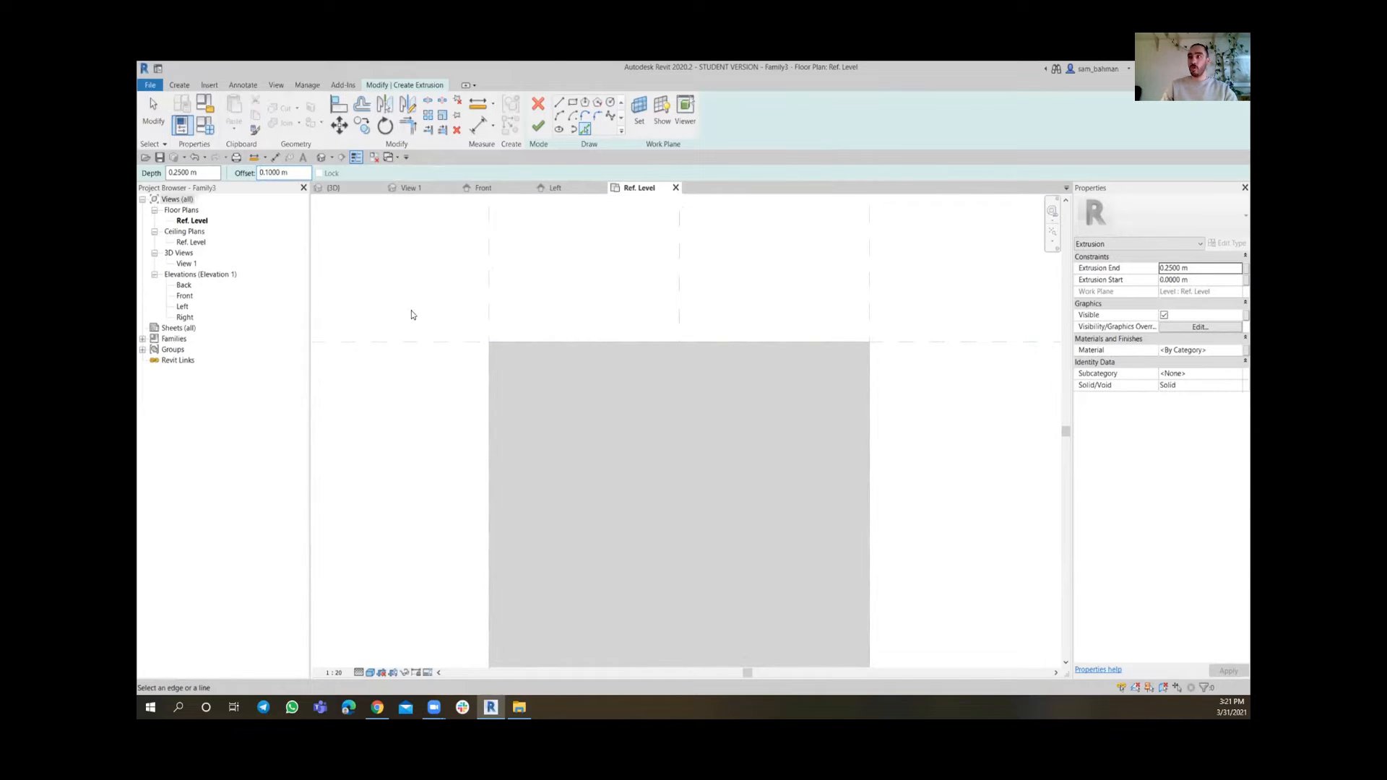
pyautogui.click(491, 400)
pyautogui.click(560, 350)
pyautogui.scroll(-1, 558, 363)
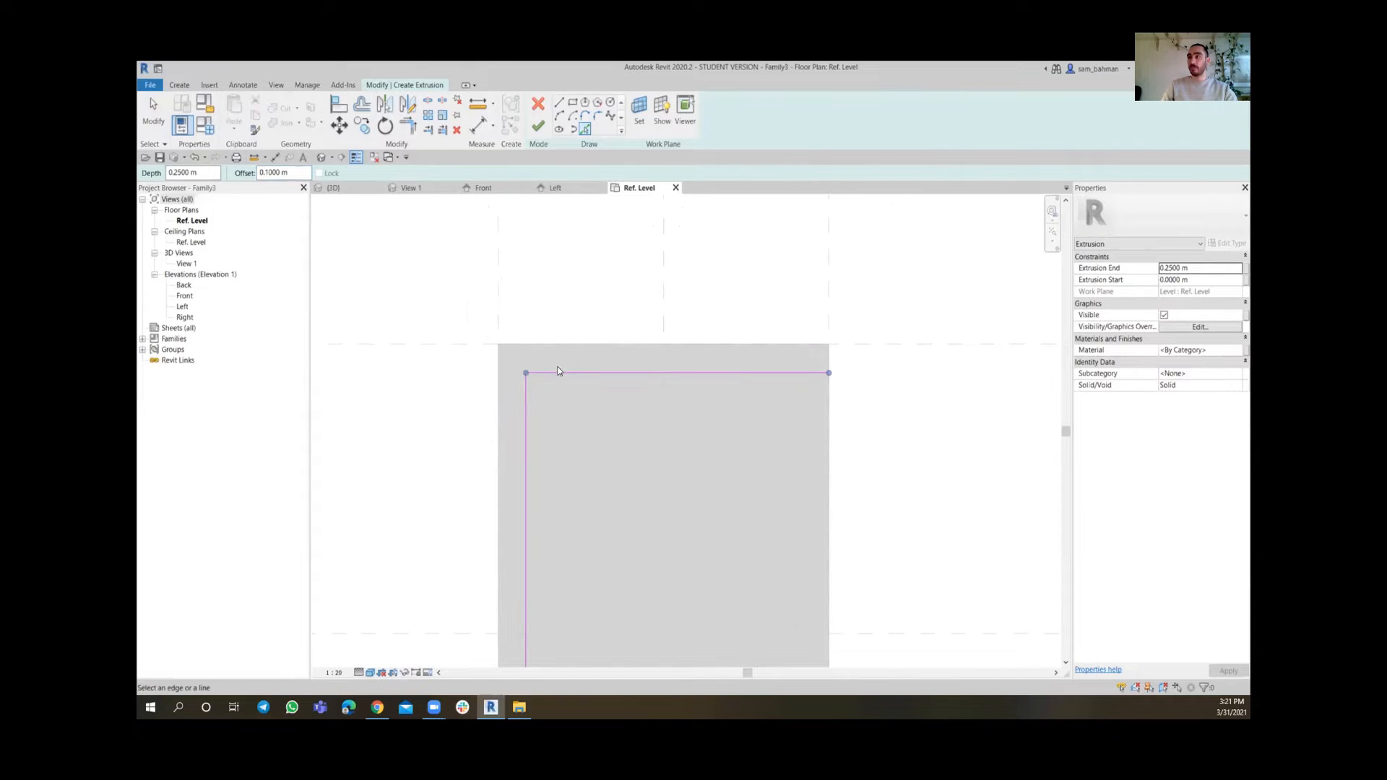
pyautogui.click(554, 383)
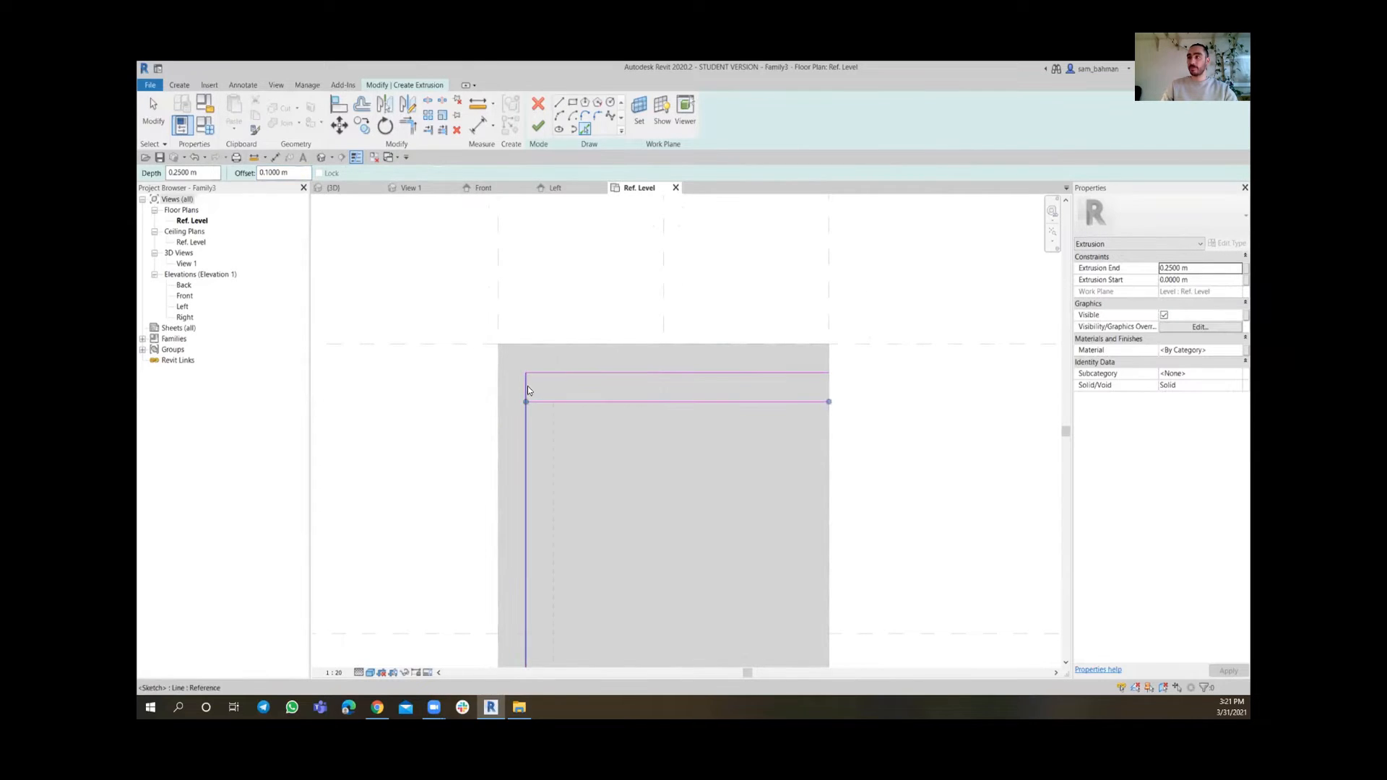
pyautogui.click(527, 385)
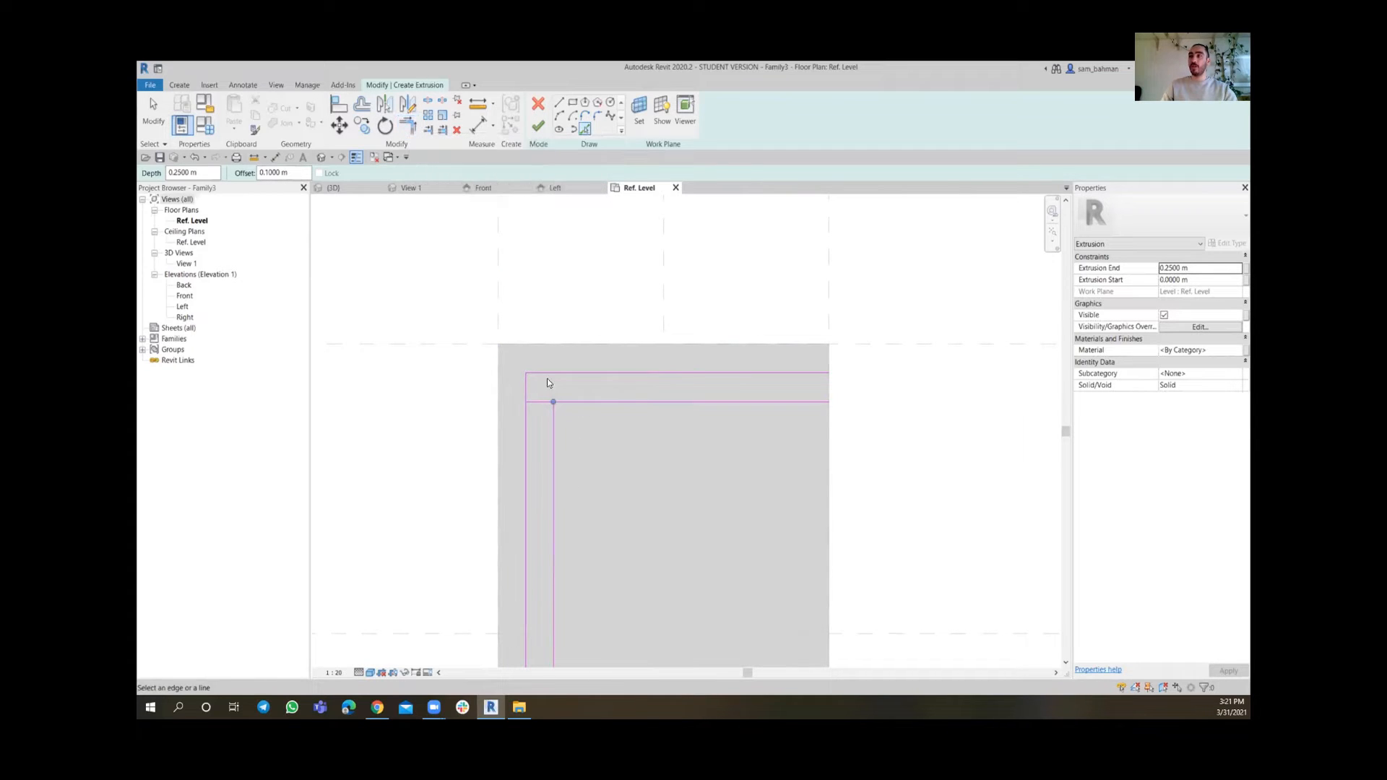
# Trim the picked lines to corners, forming a 0.10 m square in the slab's upper-left corner
pyautogui.click(408, 128)
pyautogui.scroll(2, 544, 428)
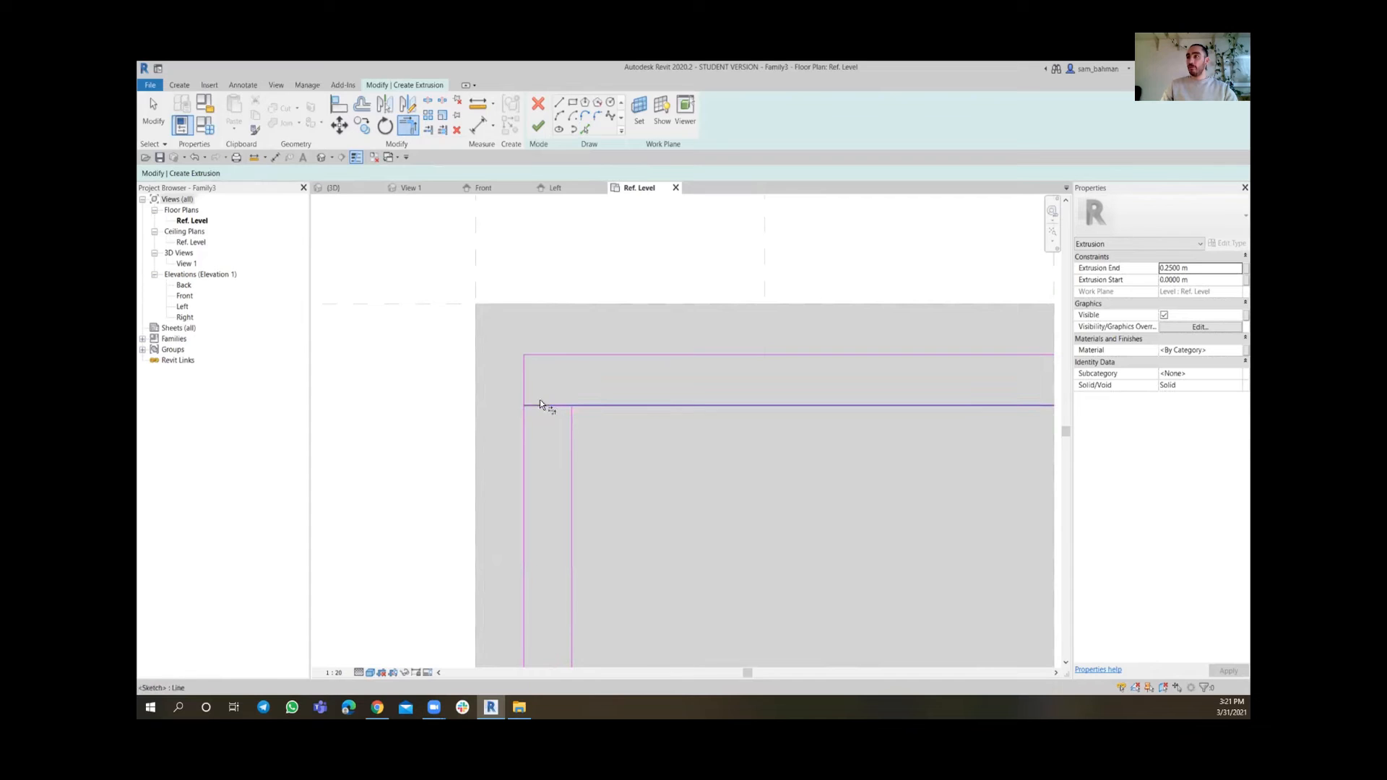
pyautogui.click(540, 404)
pyautogui.click(526, 381)
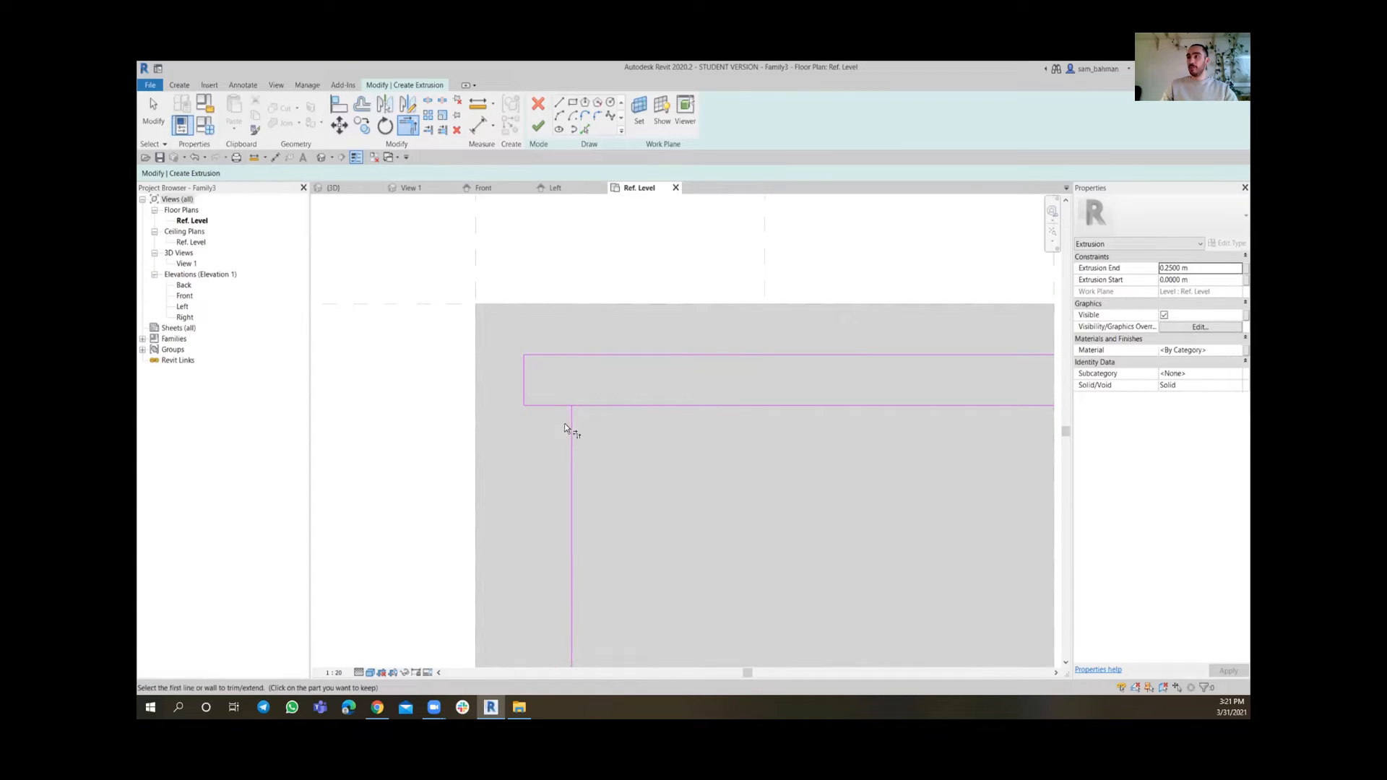
pyautogui.click(549, 355)
pyautogui.click(571, 419)
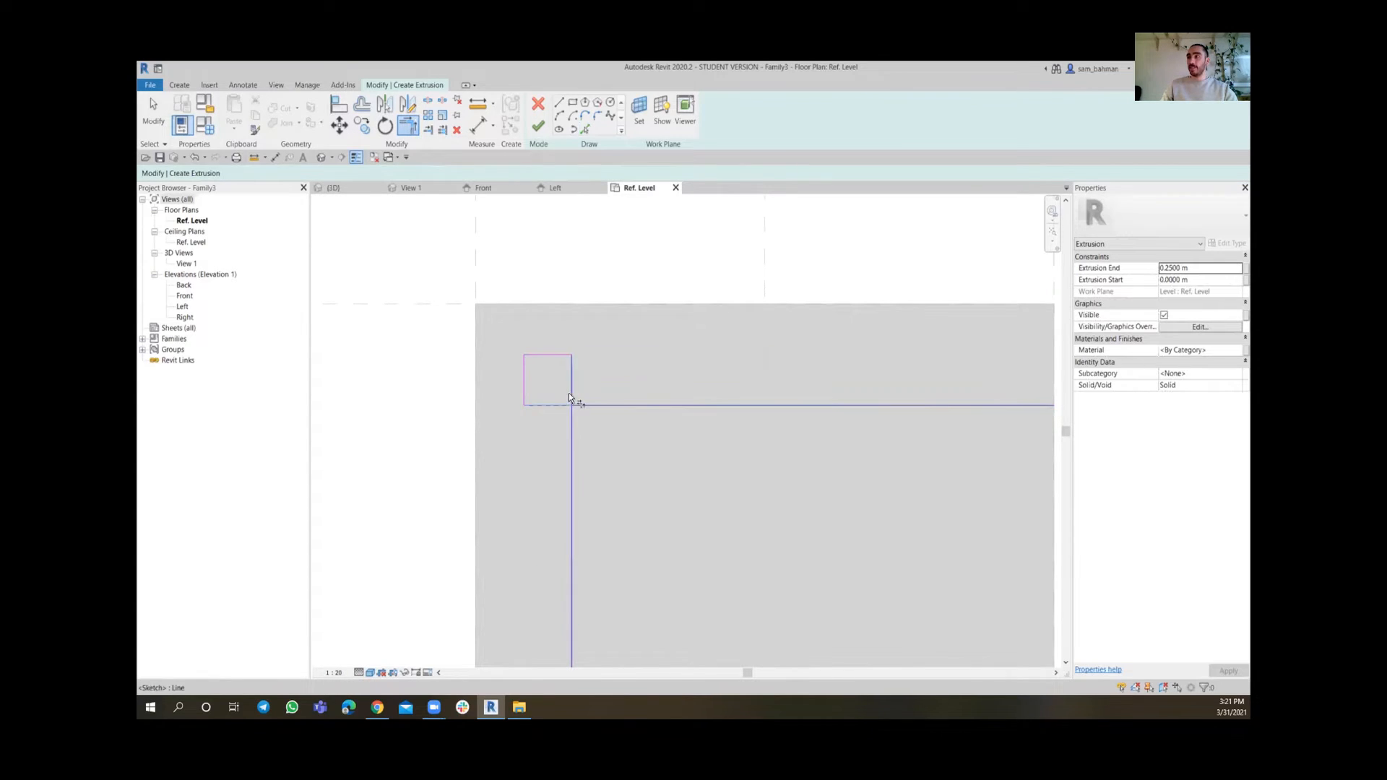
pyautogui.scroll(-4, 570, 401)
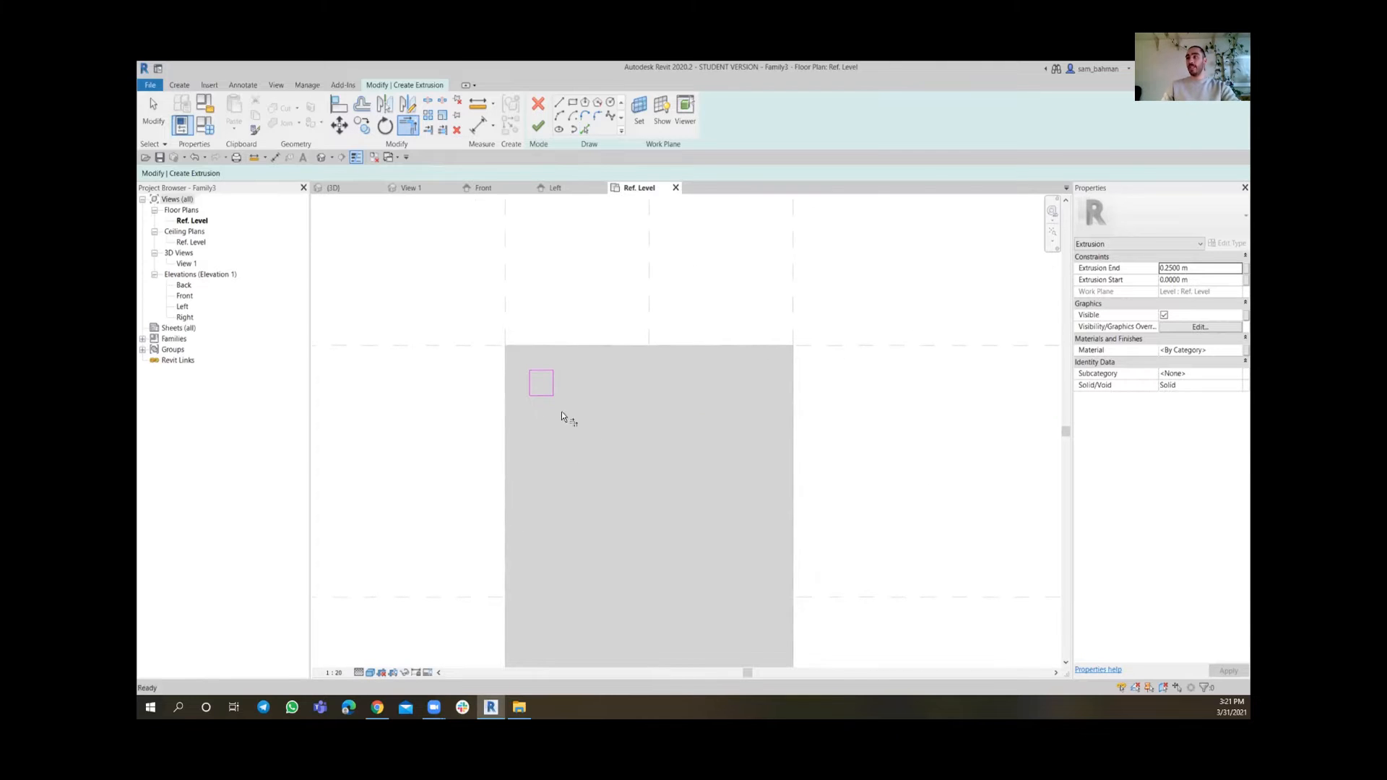
pyautogui.press('Escape')
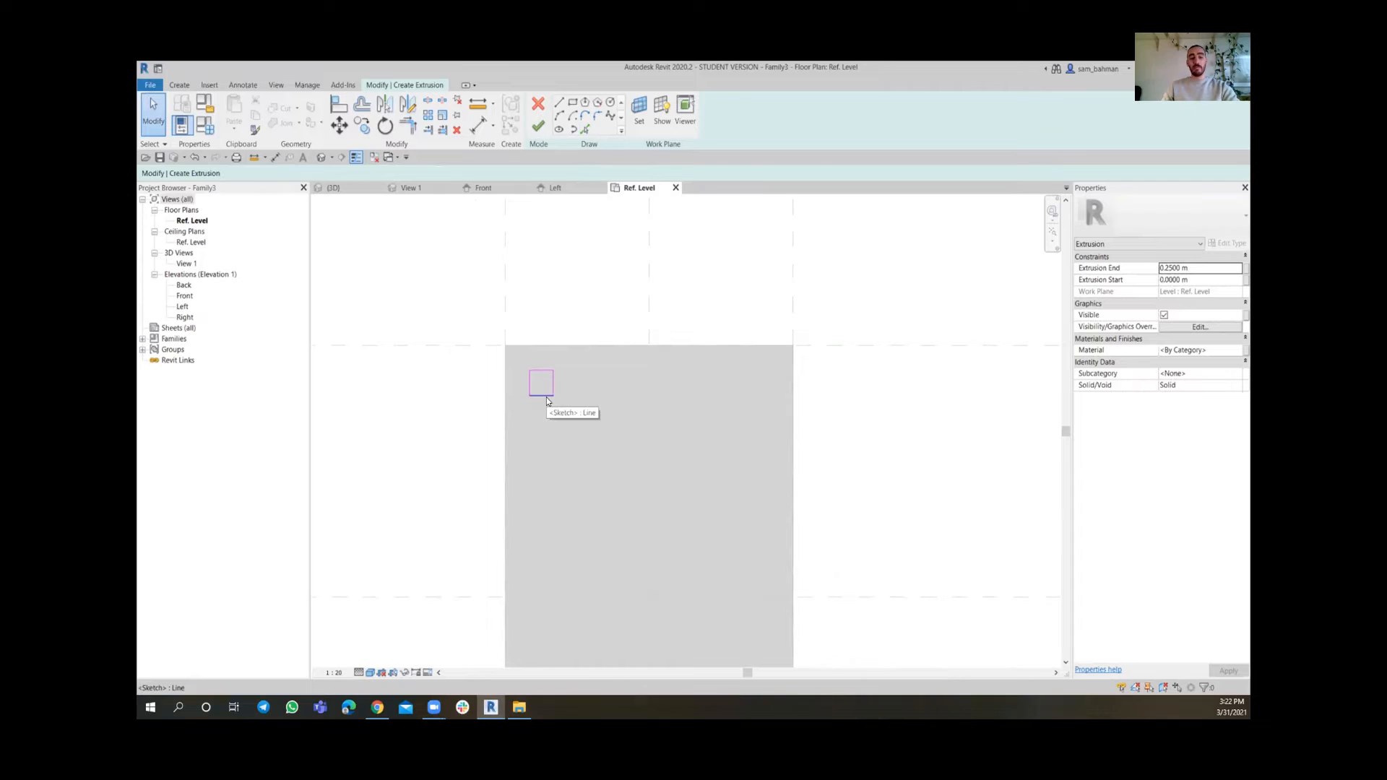
# Mirror a copy of the square about the vertical center plane to the upper-right corner
pyautogui.press('Tab')
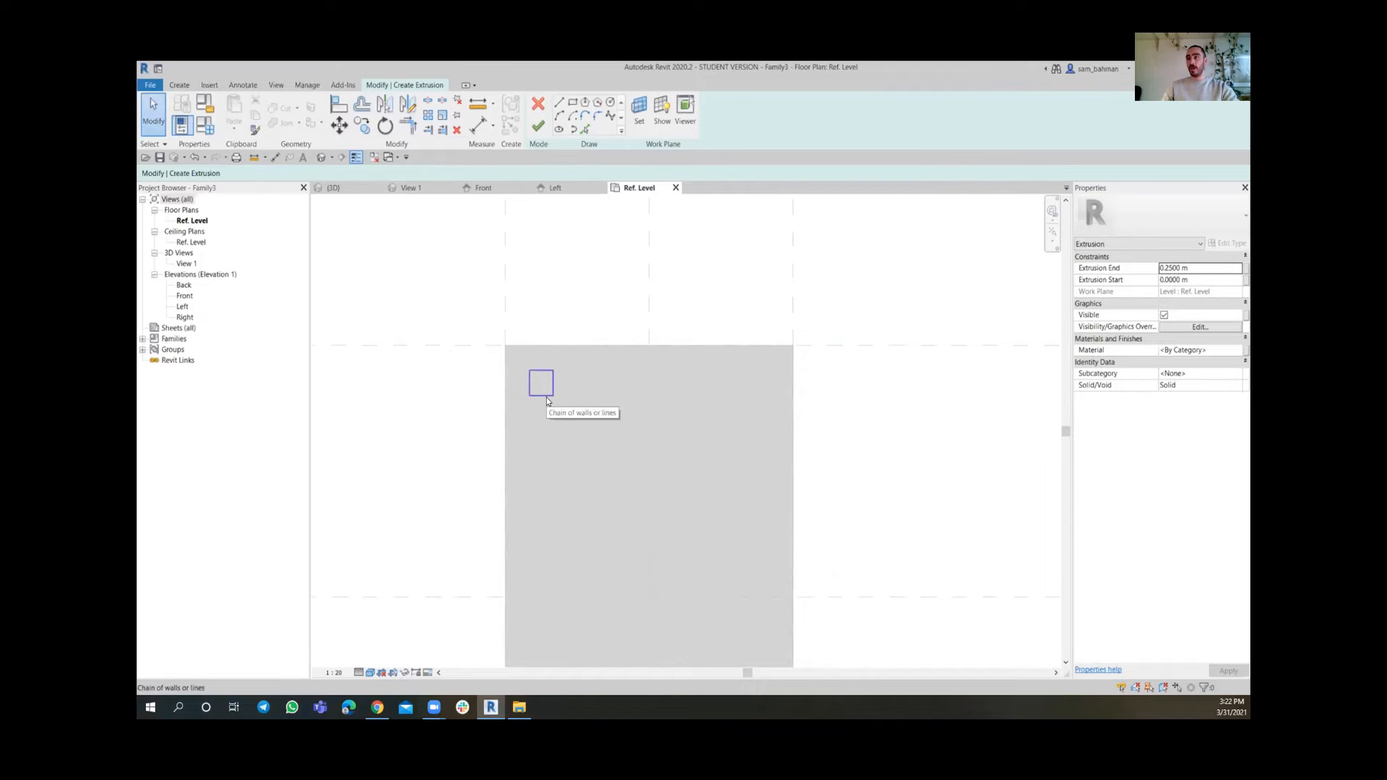
pyautogui.click(546, 398)
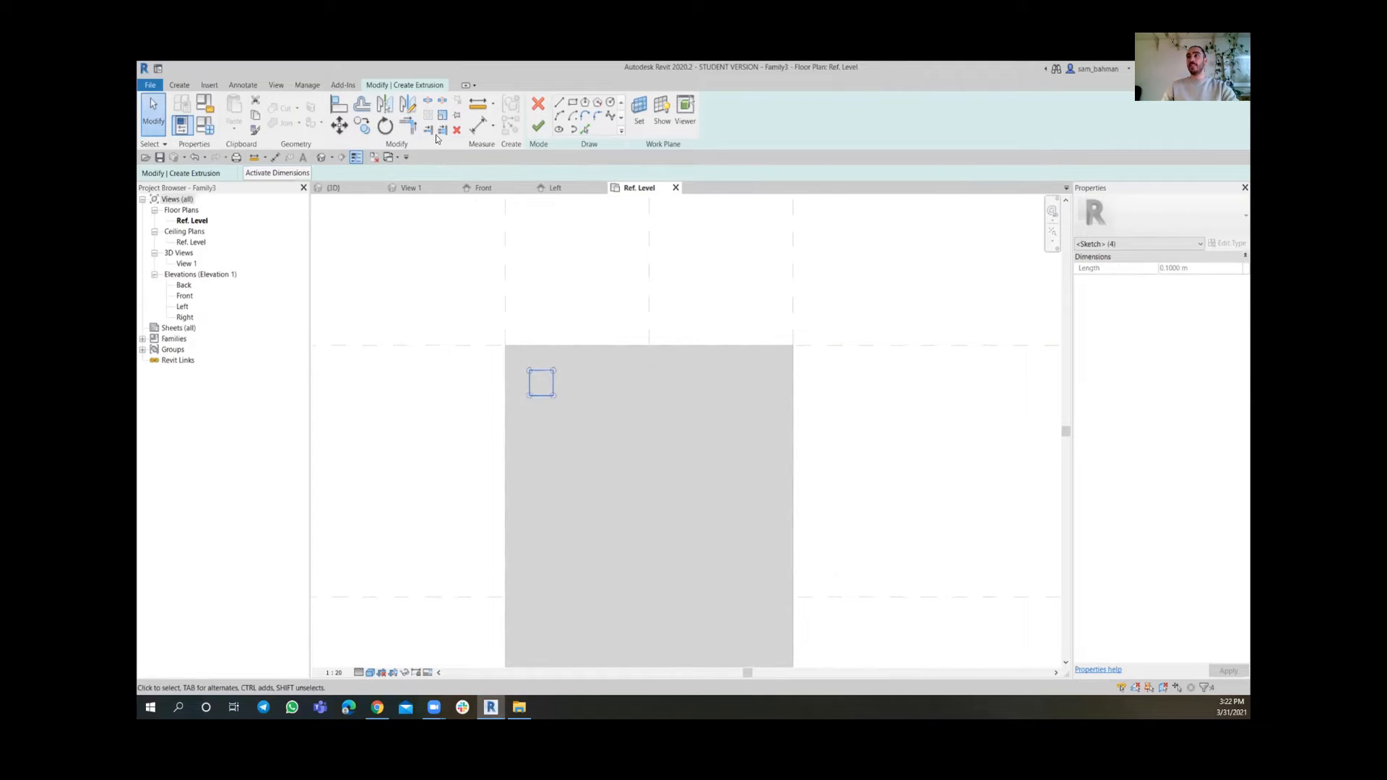
pyautogui.click(409, 107)
pyautogui.click(649, 345)
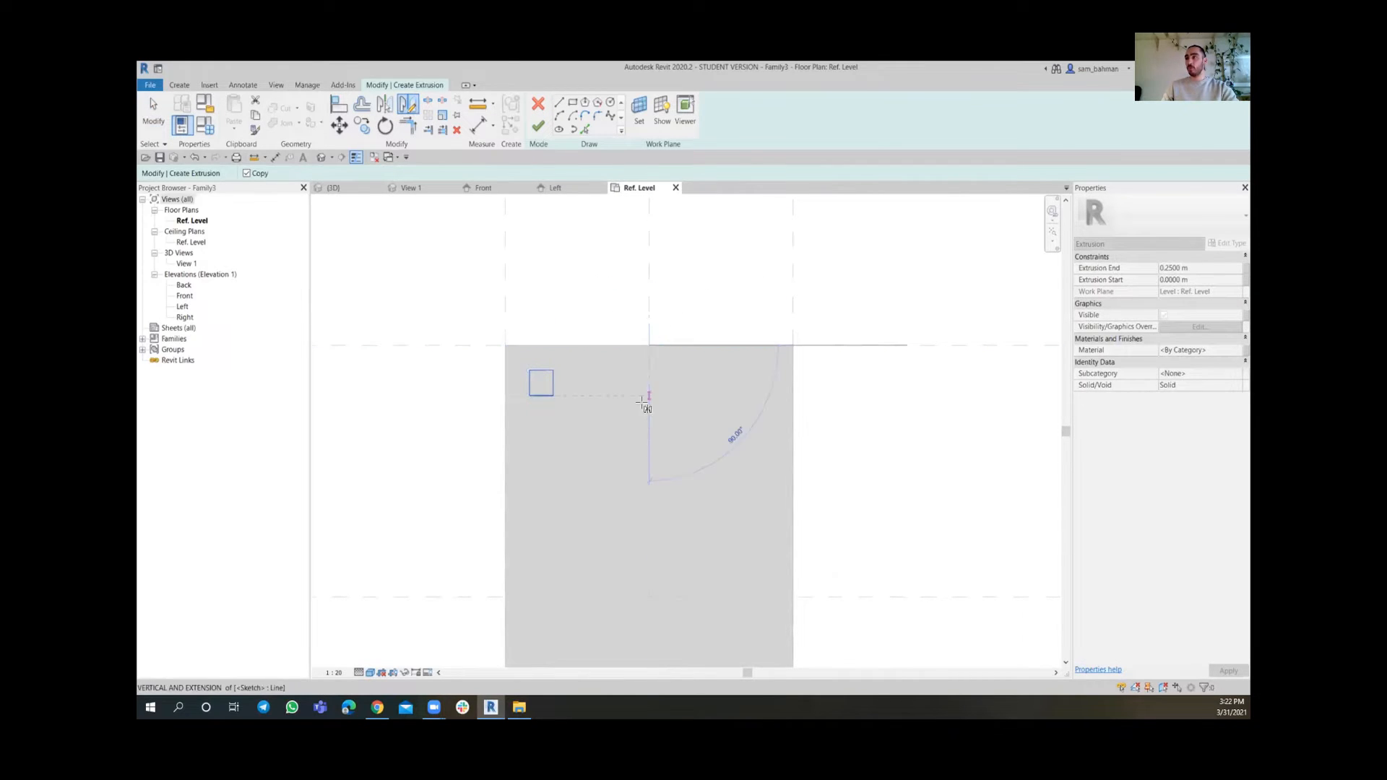
pyautogui.click(648, 454)
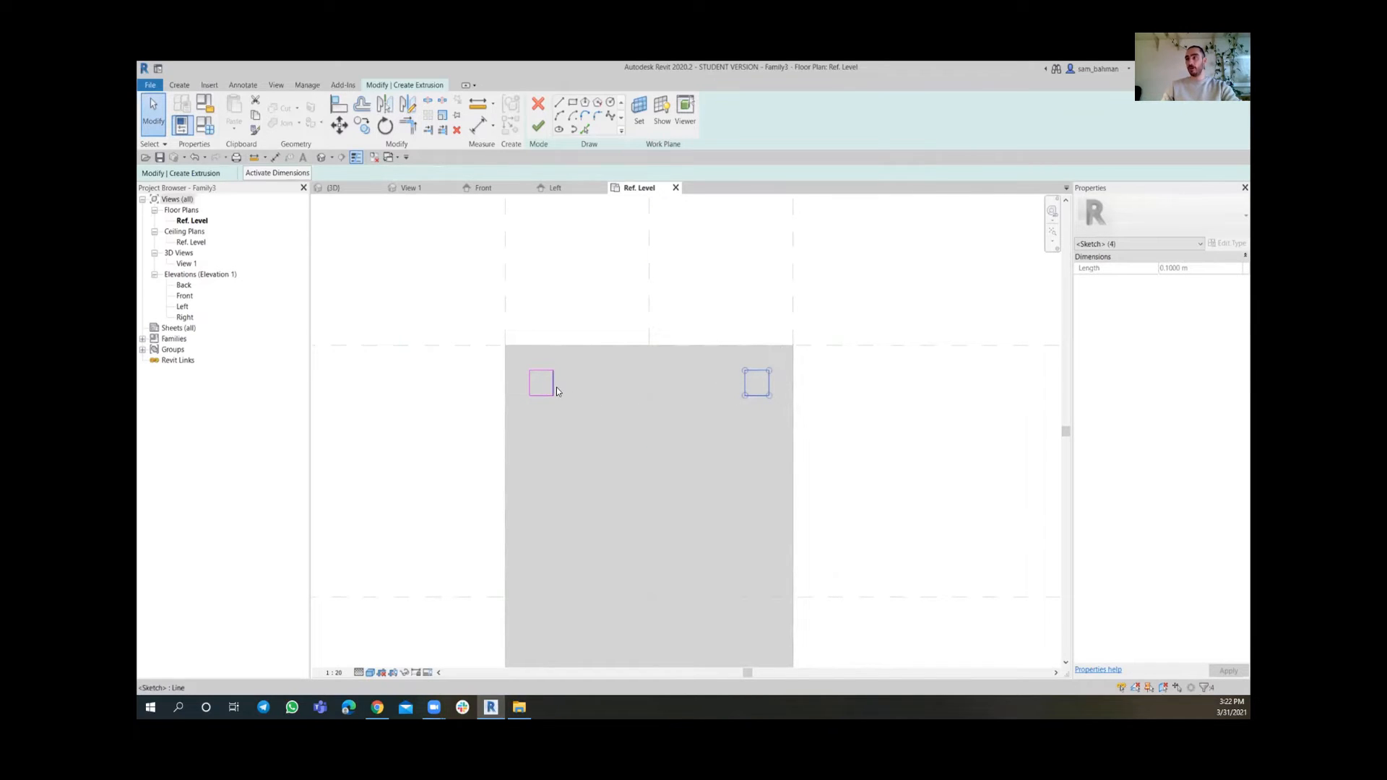
# Select both squares and mirror copies about the horizontal center reference plane to the lower corners
pyautogui.press('Tab')
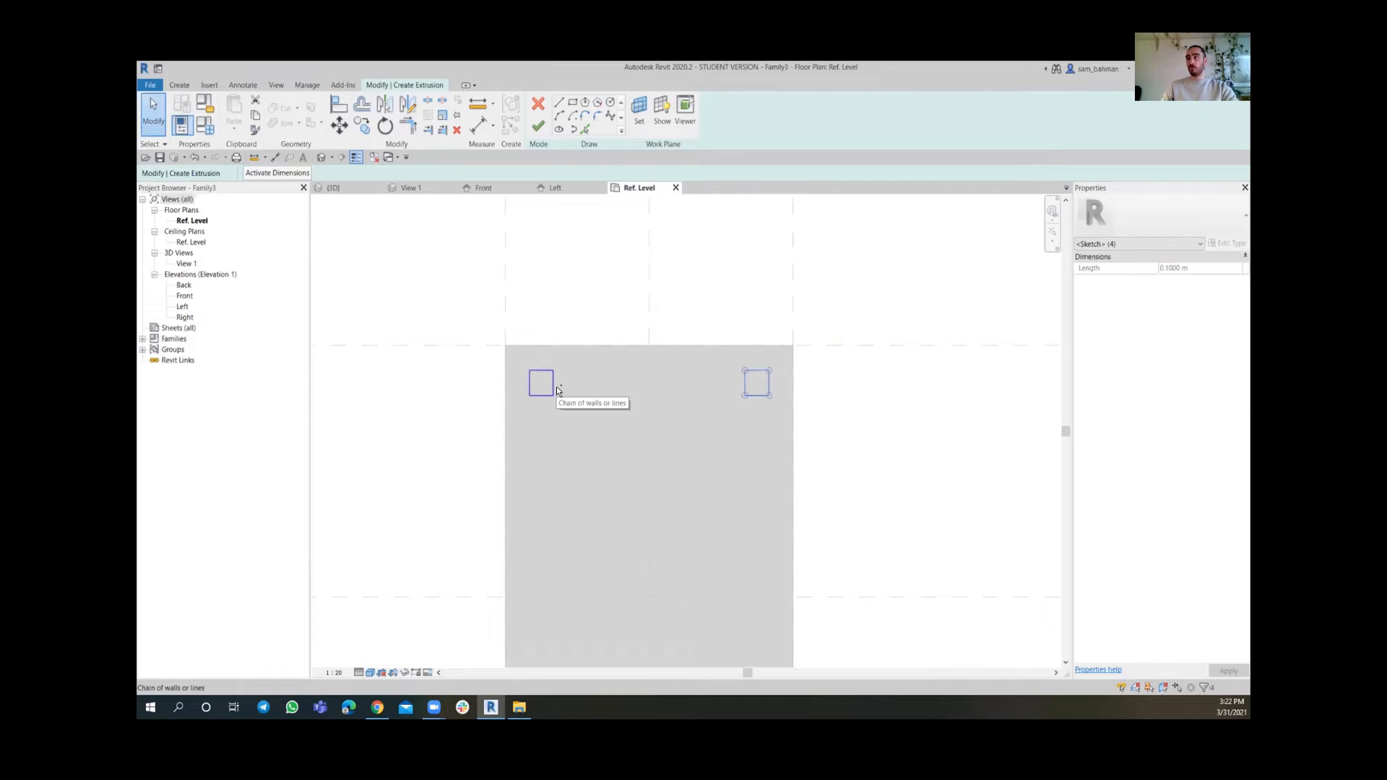
pyautogui.keyDown('ctrl'); pyautogui.click(557, 390); pyautogui.keyUp('ctrl')
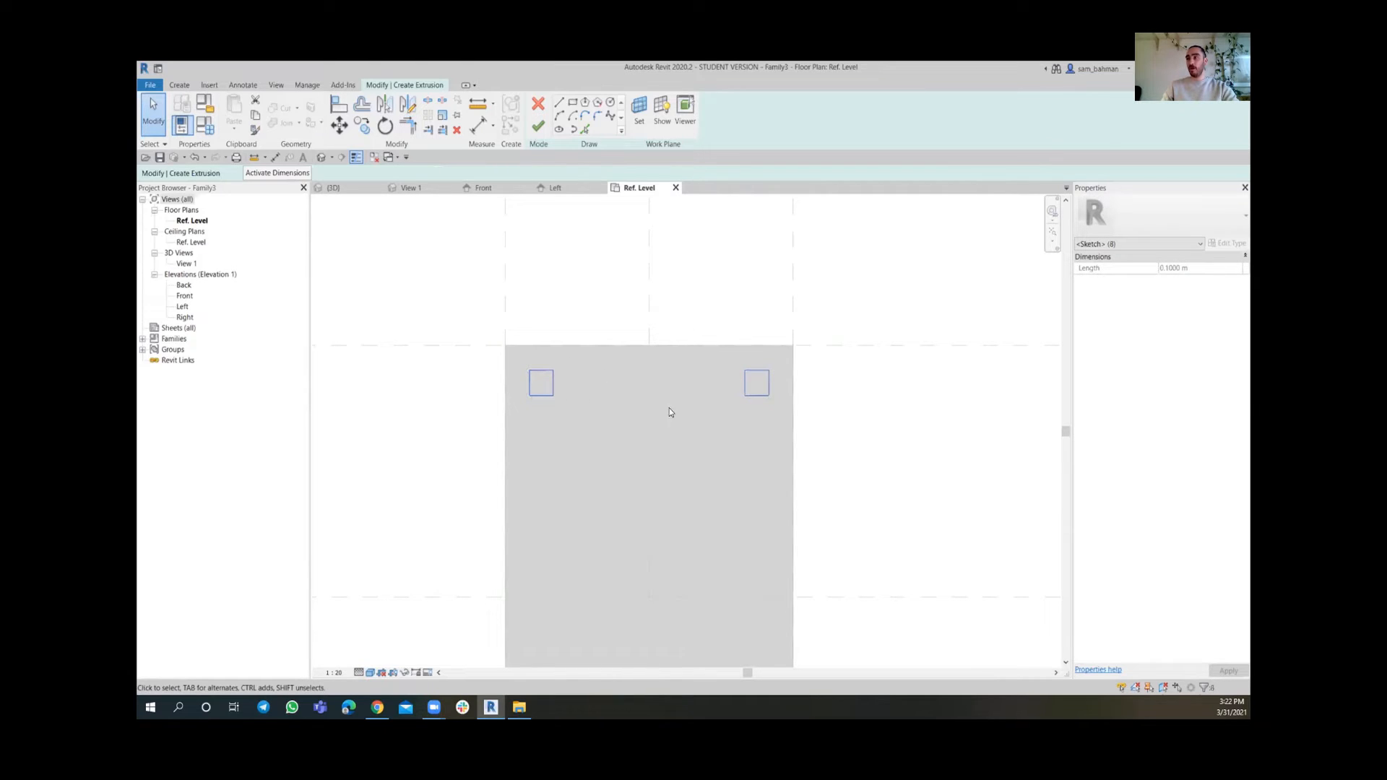
pyautogui.click(408, 105)
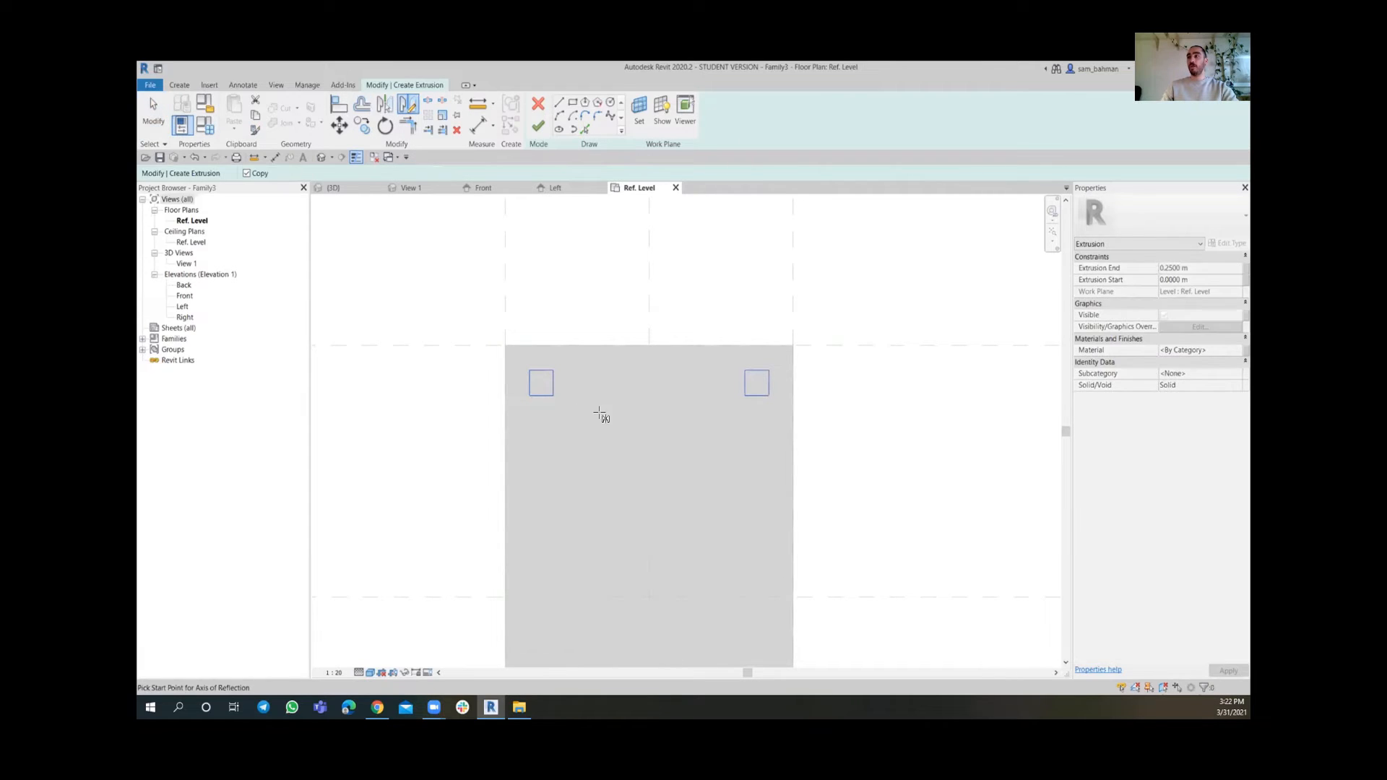
pyautogui.scroll(-2, 619, 383)
pyautogui.scroll(3, 617, 390)
pyautogui.scroll(-3, 563, 433)
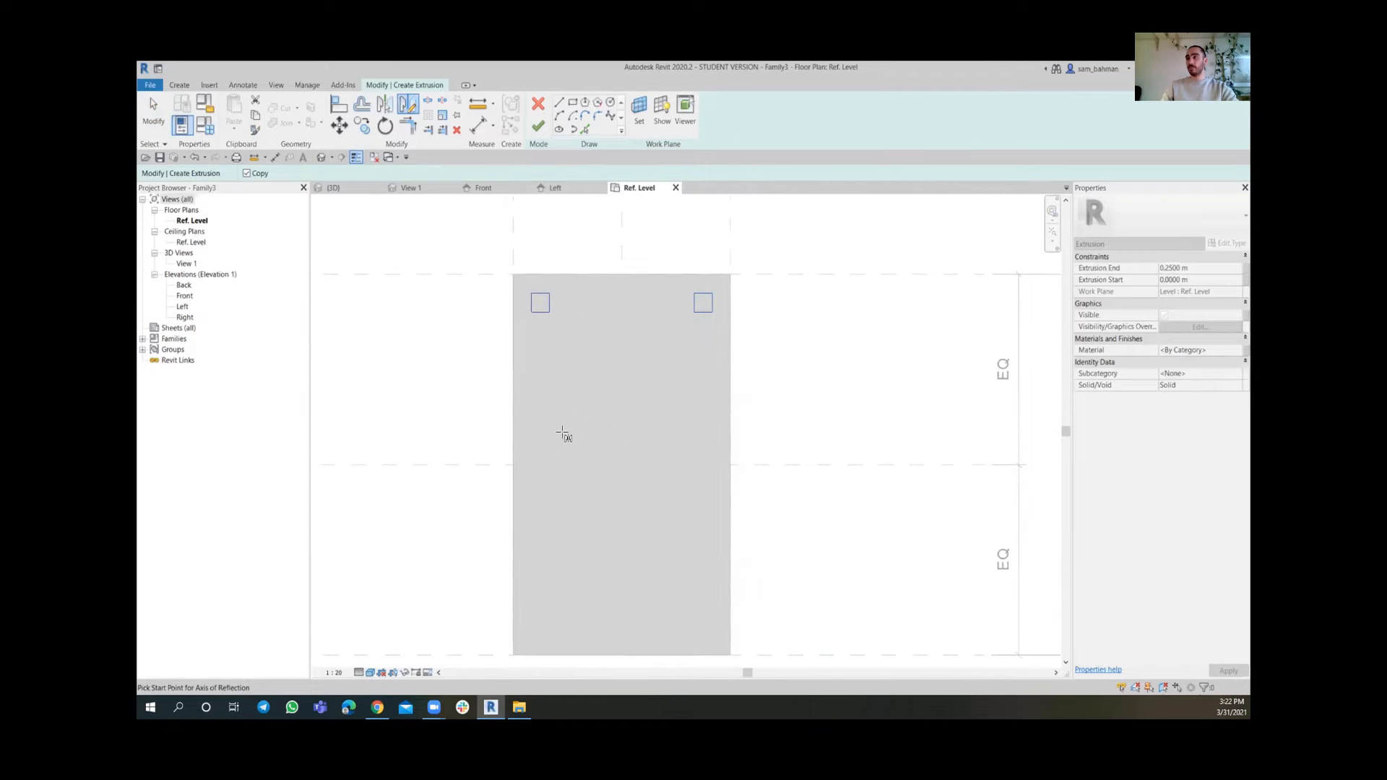
pyautogui.click(512, 463)
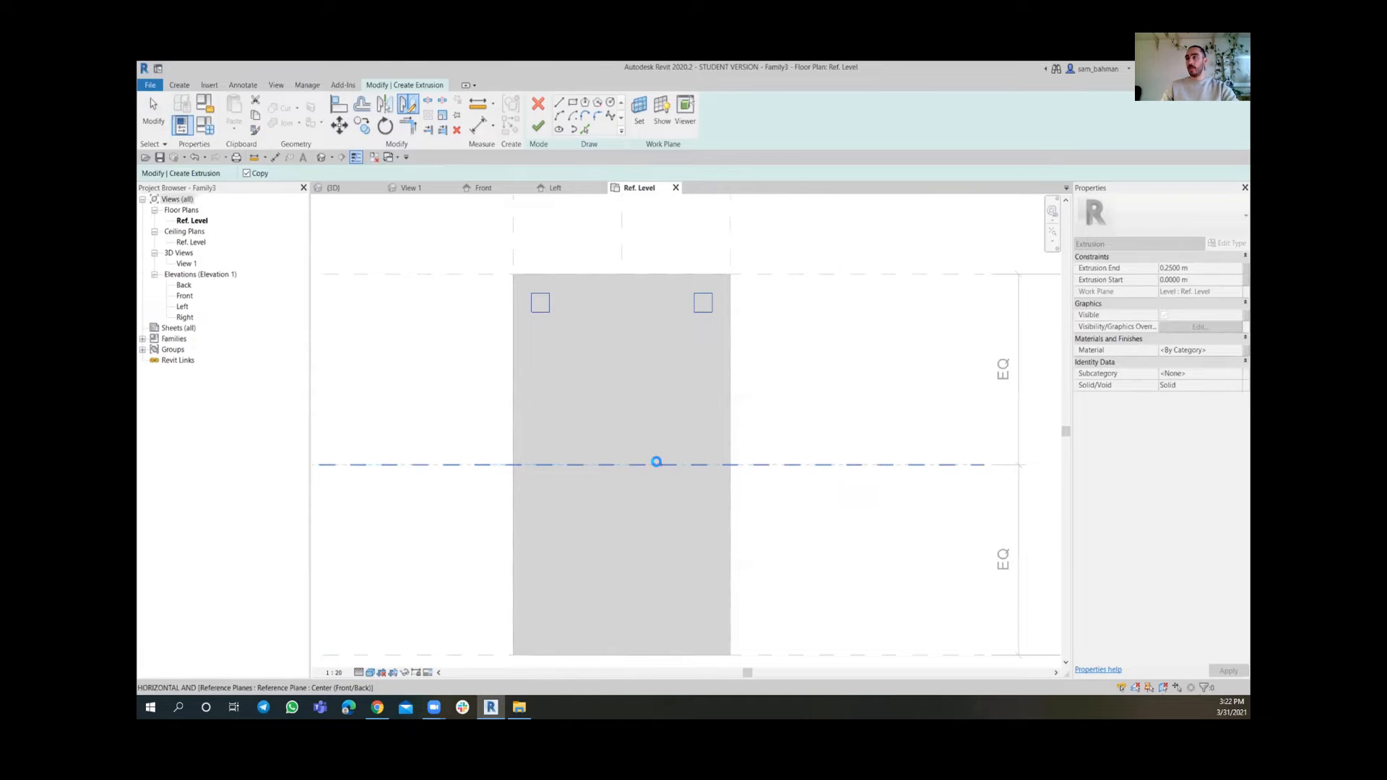
pyautogui.click(656, 464)
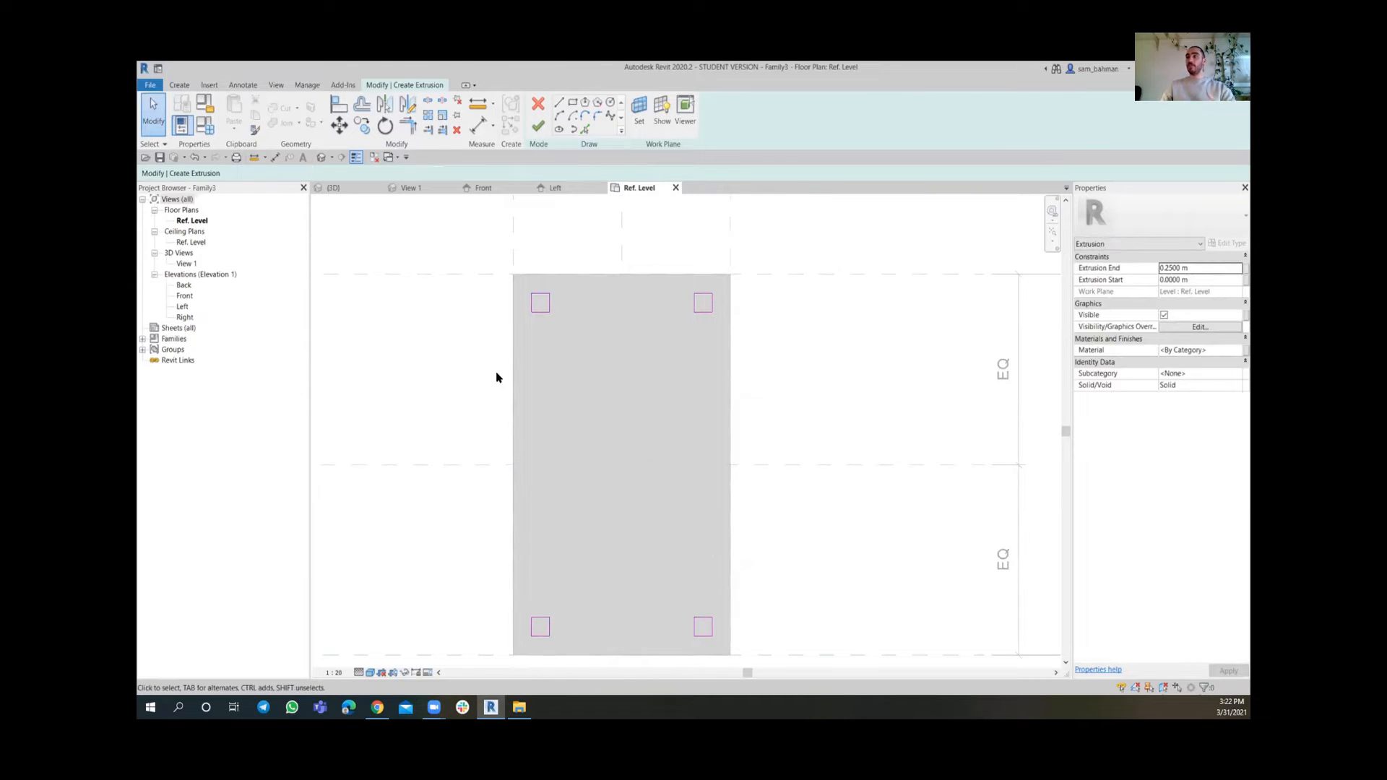
pyautogui.moveTo(640, 580)
pyautogui.mouseDown(button='middle')
pyautogui.moveTo(650, 547)
pyautogui.moveTo(627, 559)
pyautogui.mouseUp(button='middle')
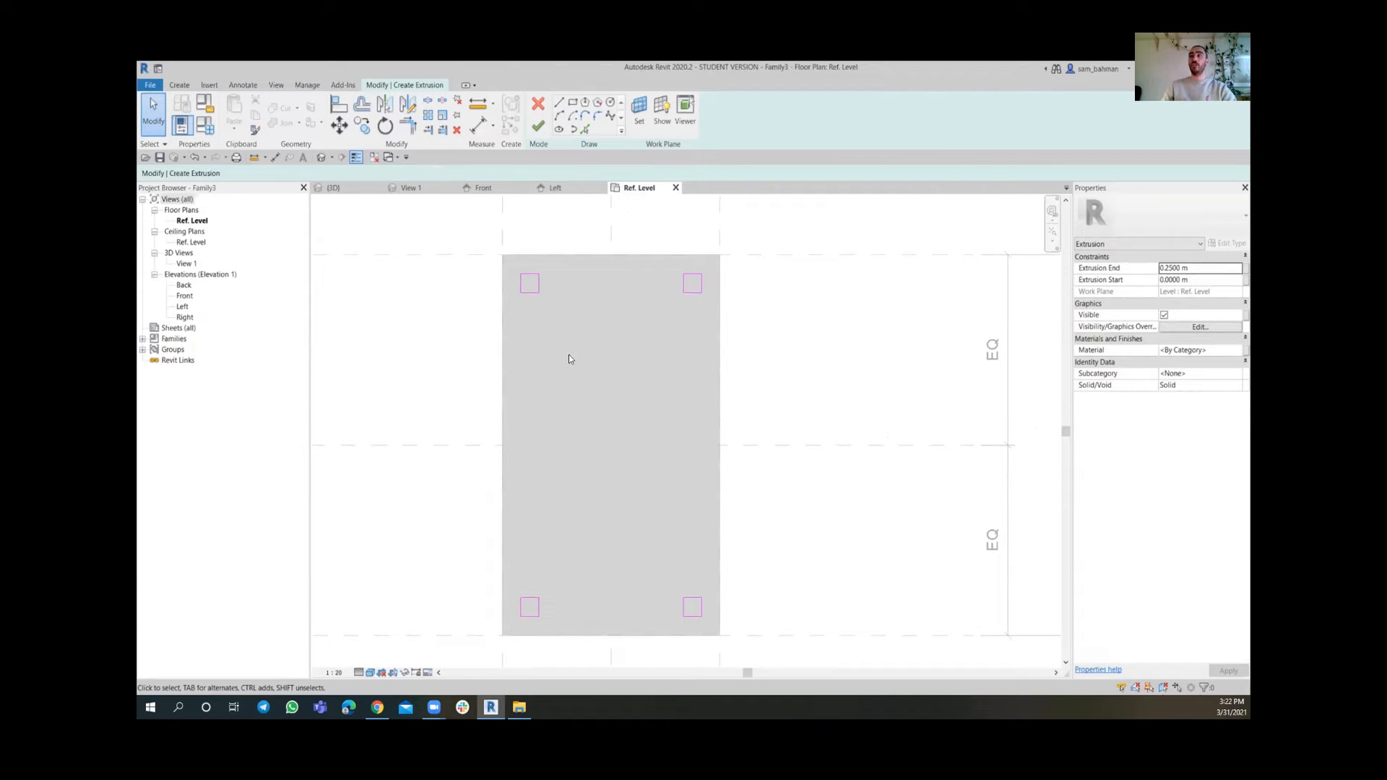
# Dimension the distance between the upper-left square and the slab's top edge
pyautogui.click(478, 127)
pyautogui.scroll(3, 544, 262)
pyautogui.scroll(2, 539, 289)
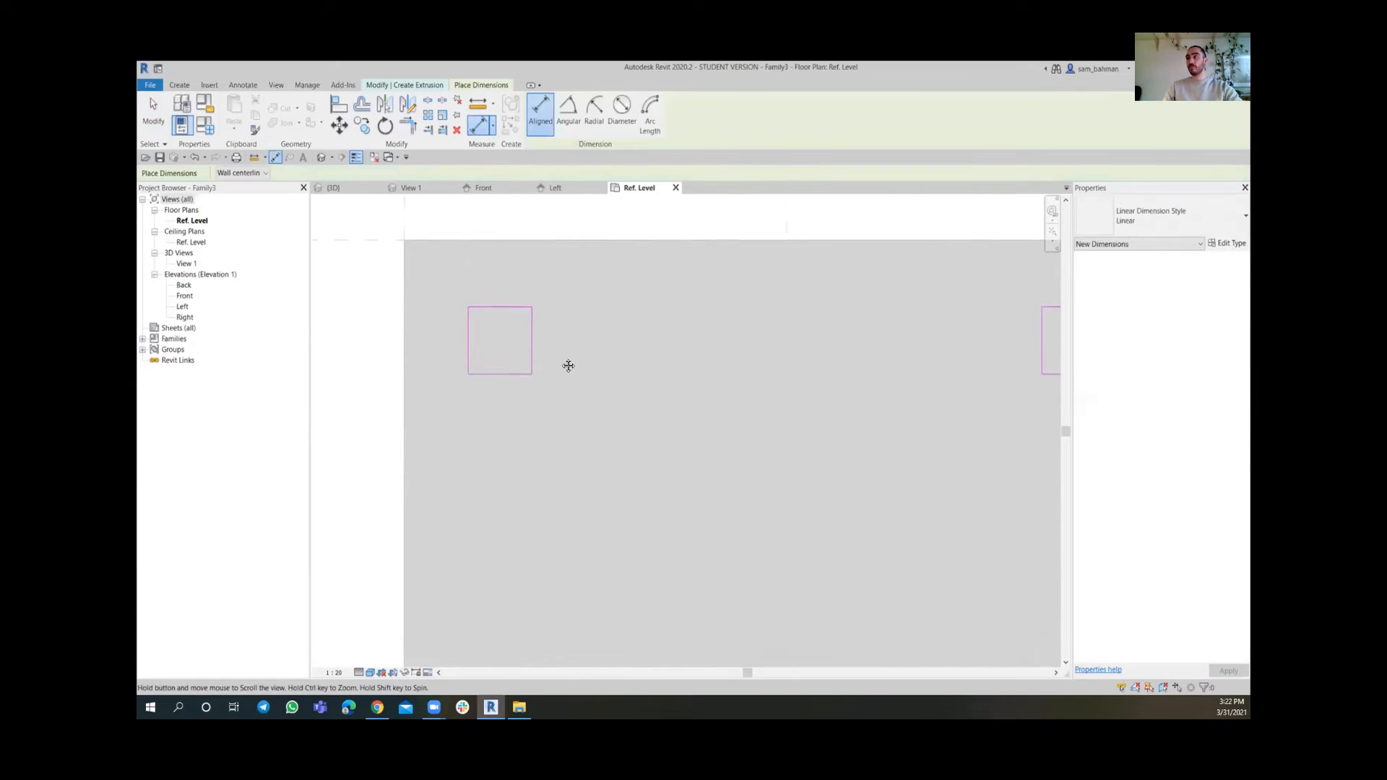
pyautogui.click(499, 314)
pyautogui.moveTo(499, 313); pyautogui.dragTo(576, 378, button='middle')
pyautogui.click(436, 310)
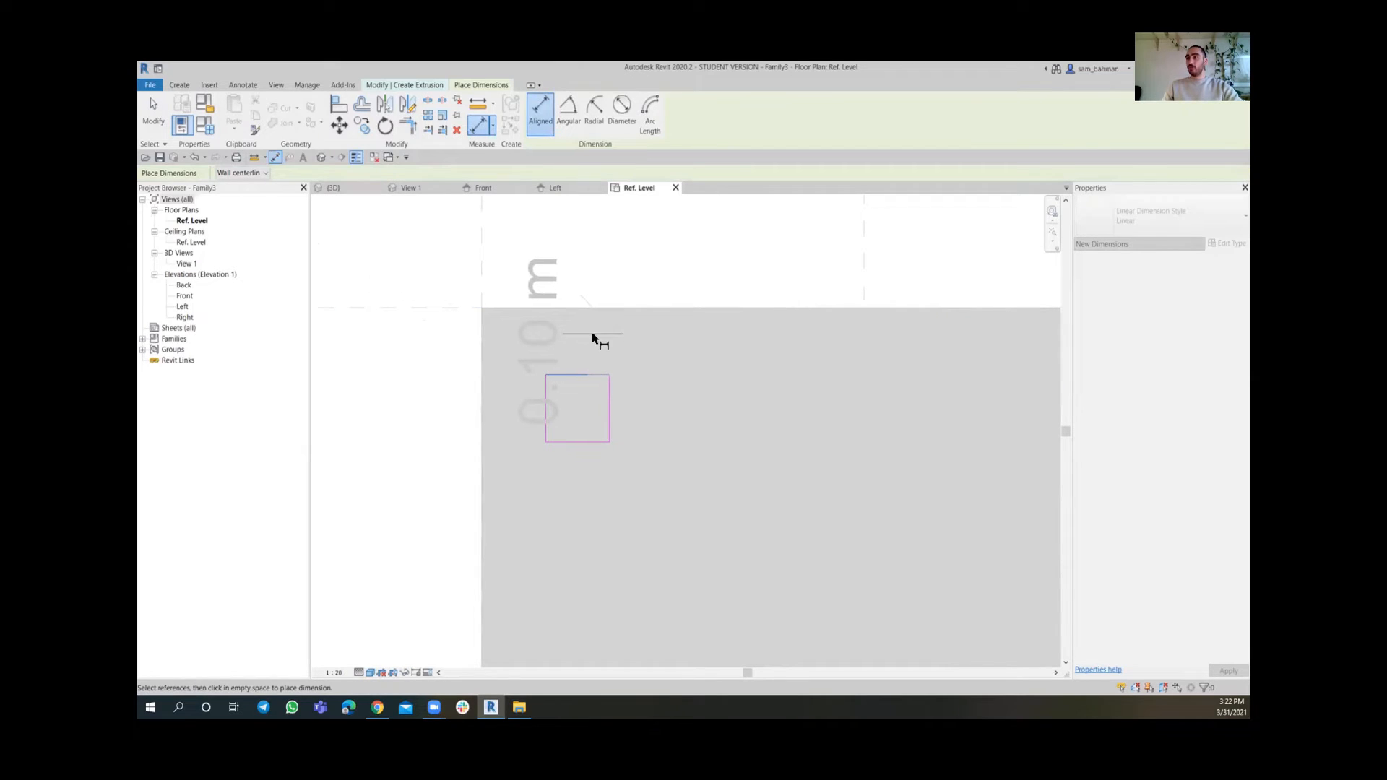
pyautogui.click(760, 350)
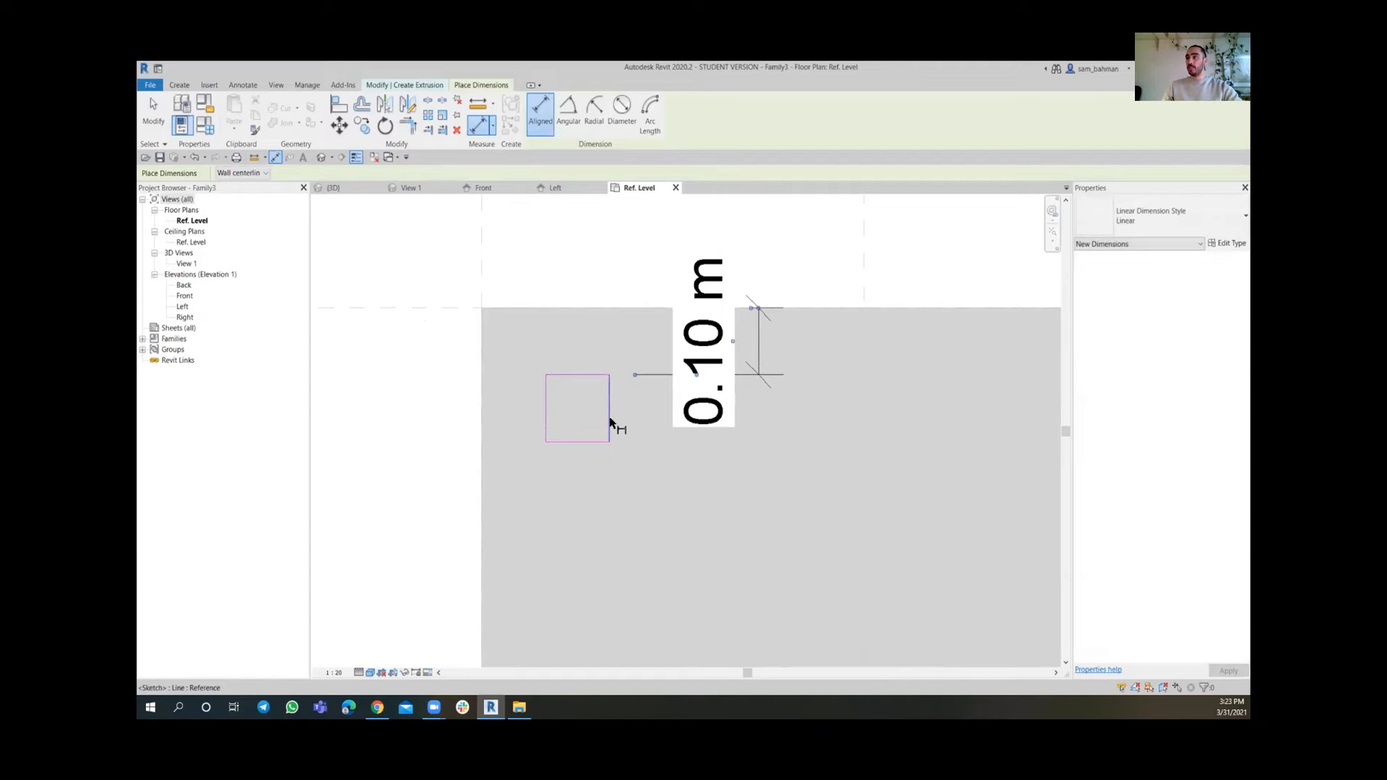
# Dimension the distance between the upper-left square and the slab's left edge
pyautogui.scroll(-2, 597, 383)
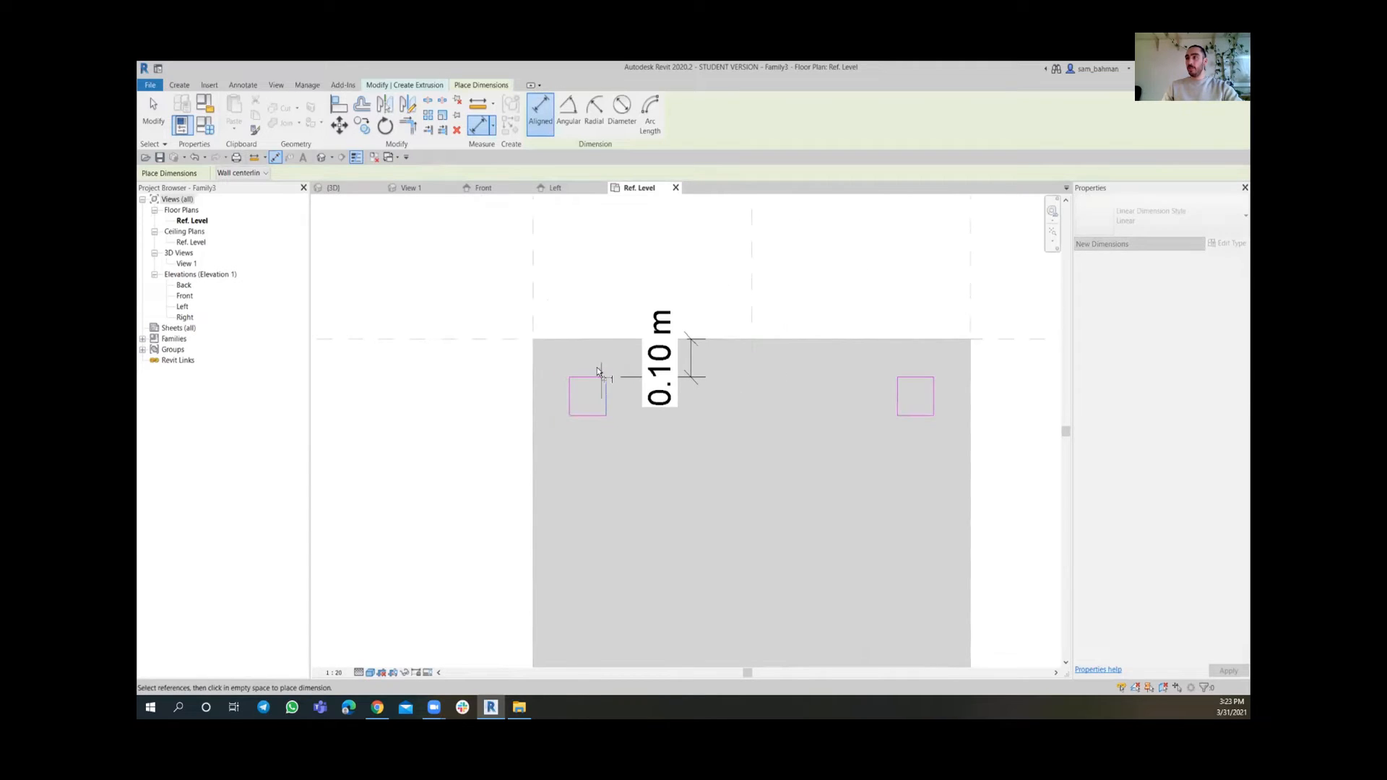
pyautogui.click(532, 286)
pyautogui.scroll(3, 578, 491)
pyautogui.press('Escape')
pyautogui.press('Escape')
pyautogui.press('d')
pyautogui.press('i')
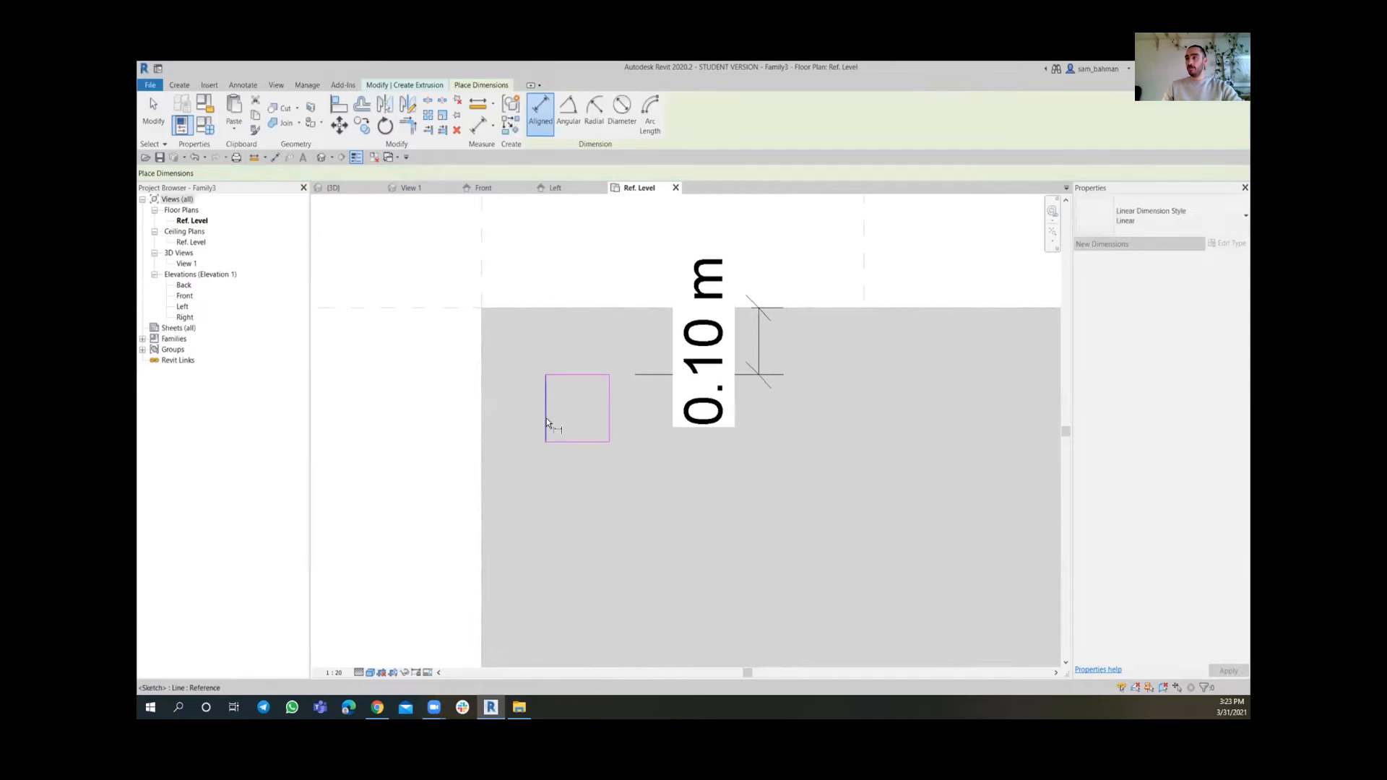
pyautogui.click(483, 270)
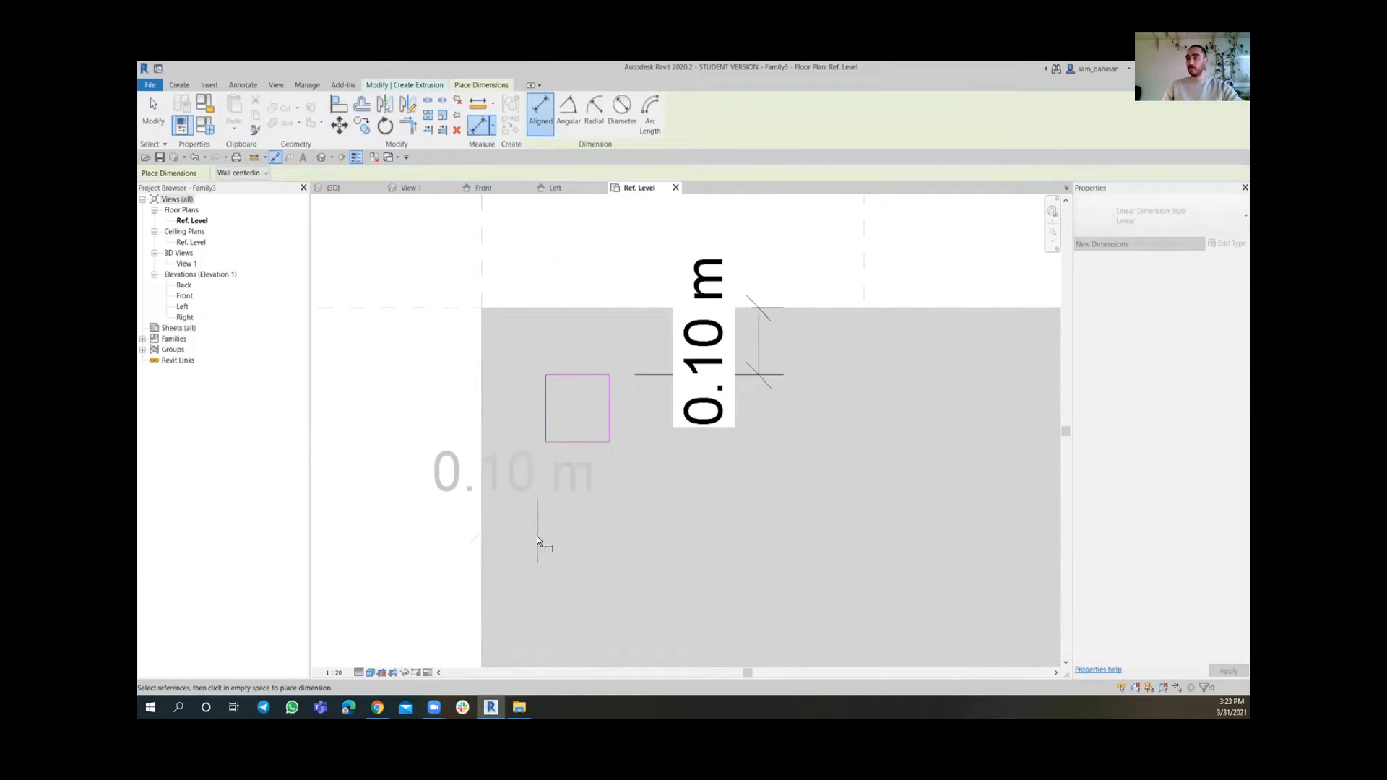
pyautogui.click(527, 552)
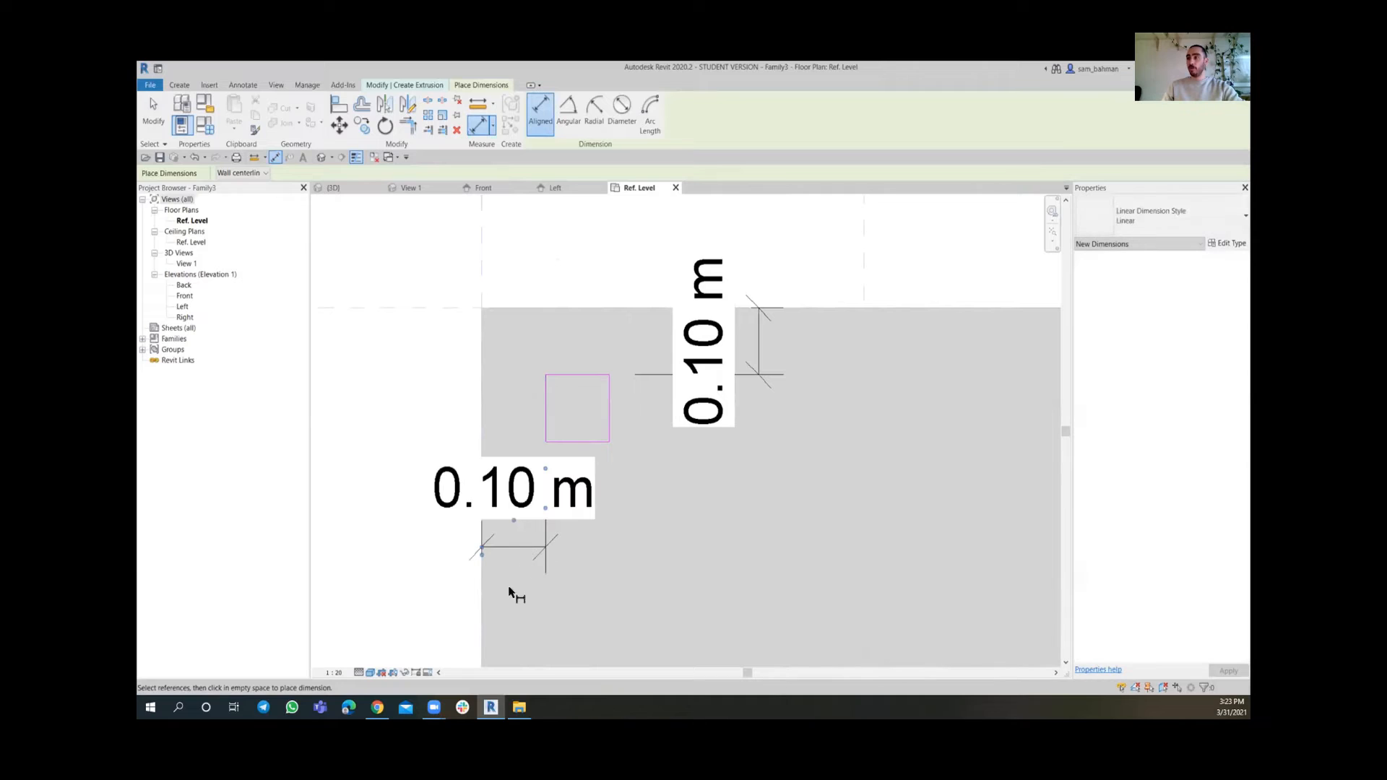
# Set the view scale to 1:5
pyautogui.click(334, 673)
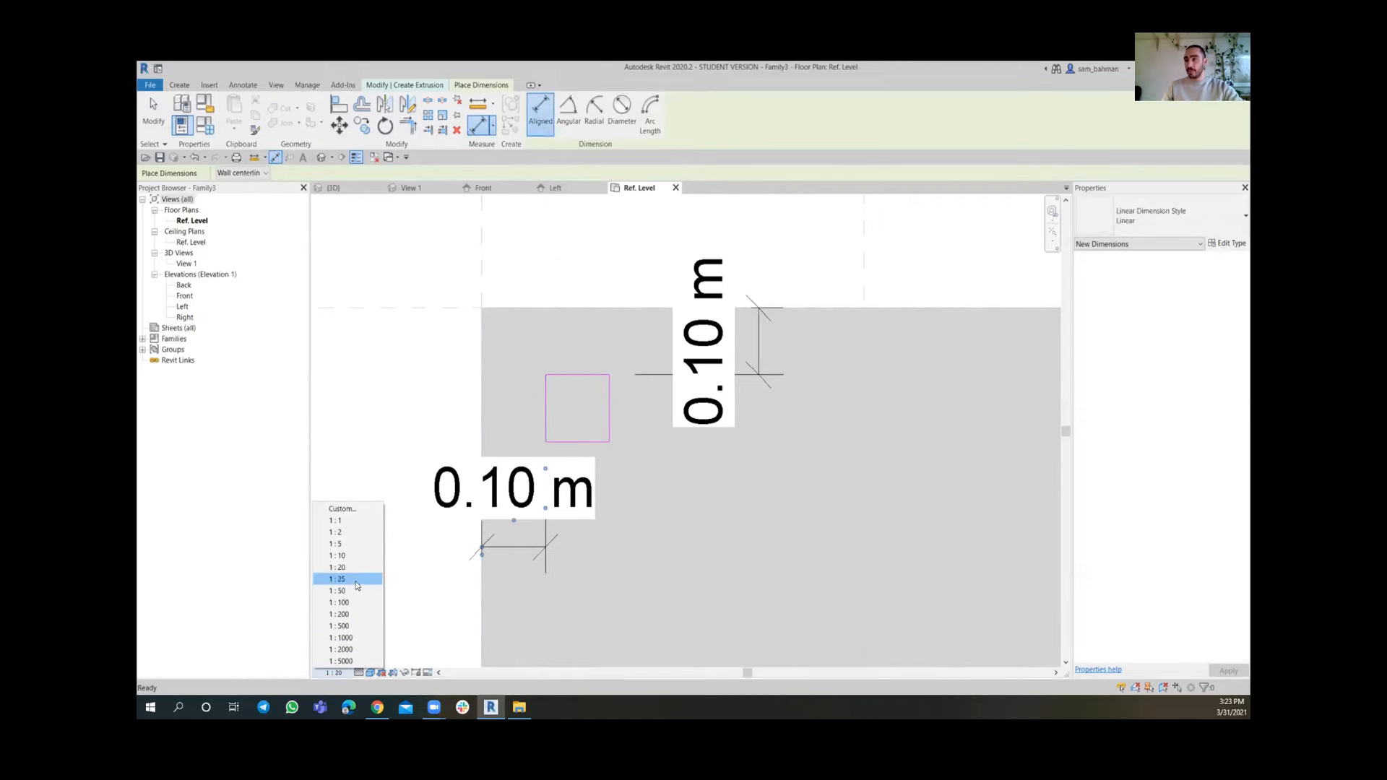
pyautogui.click(337, 544)
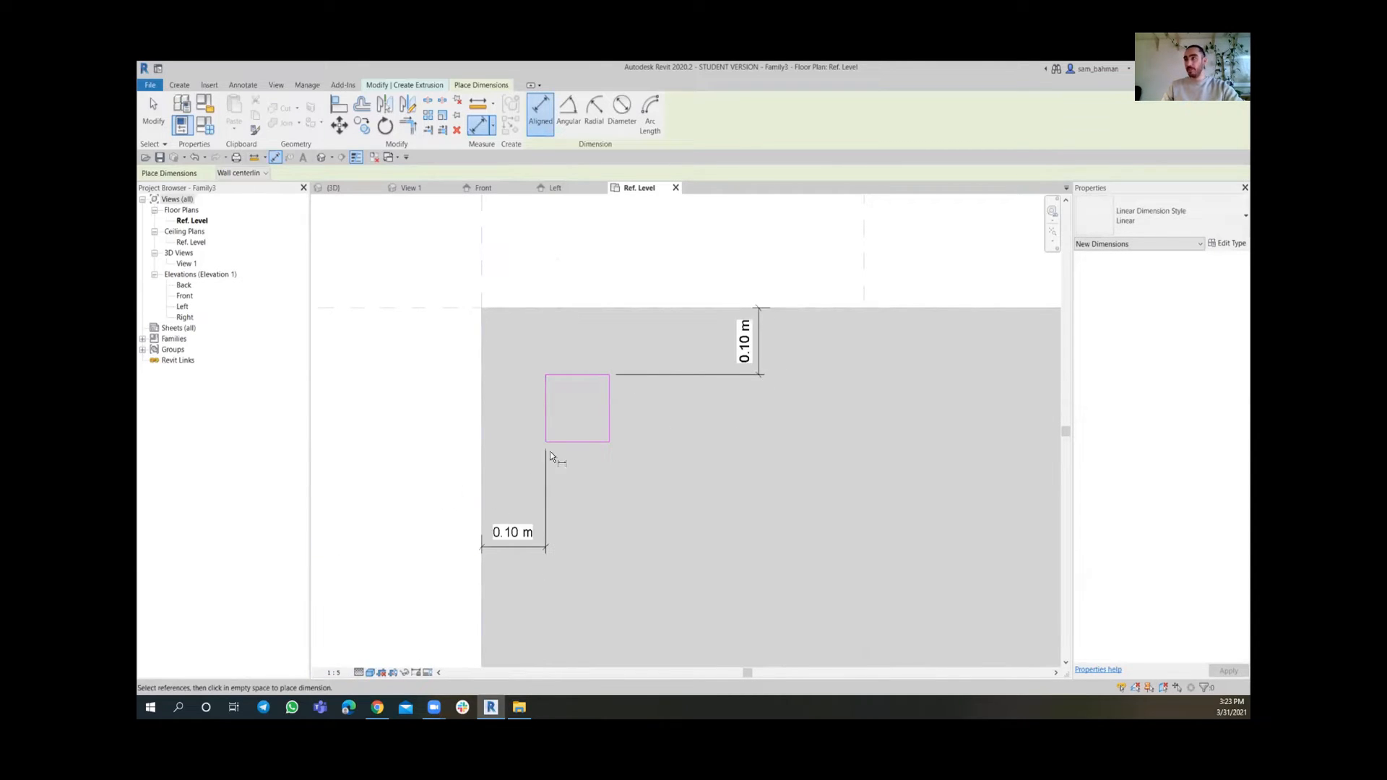
pyautogui.scroll(-3, 549, 451)
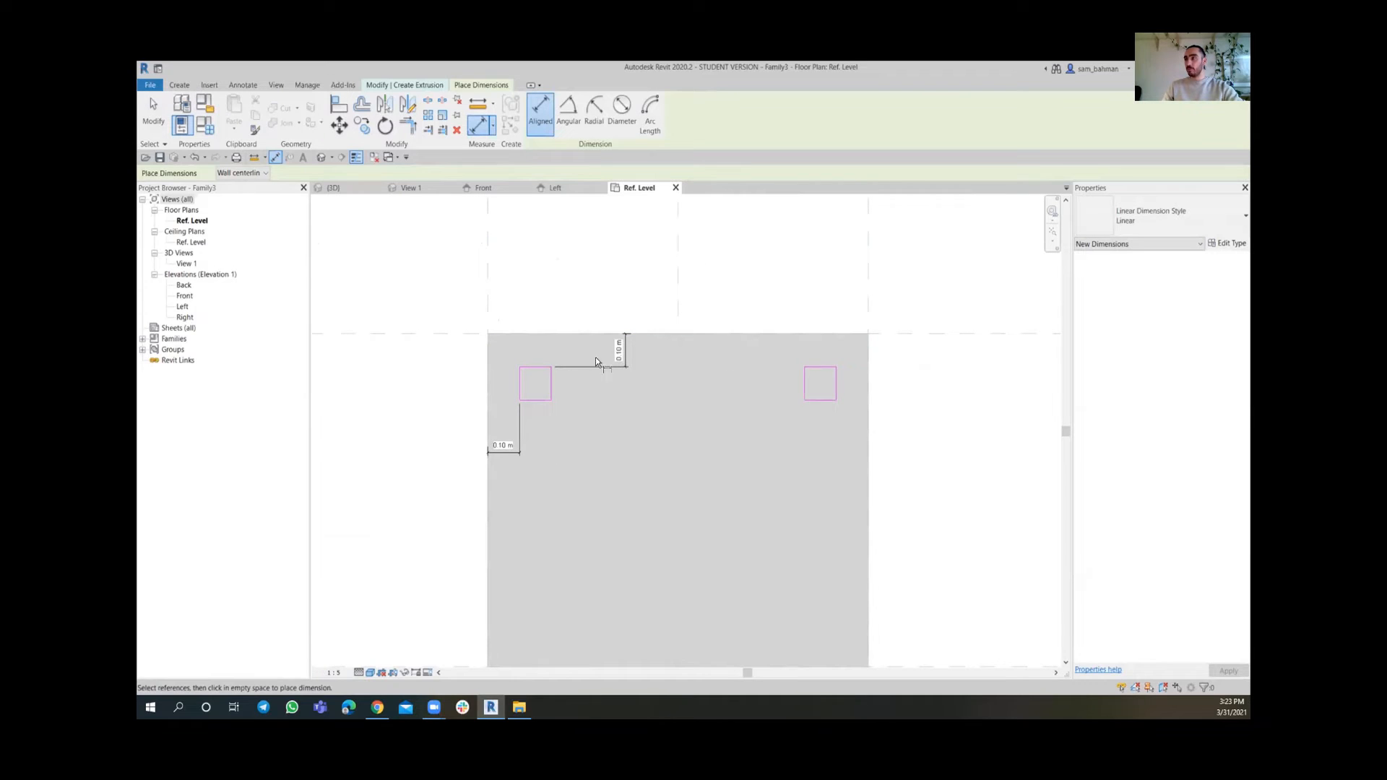
pyautogui.scroll(2, 843, 379)
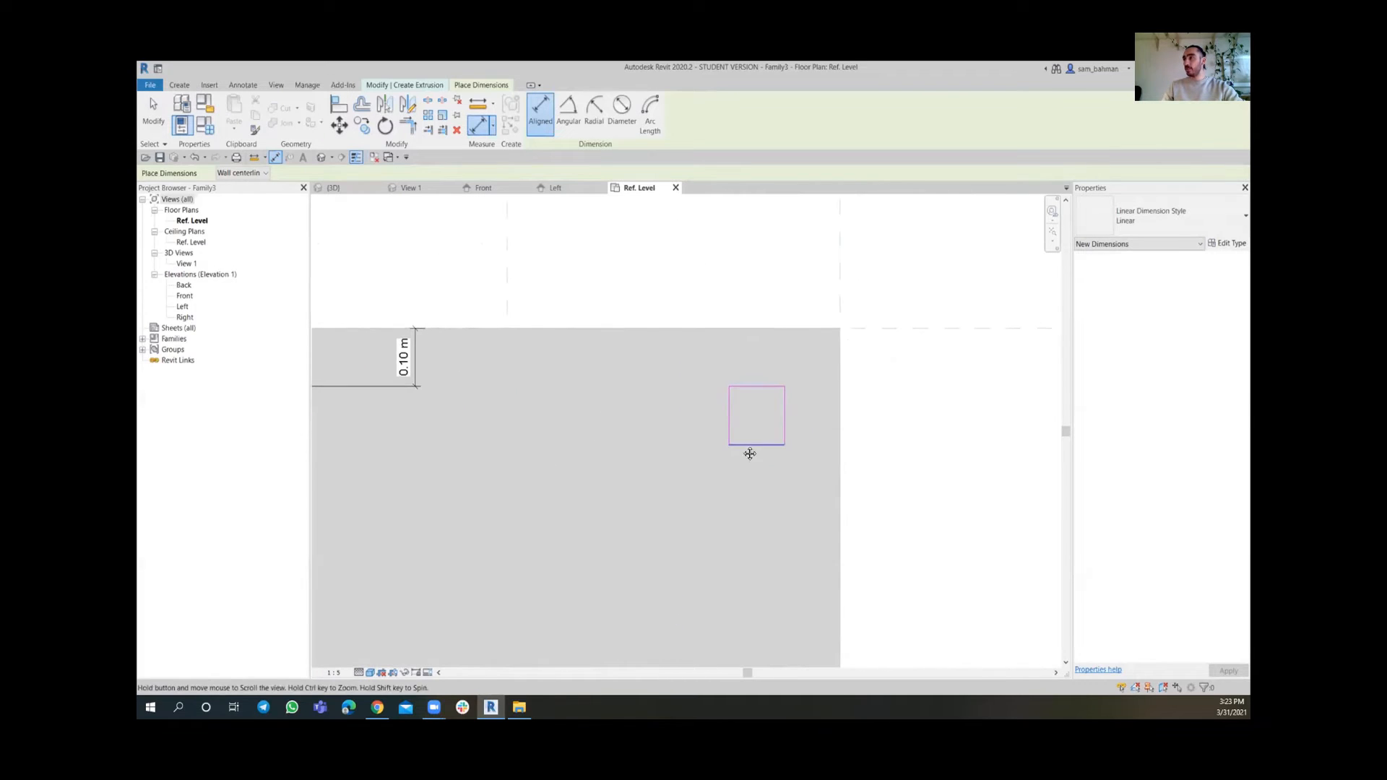
# Dimension the upper-right square's offsets from the slab's right and top edges
pyautogui.click(781, 415)
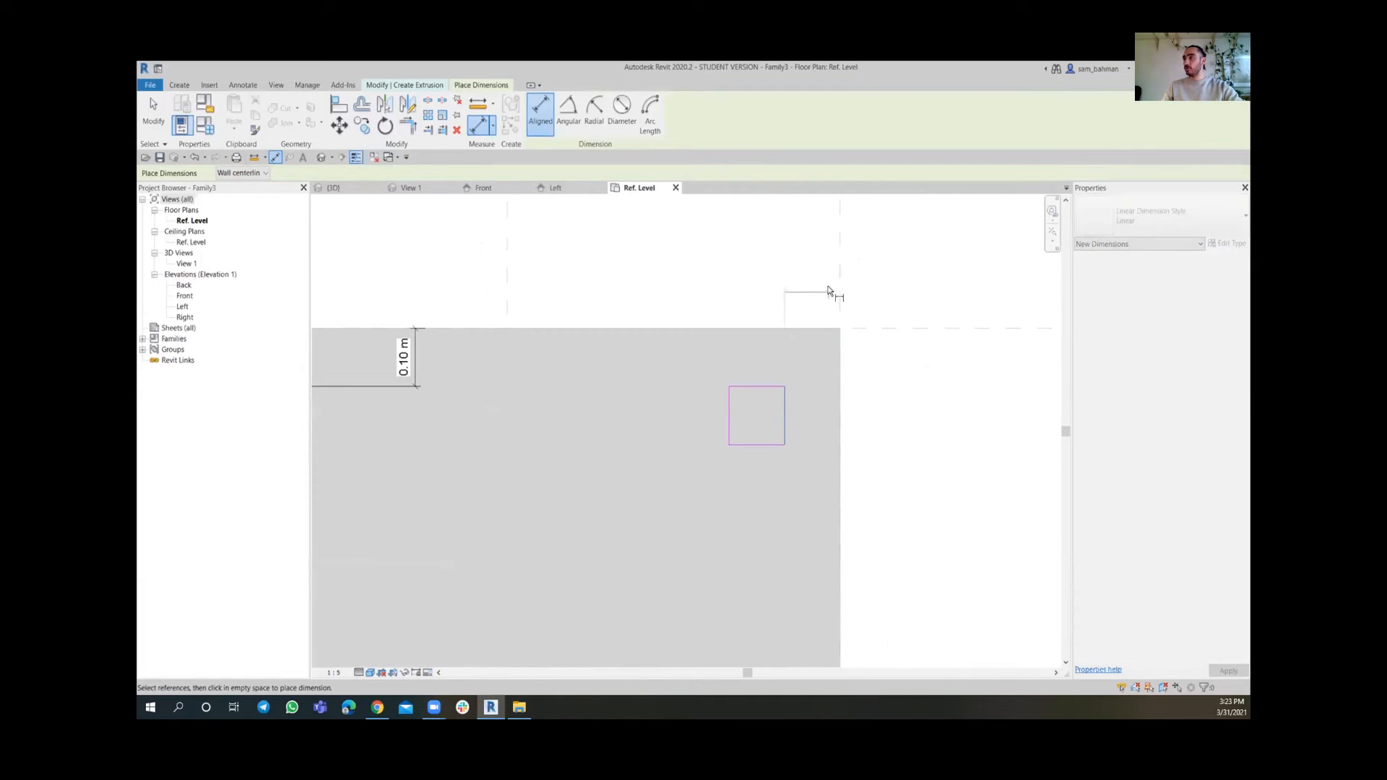
pyautogui.click(807, 500)
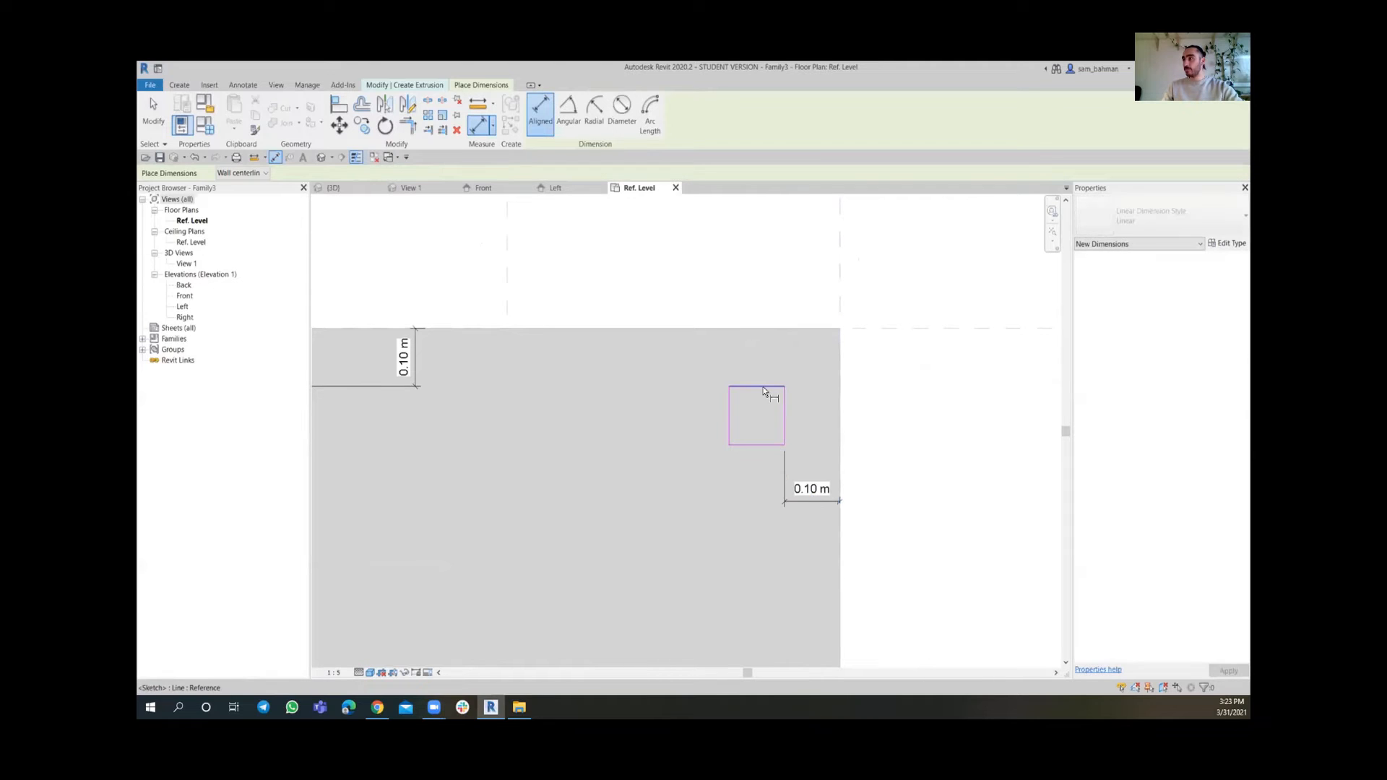
pyautogui.click(880, 329)
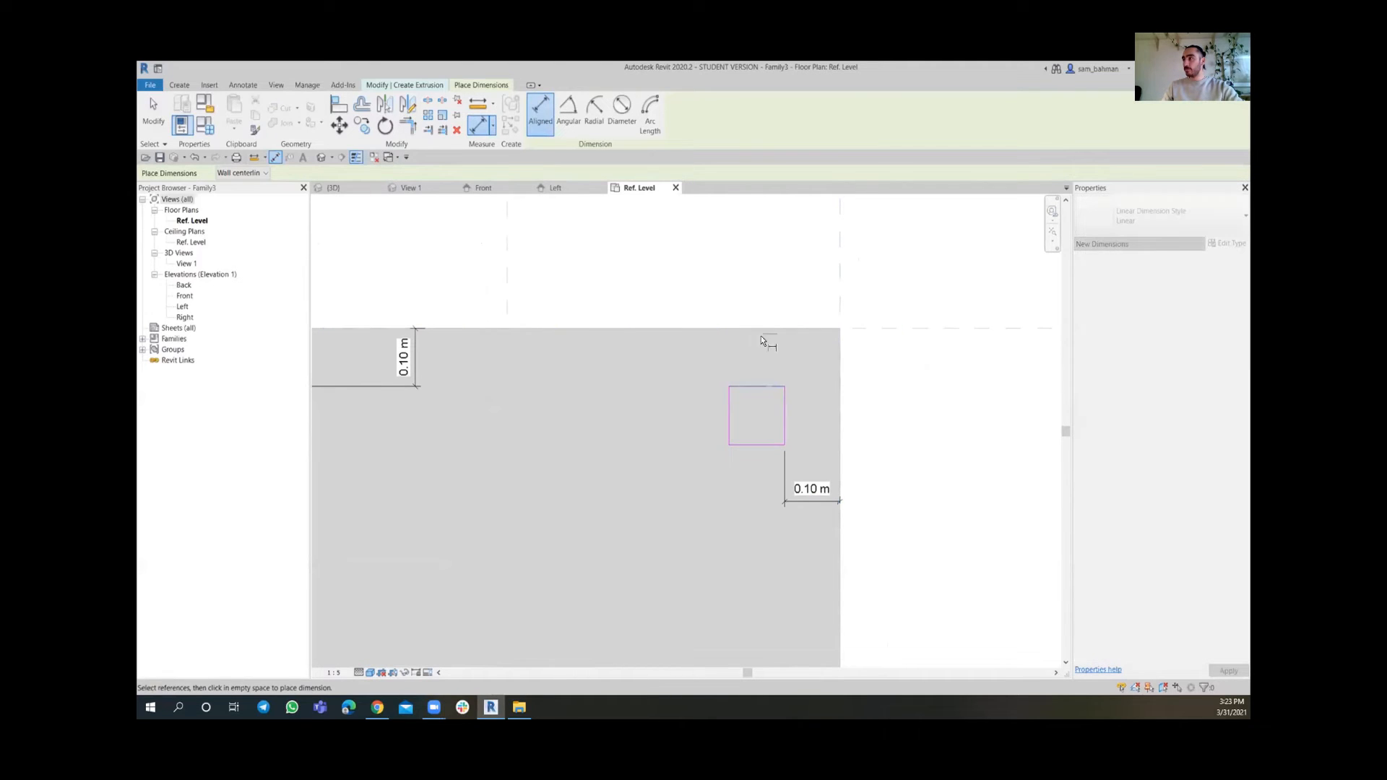
pyautogui.click(665, 359)
# Dimension the distance between the lower-right square and the slab's bottom edge
pyautogui.scroll(-2, 665, 359)
pyautogui.moveTo(709, 434); pyautogui.dragTo(700, 325, button='middle')
pyautogui.moveTo(712, 535); pyautogui.dragTo(705, 379, button='middle')
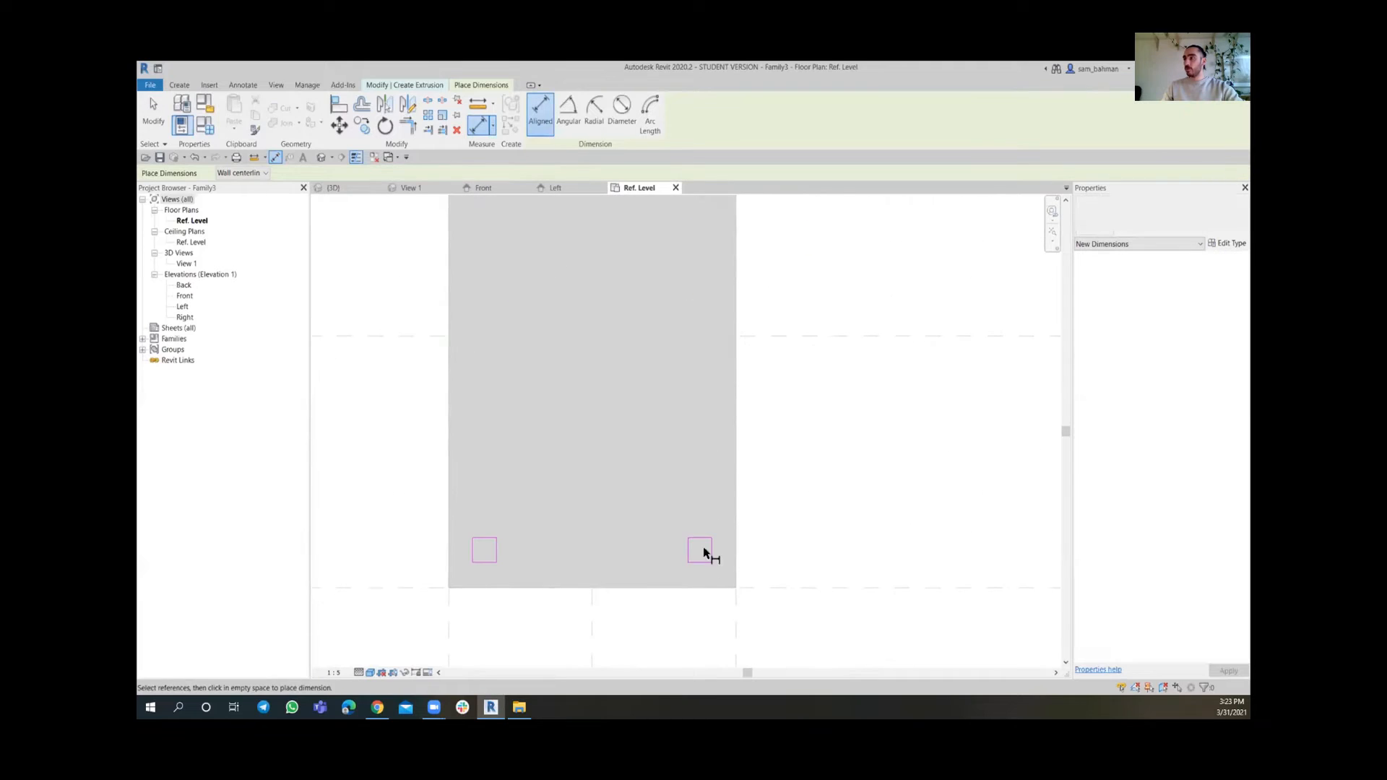
pyautogui.scroll(3, 716, 571)
pyautogui.click(798, 601)
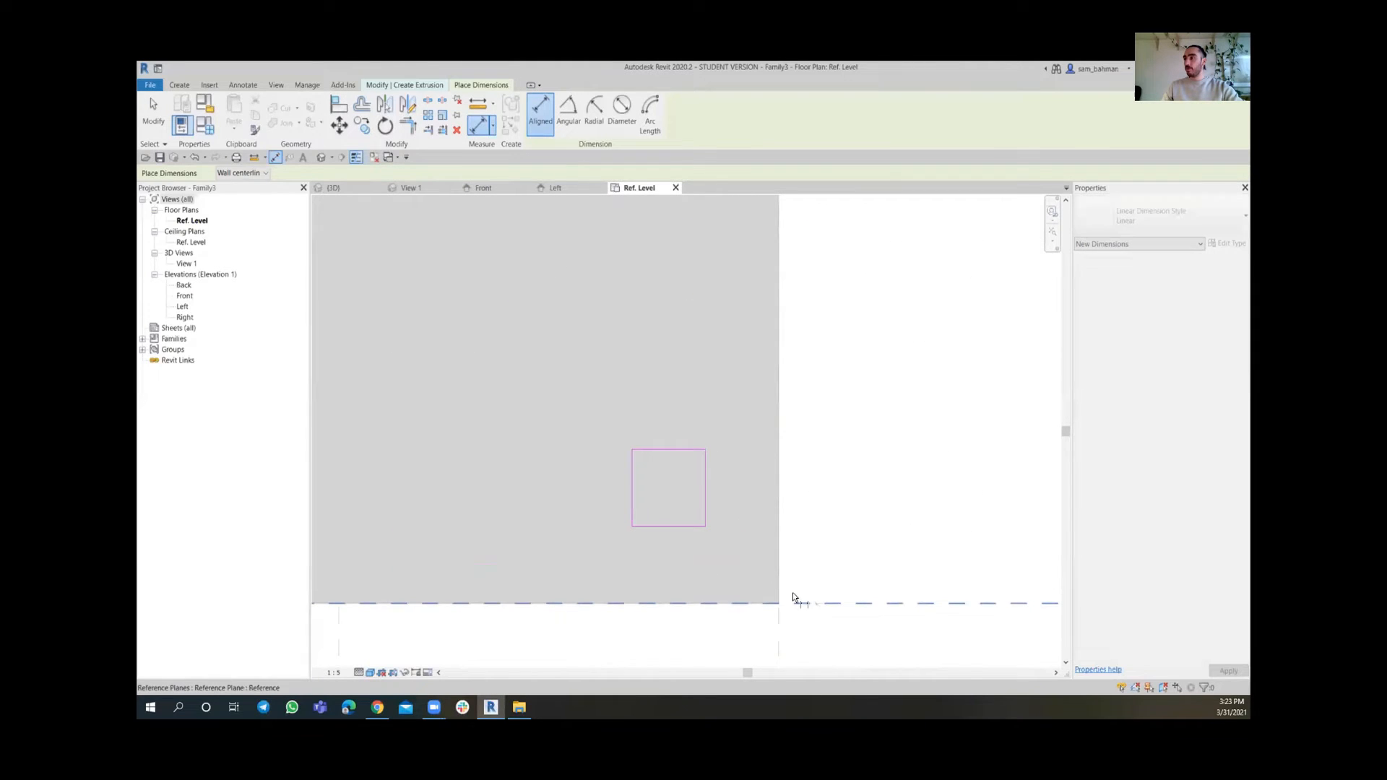
pyautogui.click(670, 526)
pyautogui.click(673, 565)
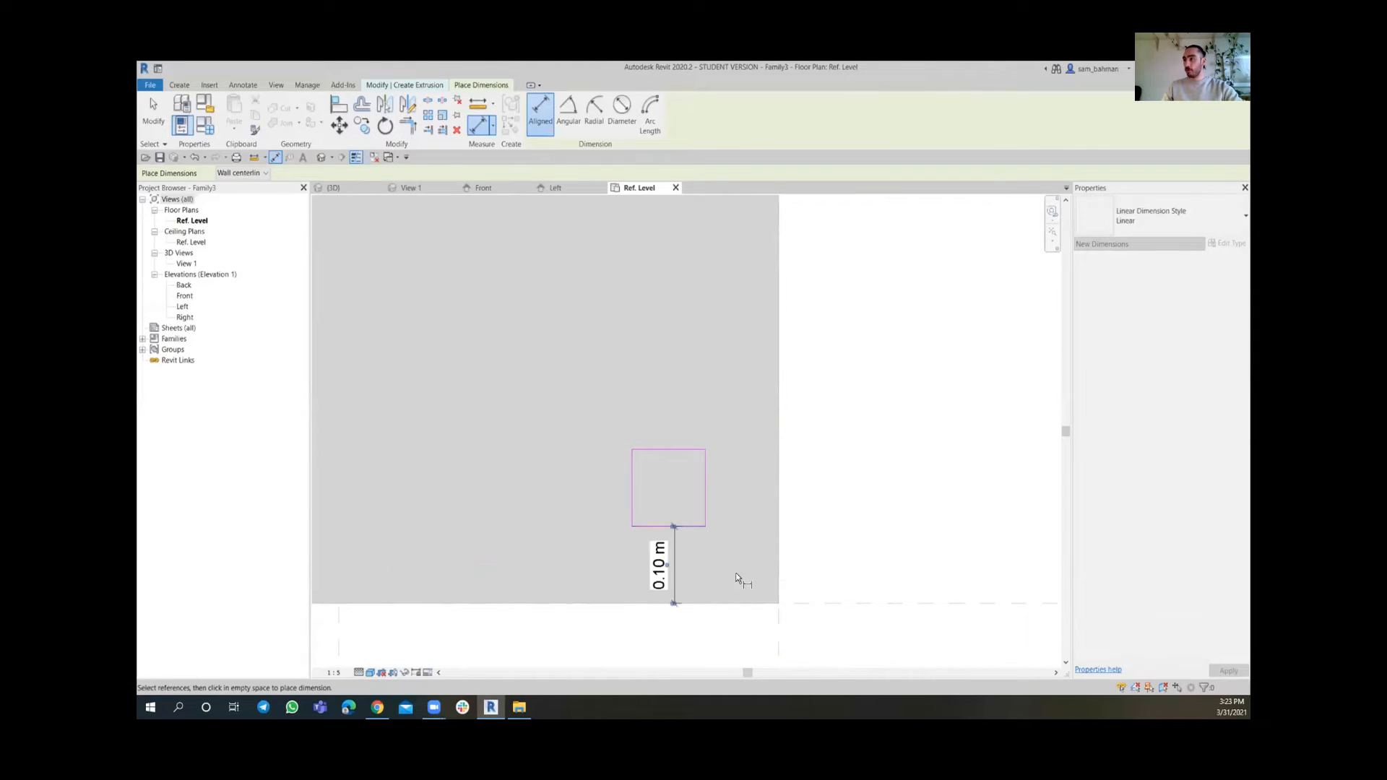
# Dimension the distance between the lower-right square and the slab's right edge
pyautogui.click(705, 494)
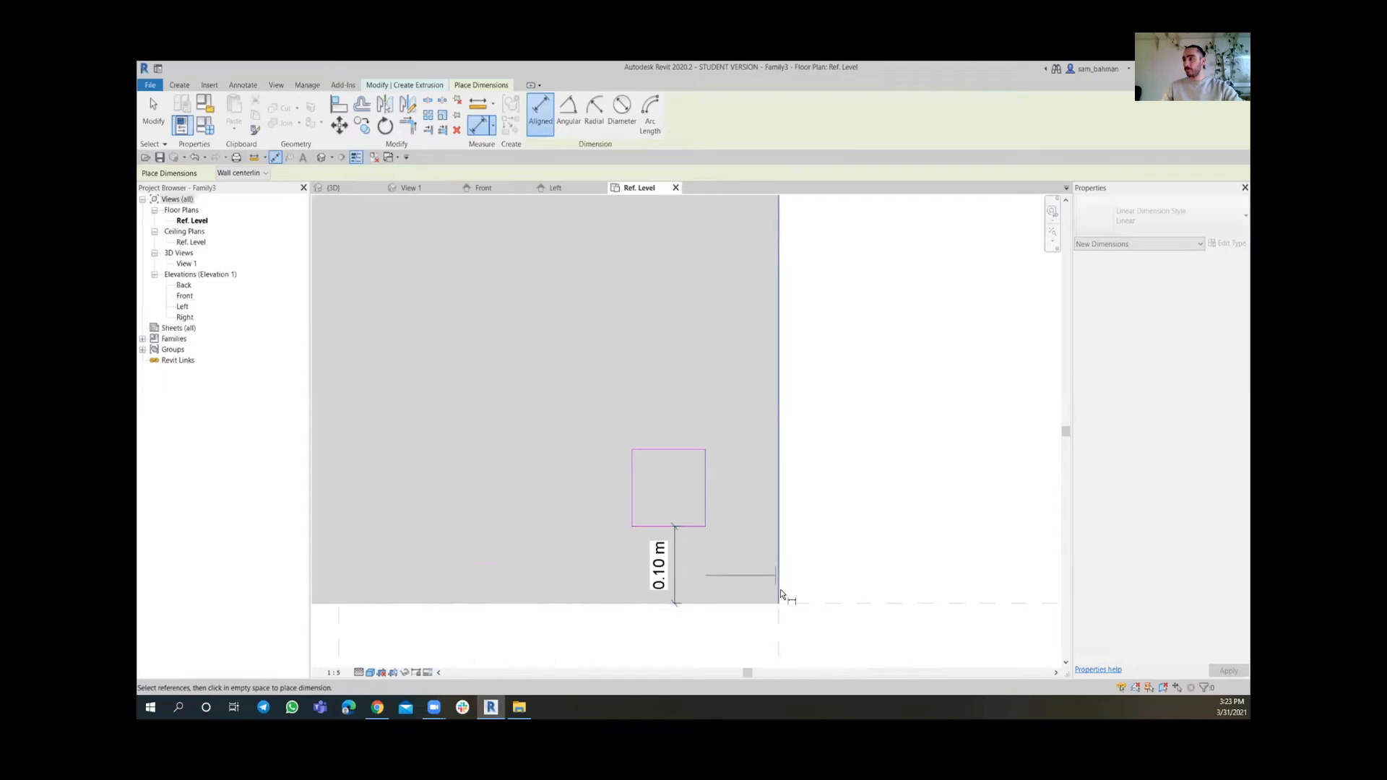
pyautogui.click(779, 629)
pyautogui.click(743, 409)
pyautogui.scroll(-2, 743, 409)
pyautogui.moveTo(755, 495); pyautogui.dragTo(961, 501, button='middle')
pyautogui.moveTo(616, 505); pyautogui.dragTo(721, 503, button='middle')
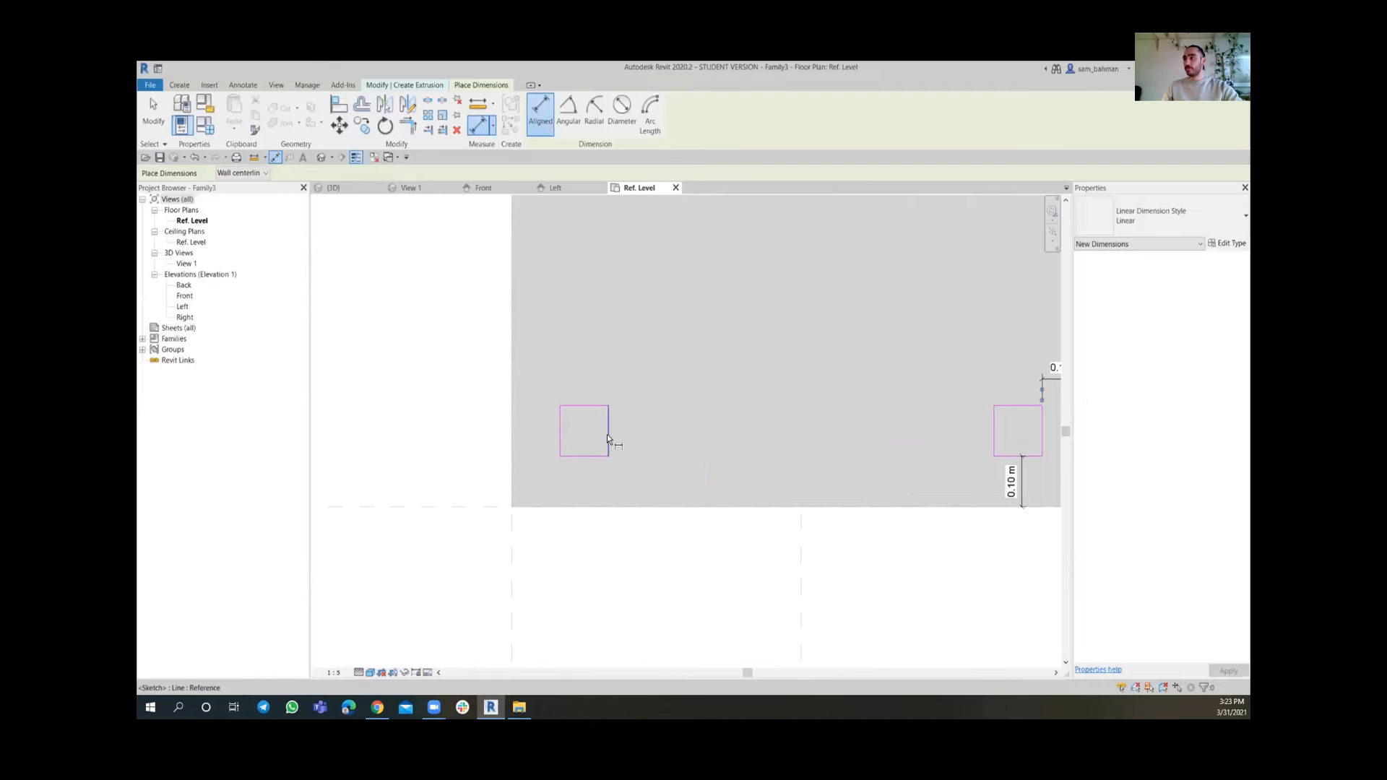
# Dimension the lower-left square's offsets from the slab's left and bottom edges
pyautogui.click(609, 435)
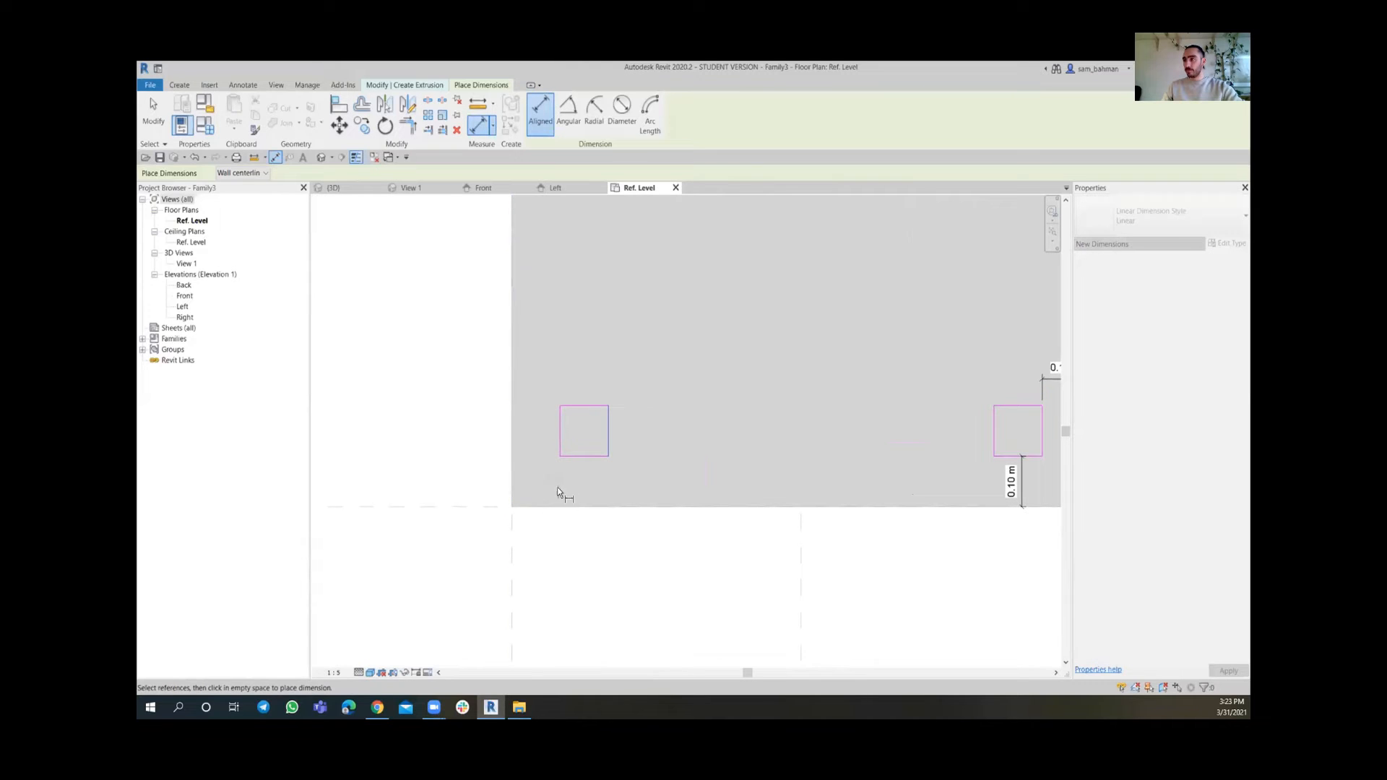
pyautogui.press('Escape')
pyautogui.click(560, 437)
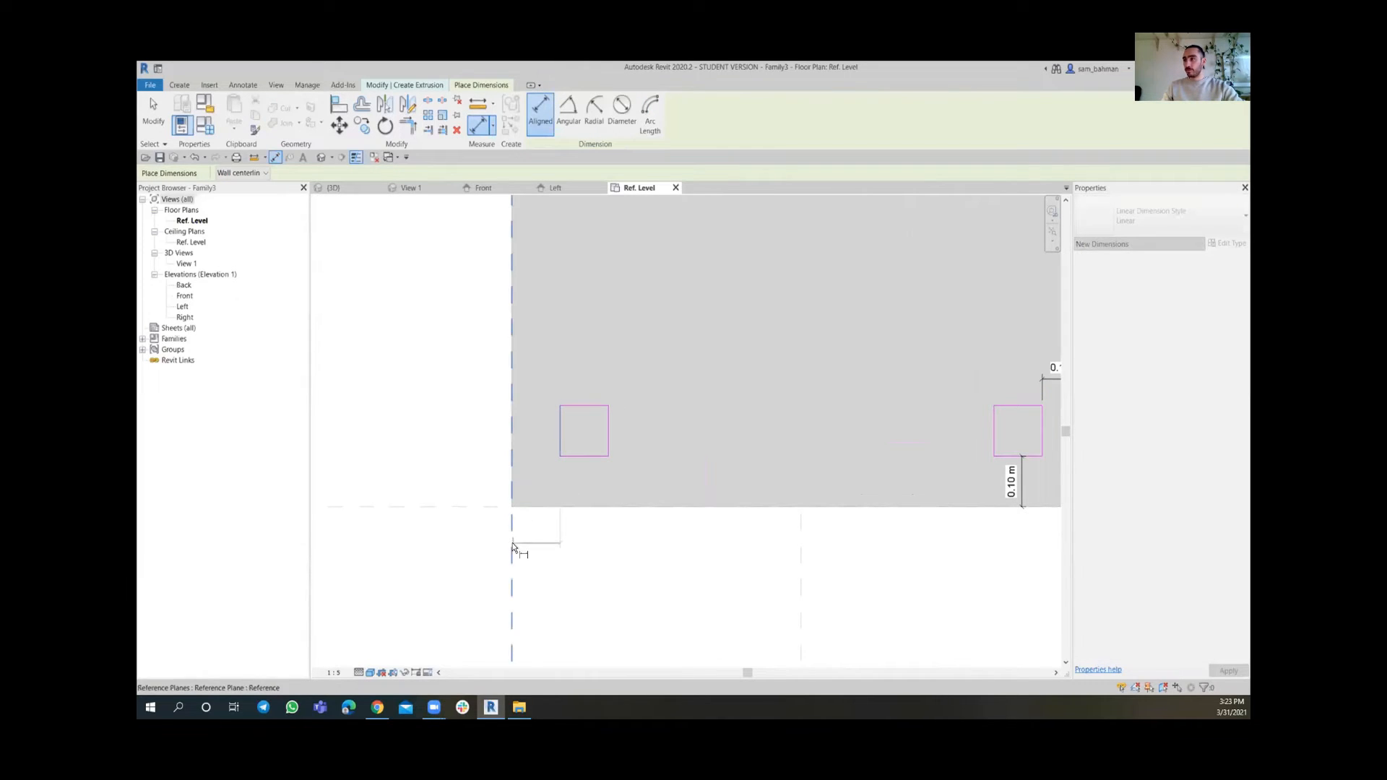
pyautogui.click(512, 360)
pyautogui.click(528, 361)
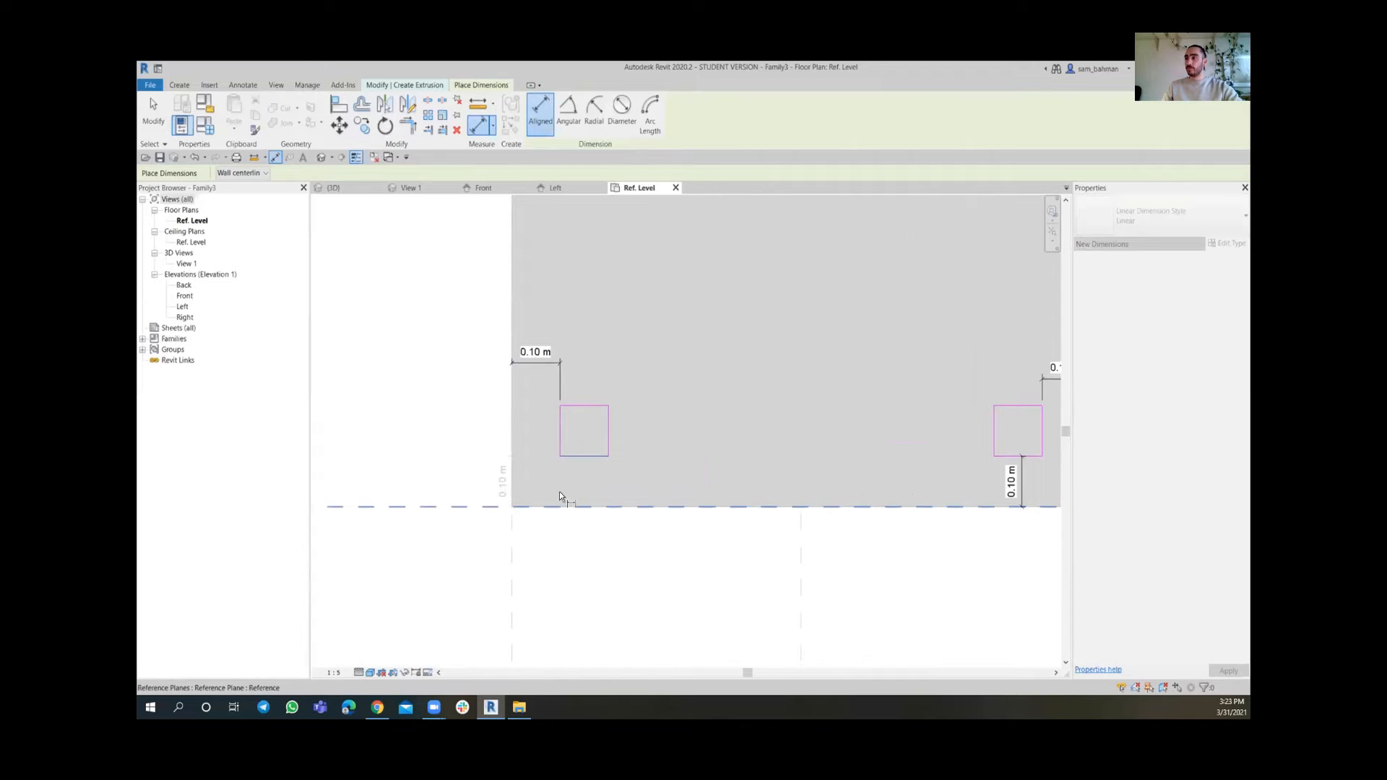
pyautogui.scroll(3, 610, 487)
pyautogui.scroll(-6, 716, 418)
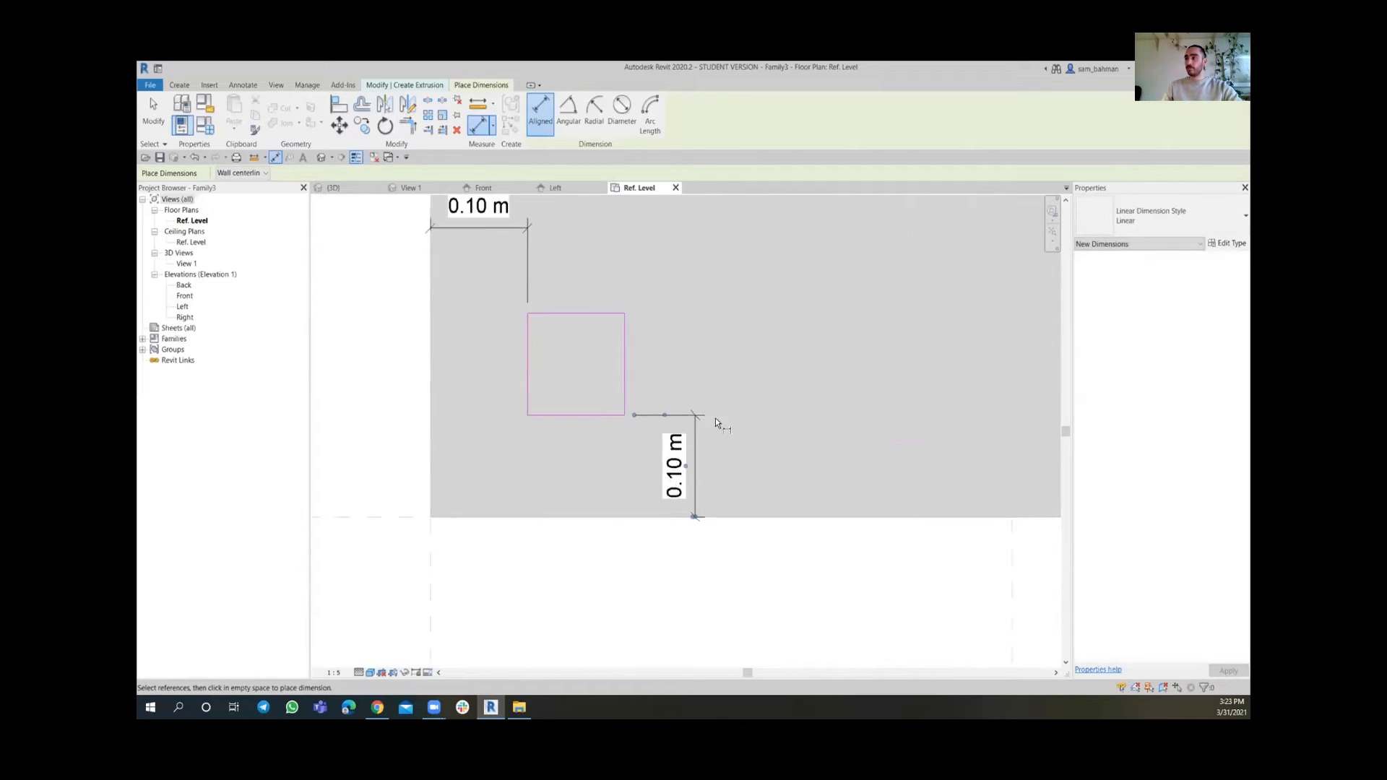
pyautogui.moveTo(727, 405); pyautogui.dragTo(648, 510, button='middle')
pyautogui.press('Escape')
# Select all eight square-to-slab-edge dimensions and label them with a new family parameter named Support dis
pyautogui.scroll(-3, 694, 547)
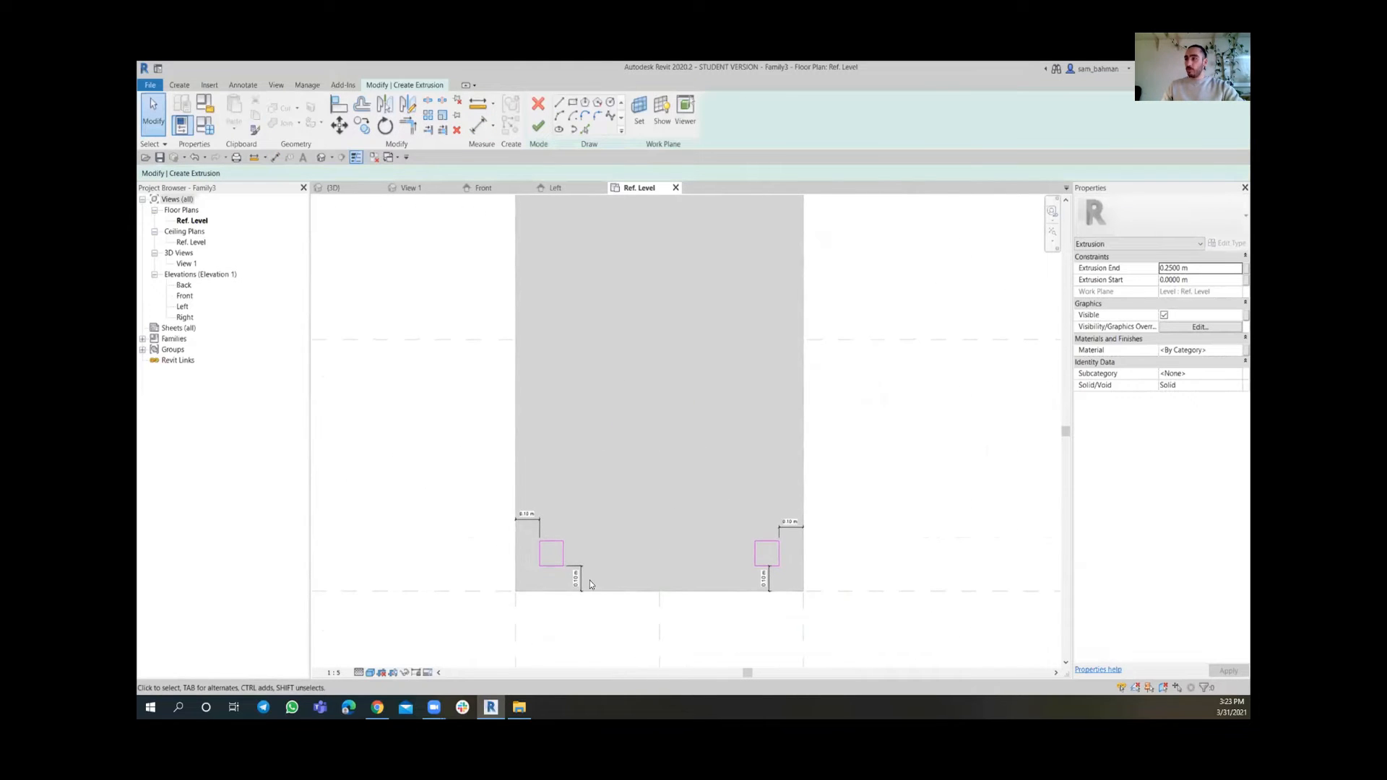
pyautogui.scroll(2, 587, 582)
pyautogui.click(586, 581)
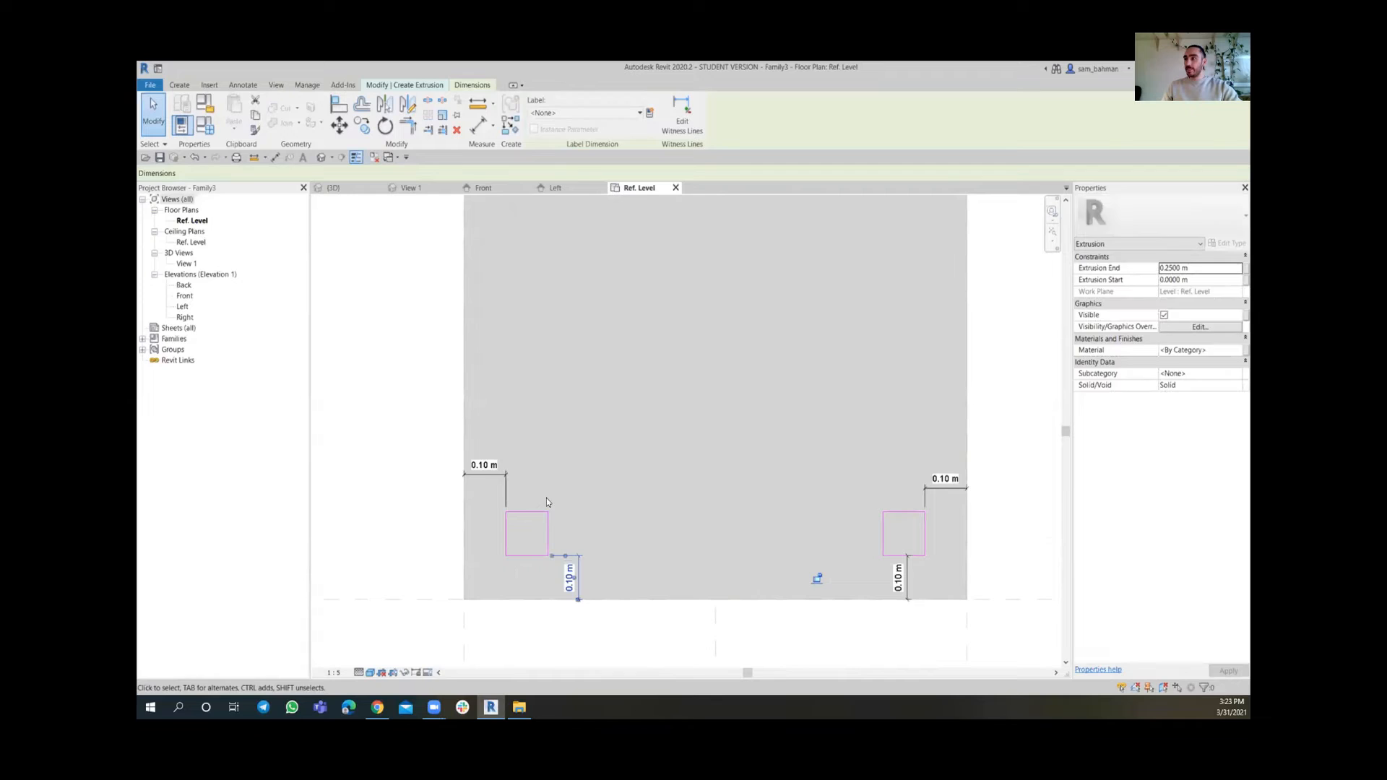
pyautogui.keyDown('ctrl'); pyautogui.click(507, 482); pyautogui.keyUp('ctrl')
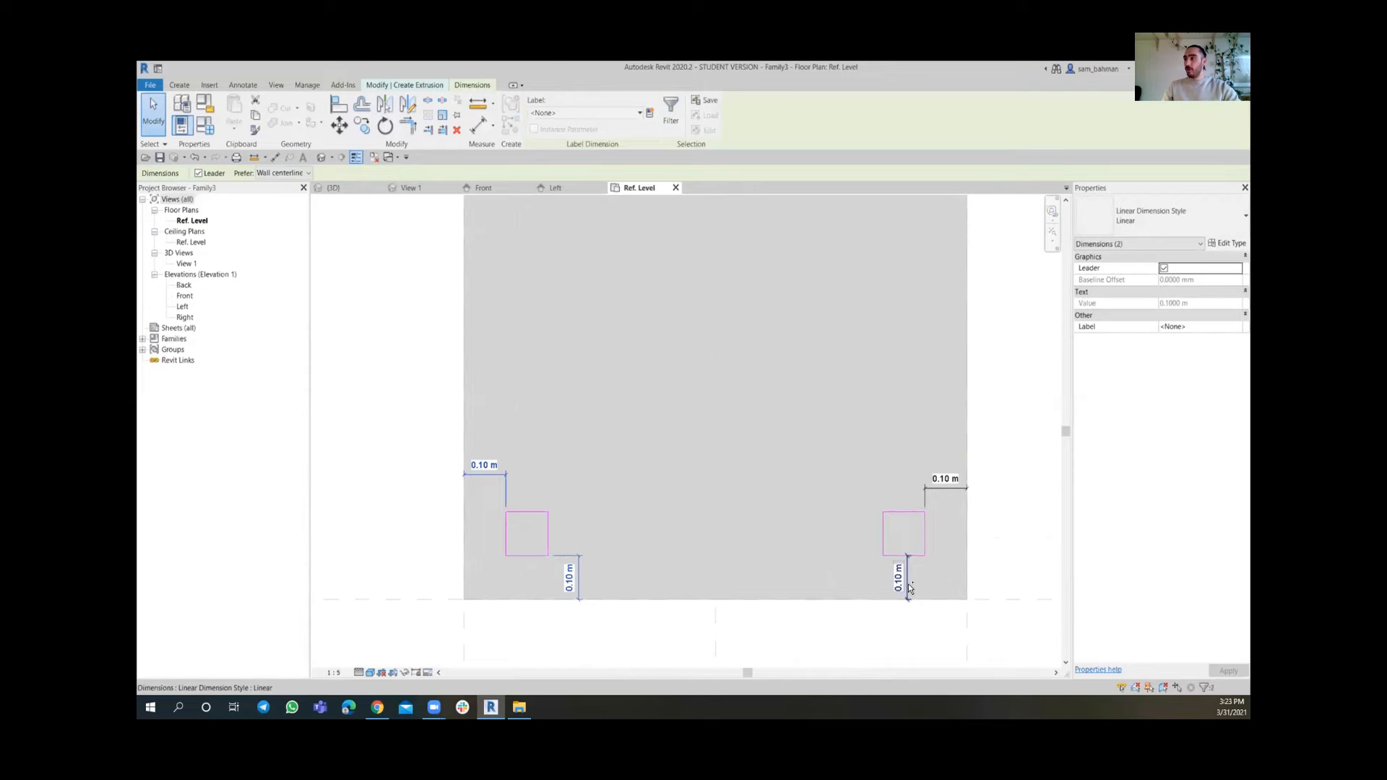
pyautogui.keyDown('ctrl'); pyautogui.click(908, 583); pyautogui.keyUp('ctrl')
pyautogui.keyDown('ctrl'); pyautogui.click(943, 492); pyautogui.keyUp('ctrl')
pyautogui.scroll(-2, 690, 455)
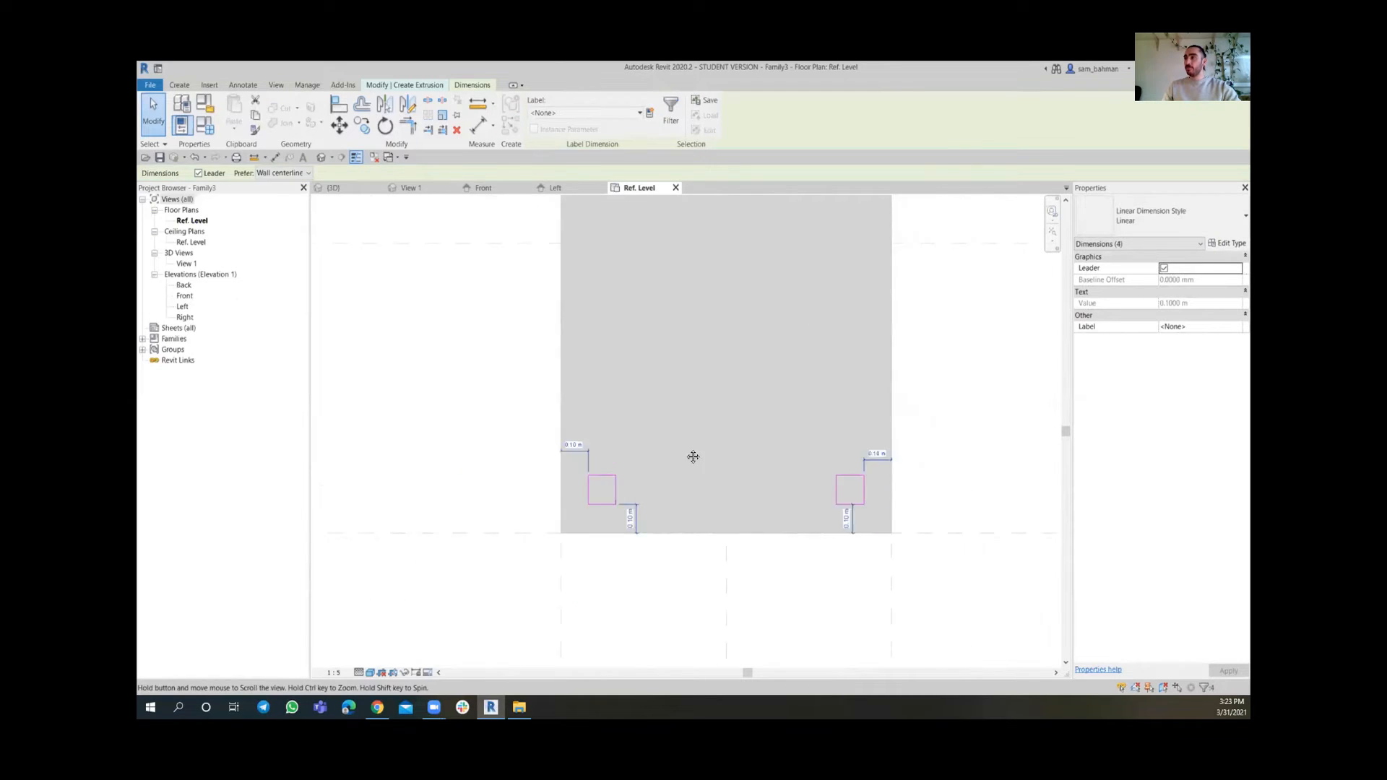
pyautogui.moveTo(690, 455); pyautogui.dragTo(520, 331, button='middle')
pyautogui.scroll(3, 535, 404)
pyautogui.scroll(1, 546, 462)
pyautogui.keyDown('ctrl'); pyautogui.click(548, 467); pyautogui.keyUp('ctrl')
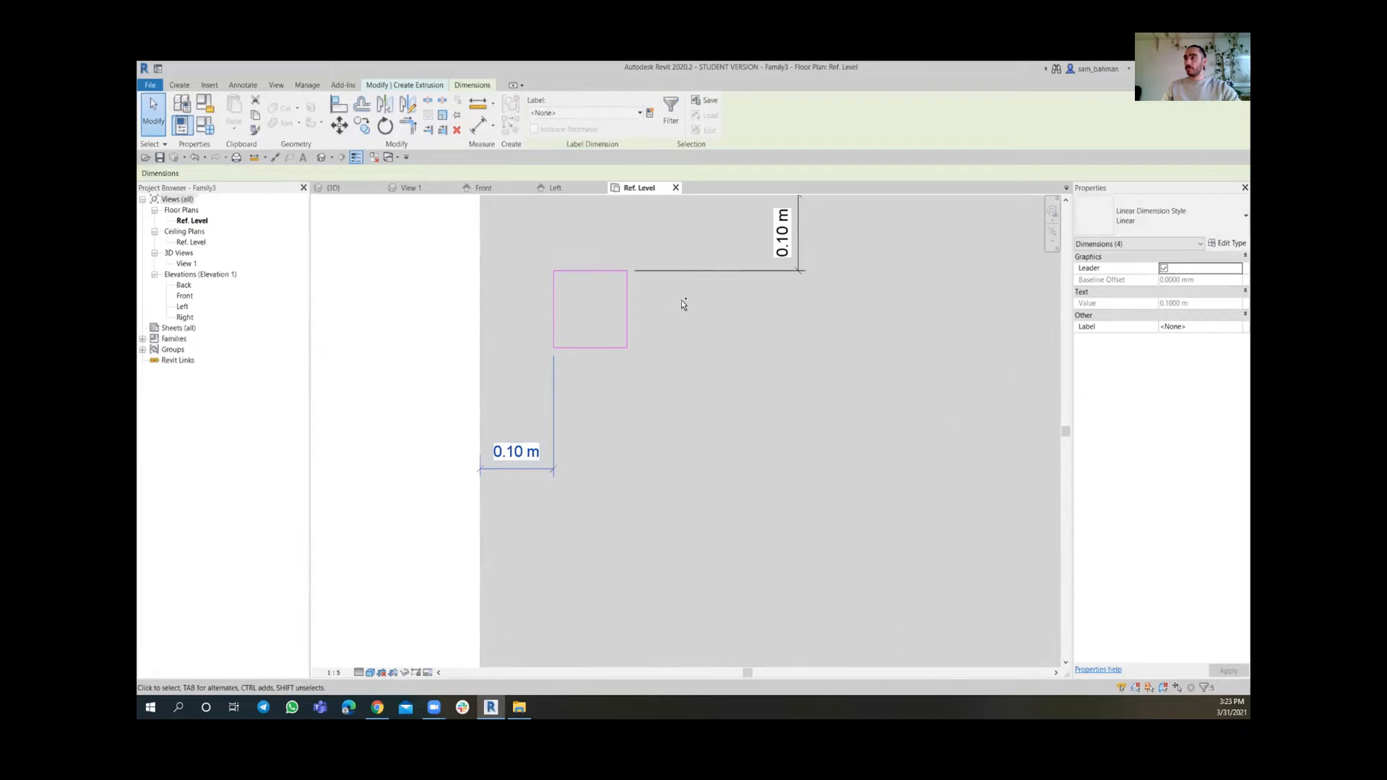
pyautogui.keyDown('ctrl'); pyautogui.click(699, 272); pyautogui.keyUp('ctrl')
pyautogui.scroll(-2, 703, 280)
pyautogui.moveTo(921, 313); pyautogui.dragTo(774, 445, button='middle')
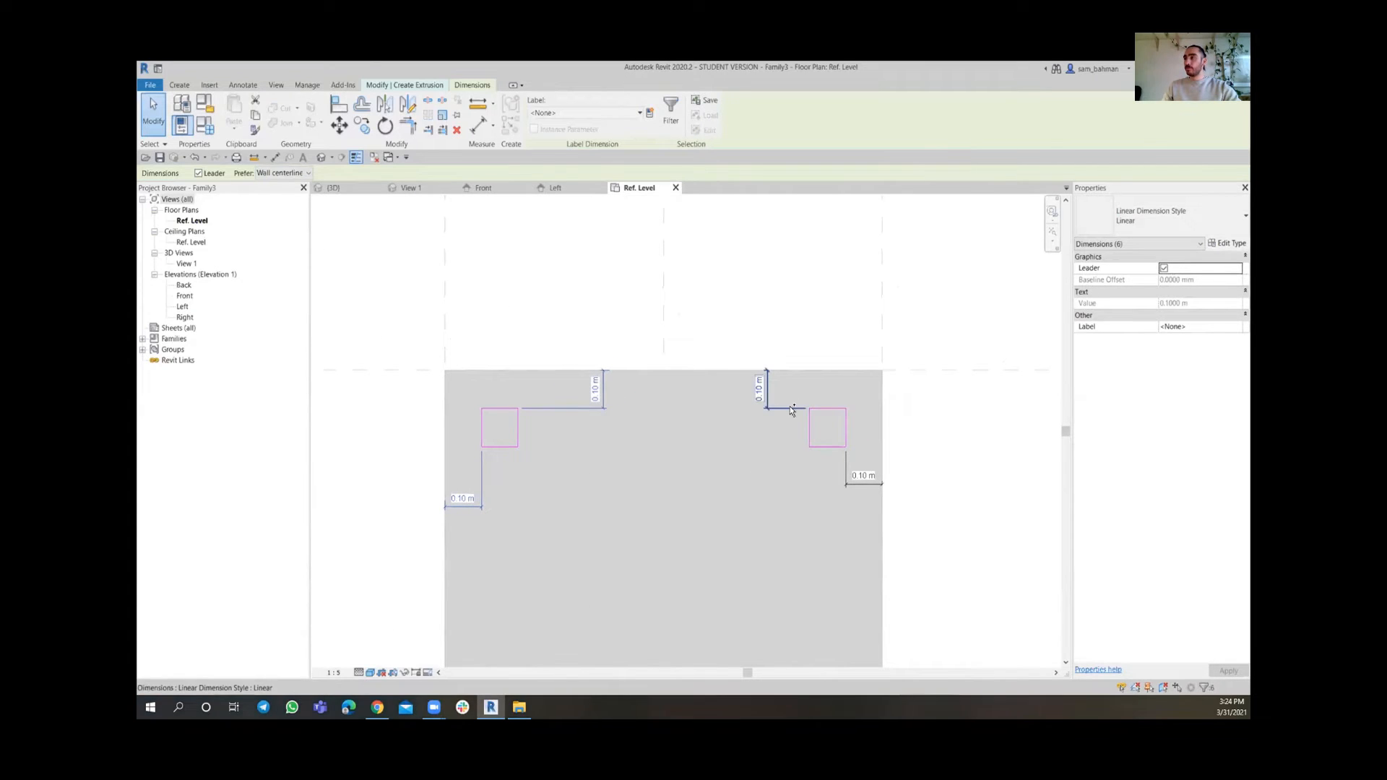
pyautogui.keyDown('ctrl'); pyautogui.click(865, 485); pyautogui.keyUp('ctrl')
pyautogui.keyDown('ctrl'); pyautogui.click(866, 484); pyautogui.keyUp('ctrl')
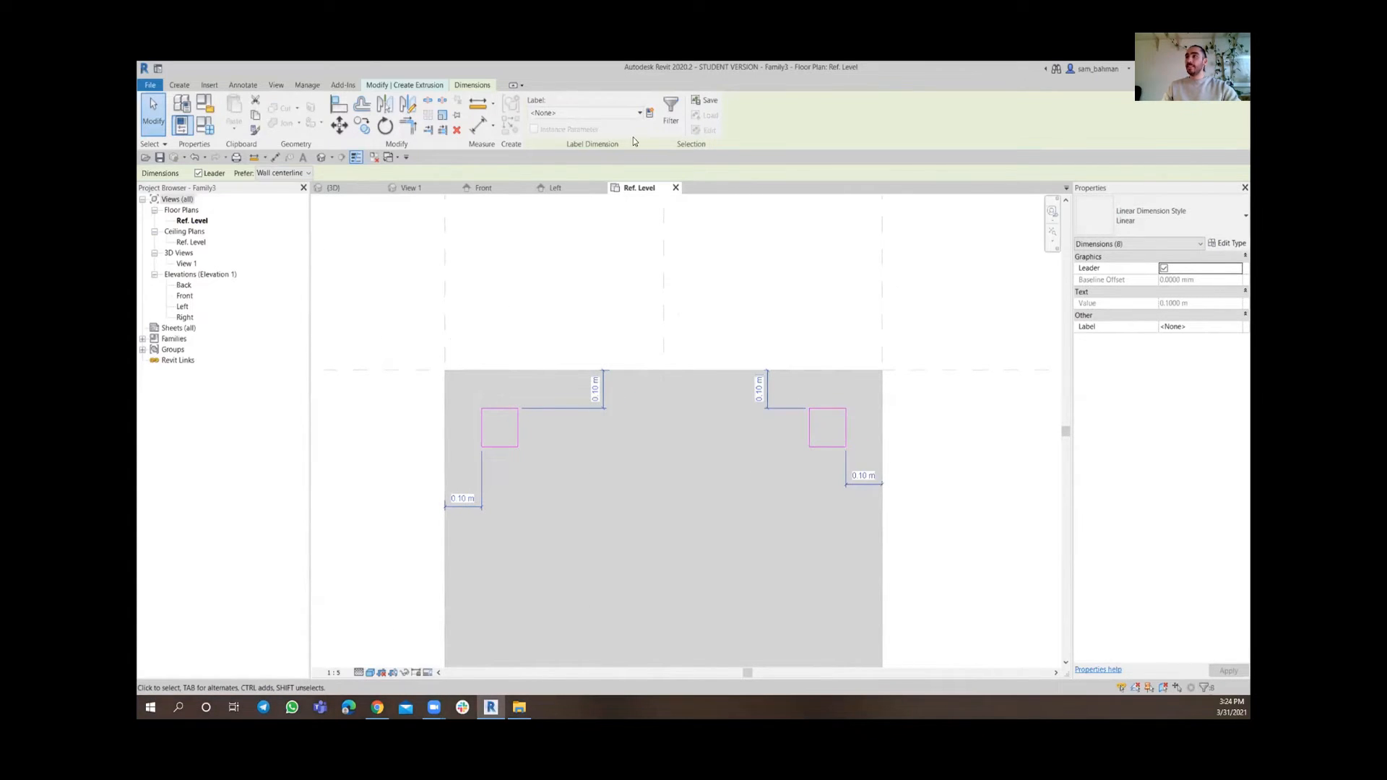
pyautogui.click(650, 114)
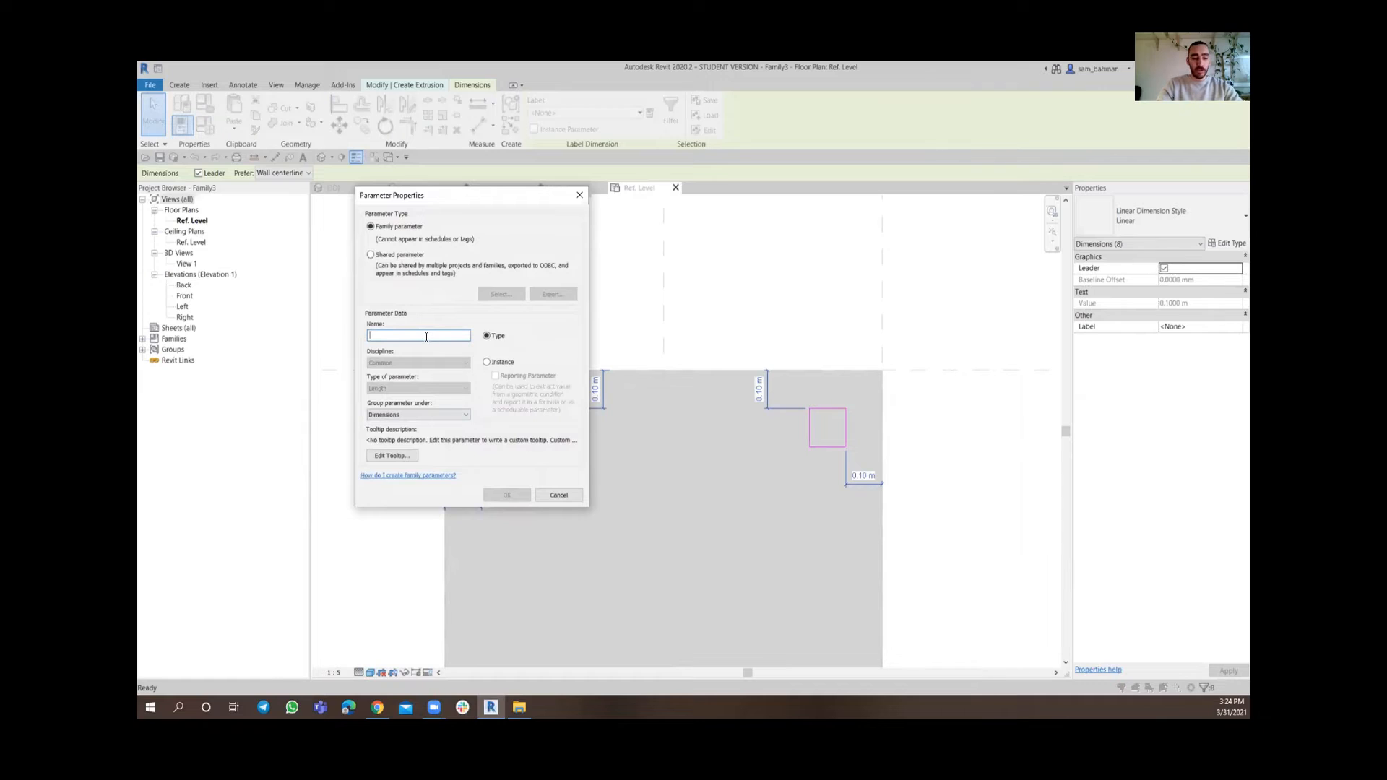
pyautogui.write('Support')
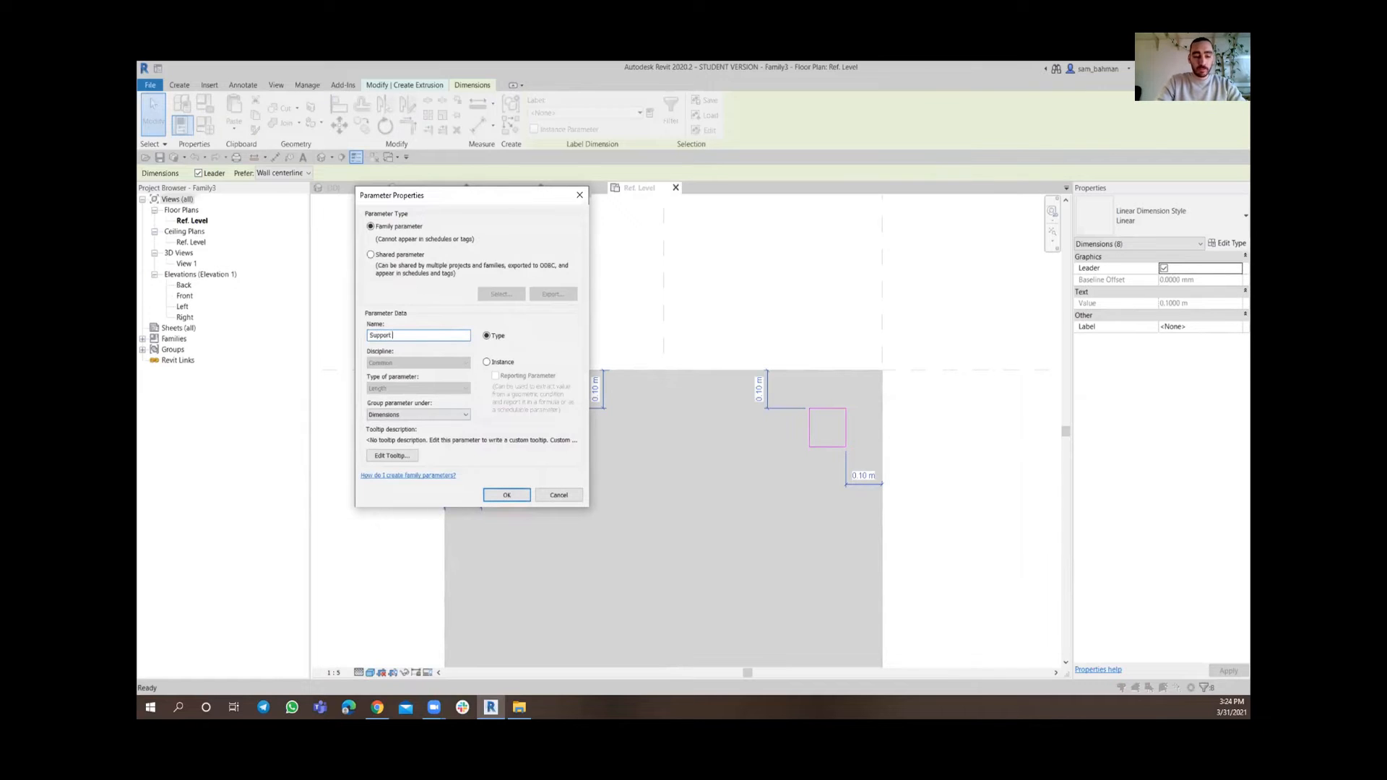
pyautogui.write(' dis')
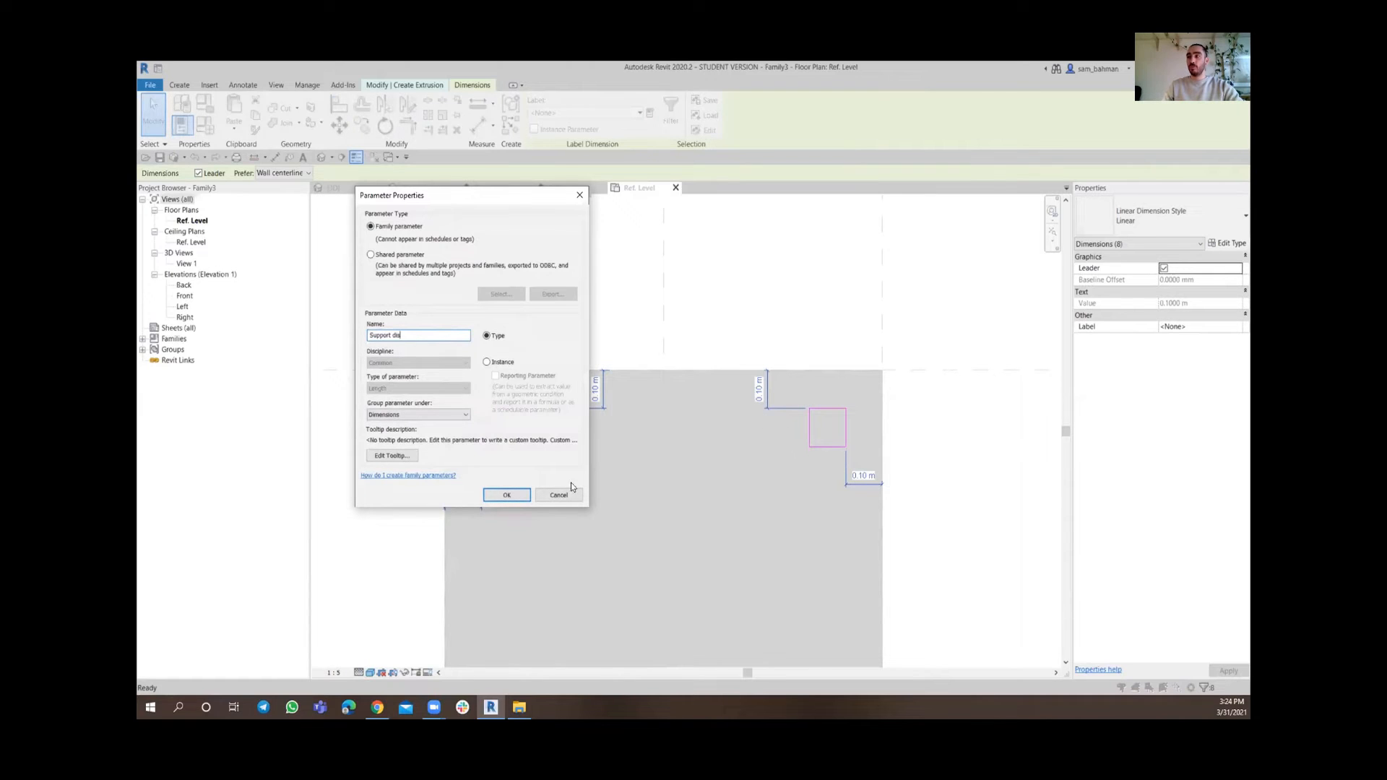
pyautogui.click(507, 494)
pyautogui.click(942, 477)
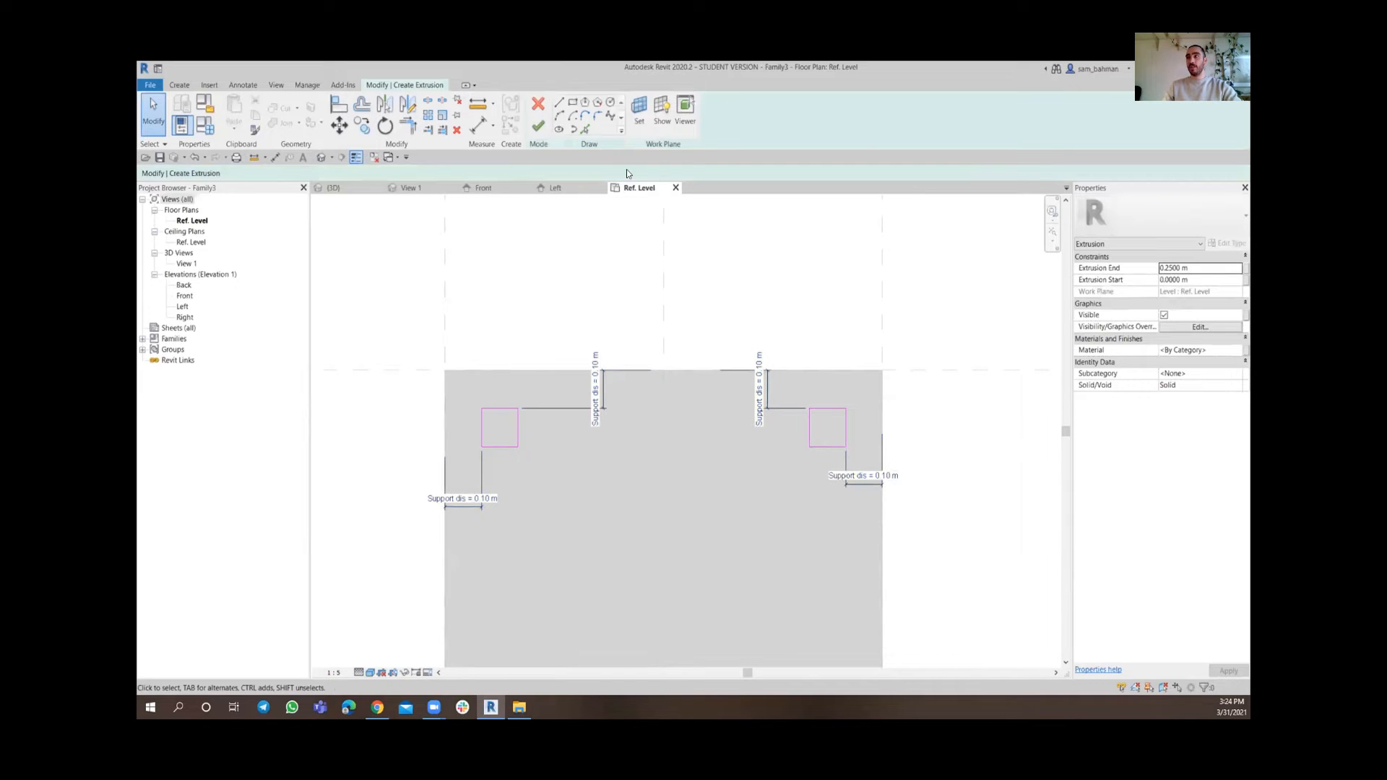
# Dimension the width and height of the upper-left square
pyautogui.click(477, 127)
pyautogui.scroll(4, 521, 435)
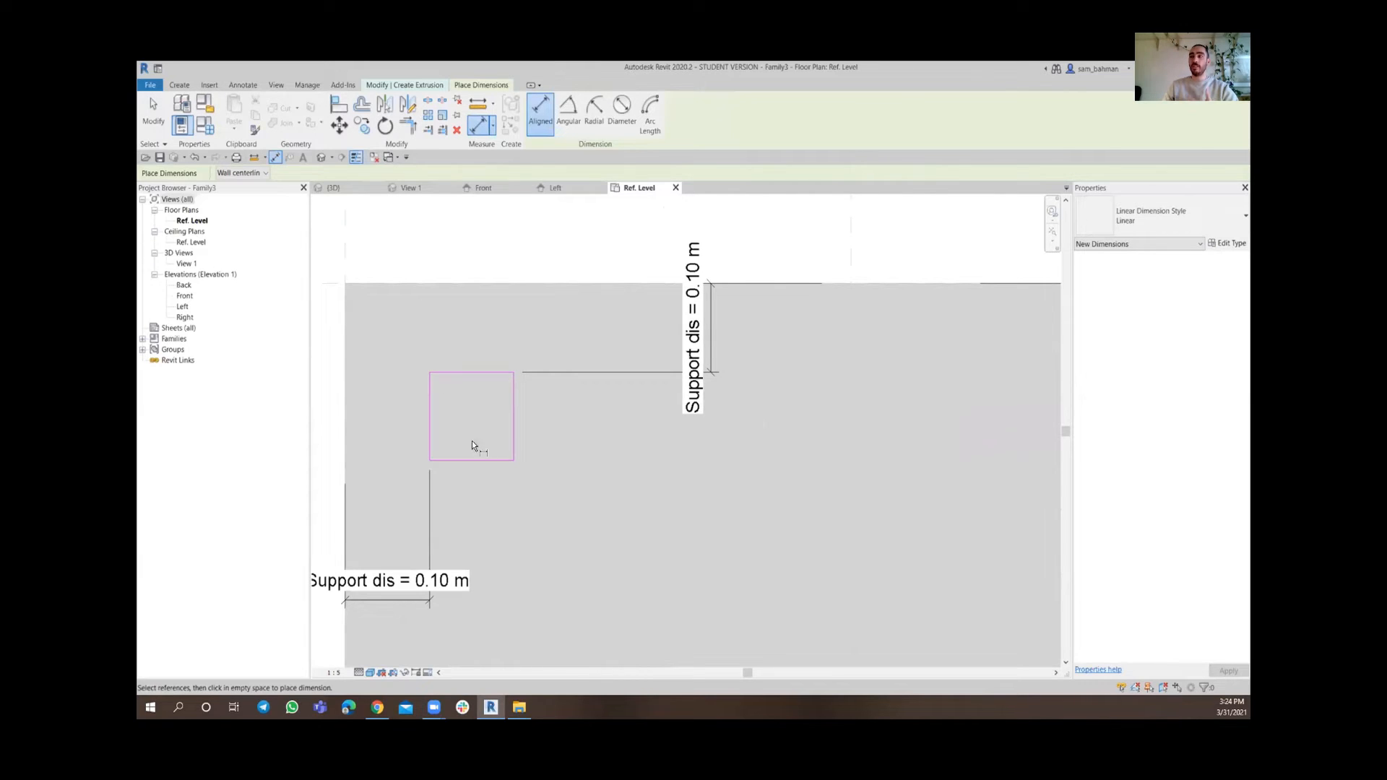
pyautogui.click(512, 417)
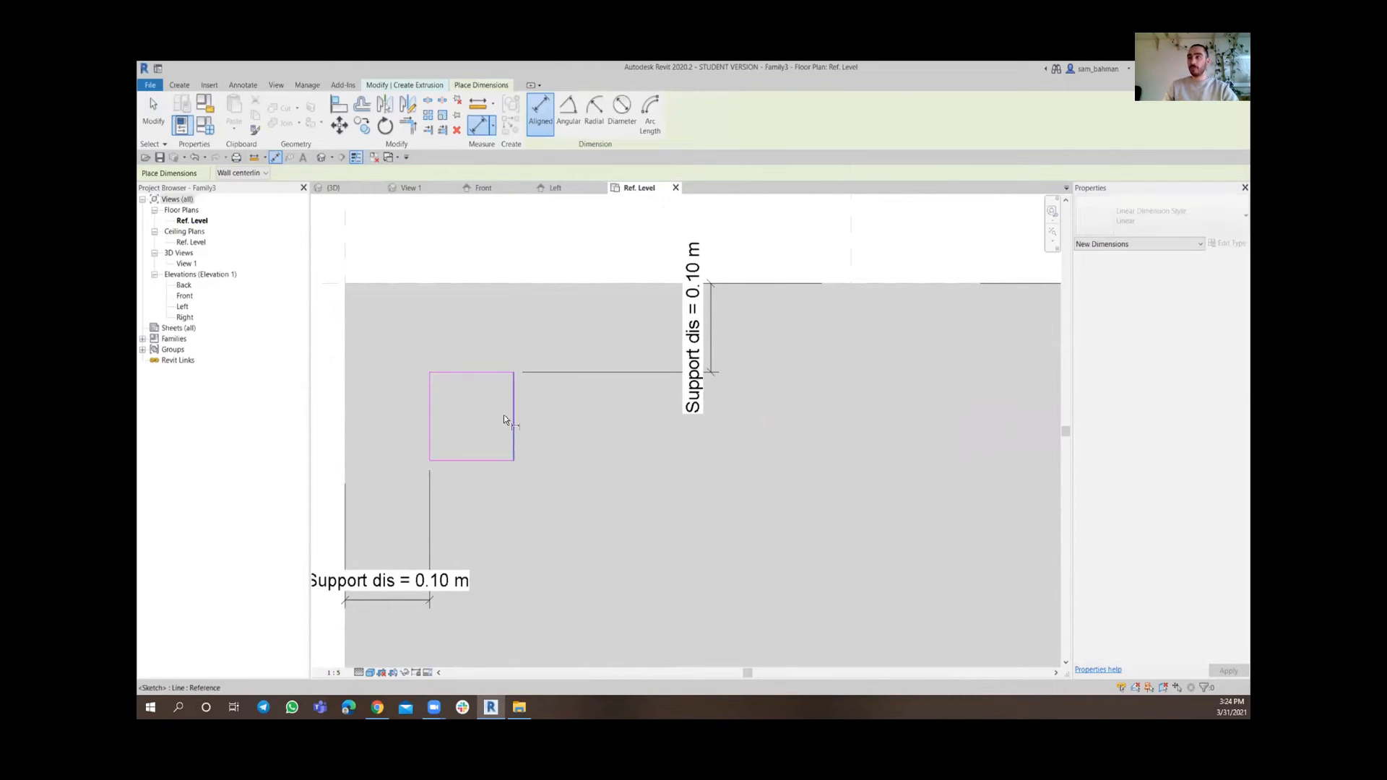
pyautogui.click(431, 420)
pyautogui.click(467, 331)
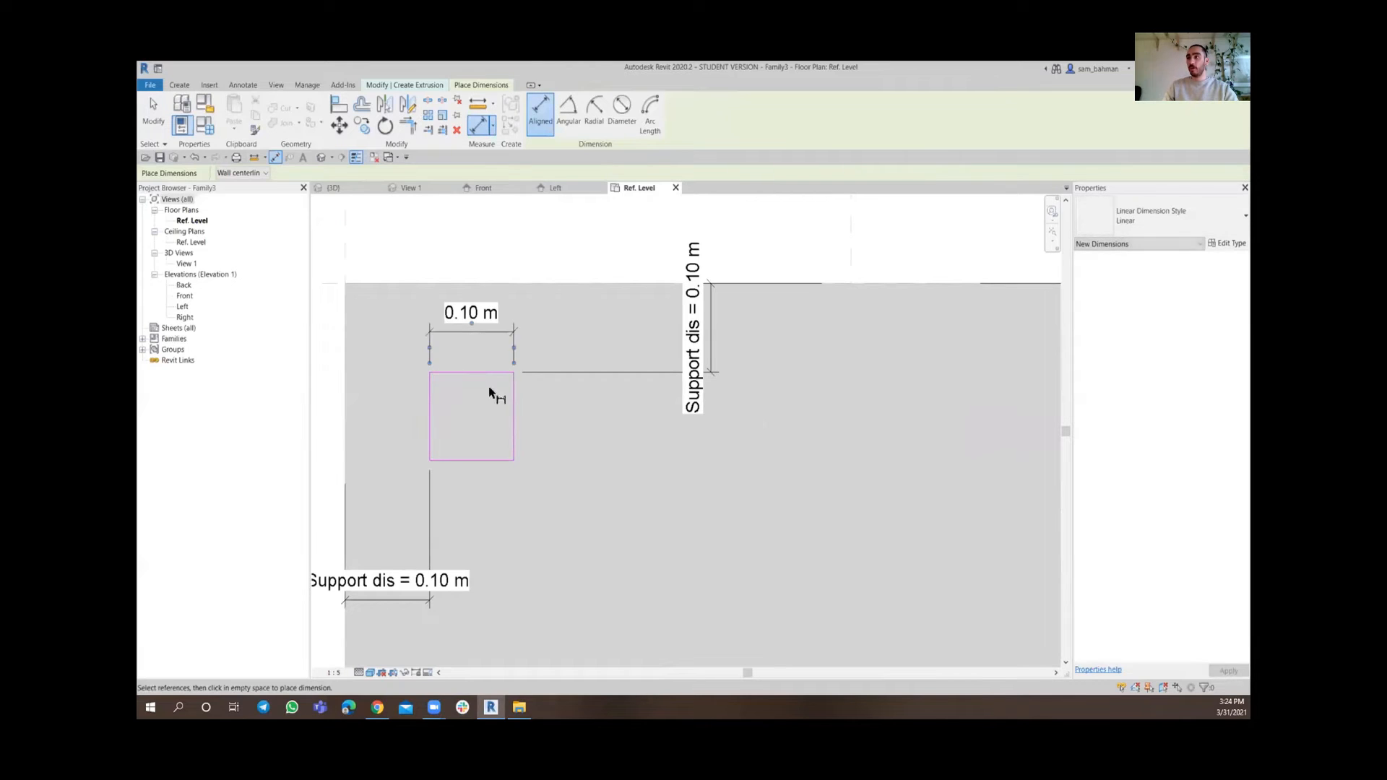
pyautogui.click(395, 421)
pyautogui.scroll(-4, 416, 404)
pyautogui.scroll(5, 872, 401)
pyautogui.moveTo(872, 404); pyautogui.dragTo(743, 402, button='middle')
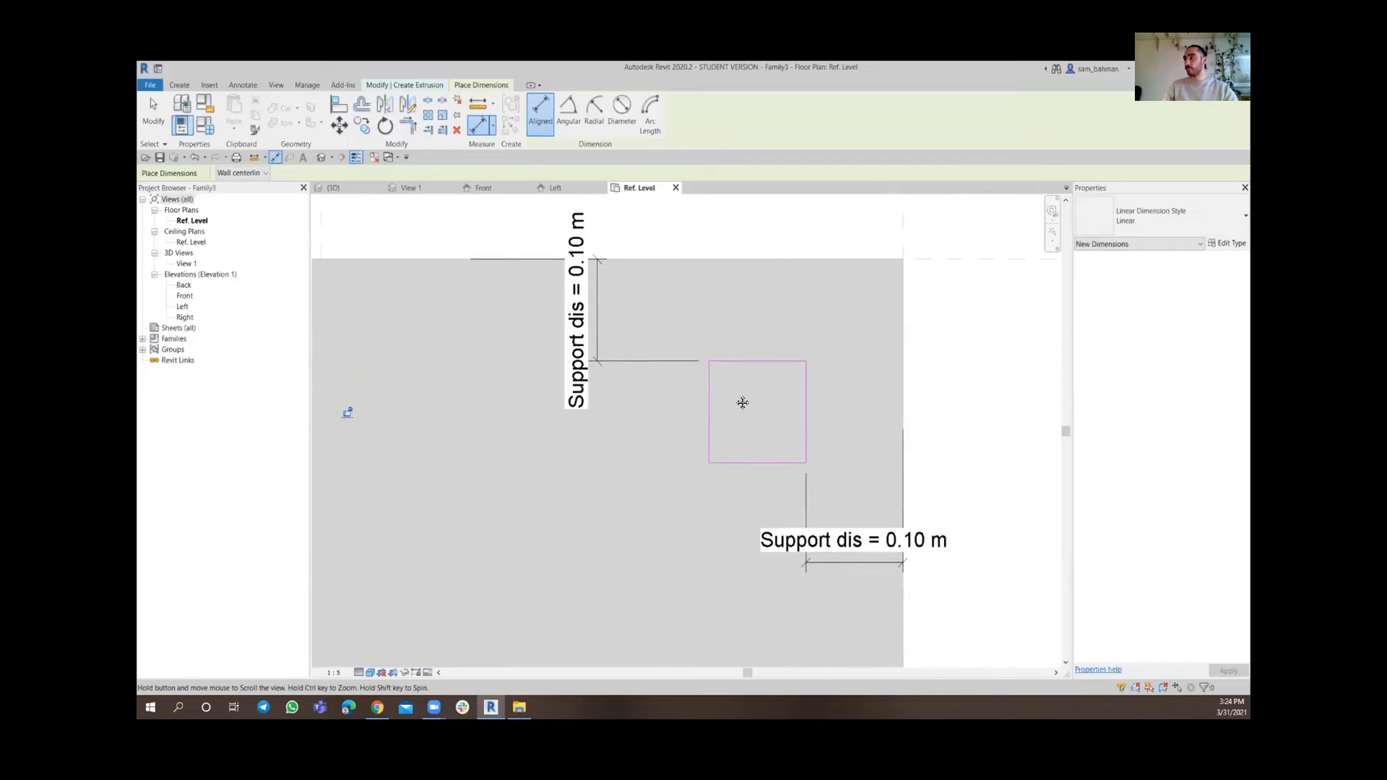
# Dimension the width and height of the upper-right square
pyautogui.scroll(1, 734, 402)
pyautogui.click(700, 405)
pyautogui.click(830, 413)
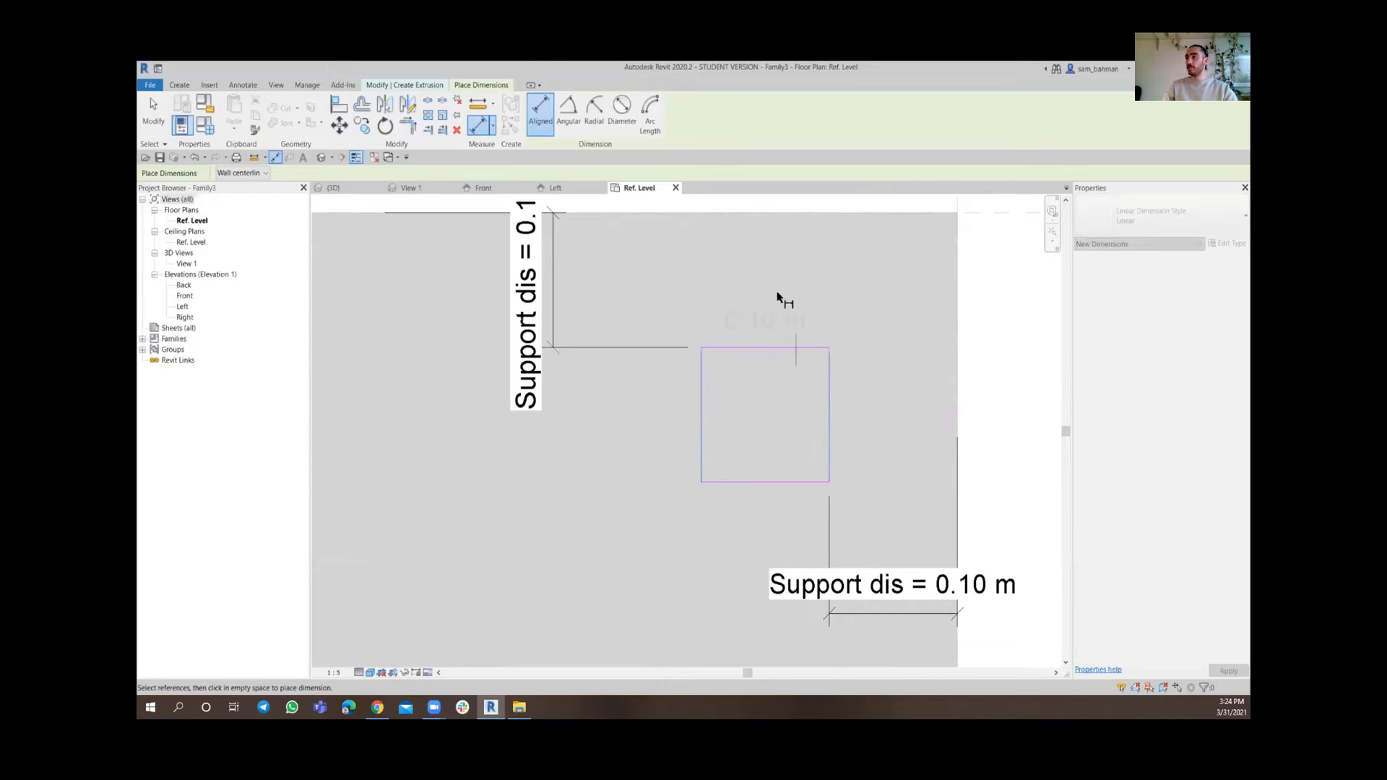
pyautogui.click(773, 271)
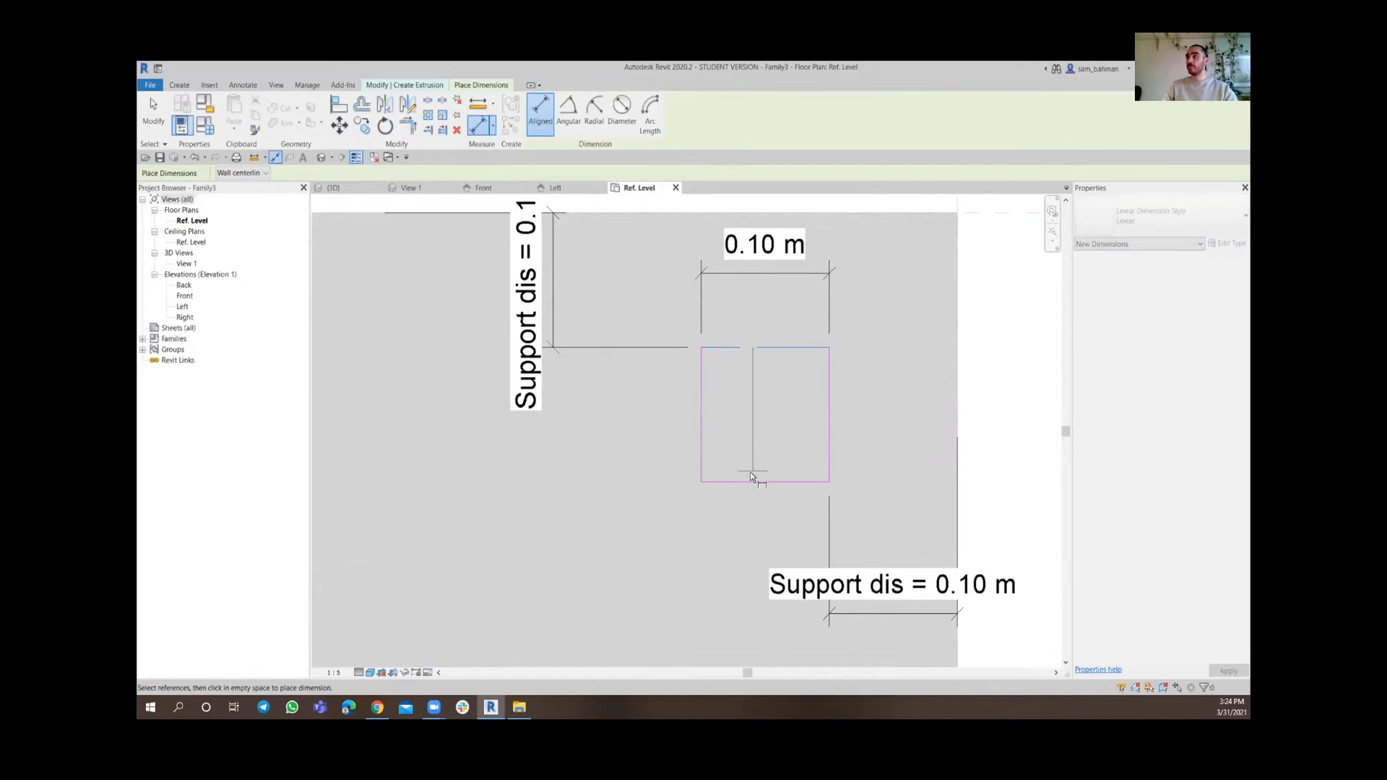
pyautogui.press('Escape')
pyautogui.press('Escape')
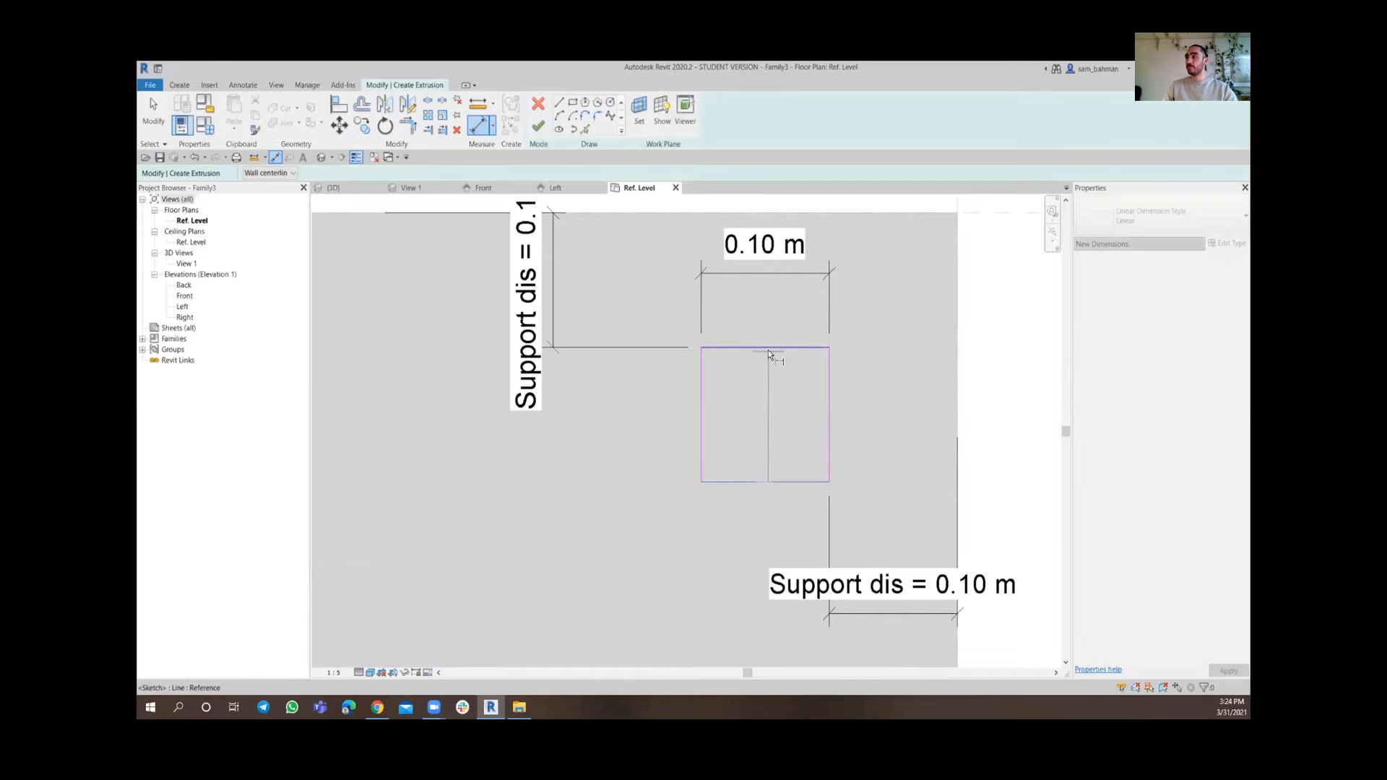
pyautogui.click(769, 351)
pyautogui.click(896, 410)
pyautogui.scroll(-3, 891, 408)
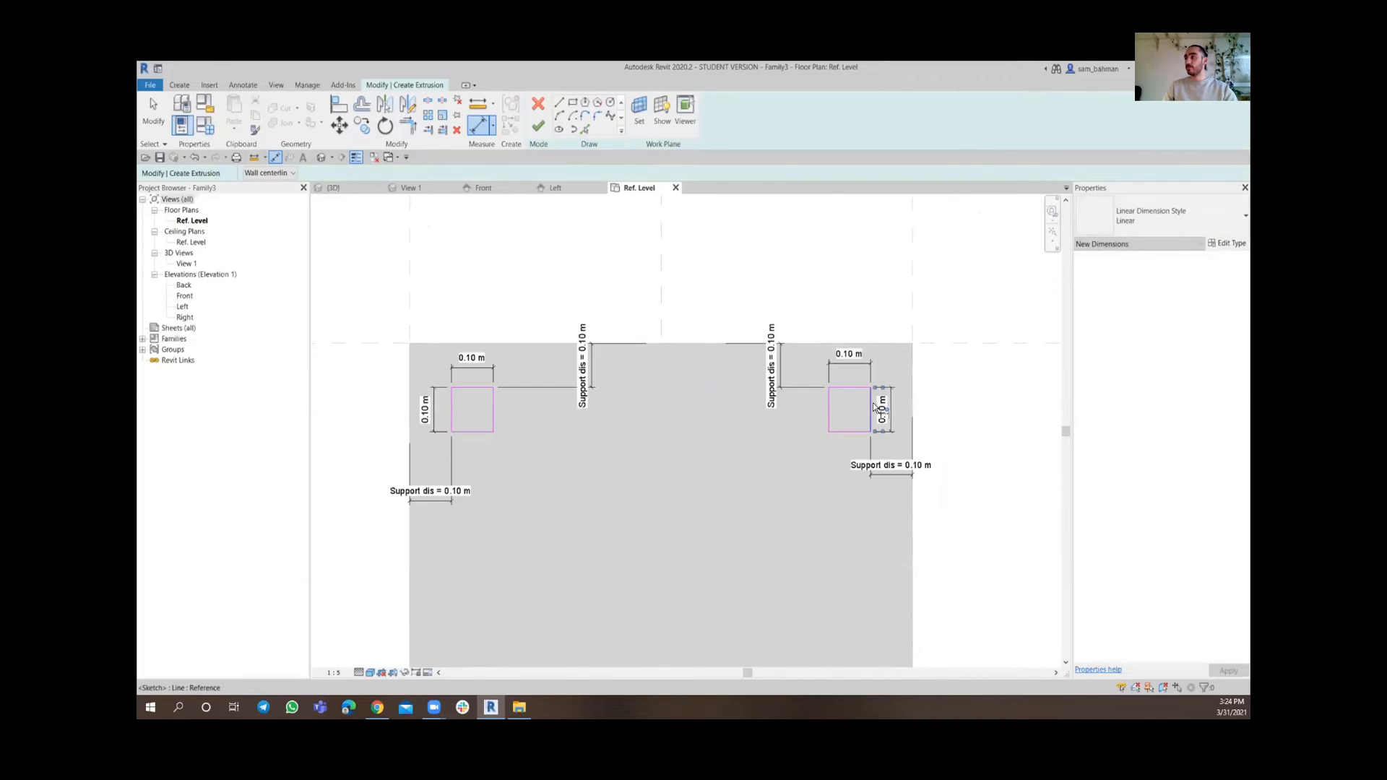
# Dimension the width and height of the lower-right square
pyautogui.scroll(-5, 870, 406)
pyautogui.moveTo(831, 503); pyautogui.dragTo(789, 381, button='middle')
pyautogui.scroll(2, 861, 503)
pyautogui.scroll(4, 803, 456)
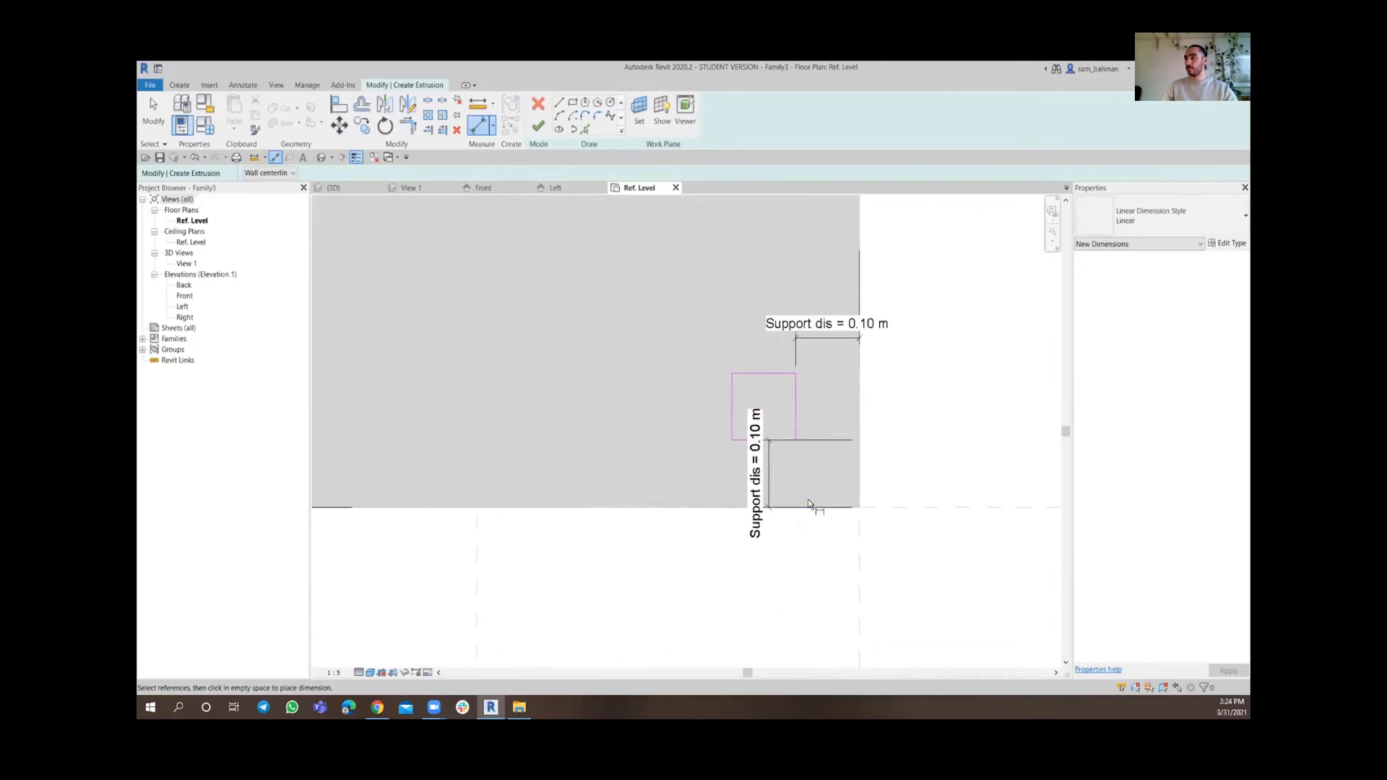
pyautogui.scroll(1, 810, 504)
pyautogui.click(721, 383)
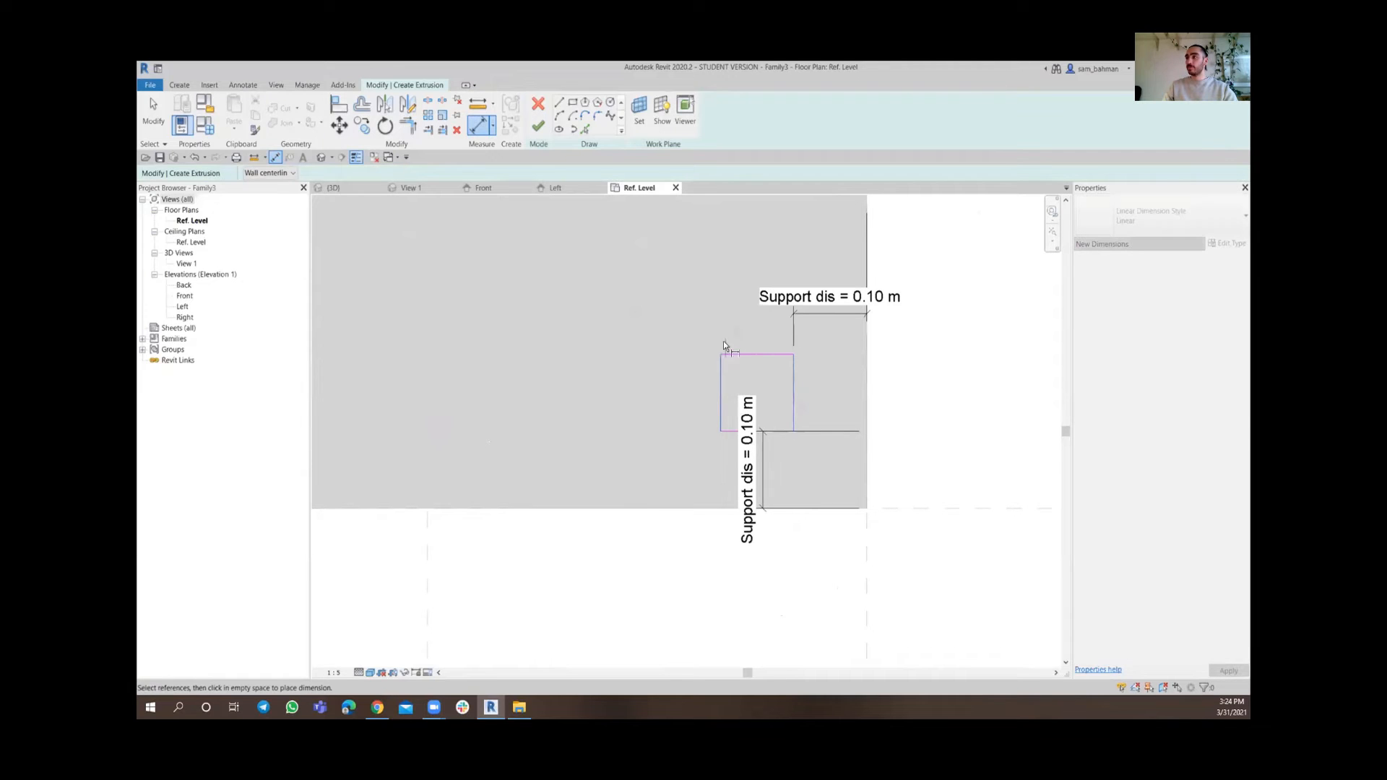
pyautogui.click(752, 256)
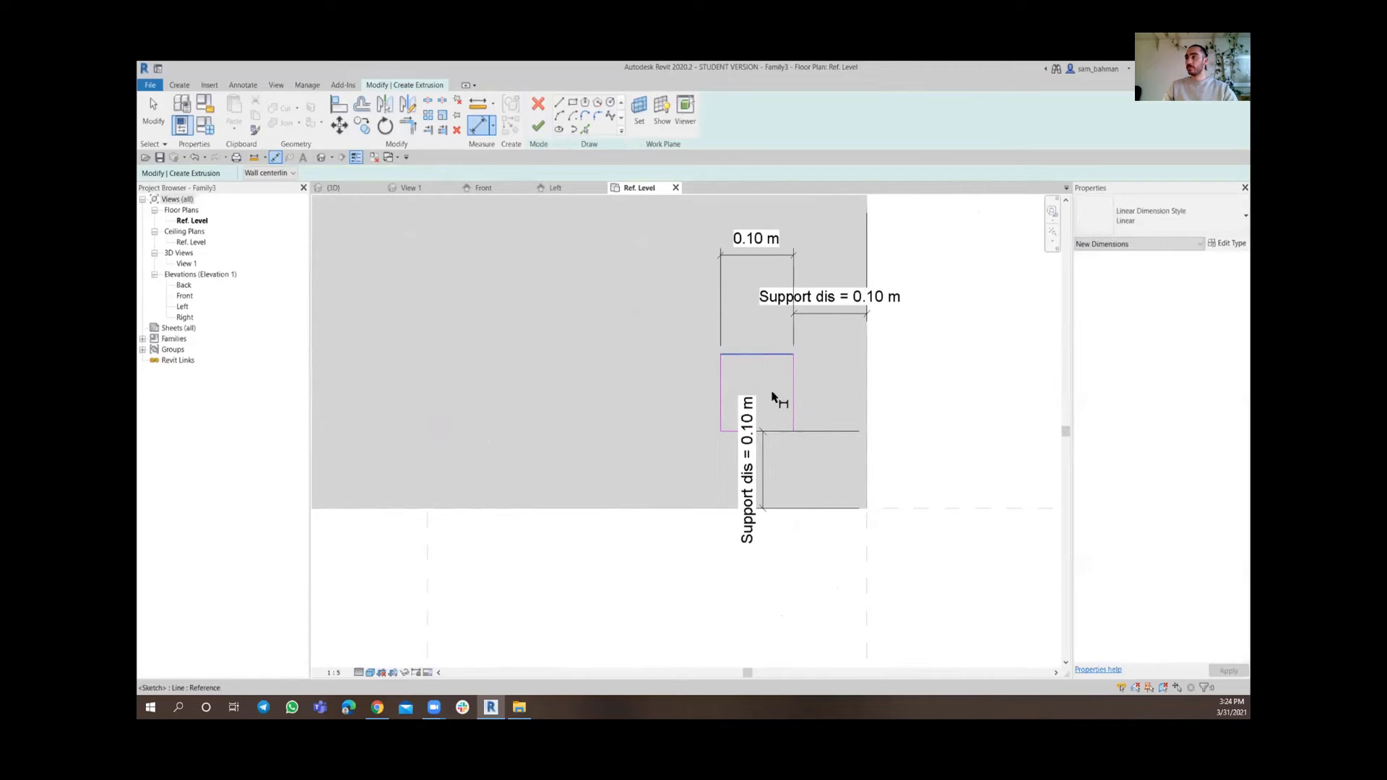
pyautogui.click(769, 355)
pyautogui.scroll(2, 733, 433)
pyautogui.click(732, 431)
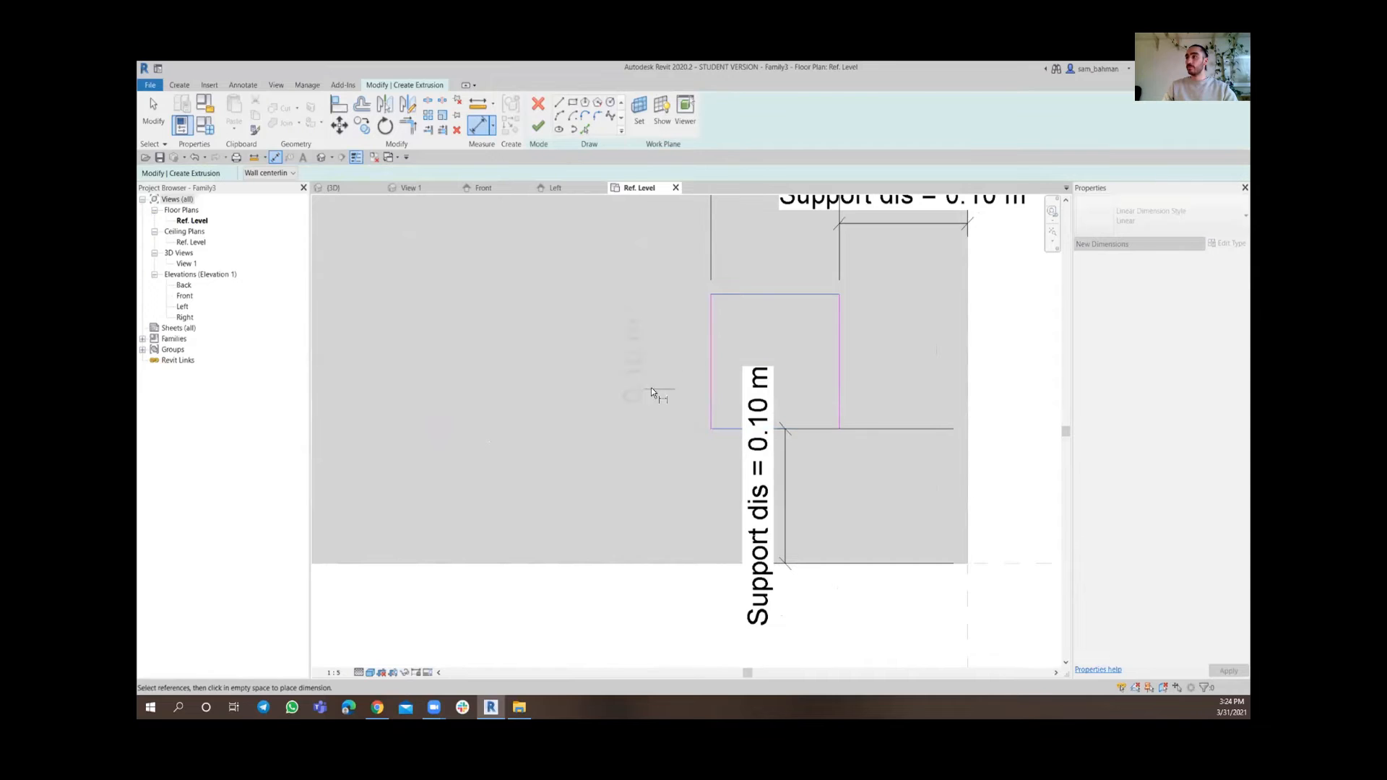
pyautogui.click(620, 364)
pyautogui.scroll(-4, 621, 354)
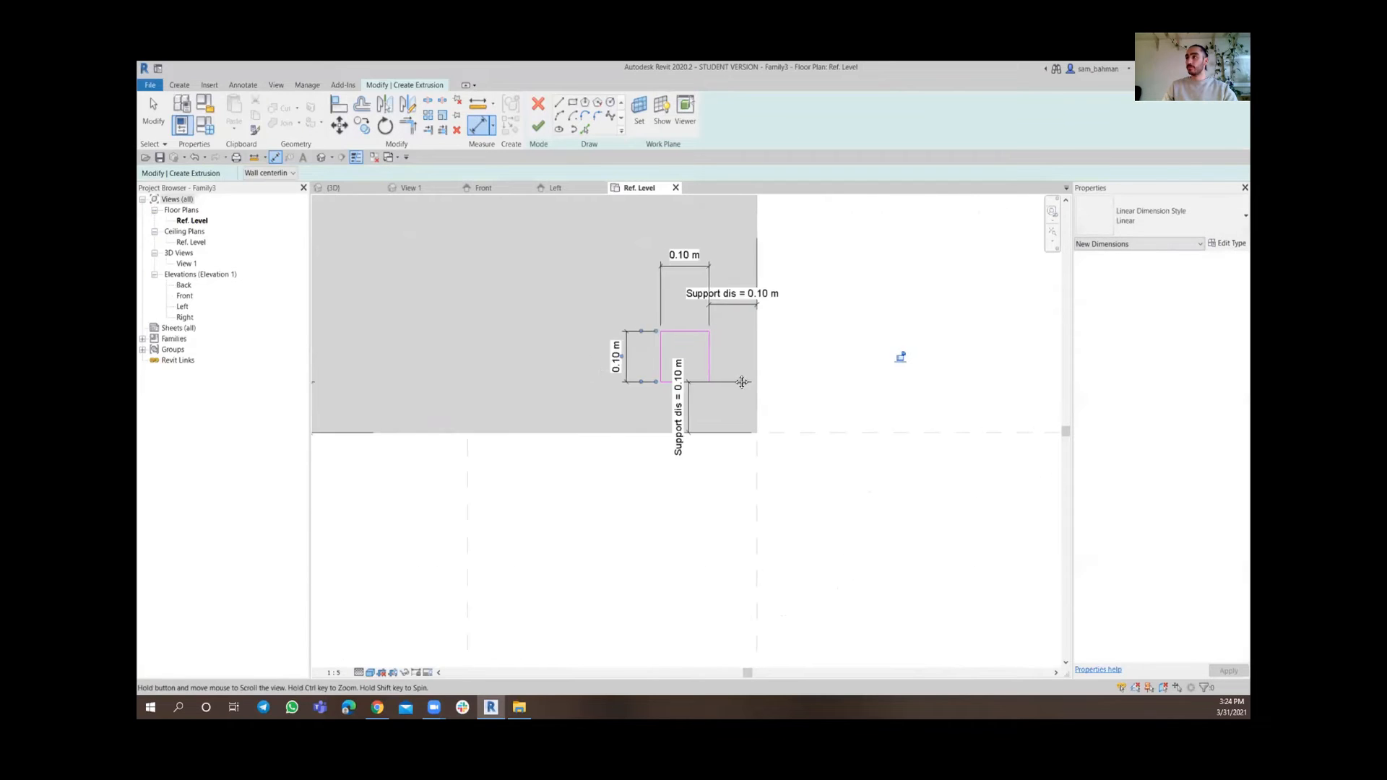
# Dimension the width and height of the lower-left square
pyautogui.scroll(2, 491, 379)
pyautogui.click(410, 329)
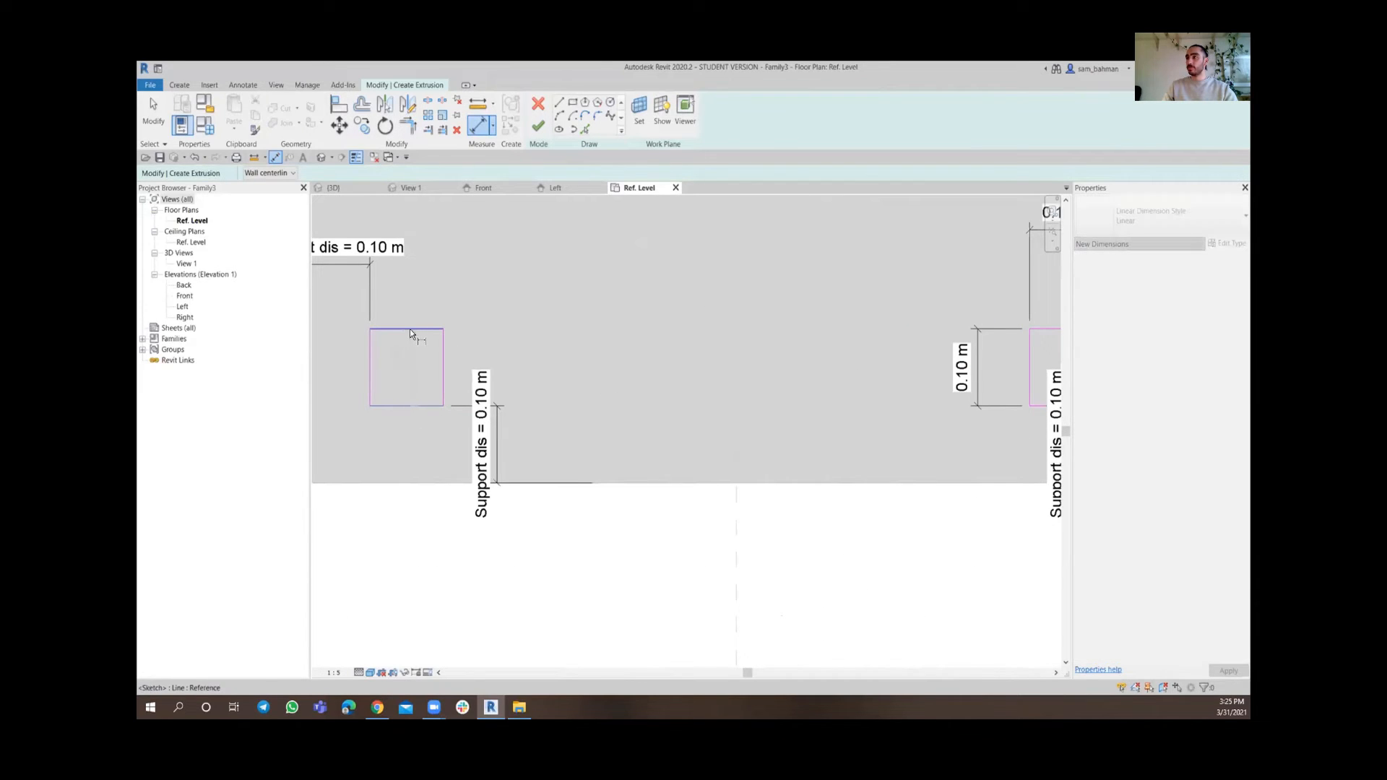
pyautogui.click(557, 369)
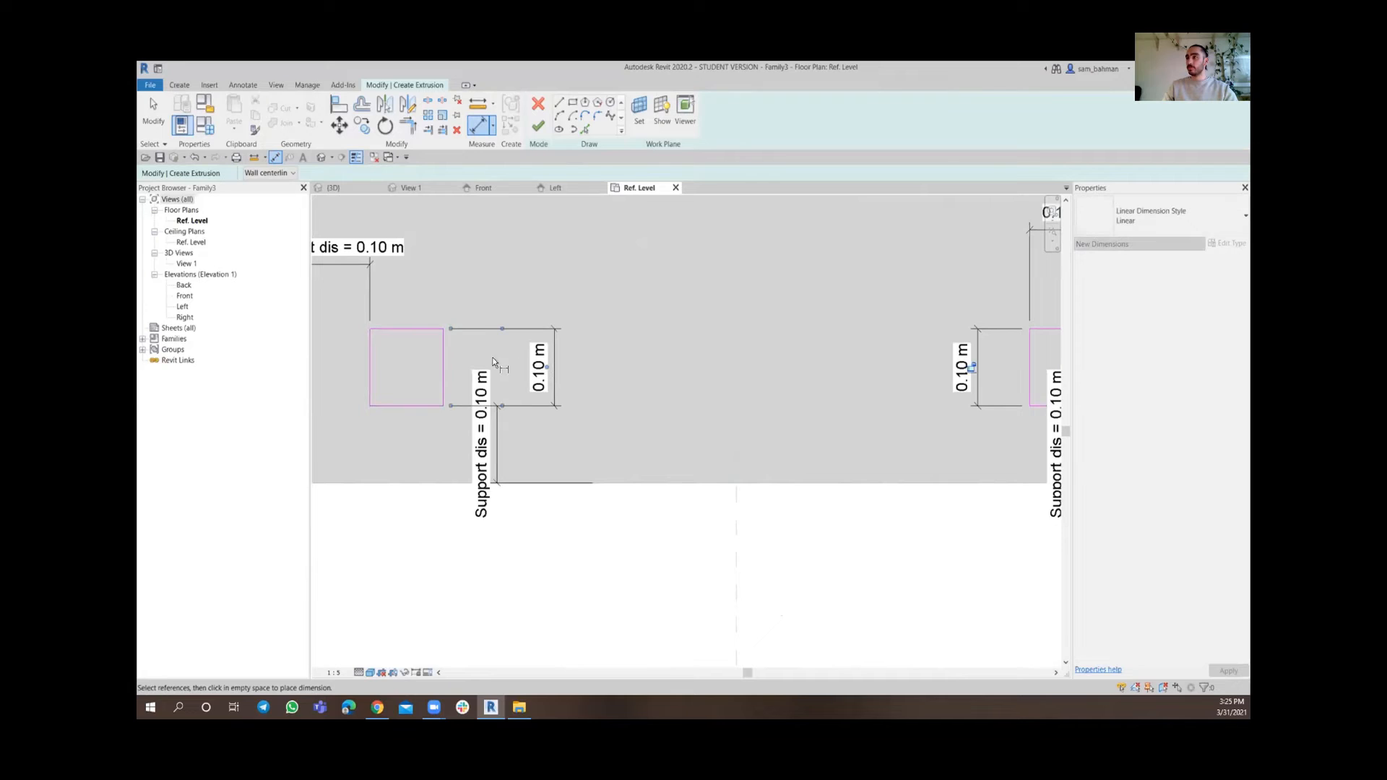
pyautogui.click(369, 366)
pyautogui.click(443, 369)
pyautogui.click(394, 447)
pyautogui.scroll(-2, 395, 447)
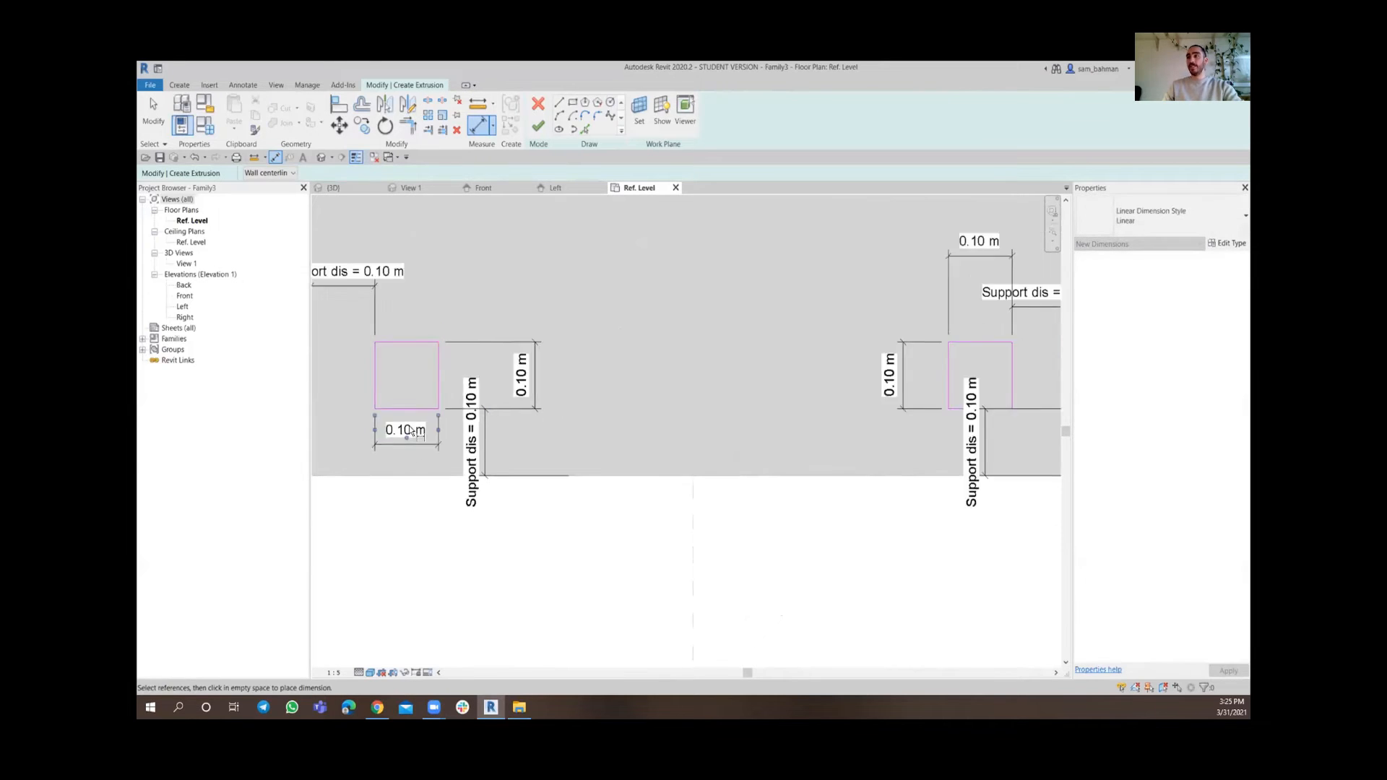
pyautogui.press('Escape')
pyautogui.press('Escape')
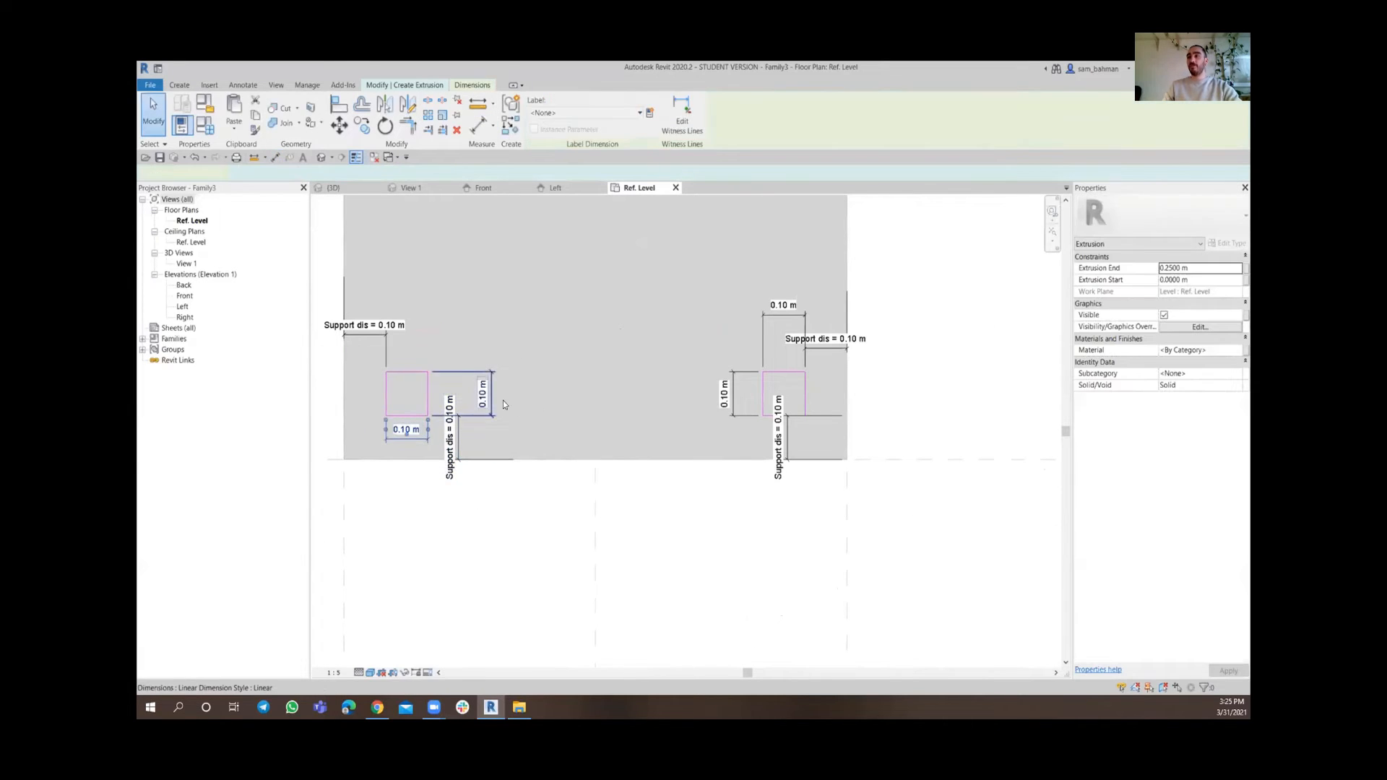
# Select all eight square width and height dimensions and label them with a new family parameter named Support dim
pyautogui.keyDown('ctrl'); pyautogui.click(496, 392); pyautogui.keyUp('ctrl')
pyautogui.keyDown('ctrl'); pyautogui.click(751, 414); pyautogui.keyUp('ctrl')
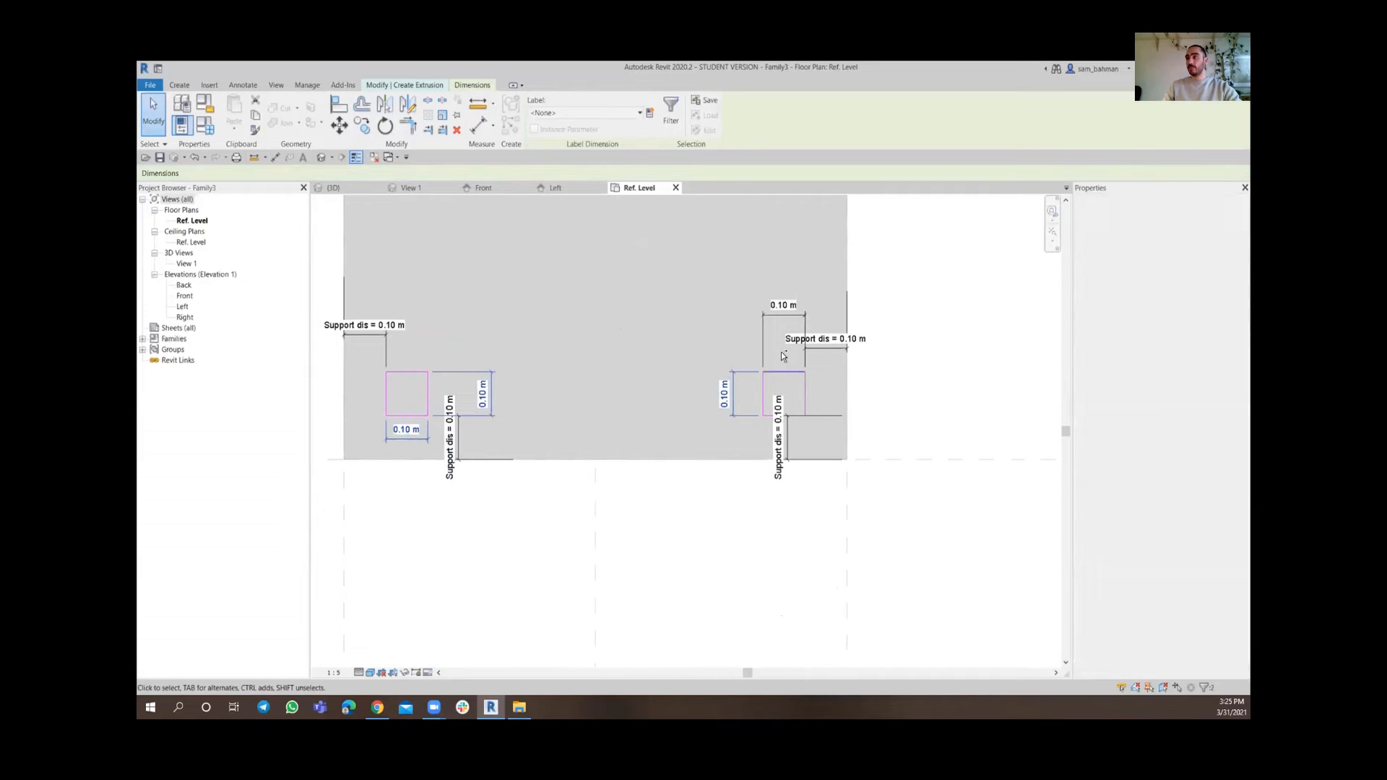
pyautogui.keyDown('ctrl'); pyautogui.click(778, 324); pyautogui.keyUp('ctrl')
pyautogui.scroll(-4, 604, 289)
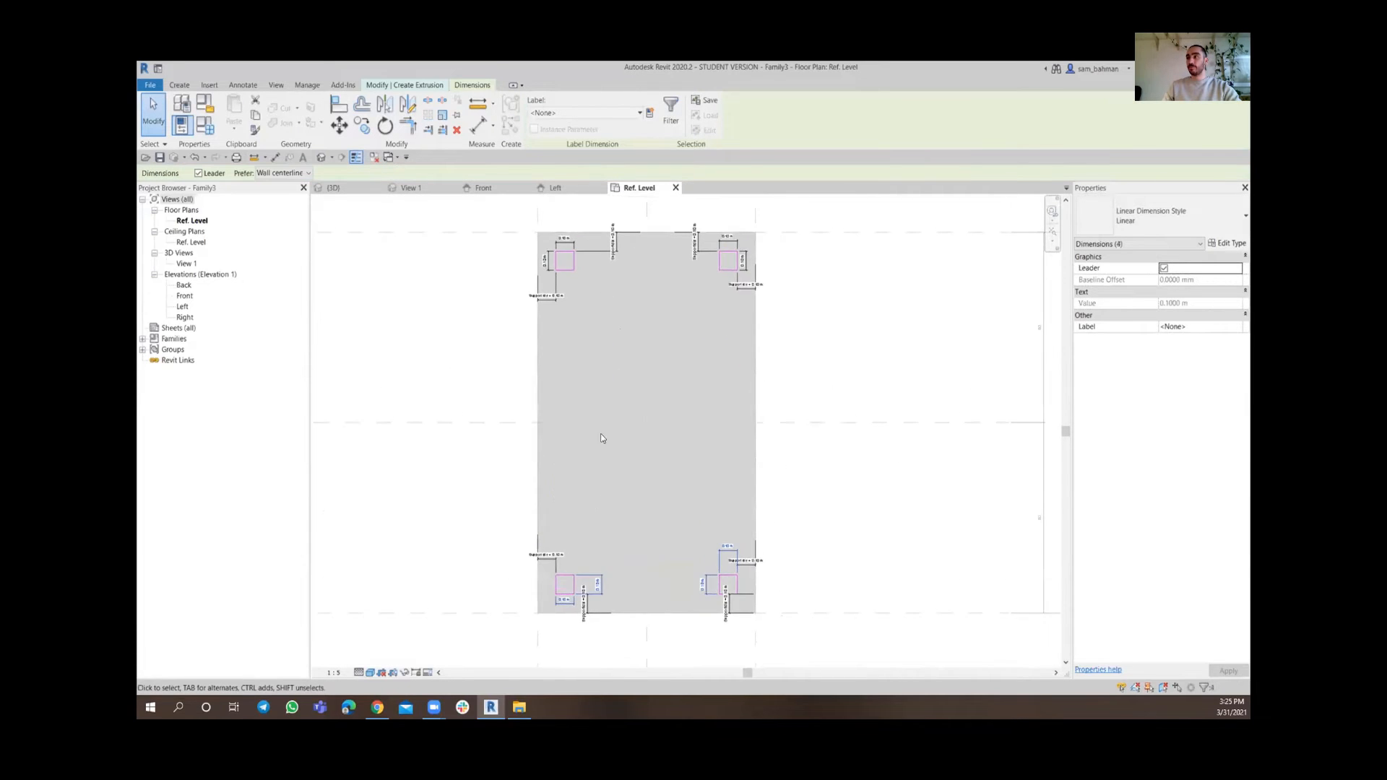
pyautogui.scroll(5, 571, 297)
pyautogui.scroll(-3, 571, 297)
pyautogui.scroll(4, 520, 301)
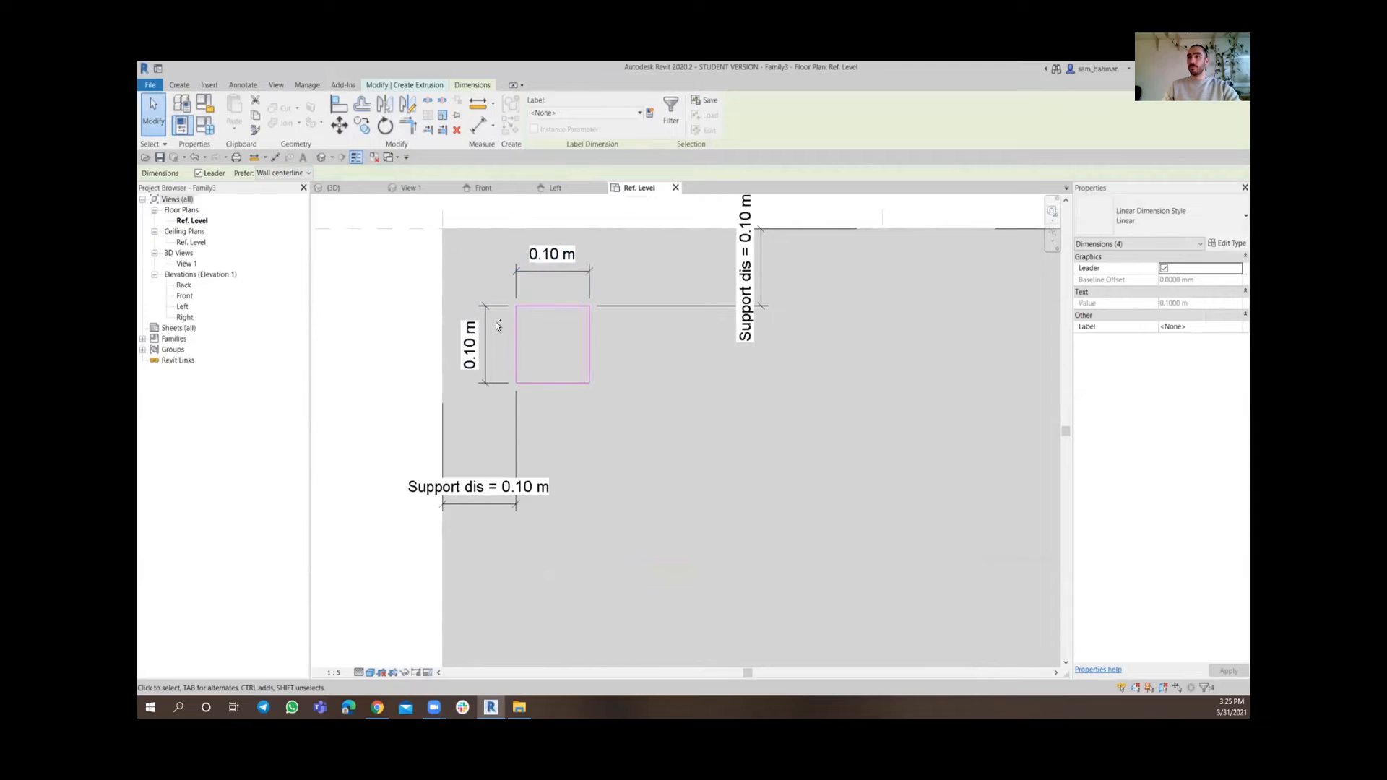
pyautogui.keyDown('ctrl'); pyautogui.click(491, 322); pyautogui.keyUp('ctrl')
pyautogui.keyDown('ctrl'); pyautogui.click(550, 272); pyautogui.keyUp('ctrl')
pyautogui.scroll(-3, 629, 273)
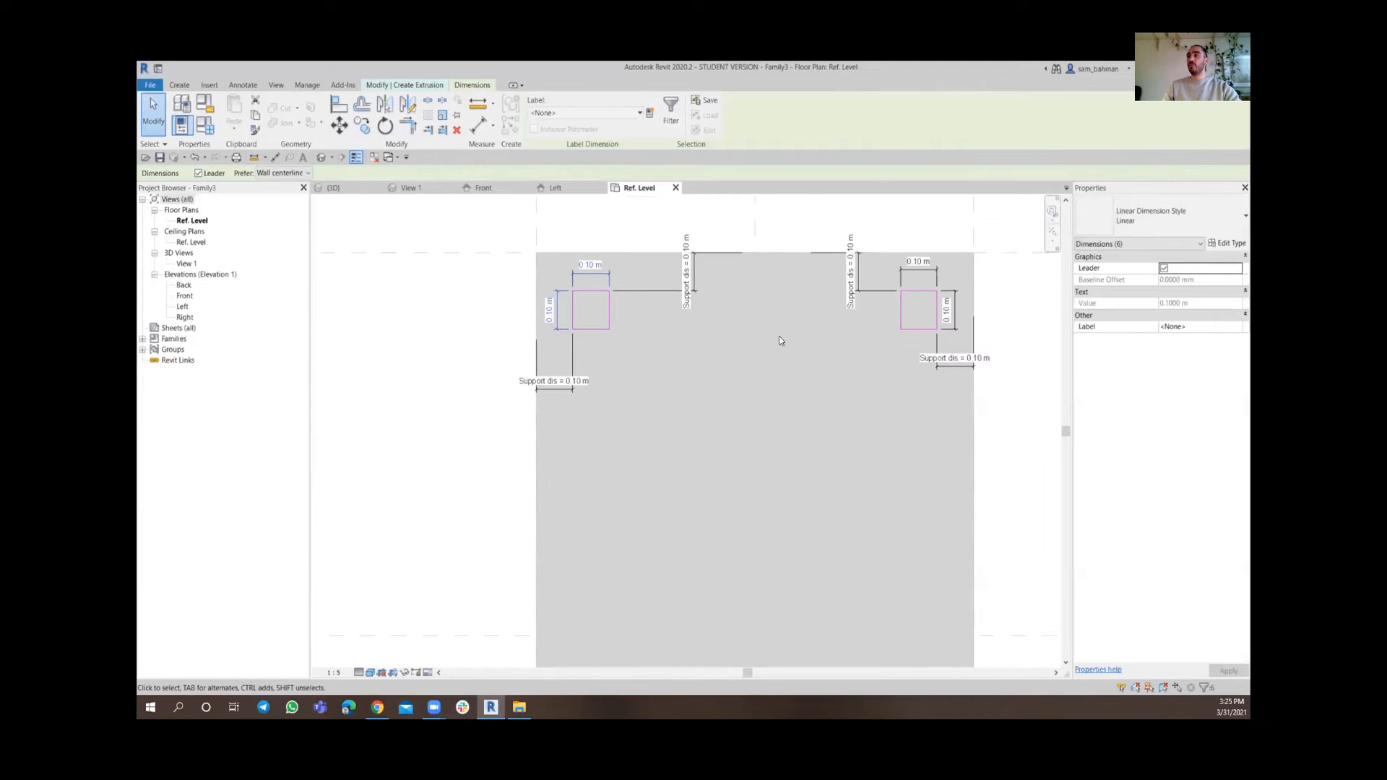
pyautogui.moveTo(884, 344); pyautogui.dragTo(576, 362, button='middle')
pyautogui.scroll(2, 622, 331)
pyautogui.keyDown('ctrl'); pyautogui.click(658, 338); pyautogui.keyUp('ctrl')
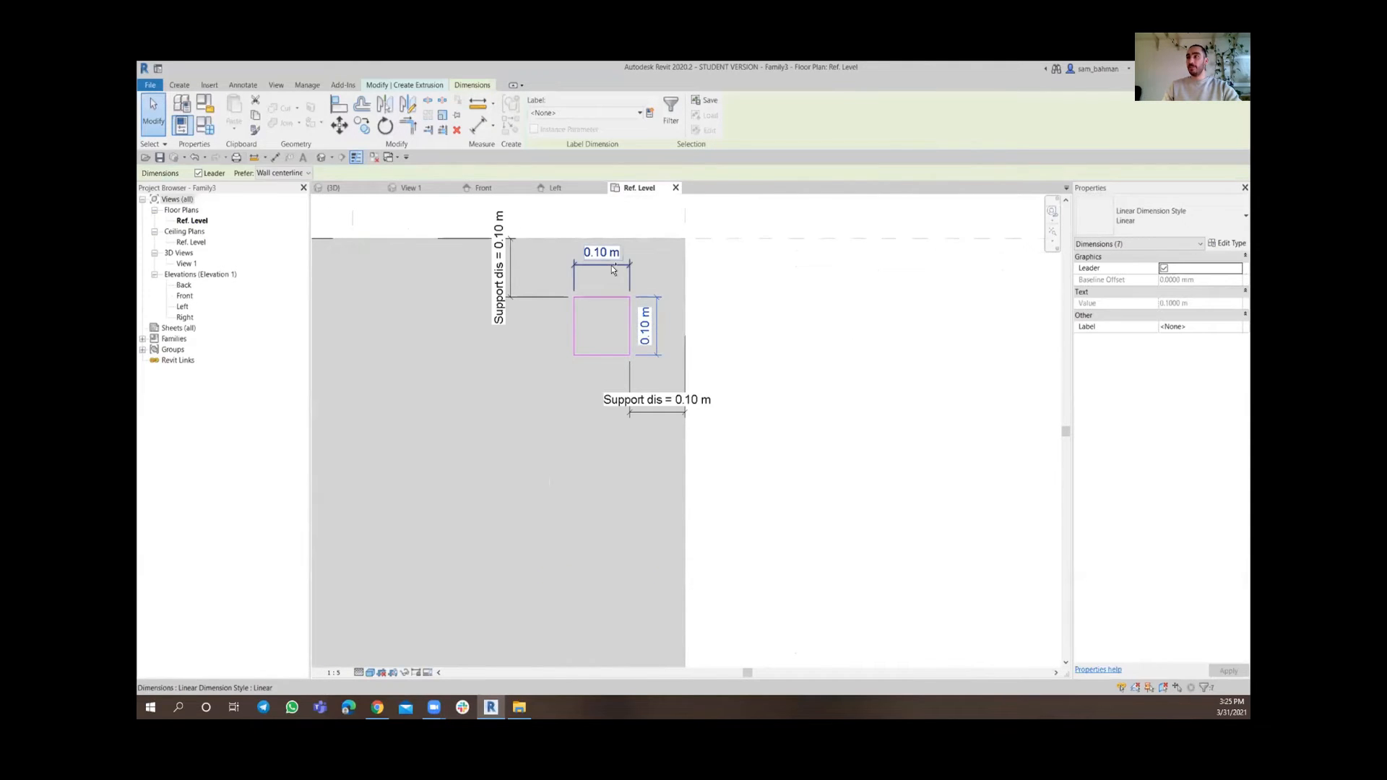
pyautogui.keyDown('ctrl'); pyautogui.click(611, 266); pyautogui.keyUp('ctrl')
pyautogui.click(650, 114)
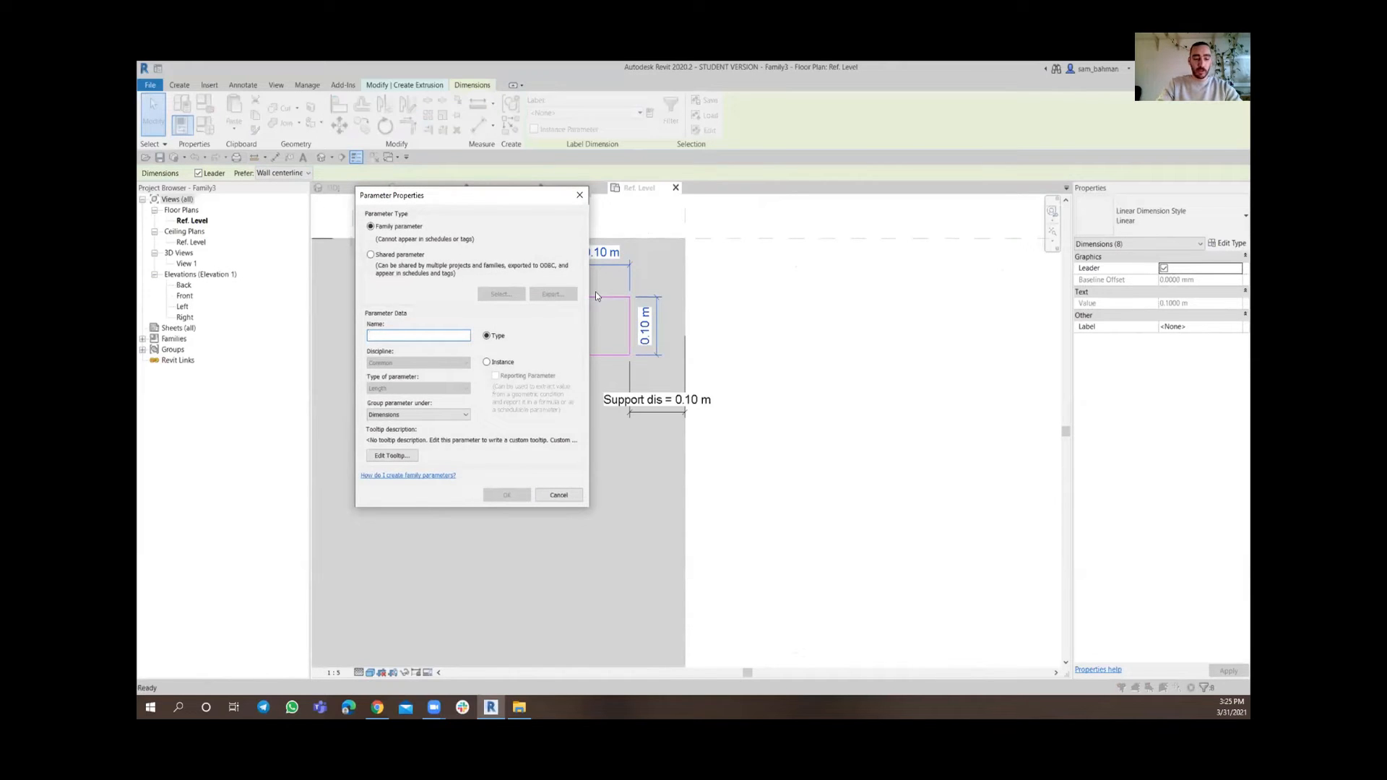
pyautogui.write('Support dim')
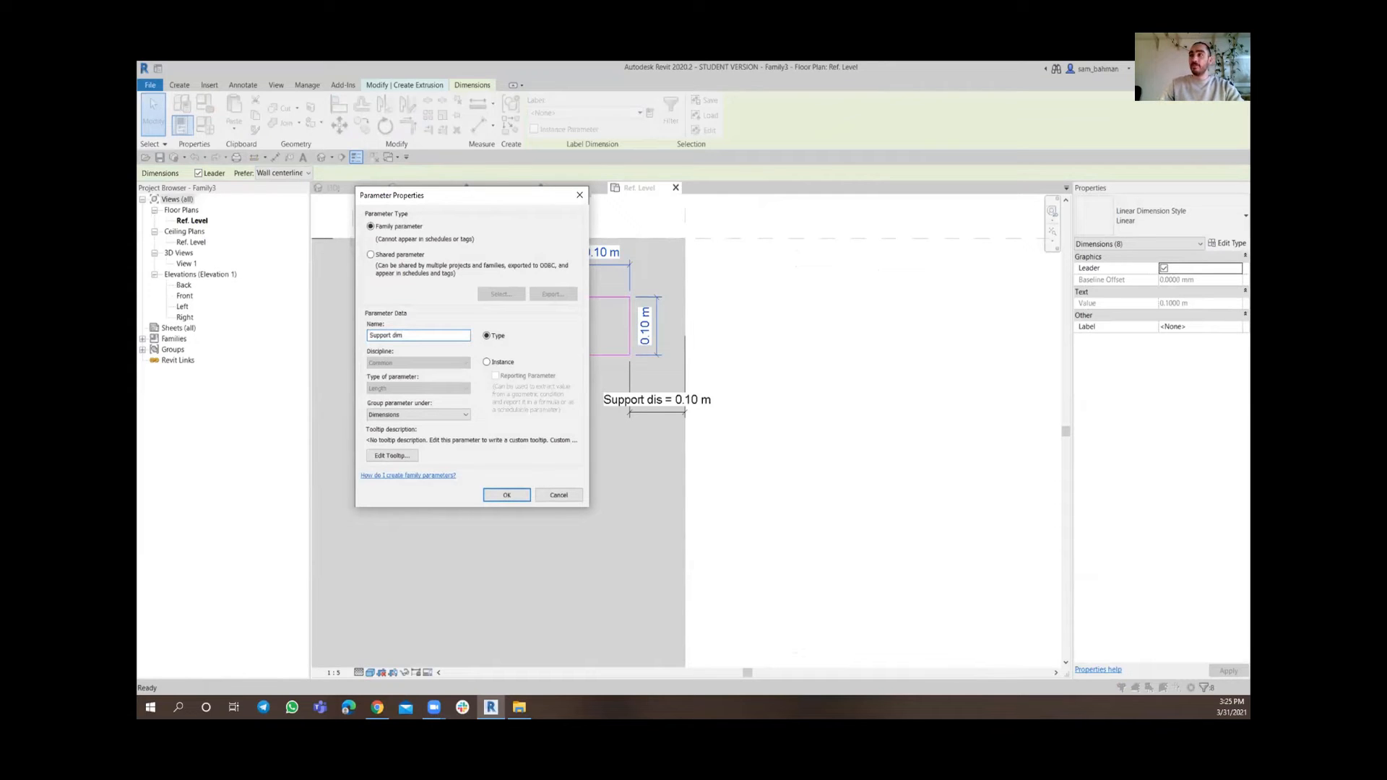
pyautogui.click(506, 495)
# Finish the leg extrusion sketch
pyautogui.scroll(-5, 677, 296)
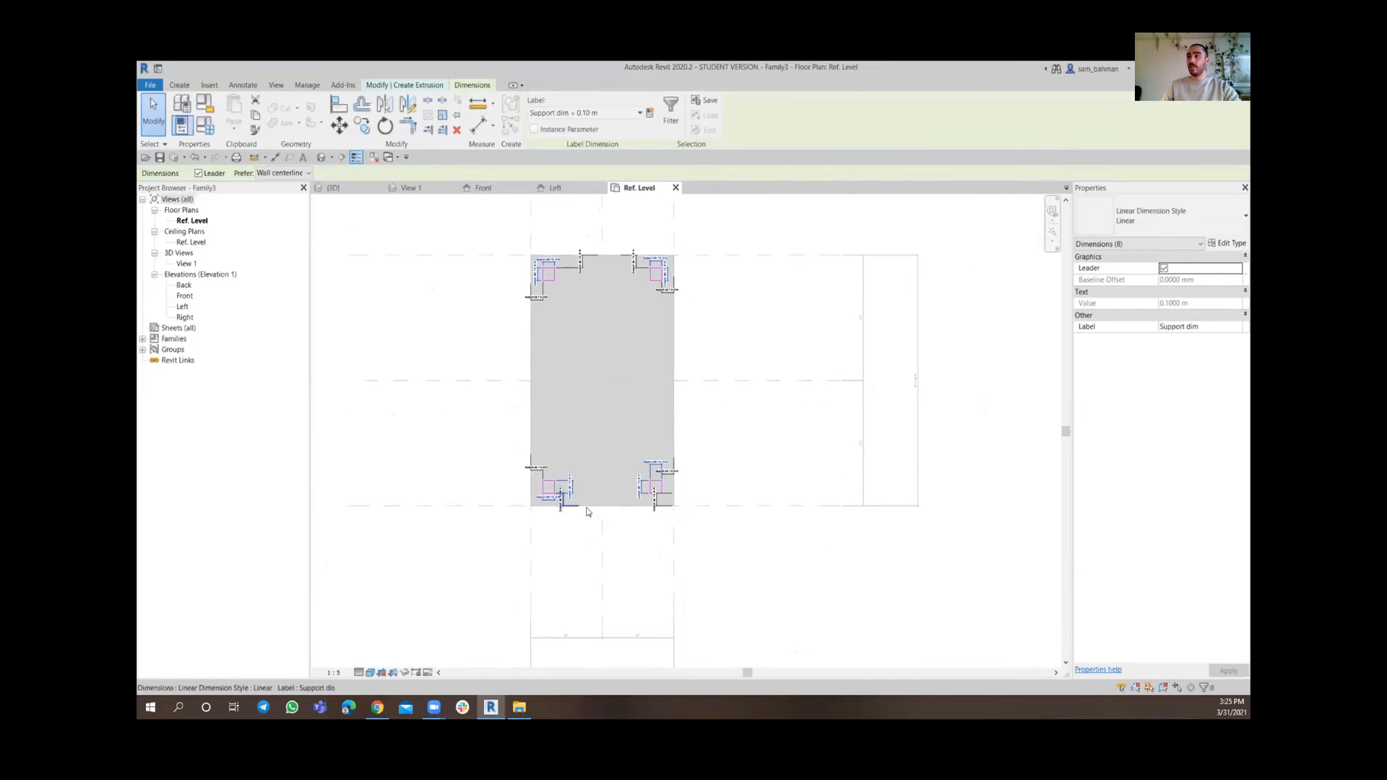
pyautogui.scroll(3, 588, 511)
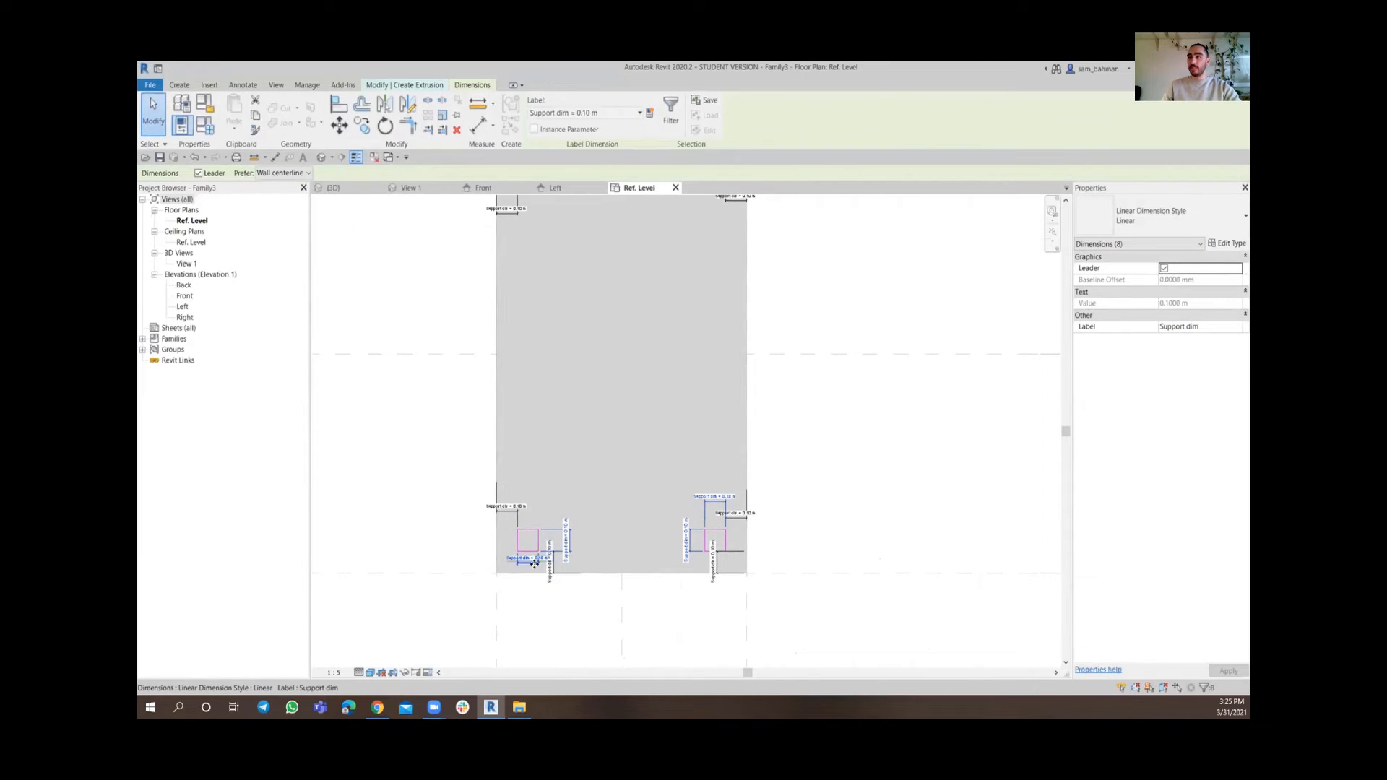
pyautogui.moveTo(818, 419); pyautogui.dragTo(711, 495, button='middle')
pyautogui.click(796, 432)
pyautogui.scroll(-3, 796, 434)
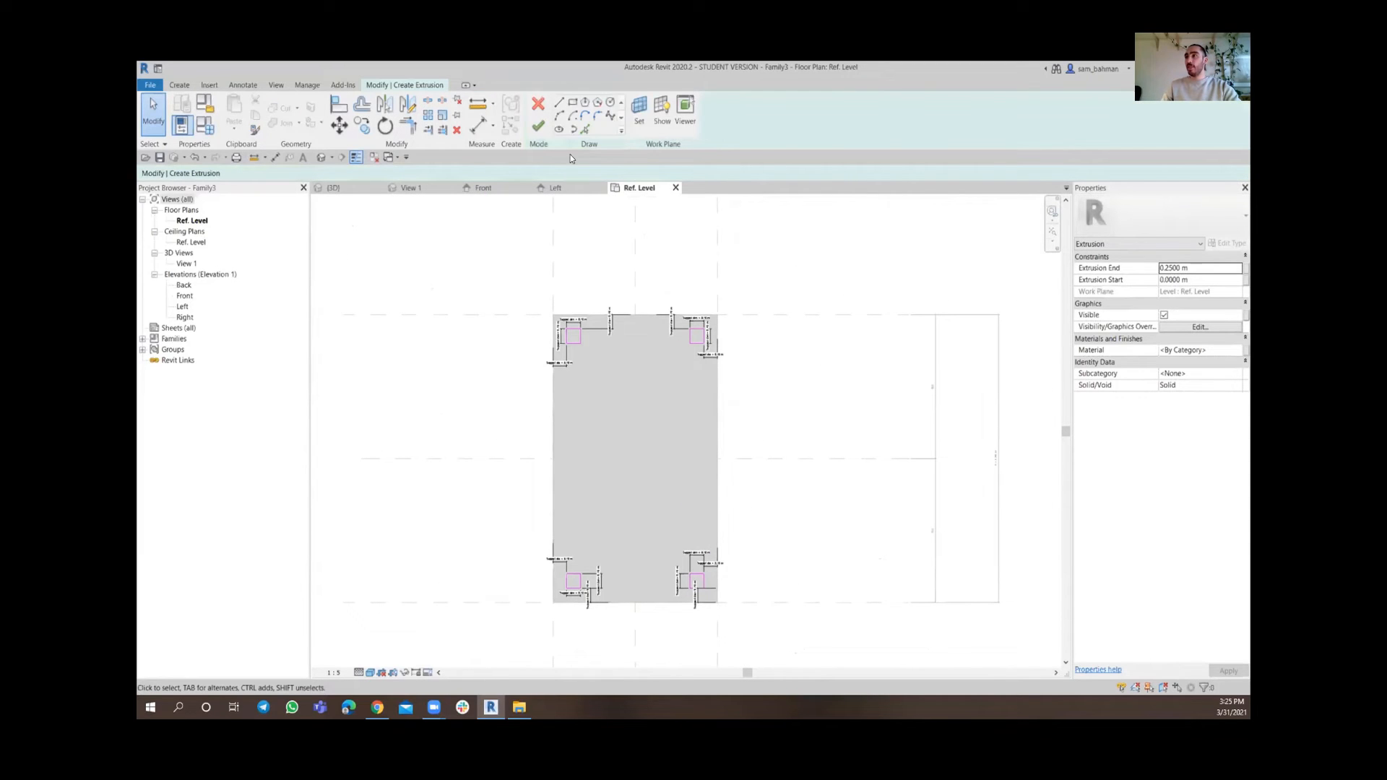
pyautogui.click(539, 131)
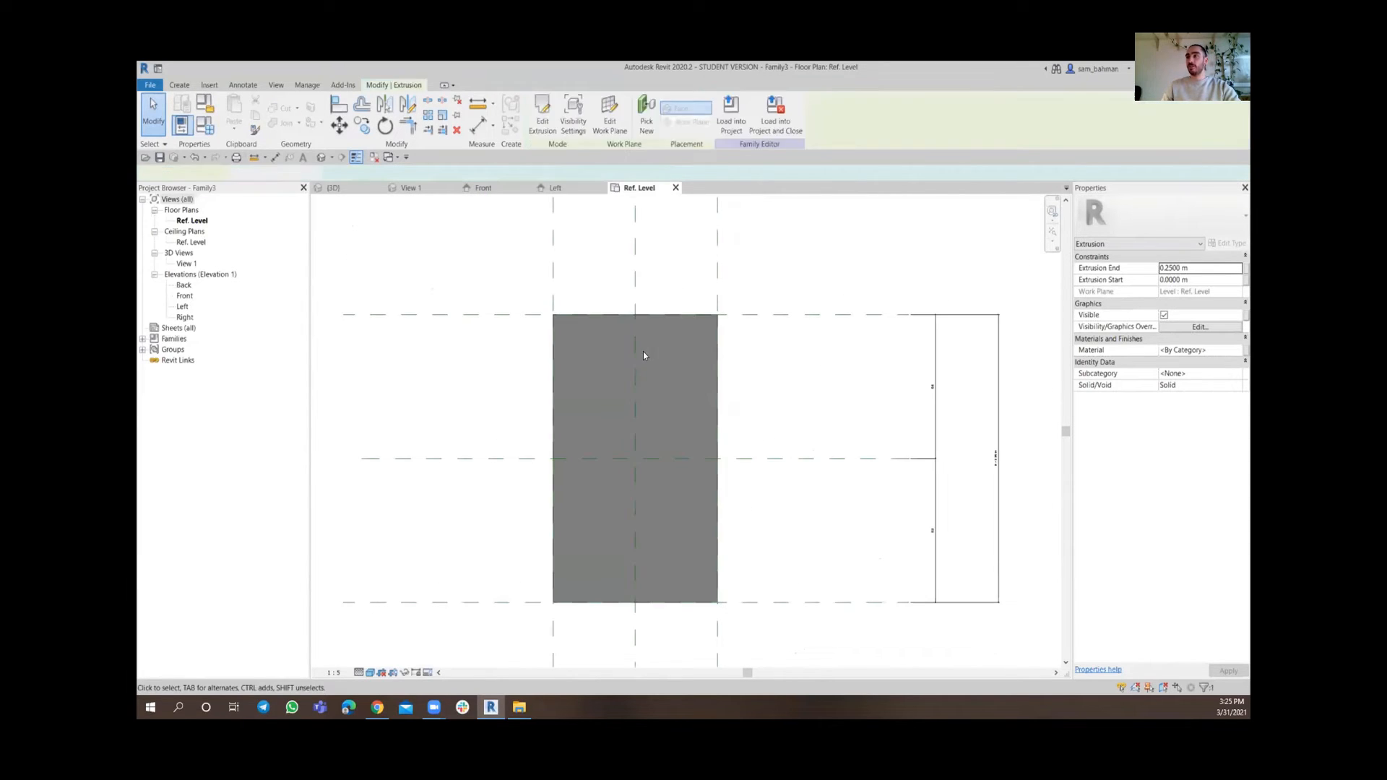
# In the front elevation, align the top of the legs to the reference plane under the slab
pyautogui.click(820, 387)
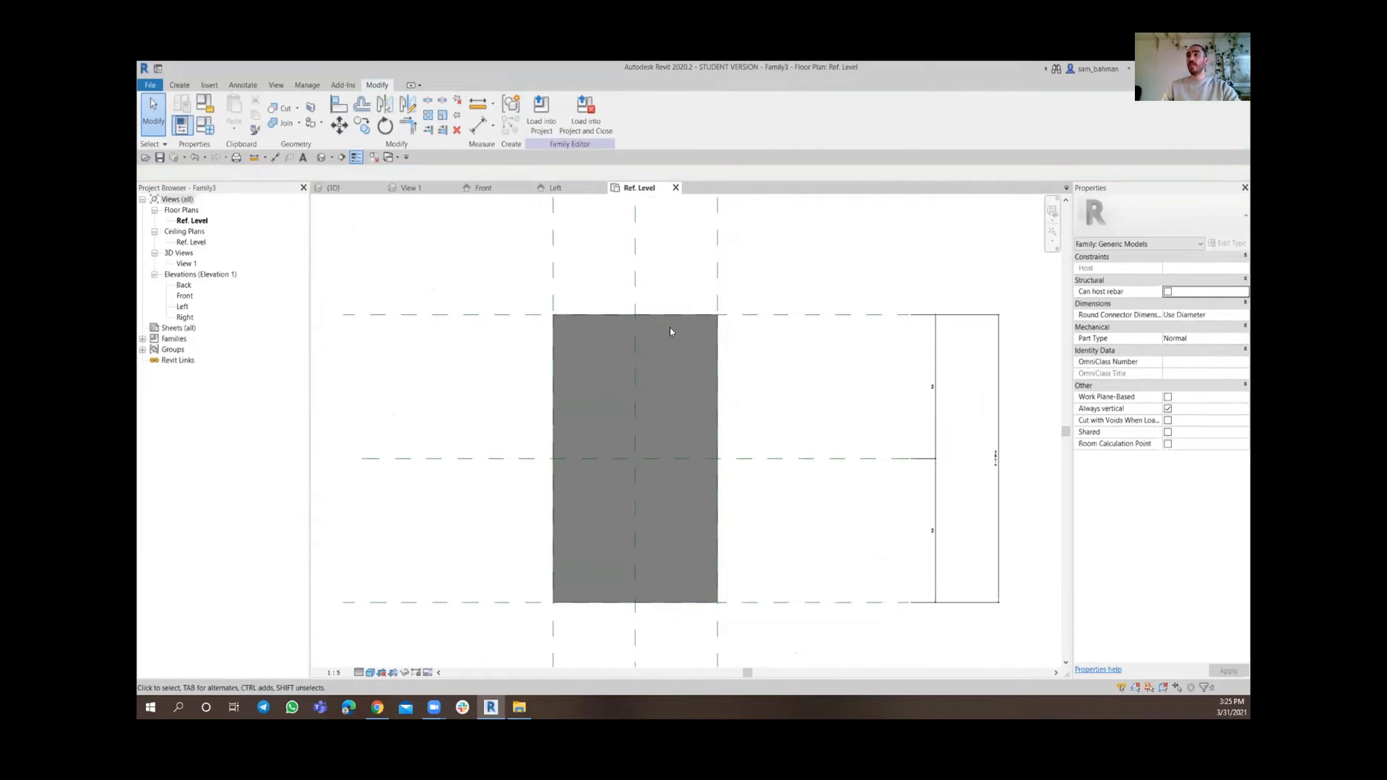
pyautogui.click(480, 188)
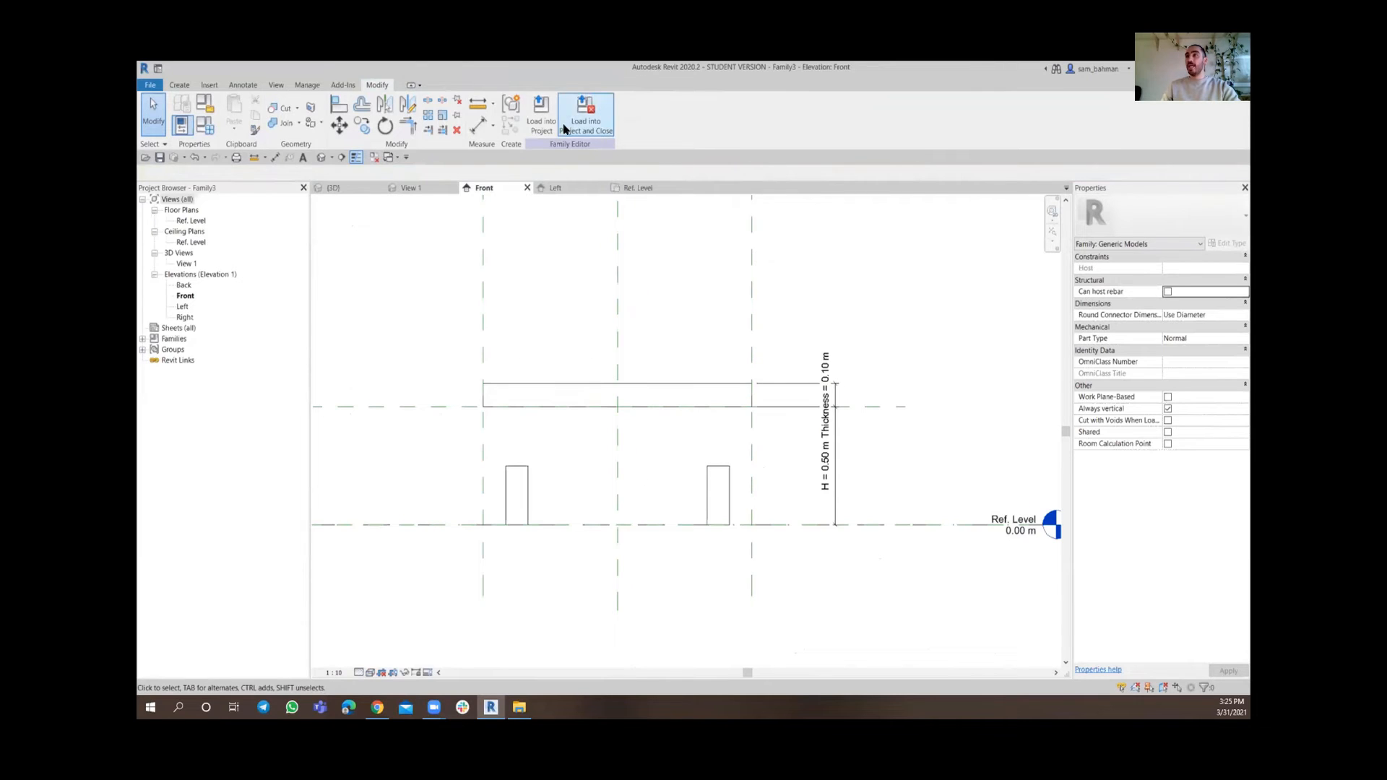
pyautogui.click(338, 108)
pyautogui.scroll(3, 513, 480)
pyautogui.moveTo(468, 433); pyautogui.dragTo(499, 415, button='middle')
pyautogui.scroll(-2, 487, 388)
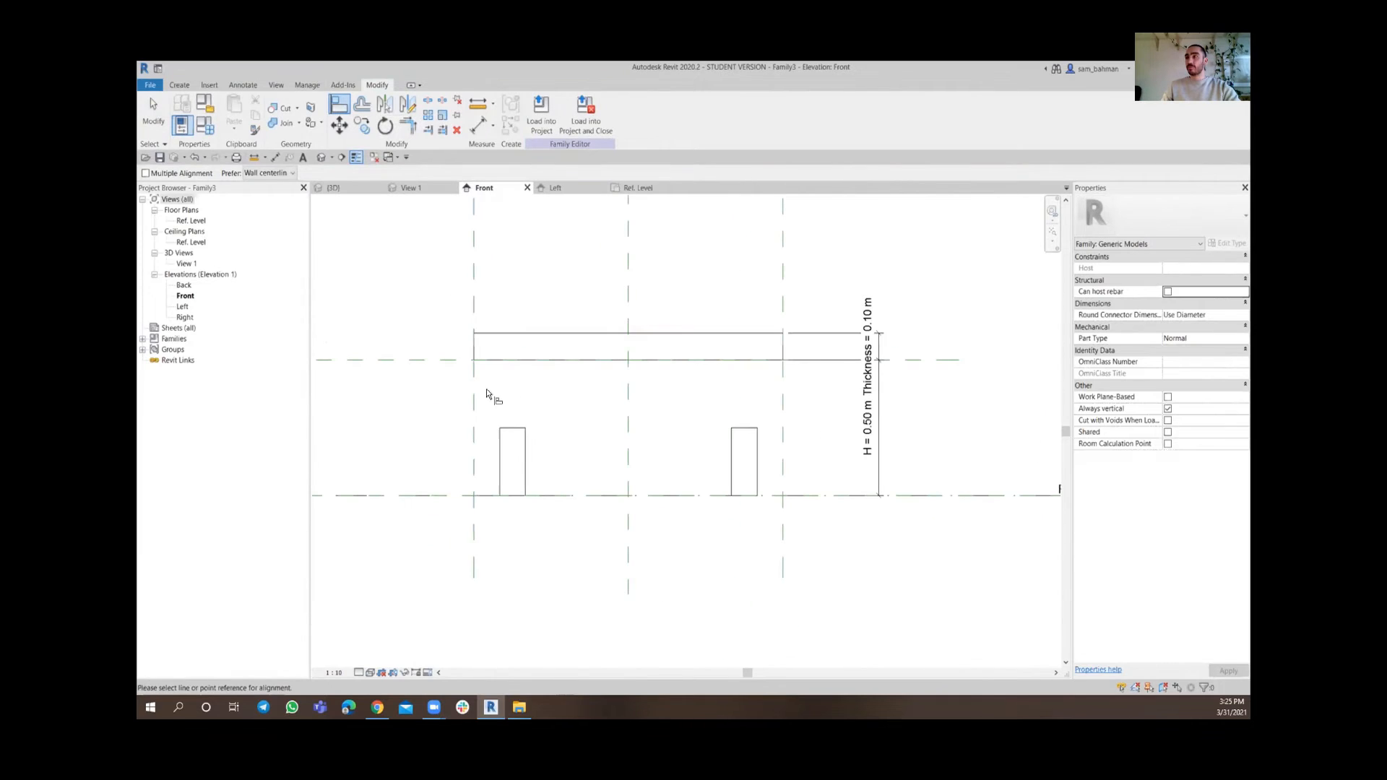
pyautogui.click(388, 360)
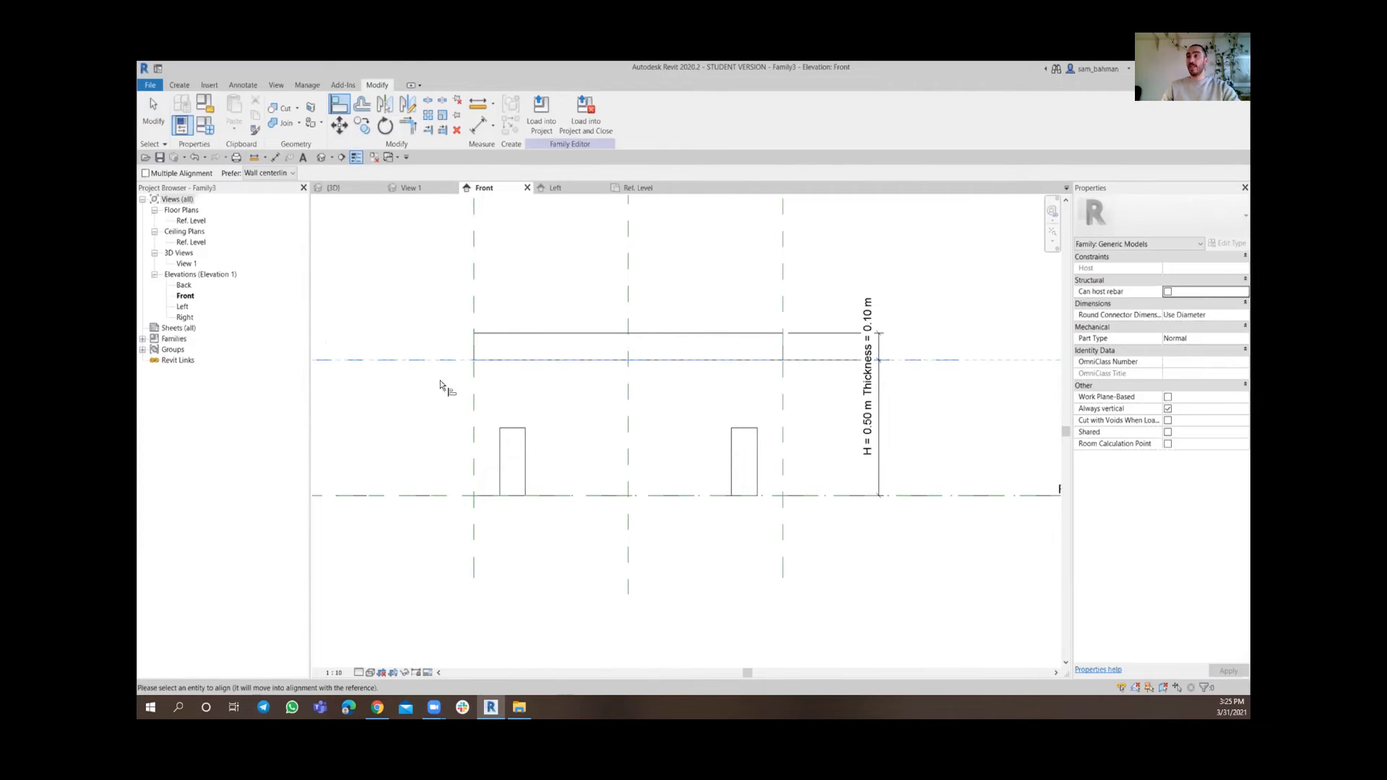
pyautogui.click(515, 430)
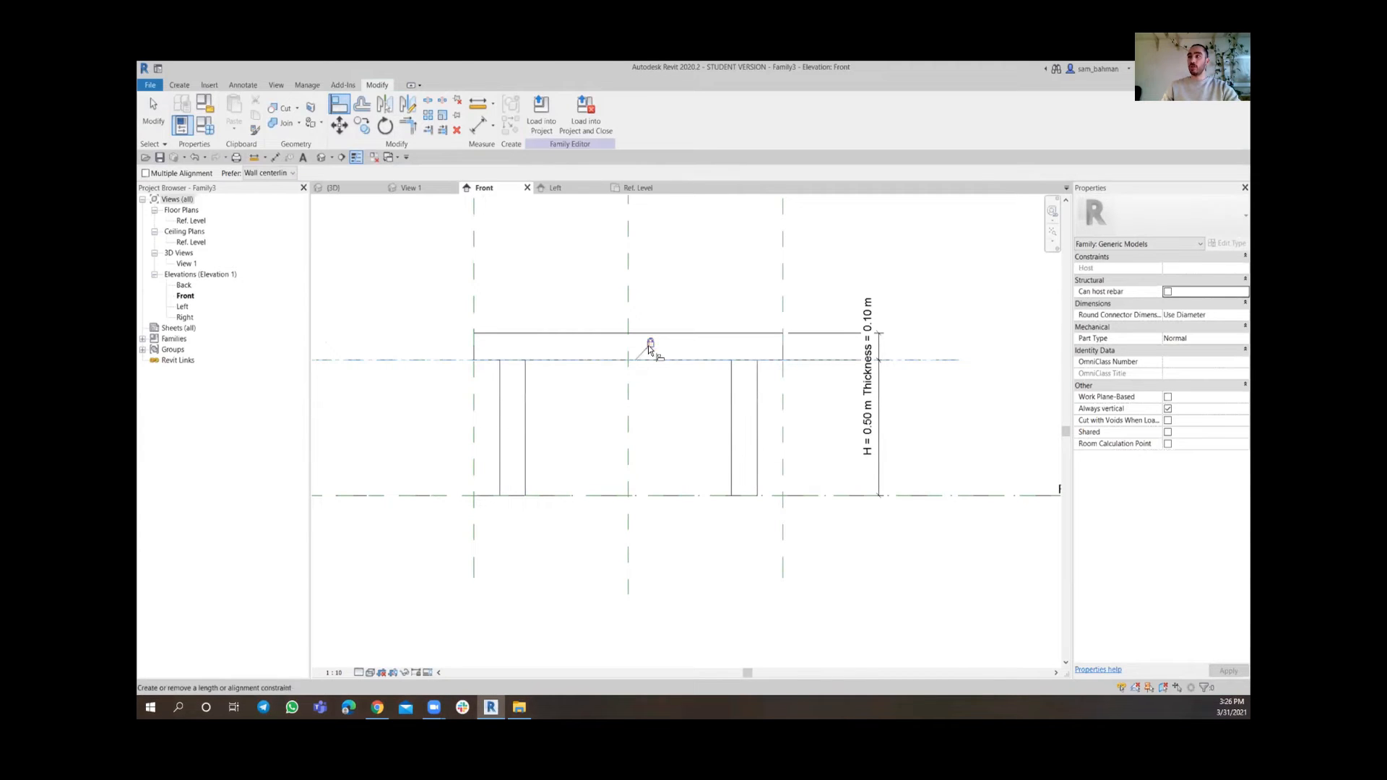
pyautogui.scroll(-2, 660, 336)
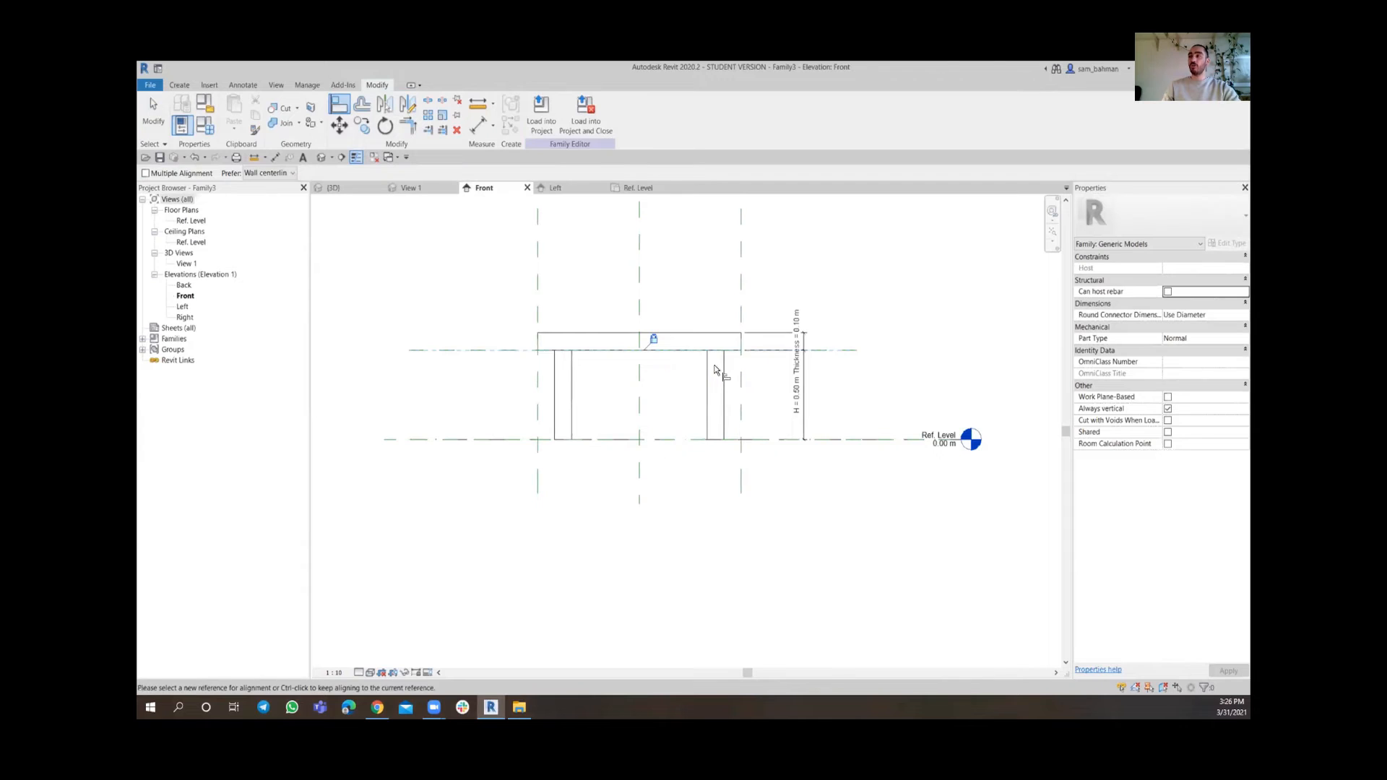
pyautogui.scroll(2, 718, 406)
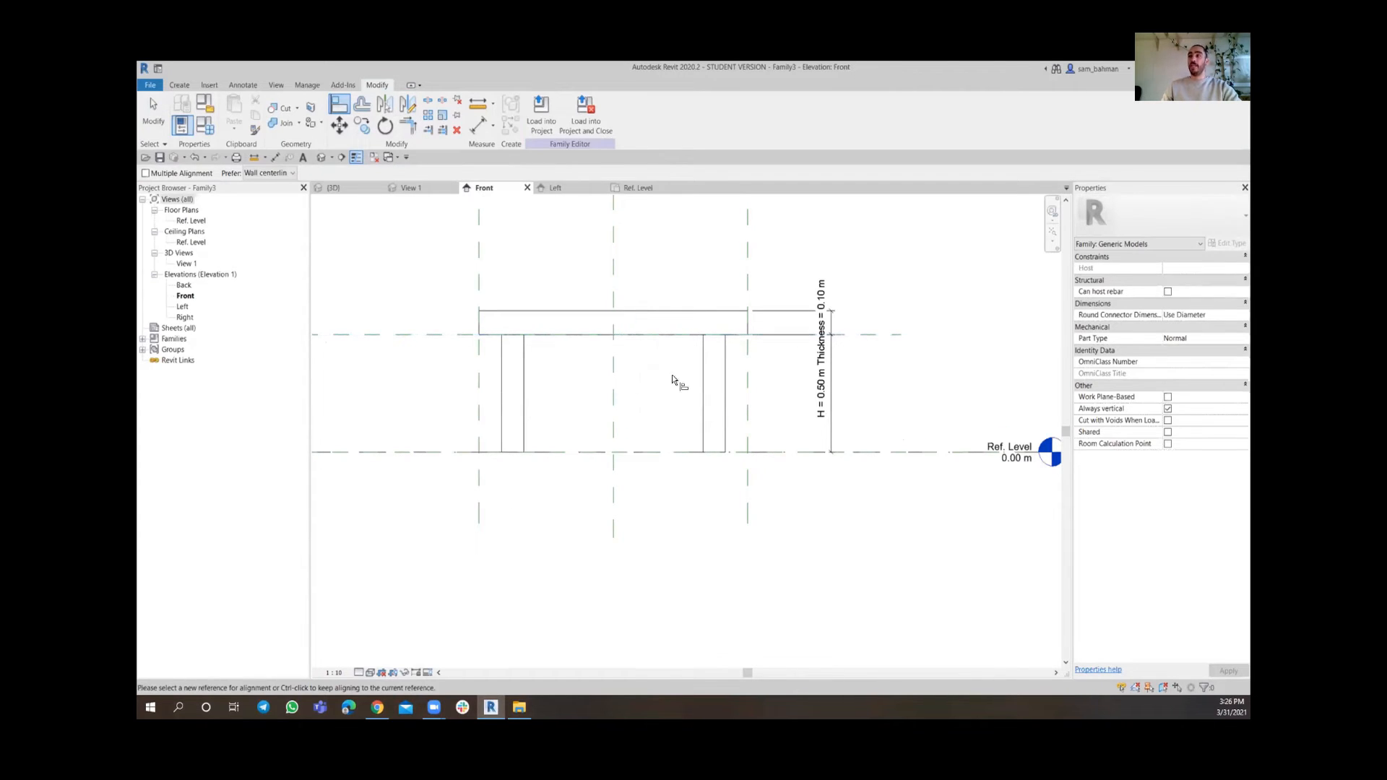
pyautogui.press('Escape')
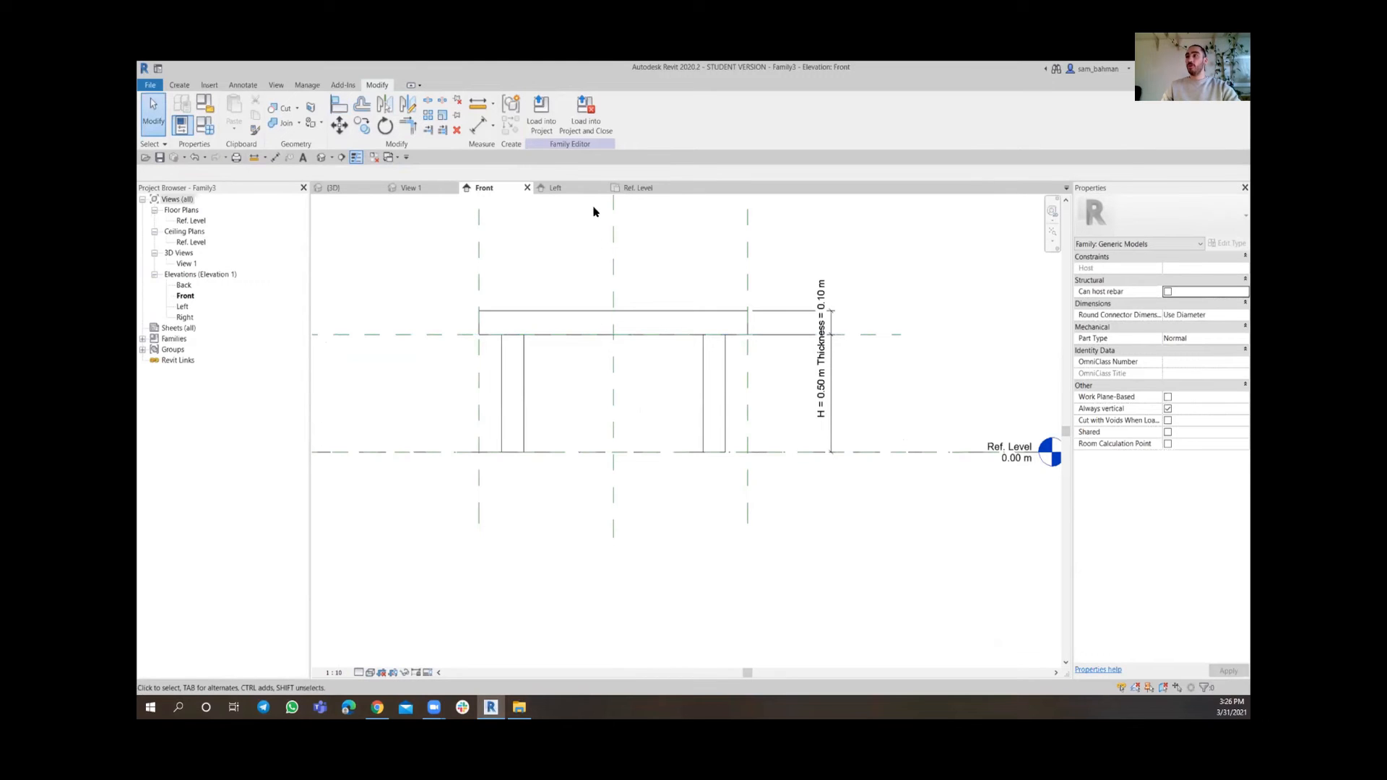
# Switch the Ref. Level plan view to Wireframe display
pyautogui.click(643, 189)
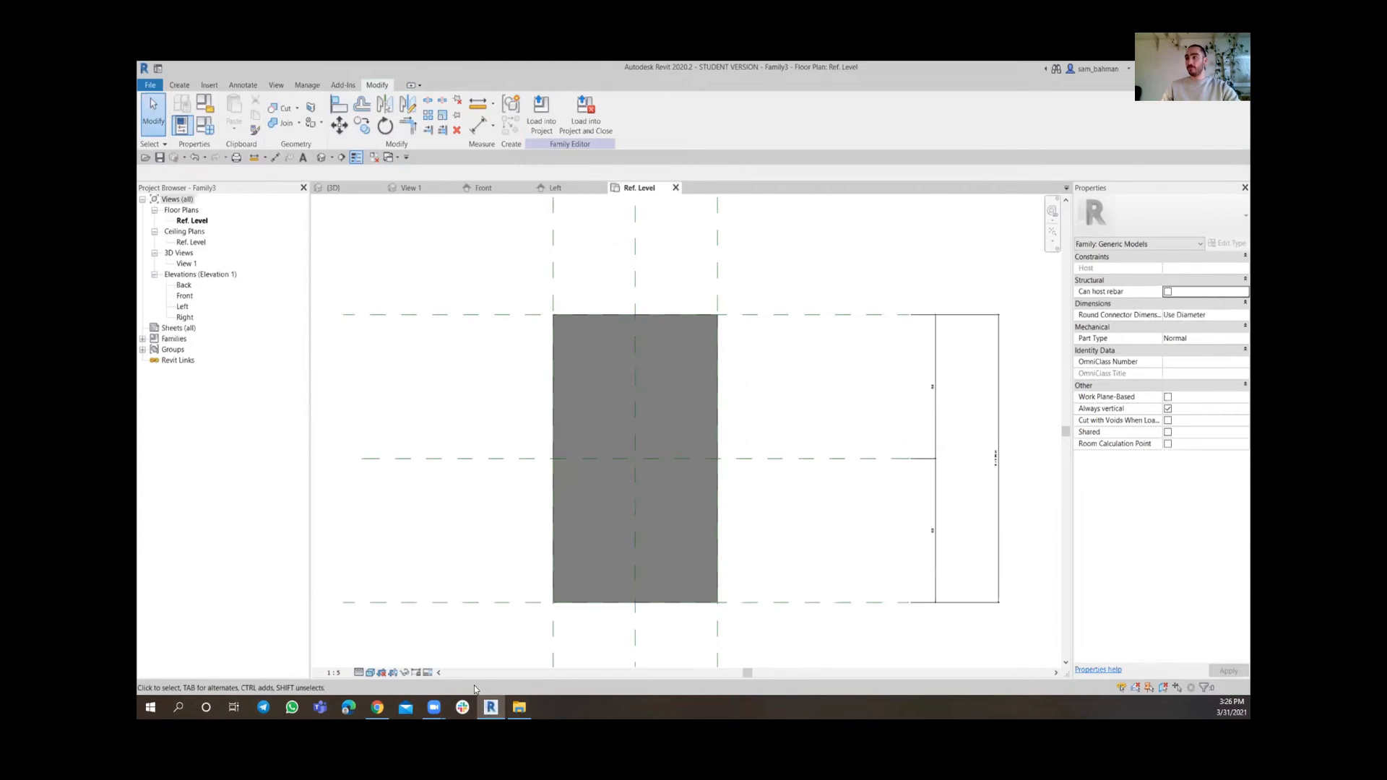
pyautogui.click(370, 673)
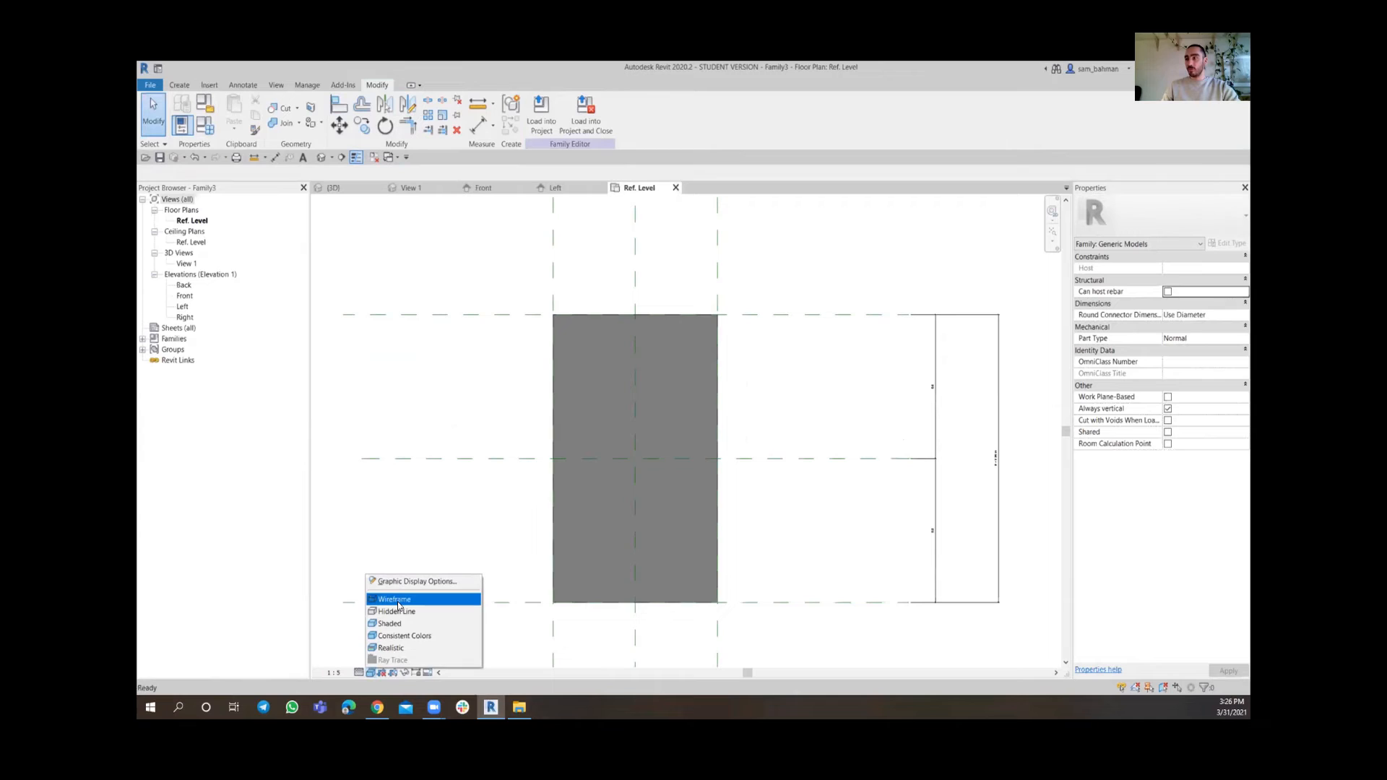
pyautogui.click(396, 600)
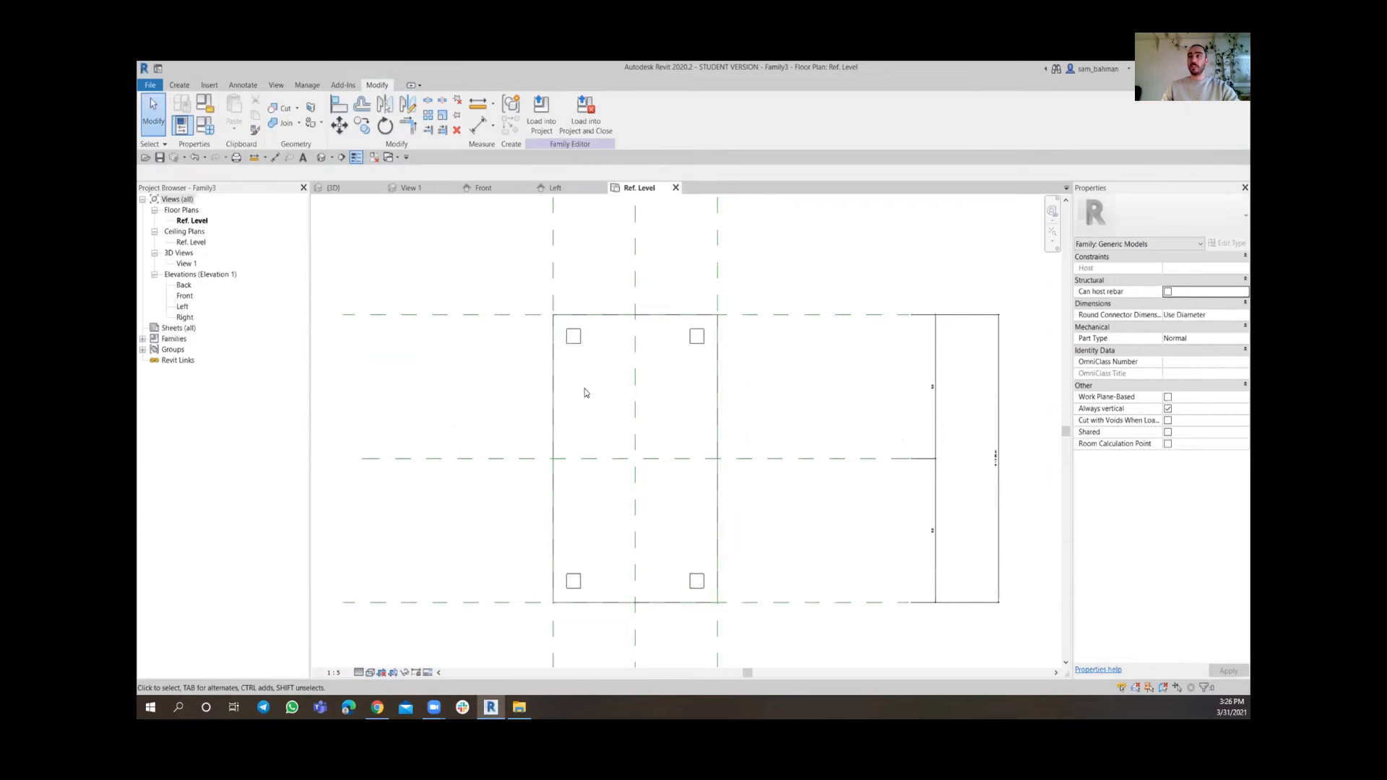
# Set the Support dim family parameter to 0.20 m and apply it
pyautogui.click(207, 127)
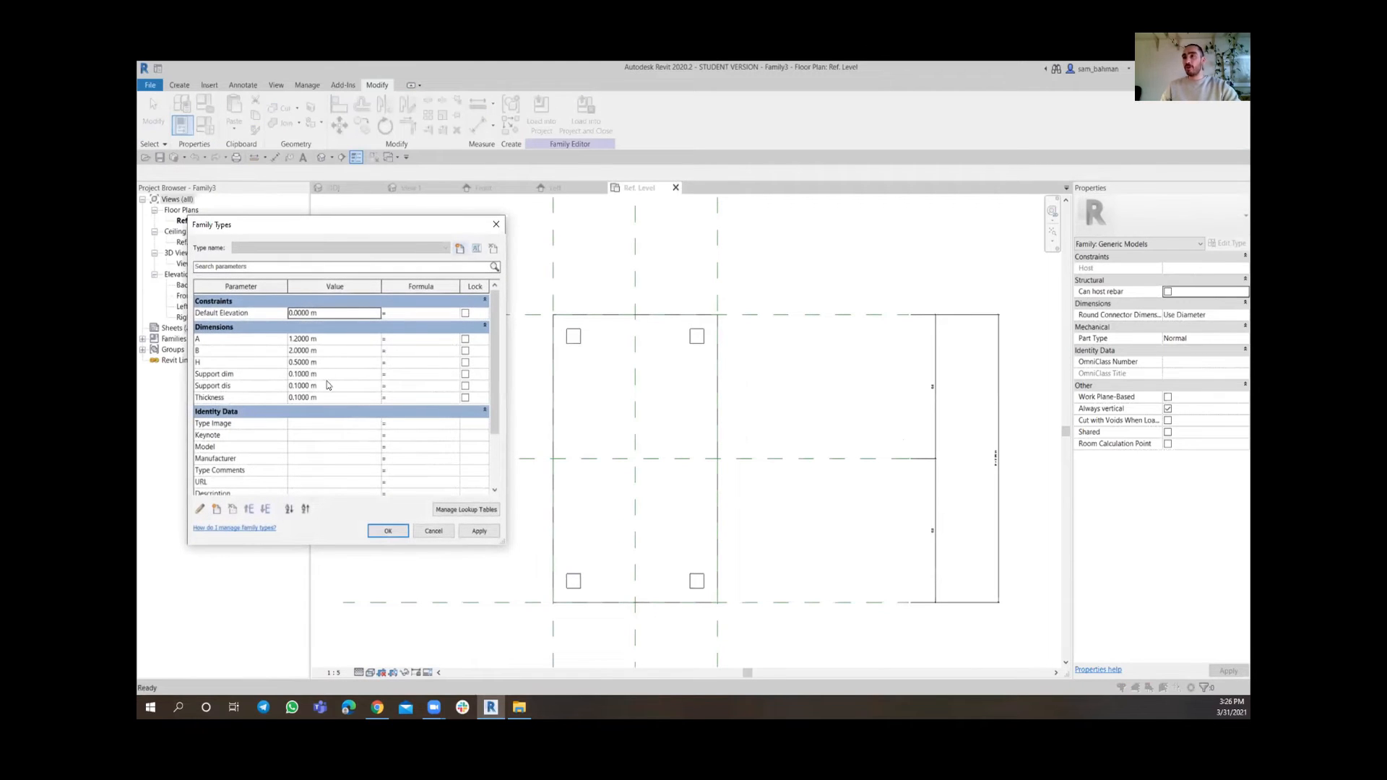
pyautogui.click(349, 374)
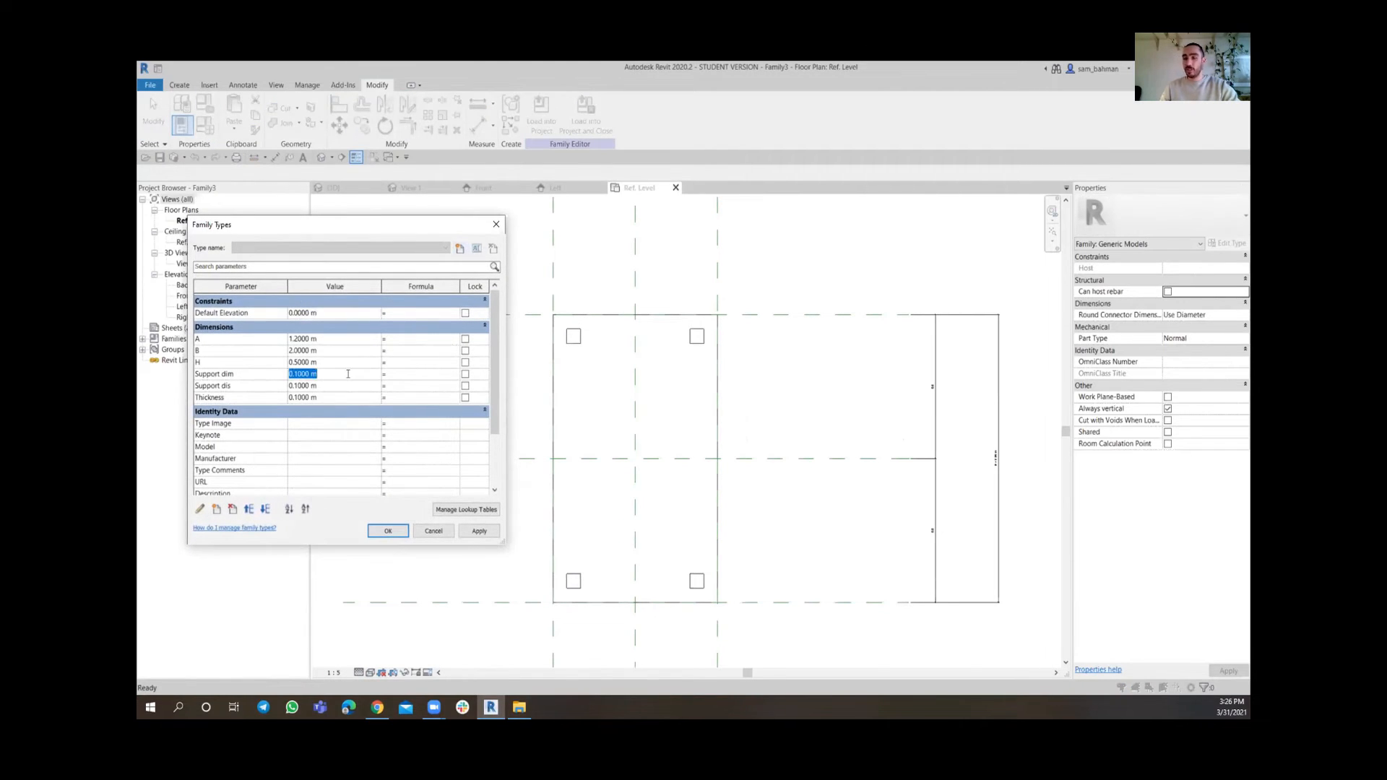
pyautogui.press('BackSpace')
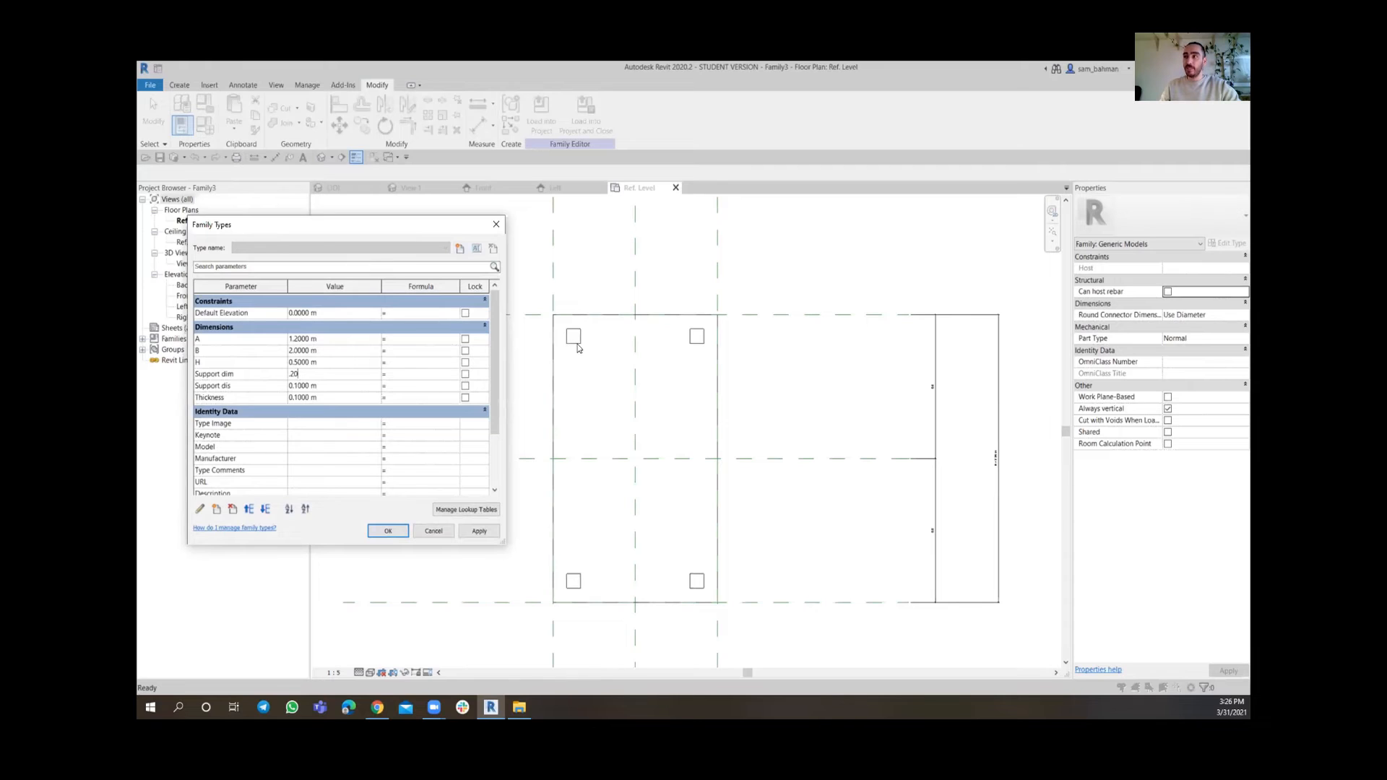
pyautogui.click(476, 532)
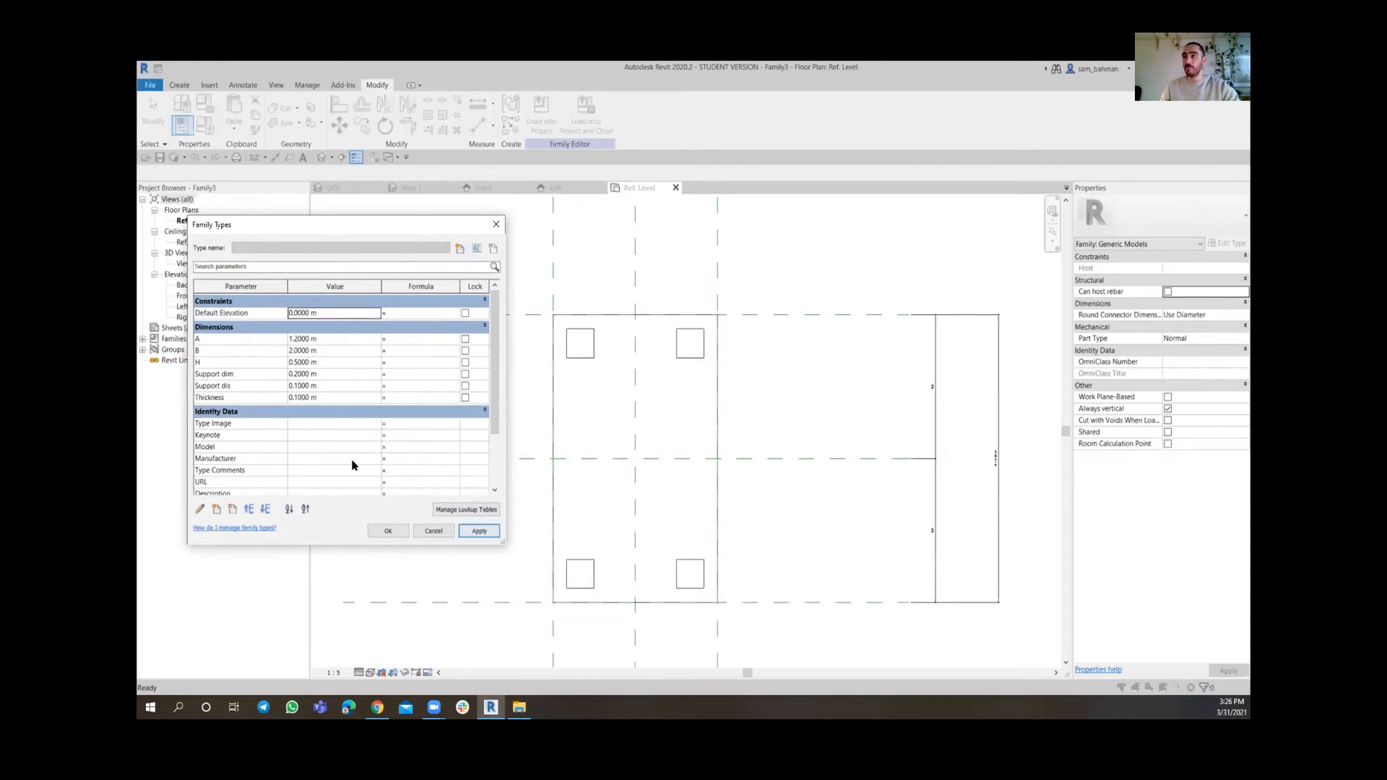
# Set the Support dis family parameter to 0.20 m and apply it
pyautogui.click(334, 388)
pyautogui.press('BackSpace')
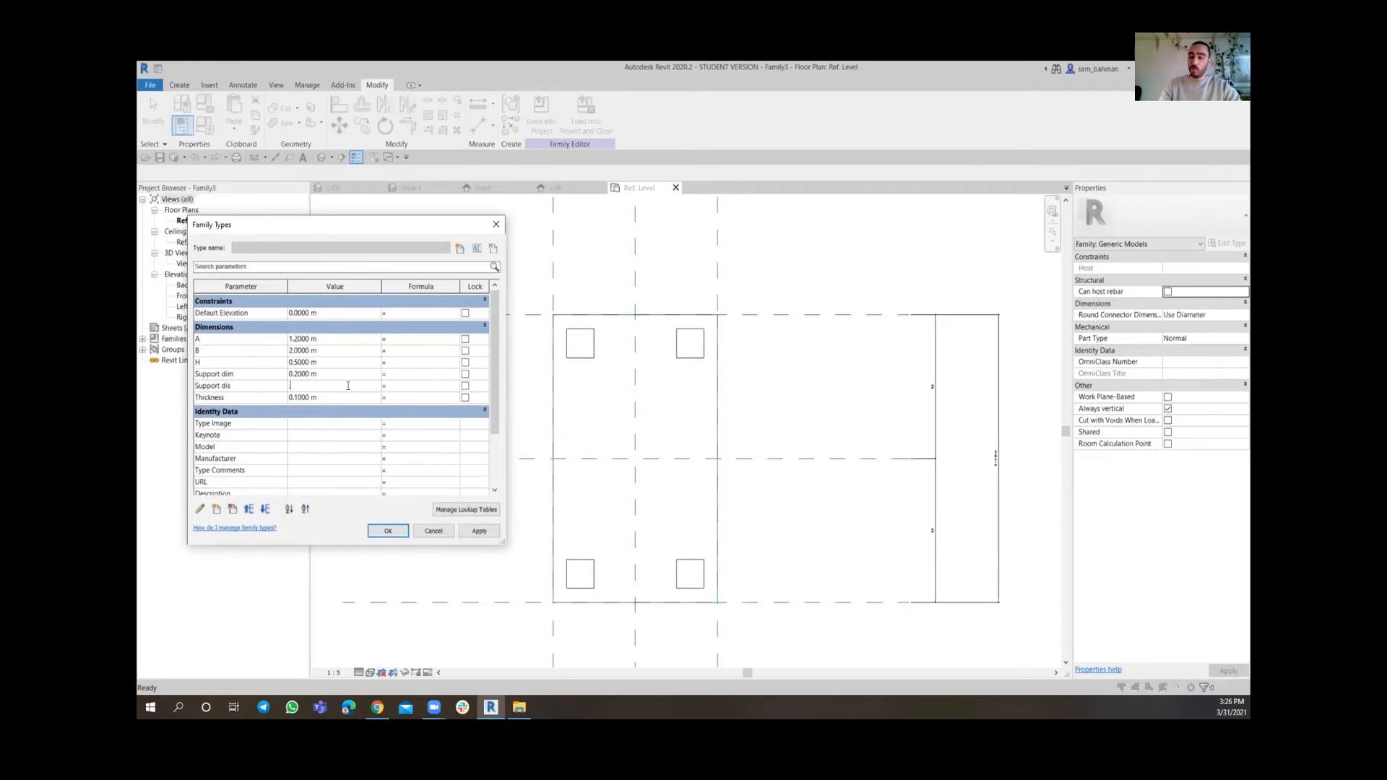
pyautogui.click(492, 535)
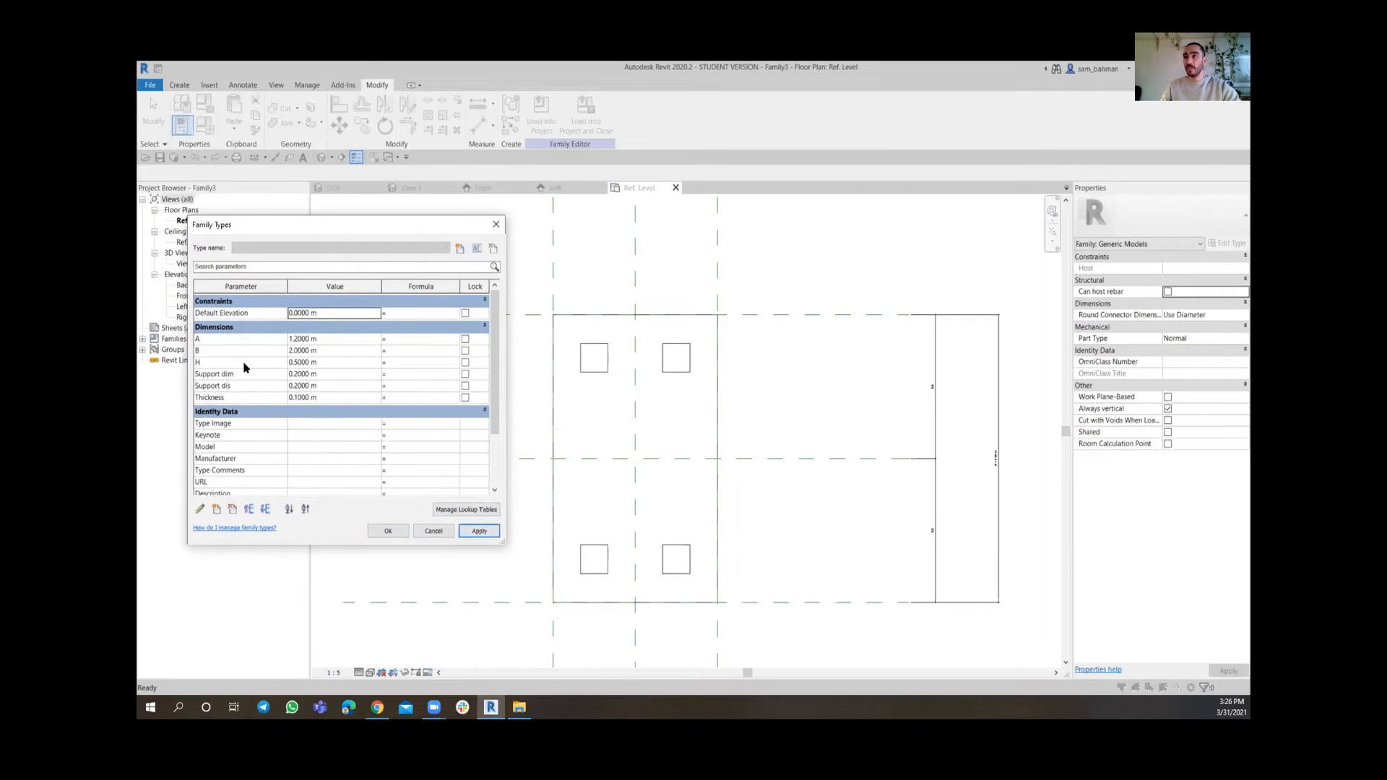
# Set family parameter B to 2.5 m and A to 2 m, applying each, then close Family Types
pyautogui.click(329, 352)
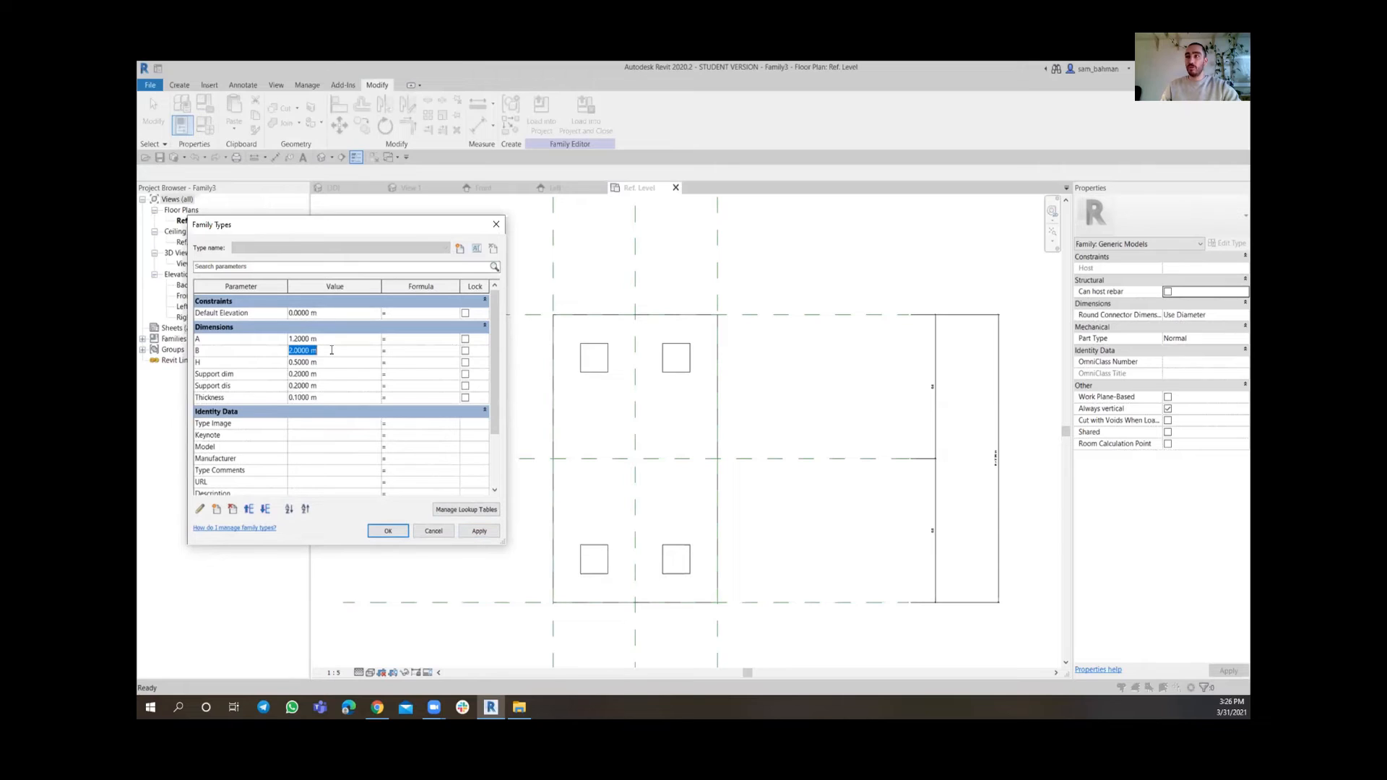
pyautogui.write('2.5')
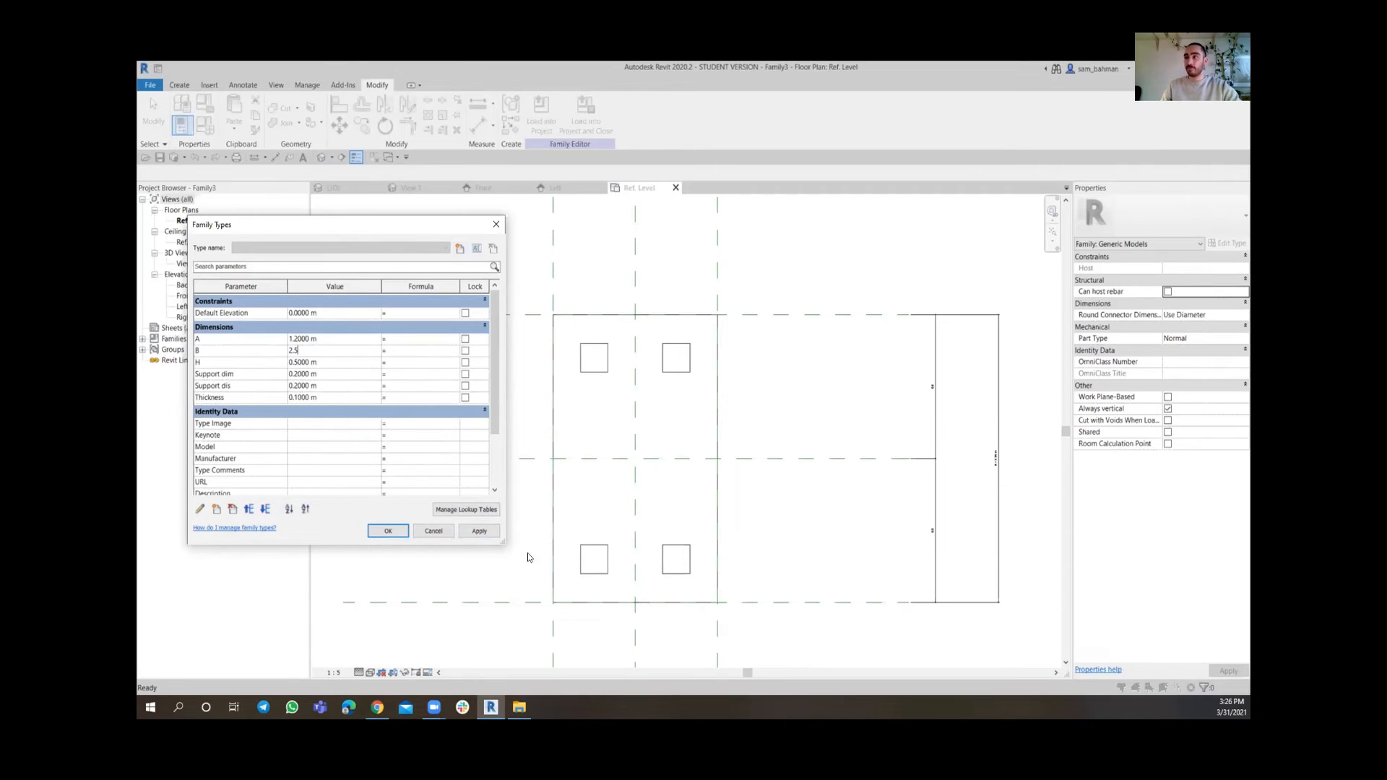
pyautogui.click(479, 531)
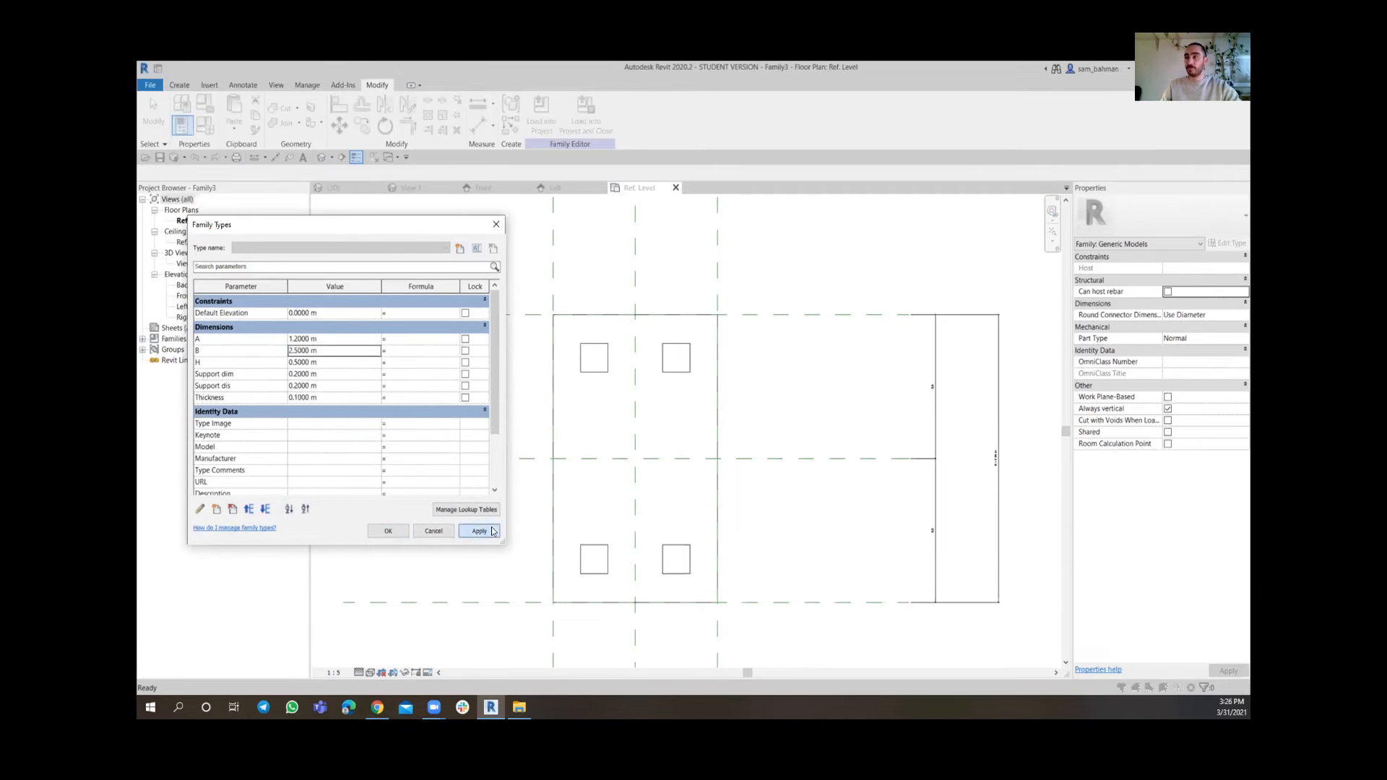
pyautogui.click(333, 339)
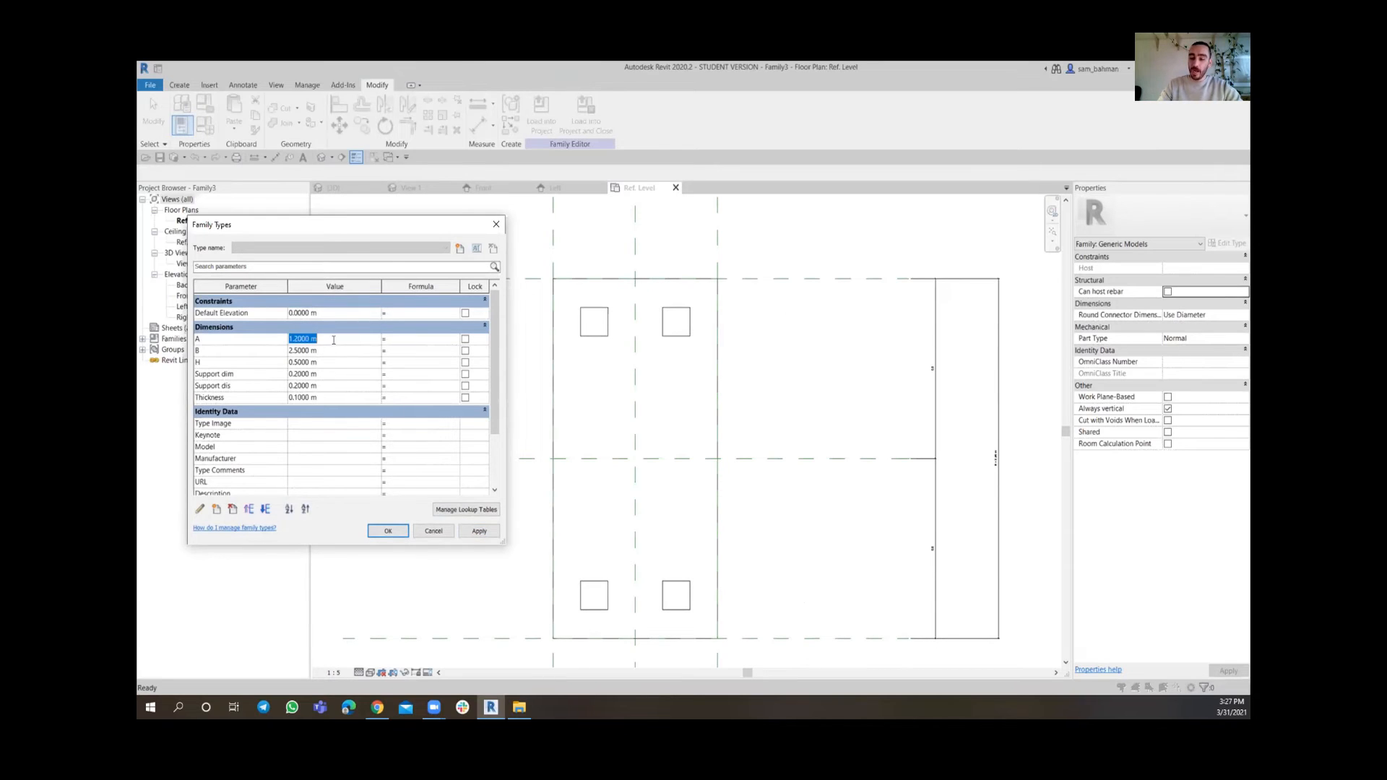
pyautogui.write('2')
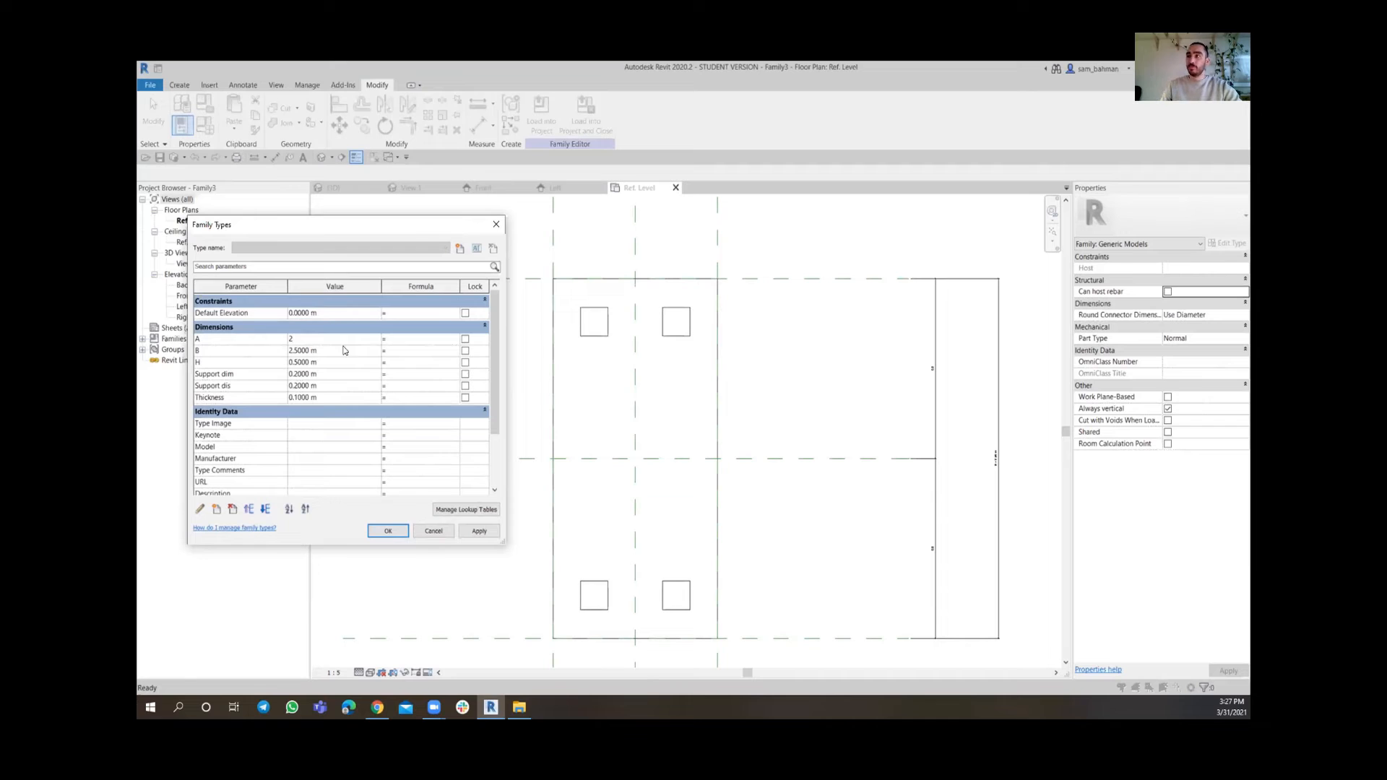
pyautogui.click(474, 531)
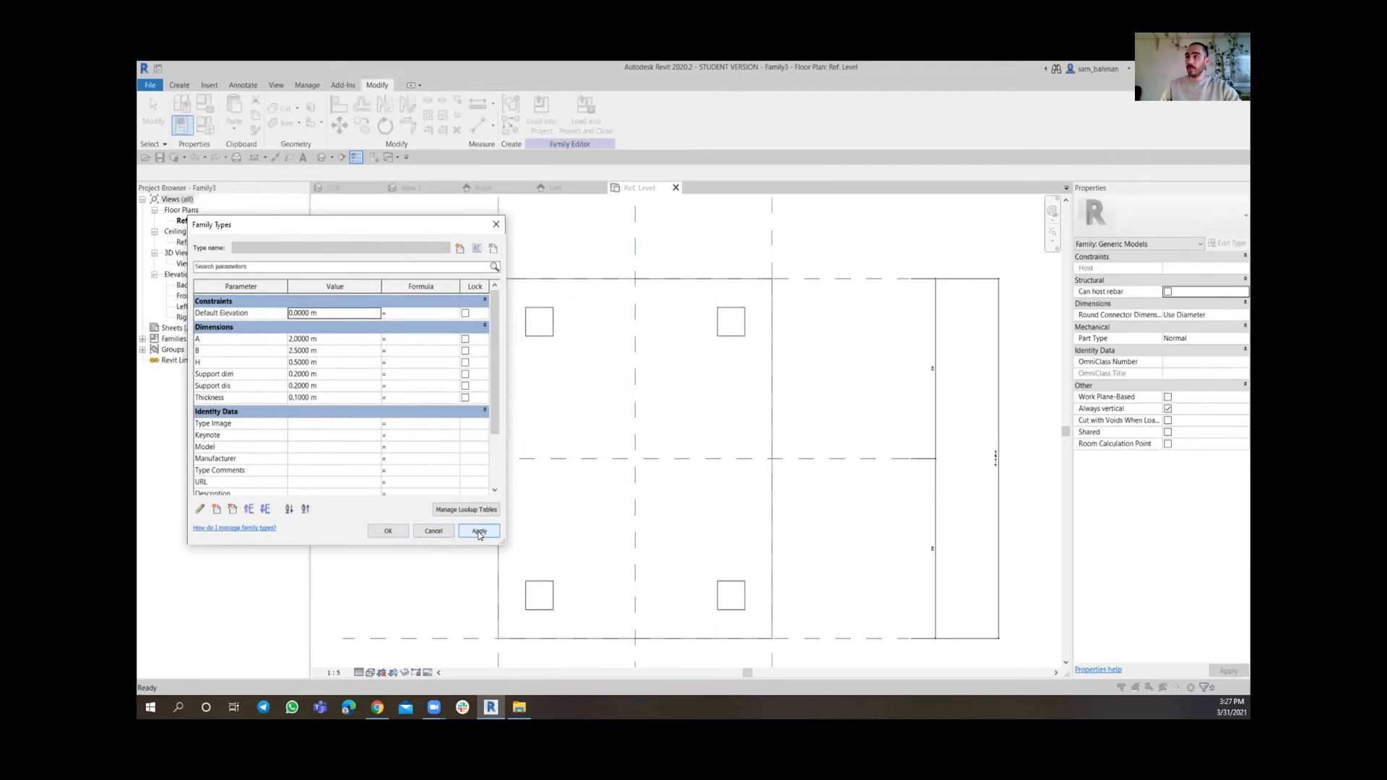
pyautogui.click(402, 533)
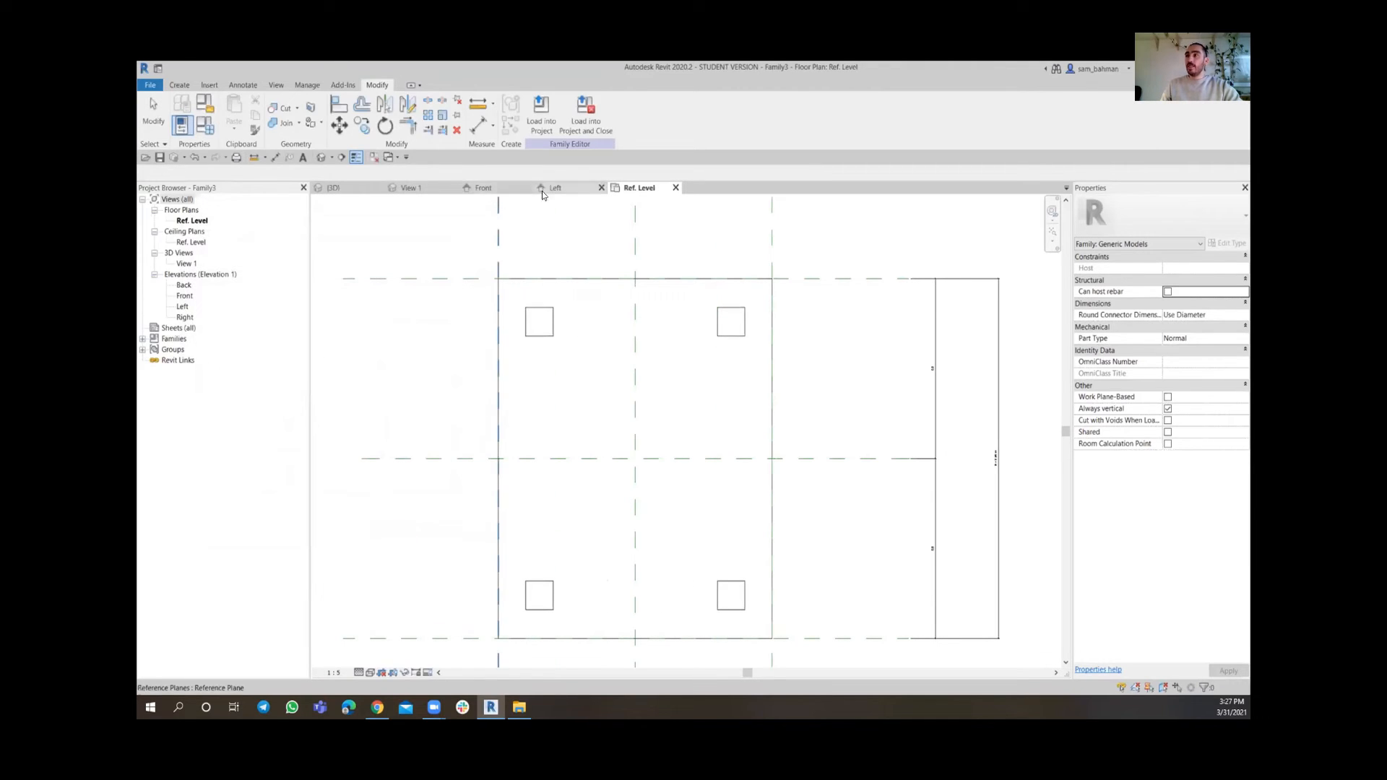
# Open the default 3D view and set its detail level to Fine
pyautogui.click(323, 158)
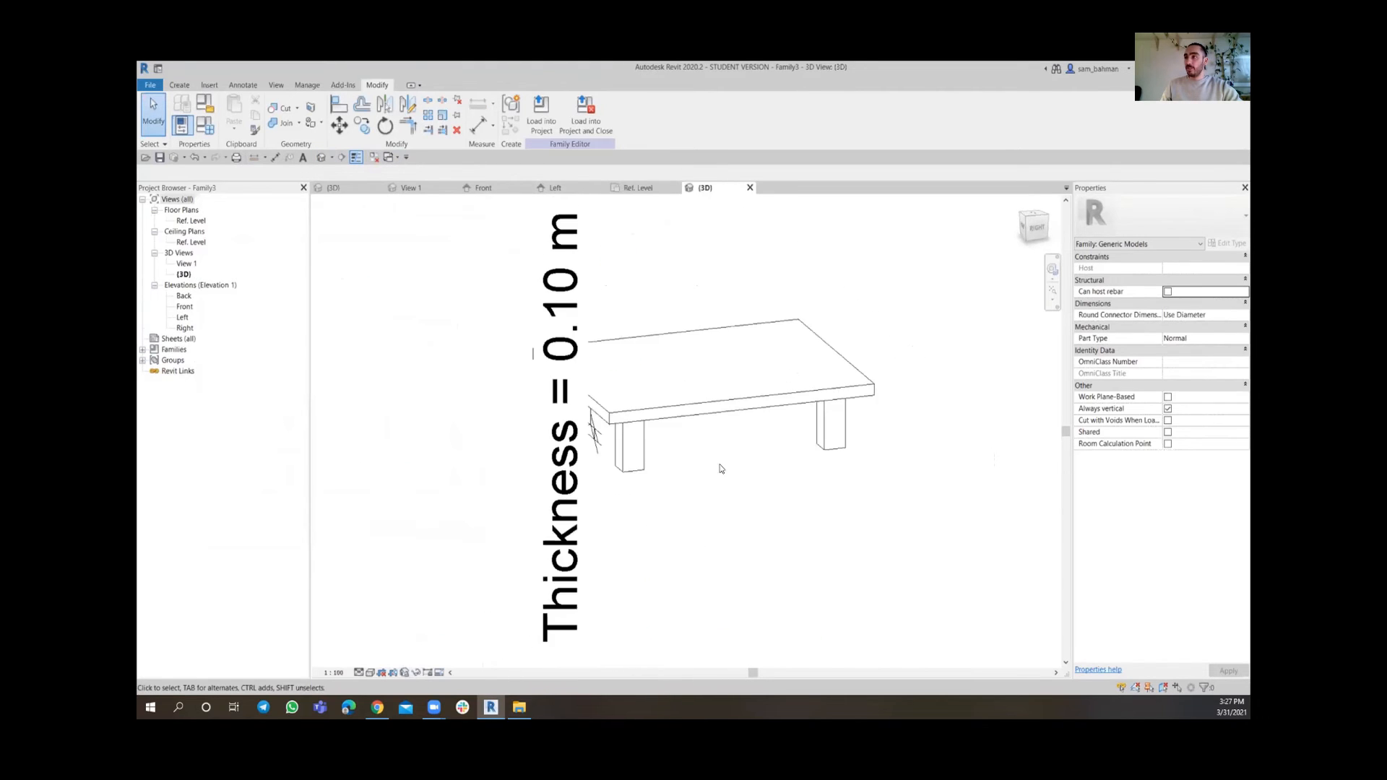
pyautogui.click(558, 477)
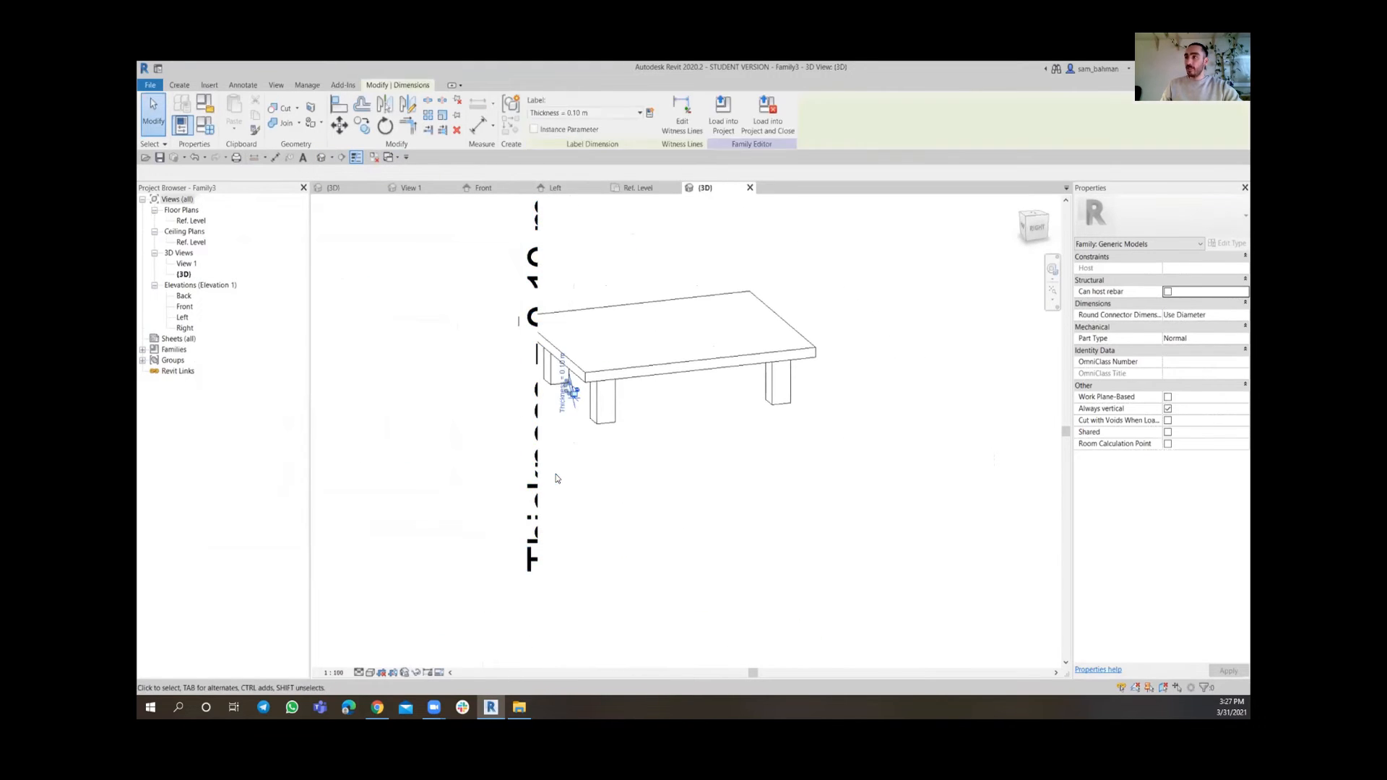
pyautogui.click(360, 673)
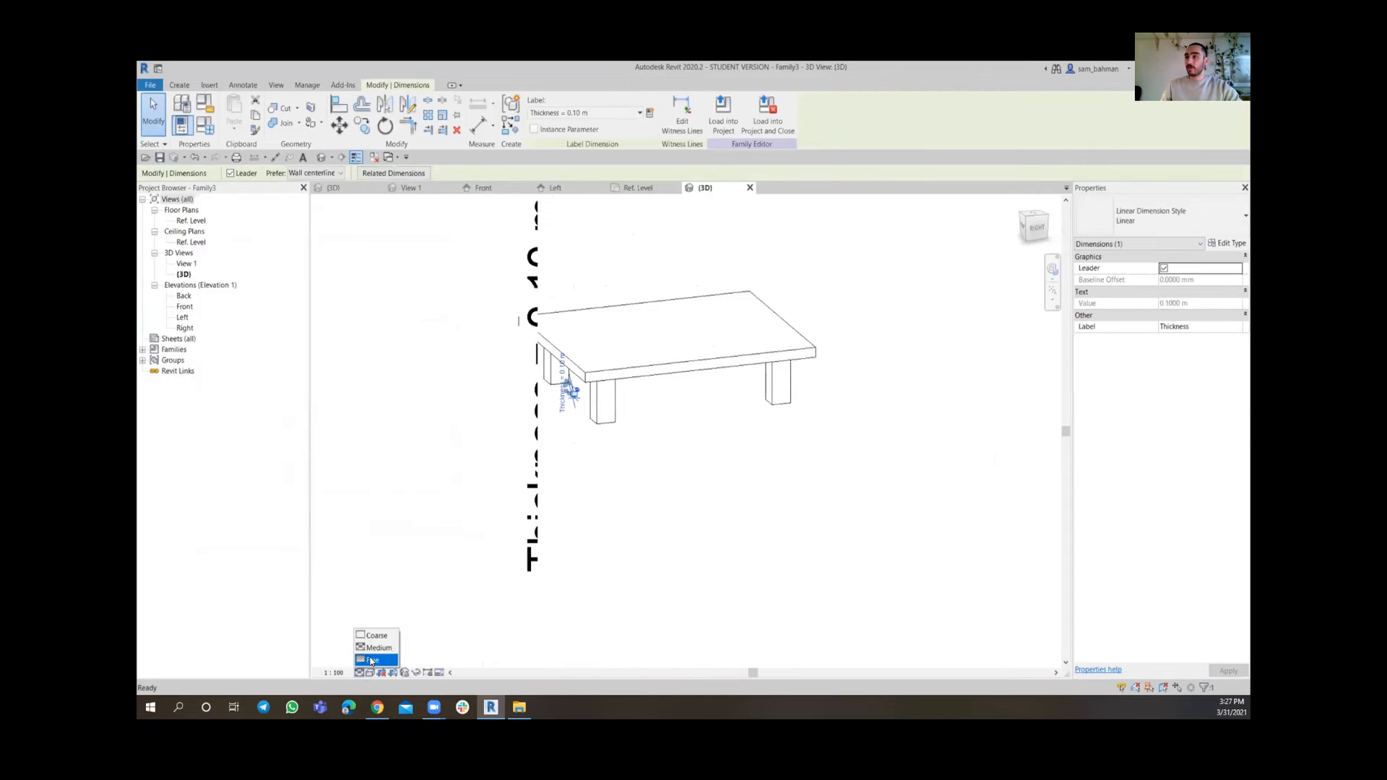
pyautogui.click(370, 660)
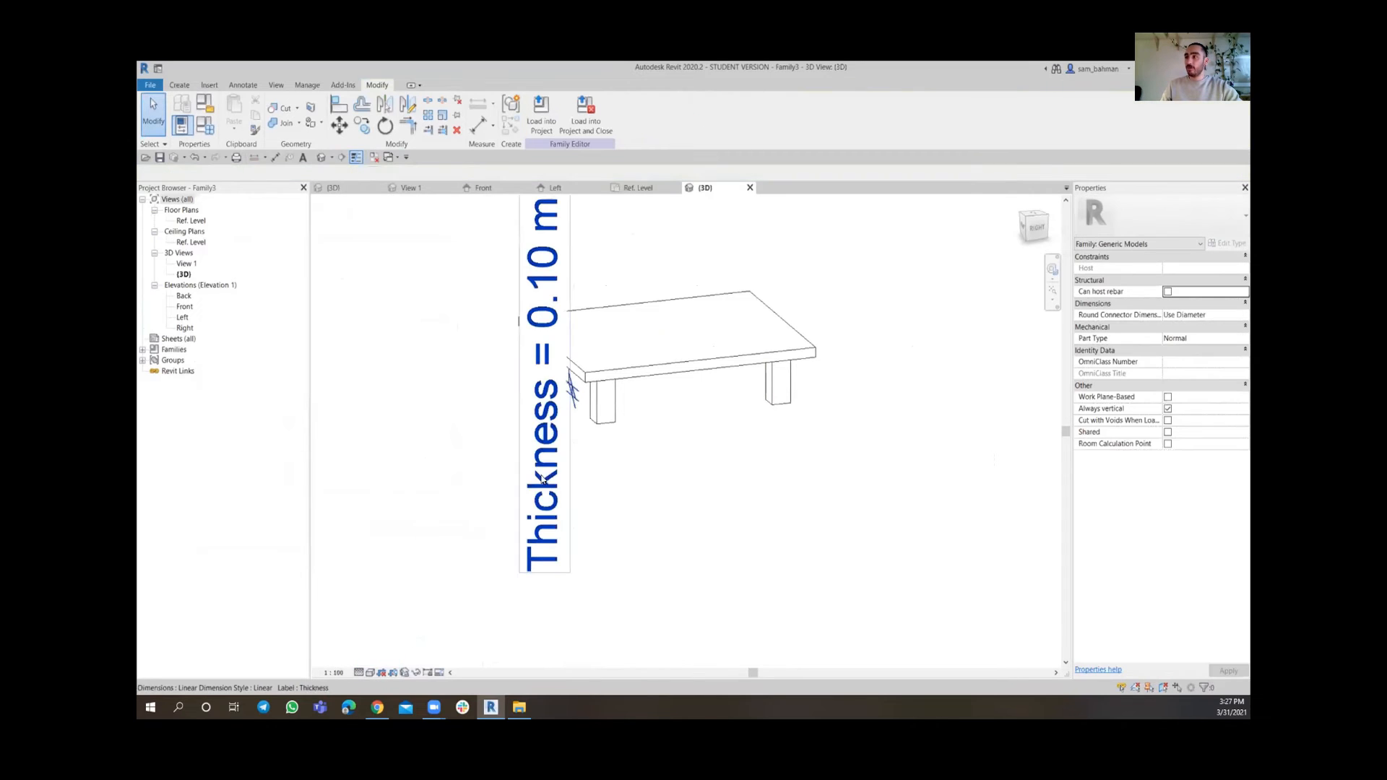
# Temporarily hide the selected Thickness dimension in the 3D view
pyautogui.click(417, 672)
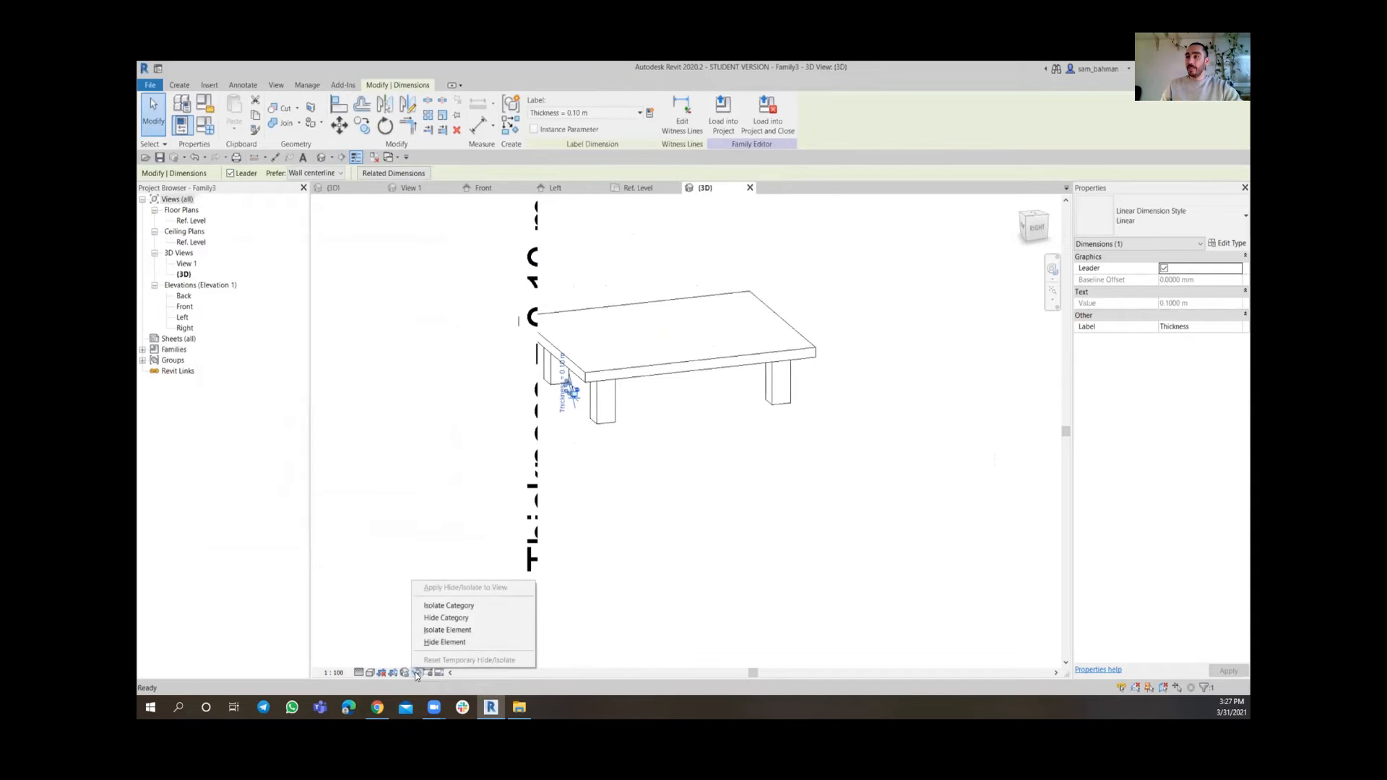
pyautogui.click(446, 643)
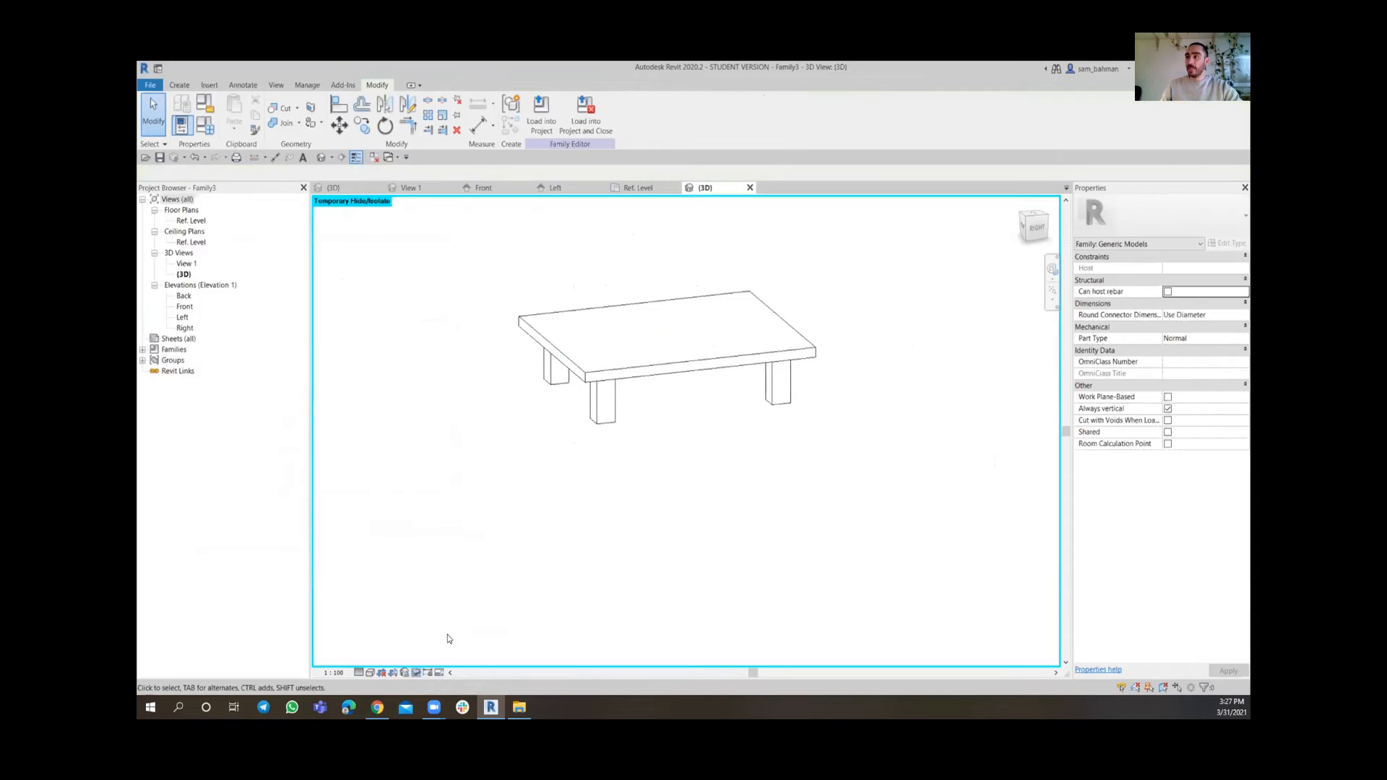
pyautogui.click(419, 672)
pyautogui.click(634, 556)
pyautogui.scroll(-1, 634, 483)
pyautogui.moveTo(666, 432); pyautogui.dragTo(711, 453, button='middle')
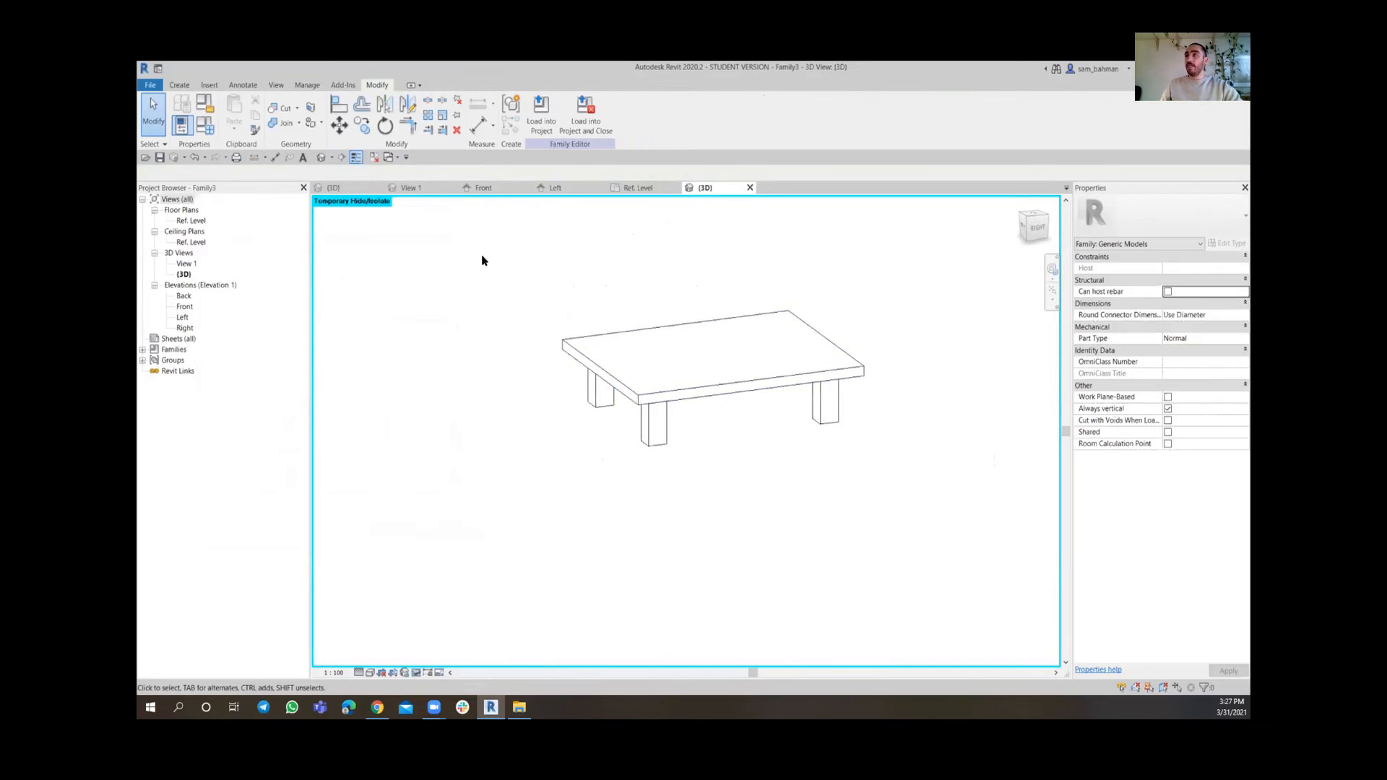
# Reopen Family Types and set Thickness to 0.05 m, then apply
pyautogui.click(205, 126)
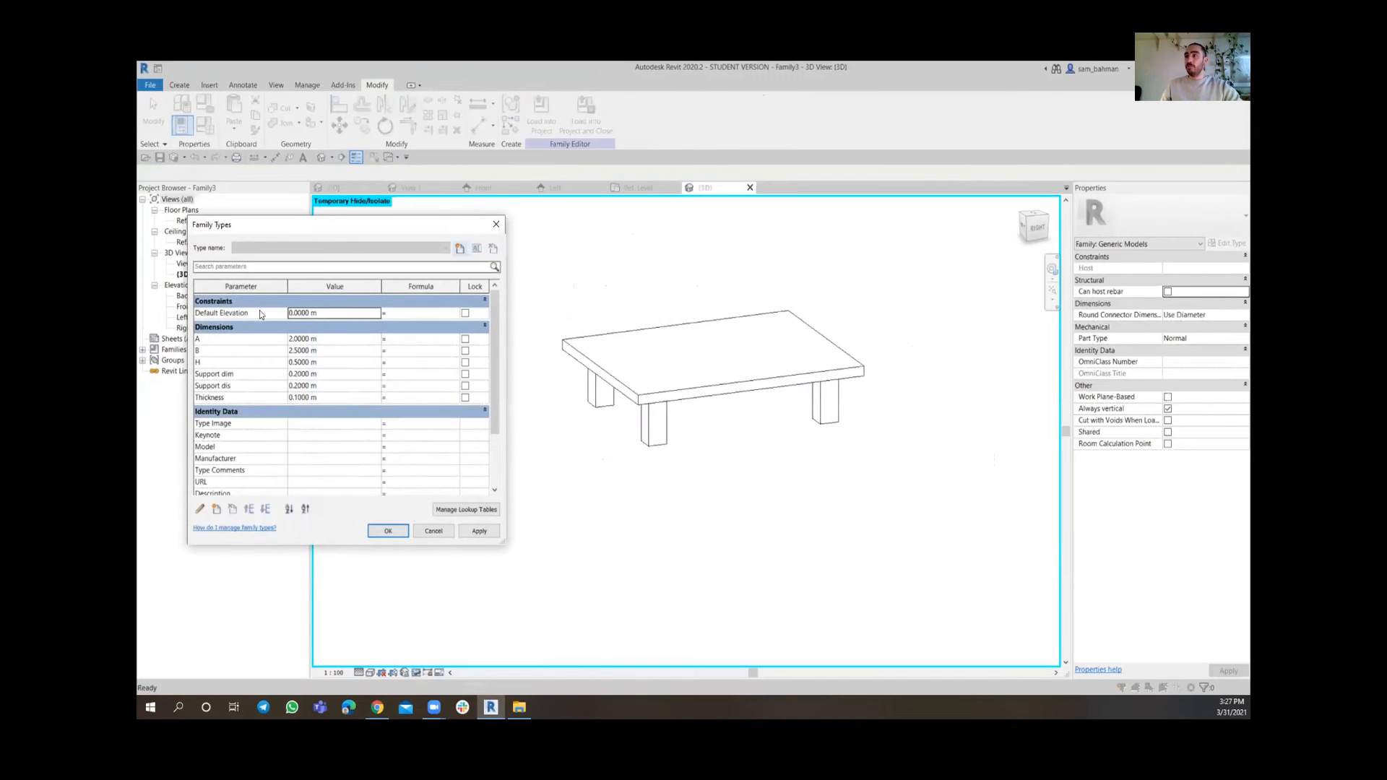
pyautogui.moveTo(287, 234); pyautogui.dragTo(336, 227)
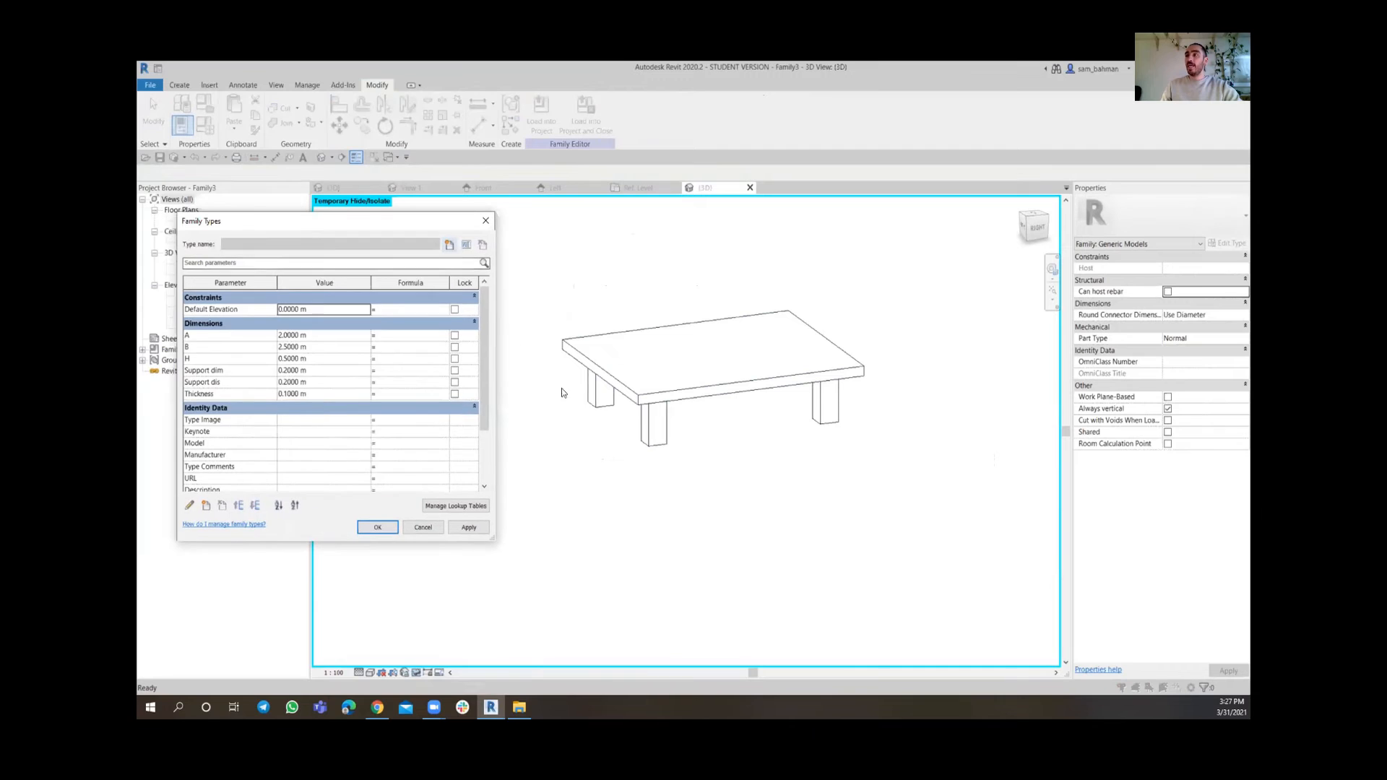
pyautogui.click(327, 394)
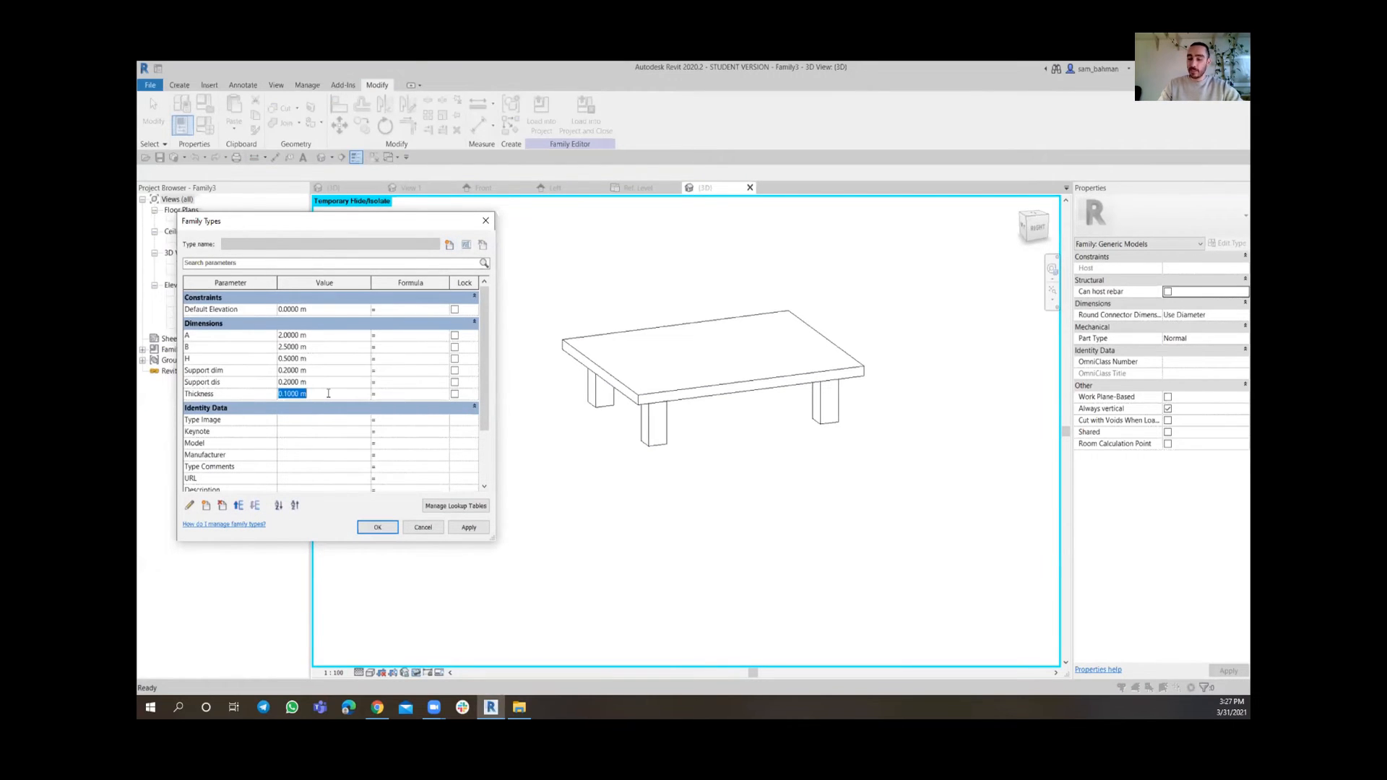
pyautogui.press('BackSpace')
pyautogui.write('.05')
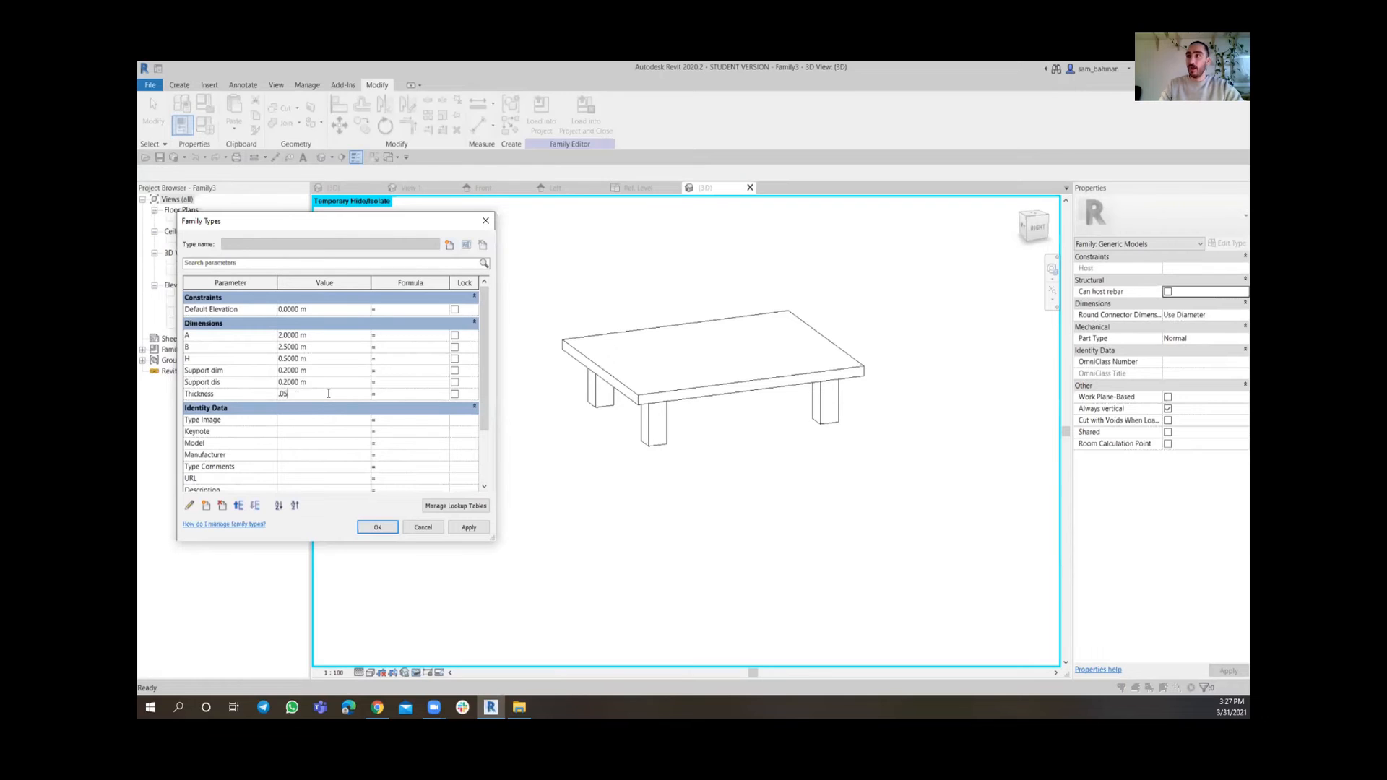
pyautogui.click(466, 527)
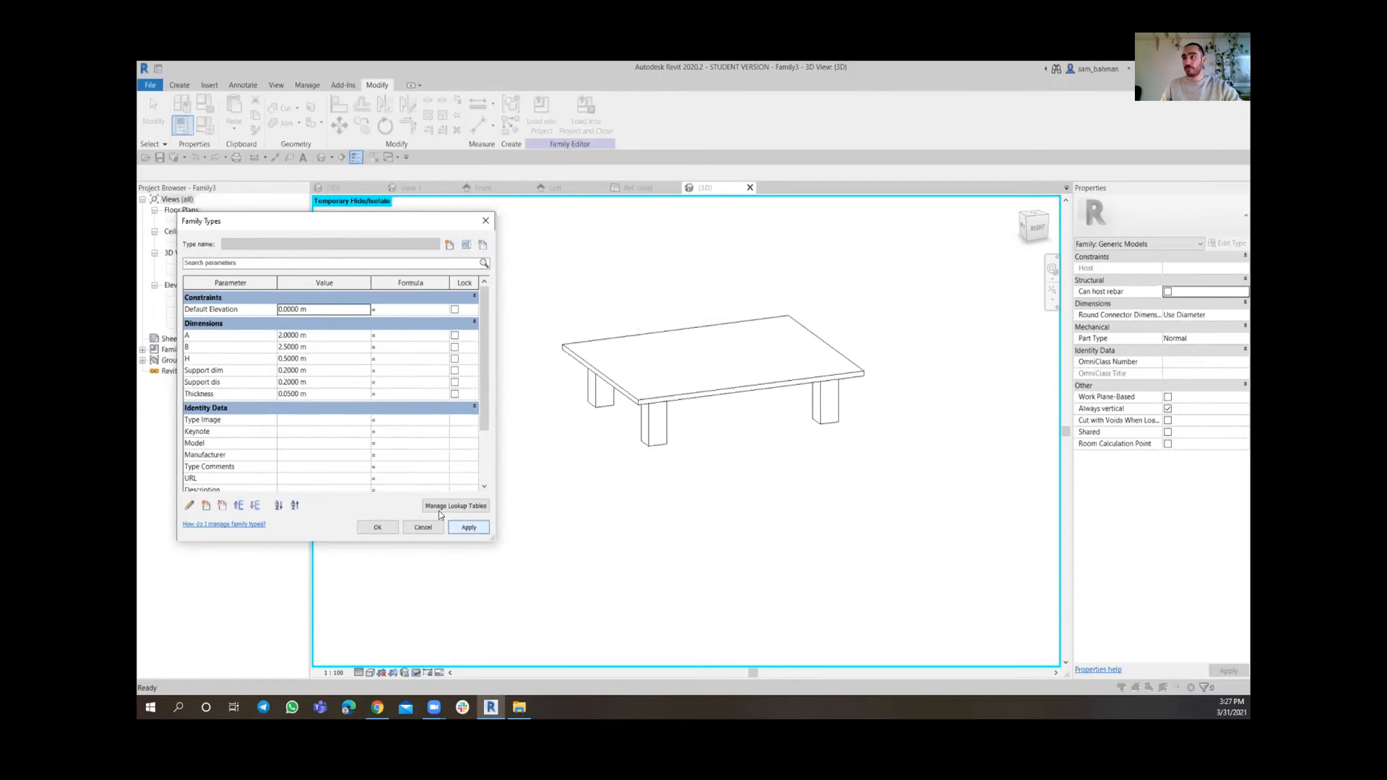
# Set the H parameter to 0.8 m and apply it
pyautogui.click(325, 358)
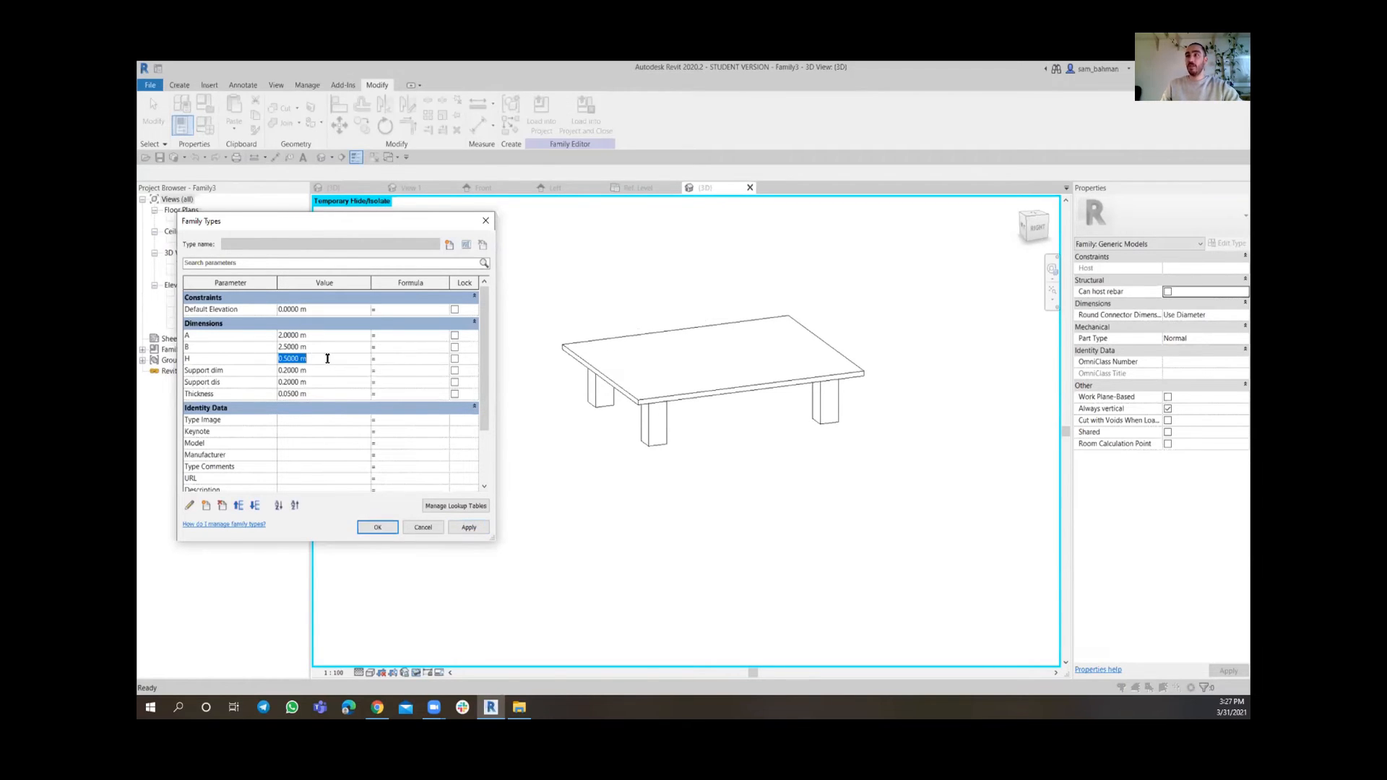
pyautogui.write('.8')
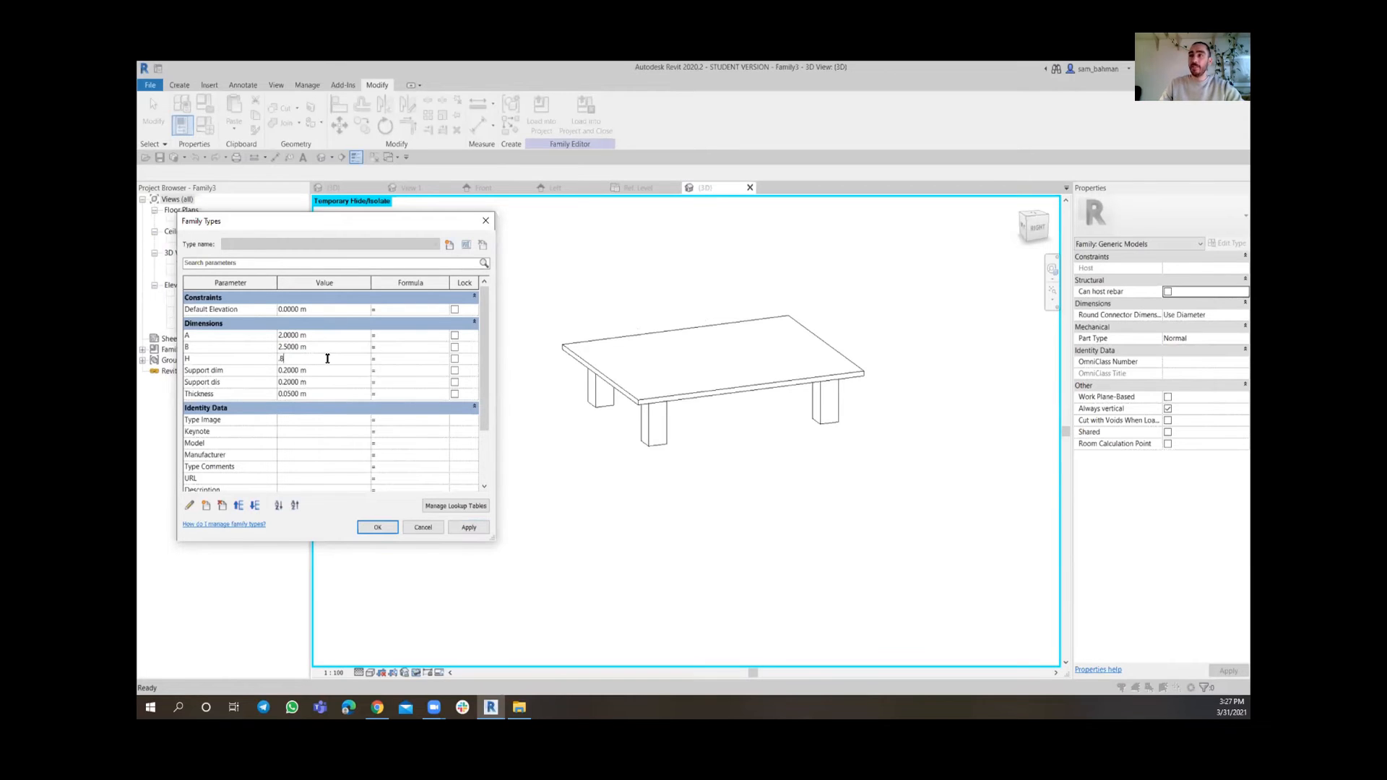
pyautogui.click(462, 527)
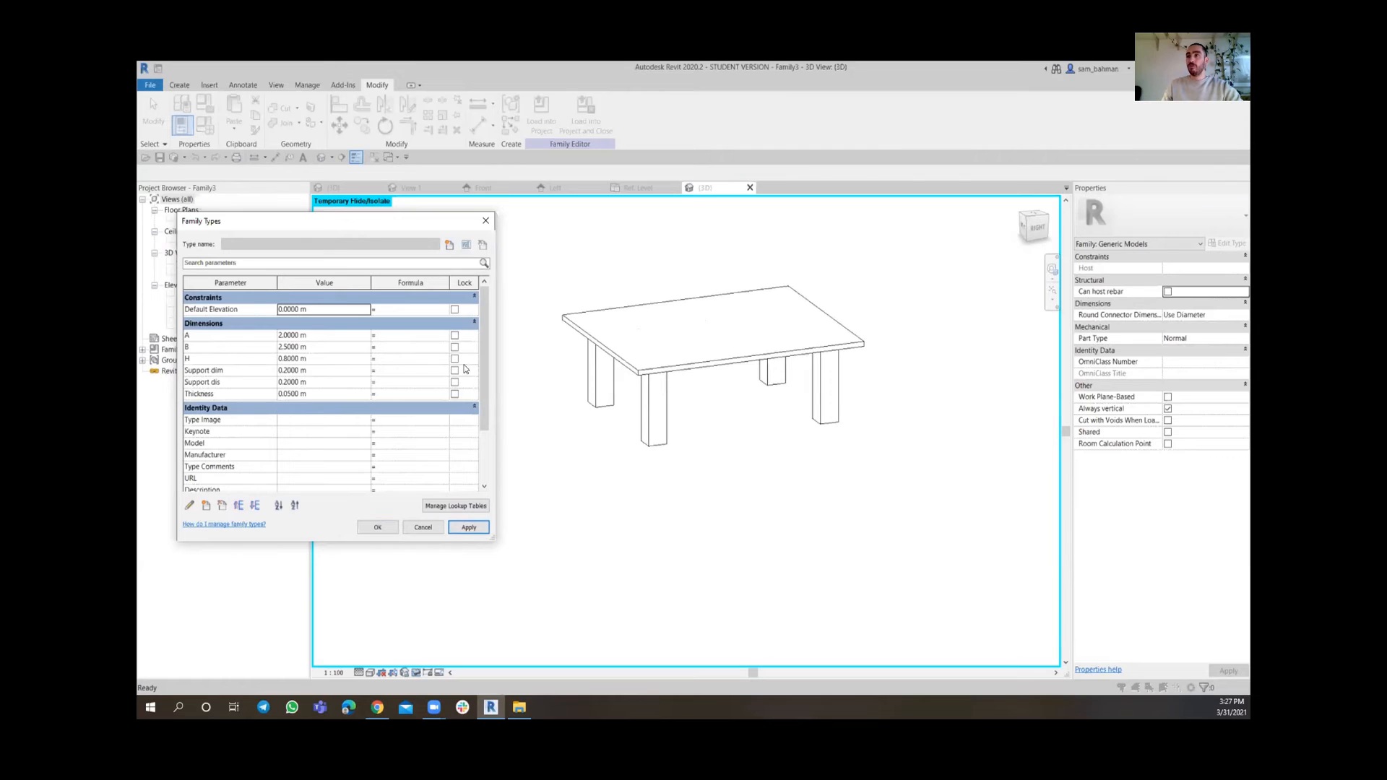
# Set parameter A to 1.8 m and B to 2.20 m, then apply
pyautogui.click(329, 337)
pyautogui.write('1')
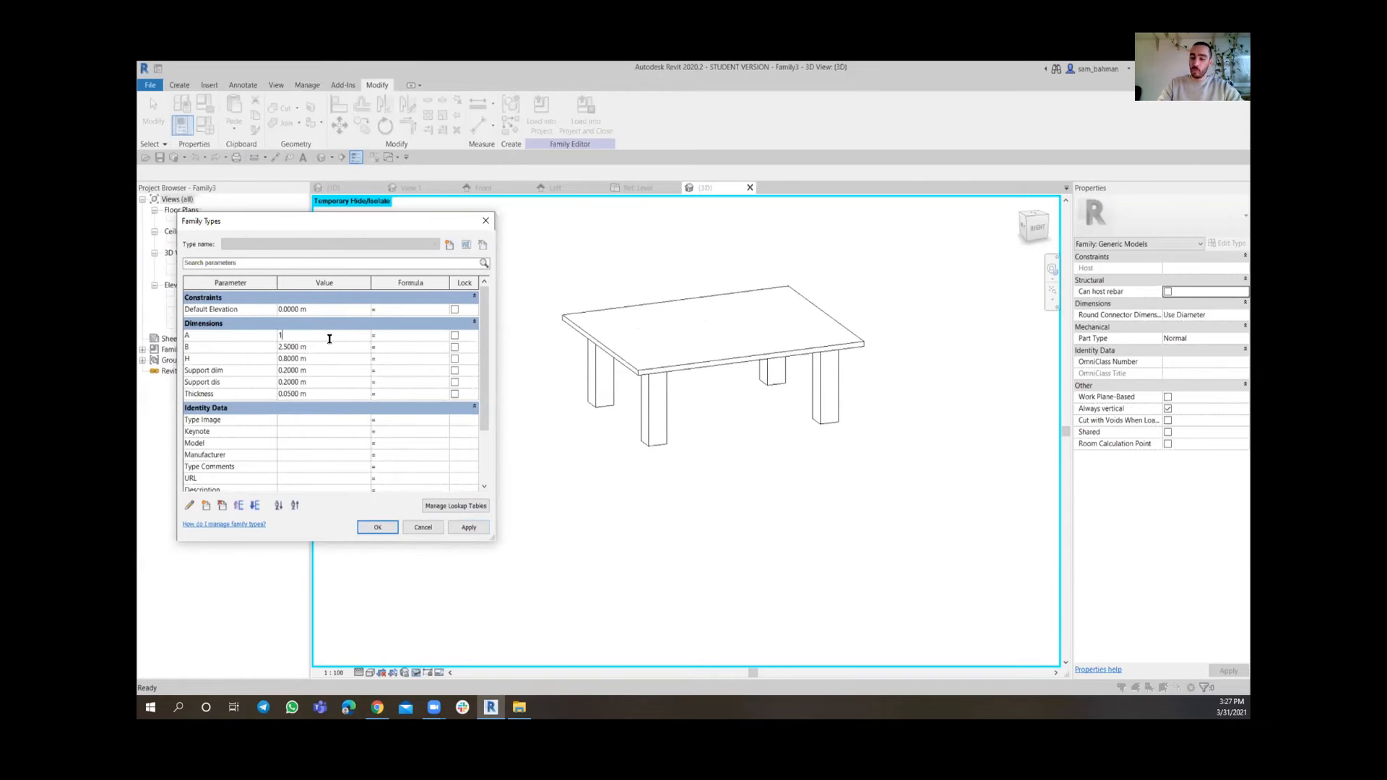
pyautogui.write('.8')
pyautogui.click(326, 349)
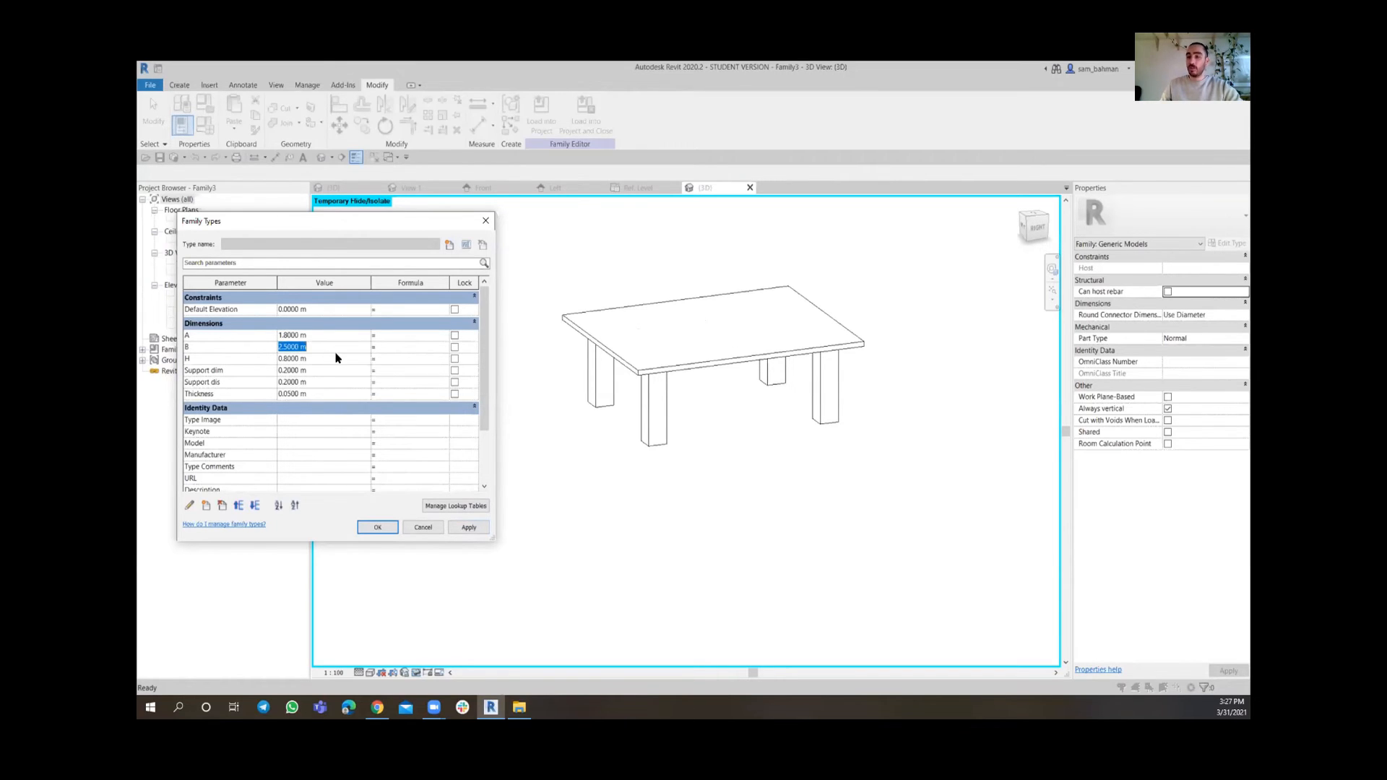
pyautogui.write('2.20')
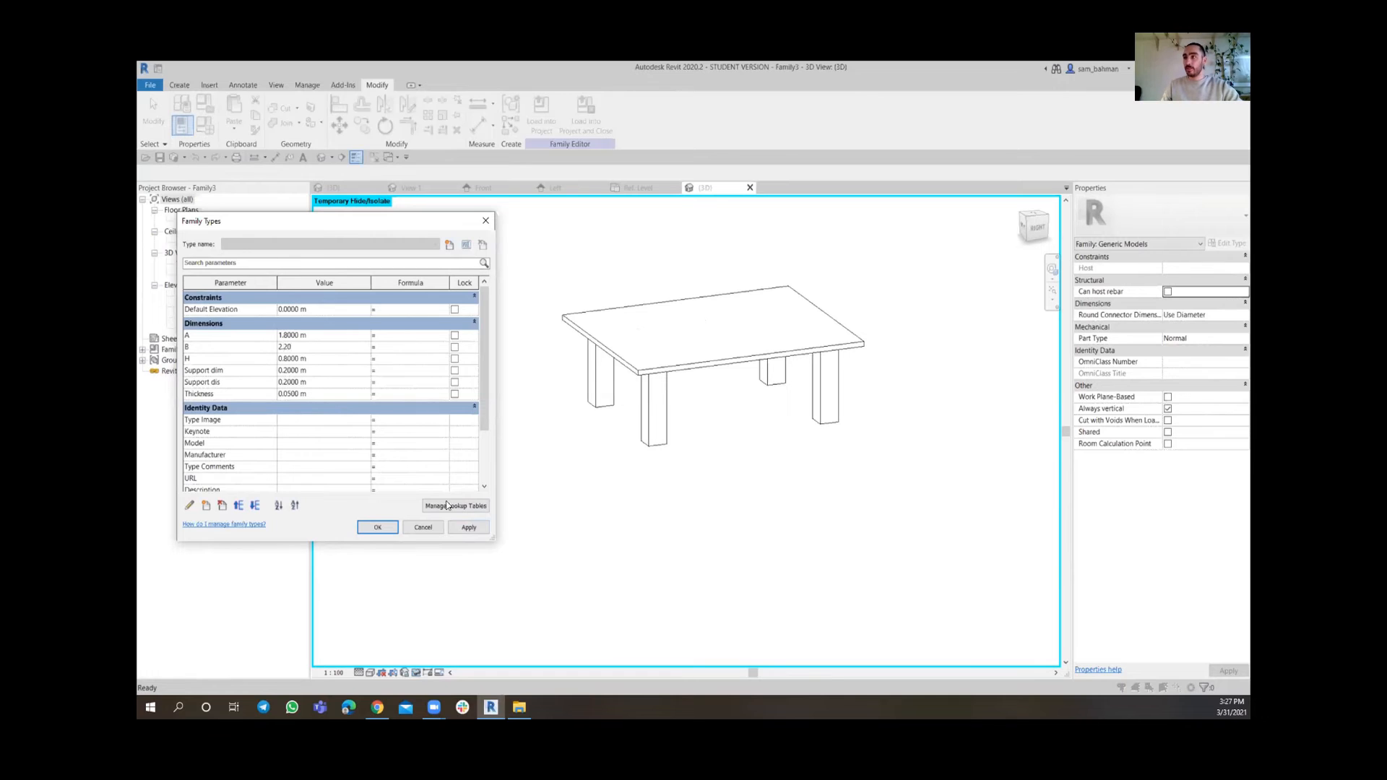
pyautogui.click(469, 528)
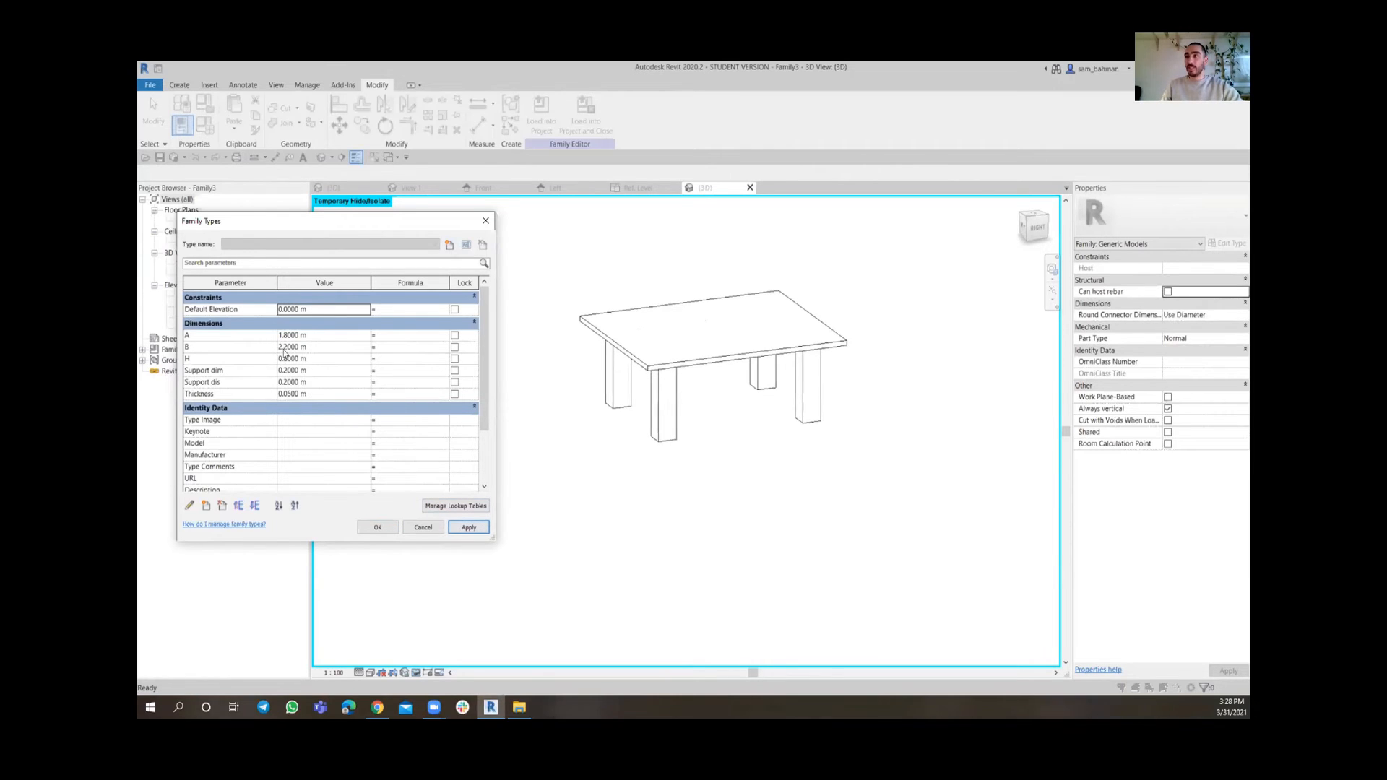
# Set Support dim and Support dis both to 0.15 m, apply, and close Family Types
pyautogui.click(317, 371)
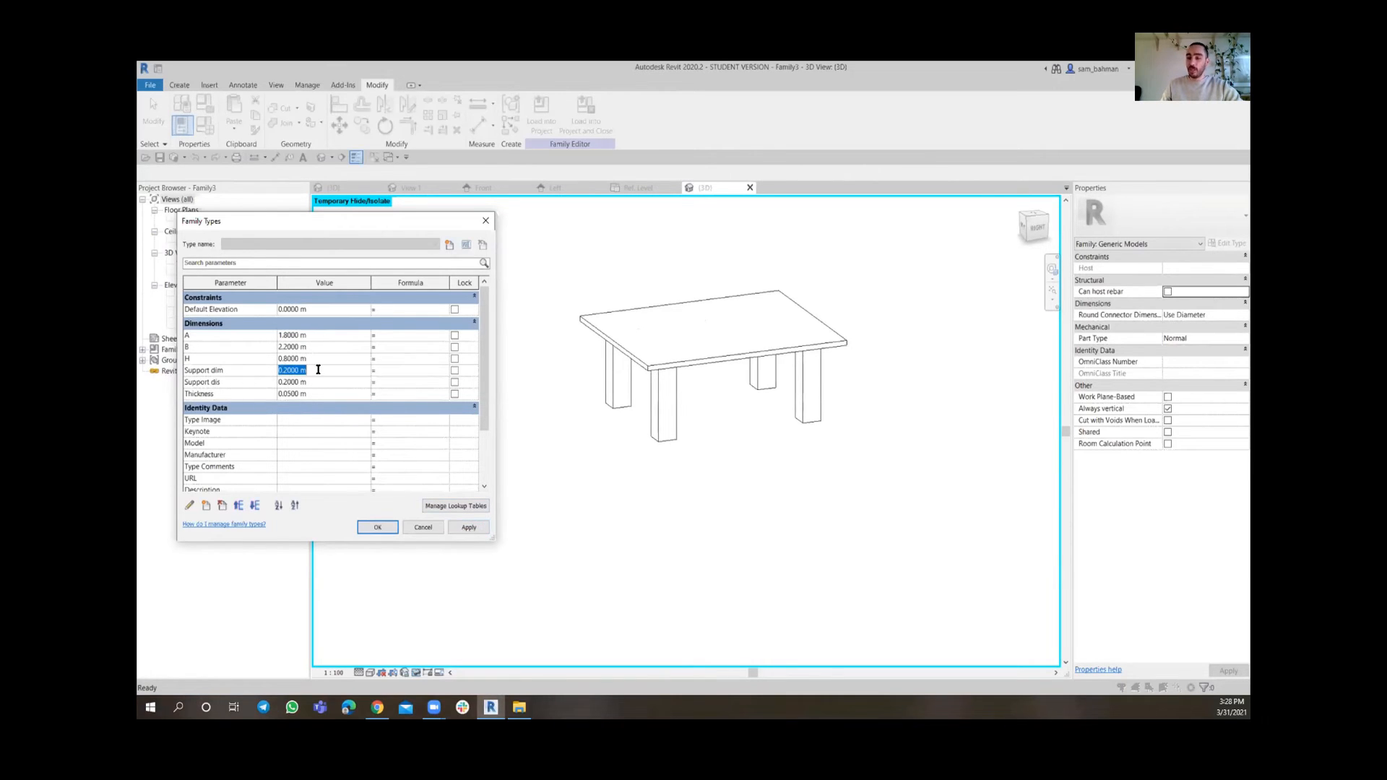
pyautogui.write('.15')
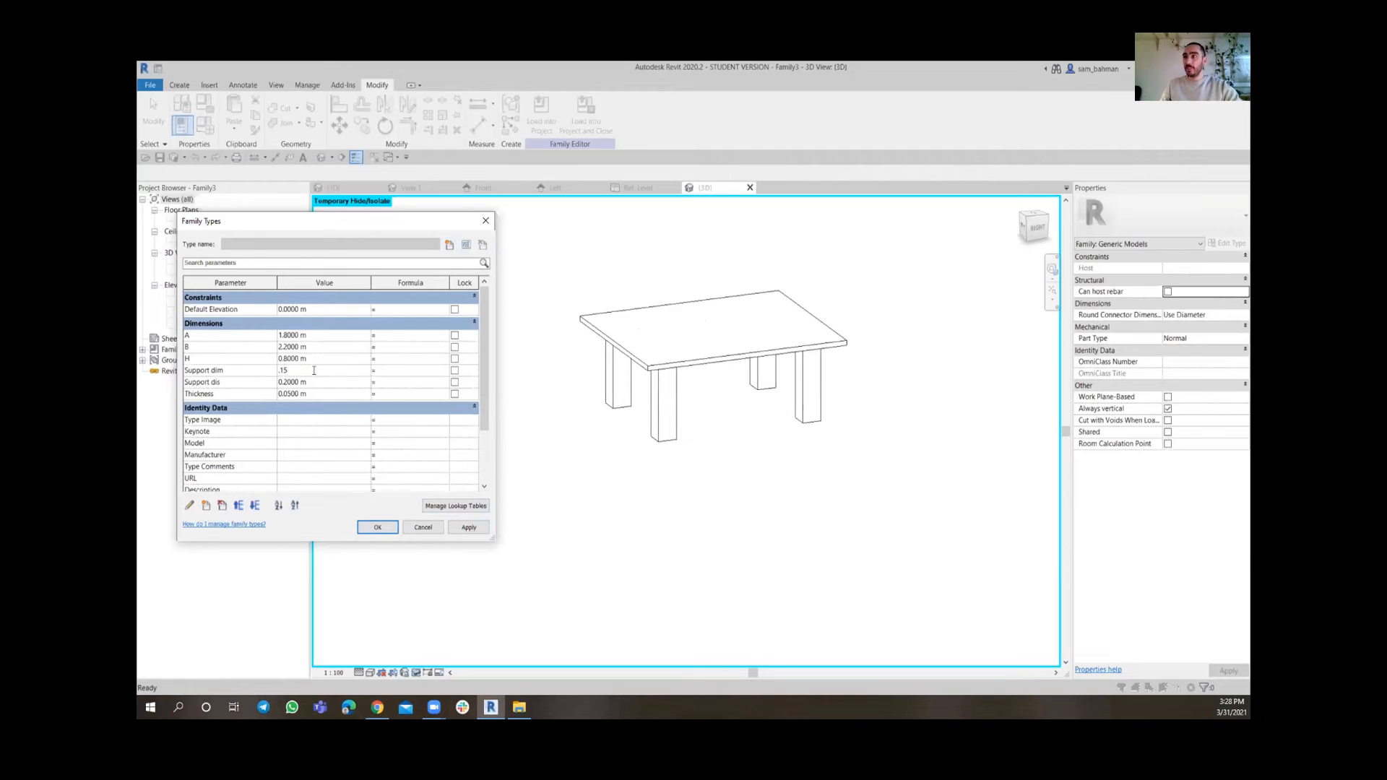
pyautogui.click(320, 382)
pyautogui.write('.15')
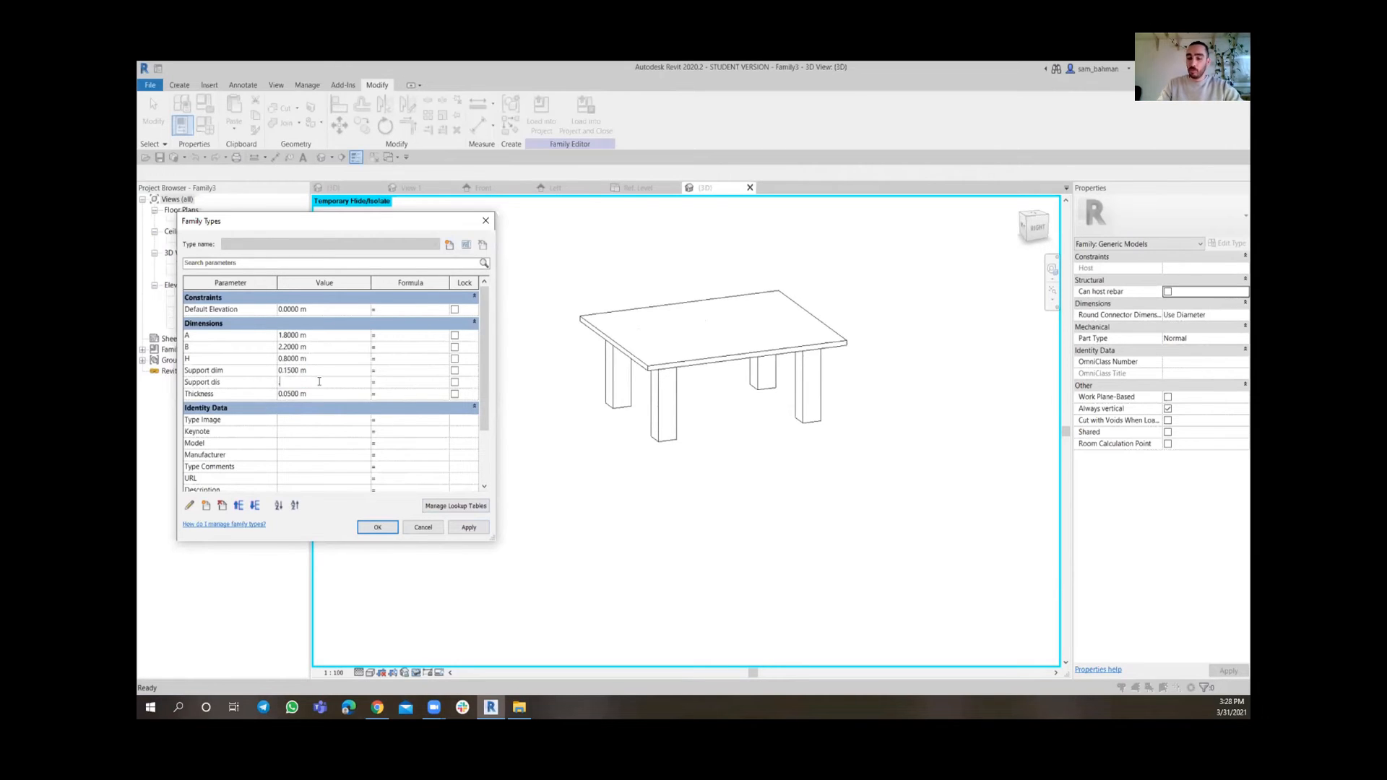
pyautogui.click(468, 527)
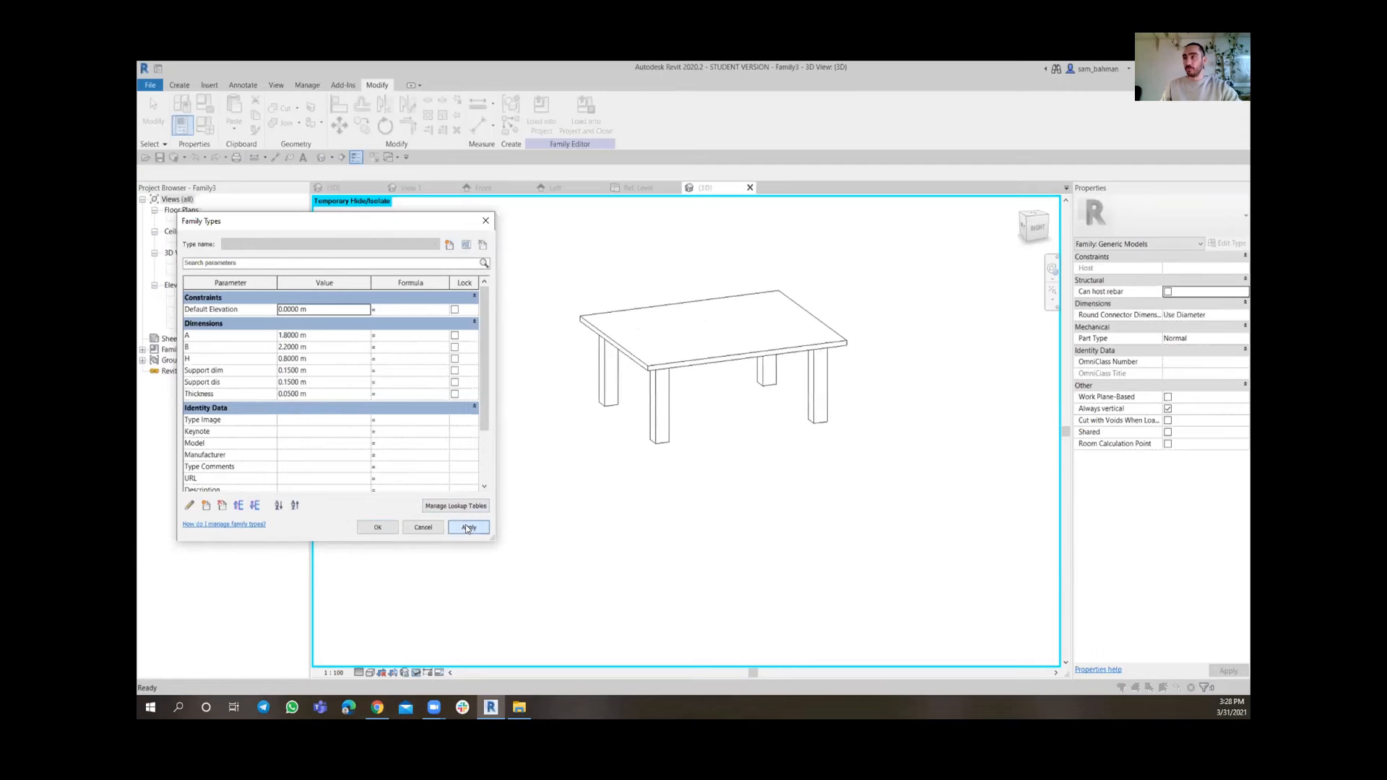
pyautogui.click(390, 532)
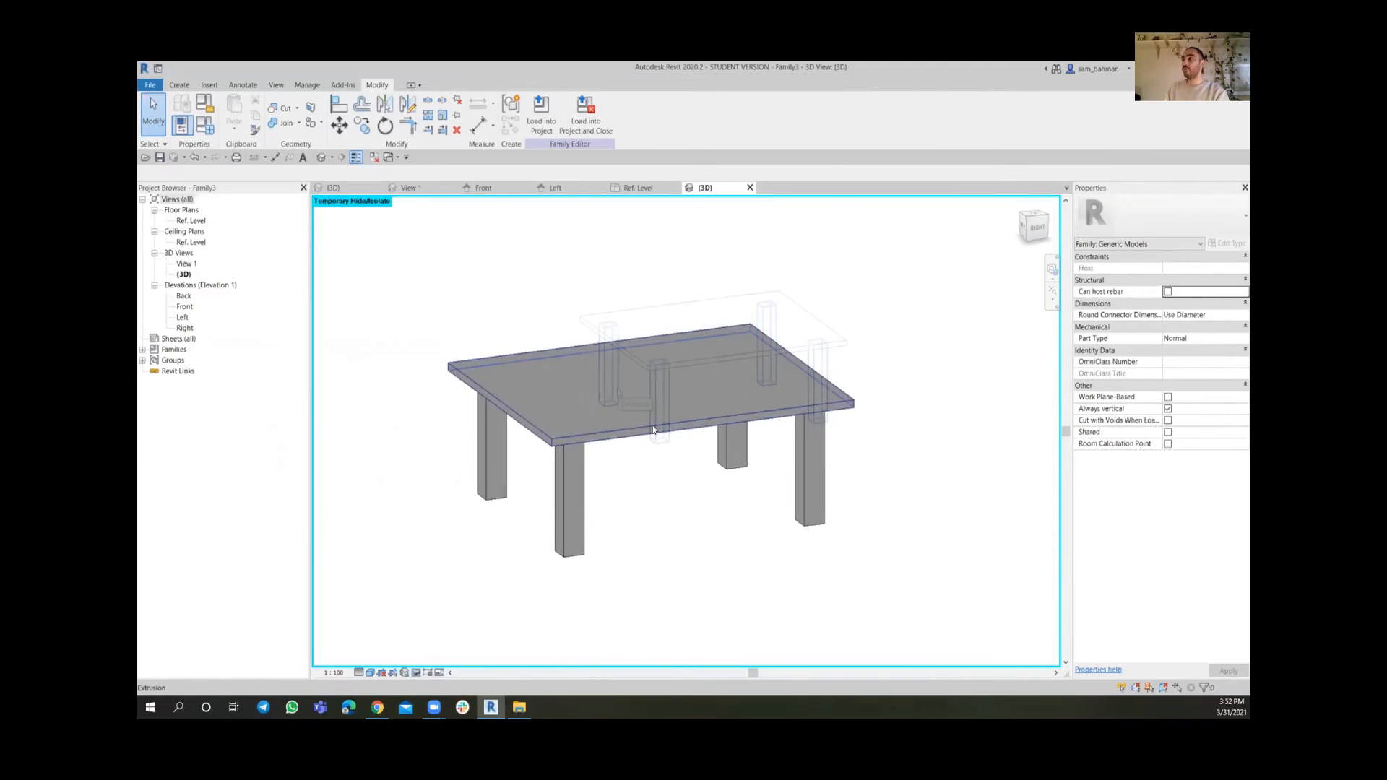
# Select the tabletop slab extrusion together with a leg extrusion in the 3D view
pyautogui.click(653, 429)
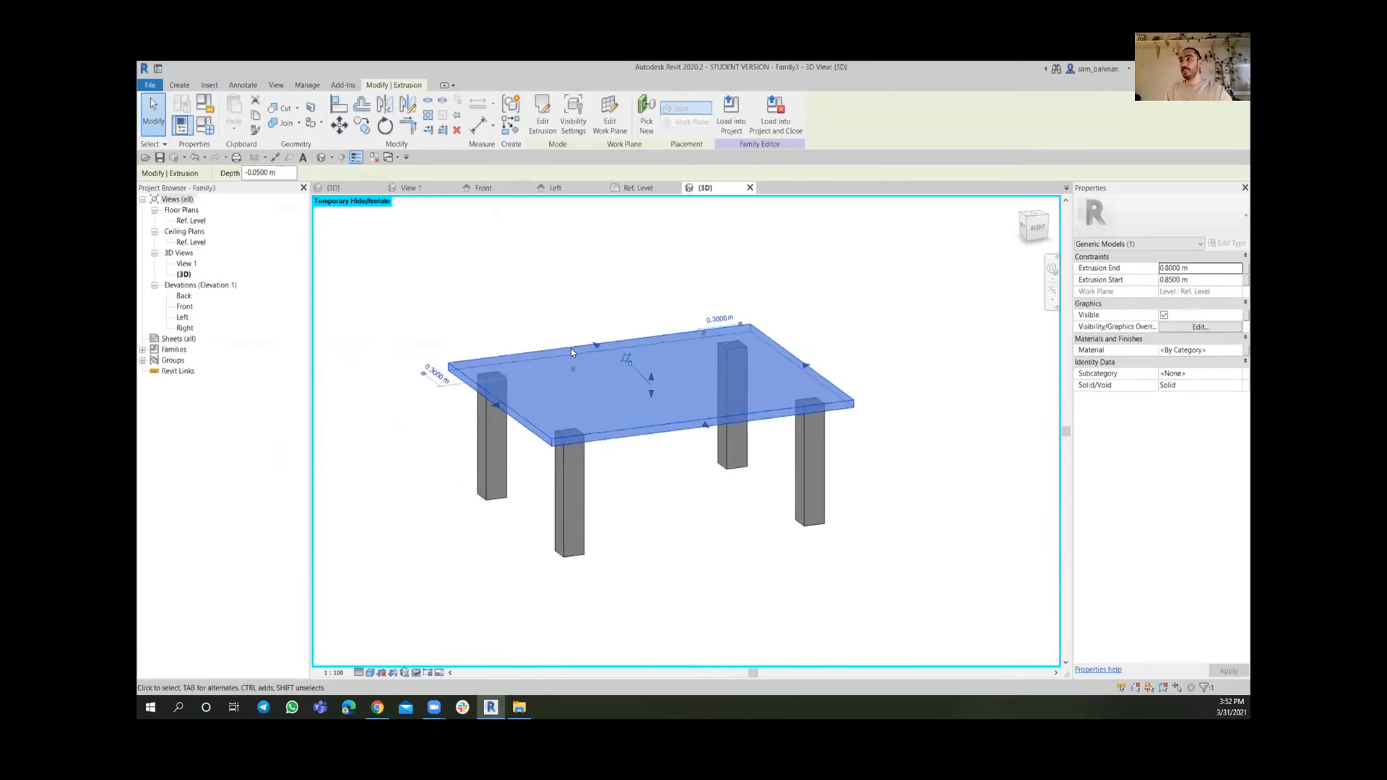
pyautogui.keyDown('ctrl'); pyautogui.click(579, 479); pyautogui.keyUp('ctrl')
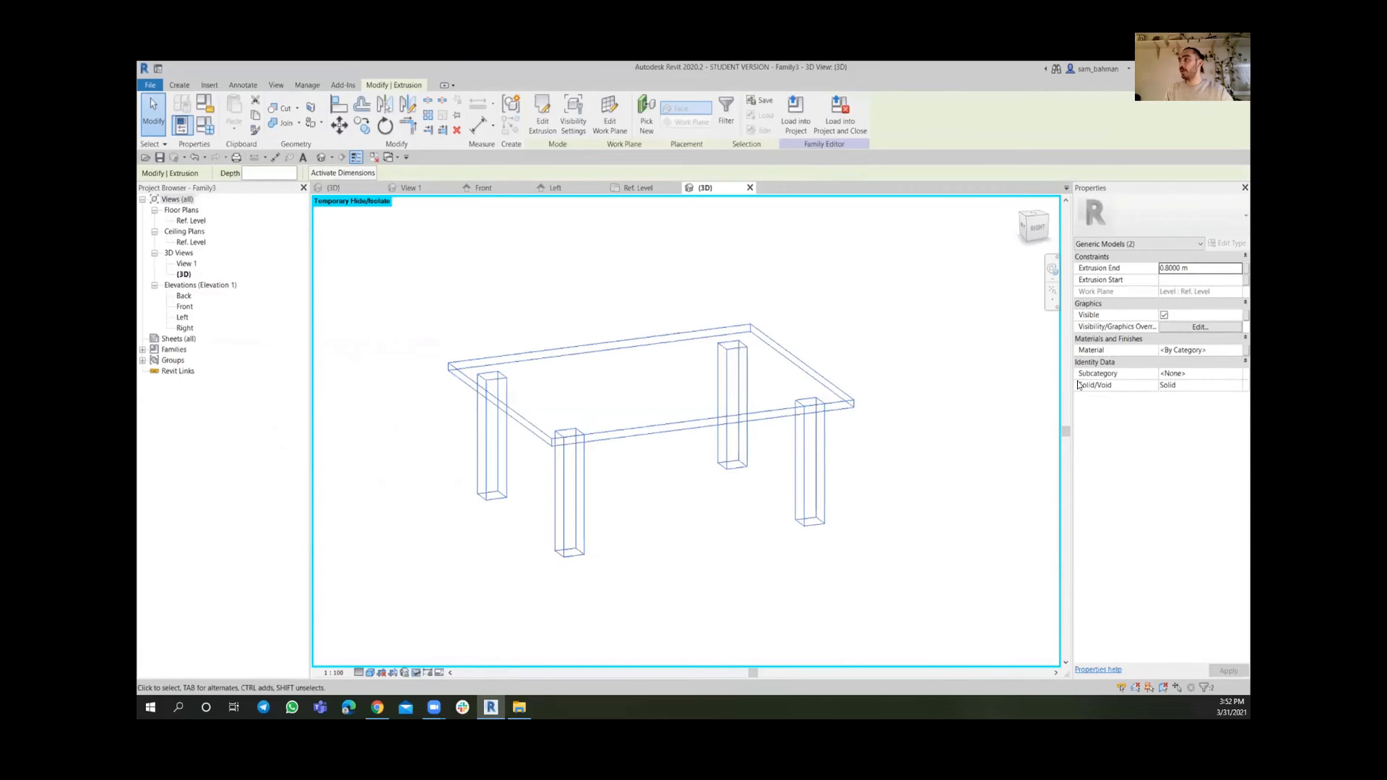
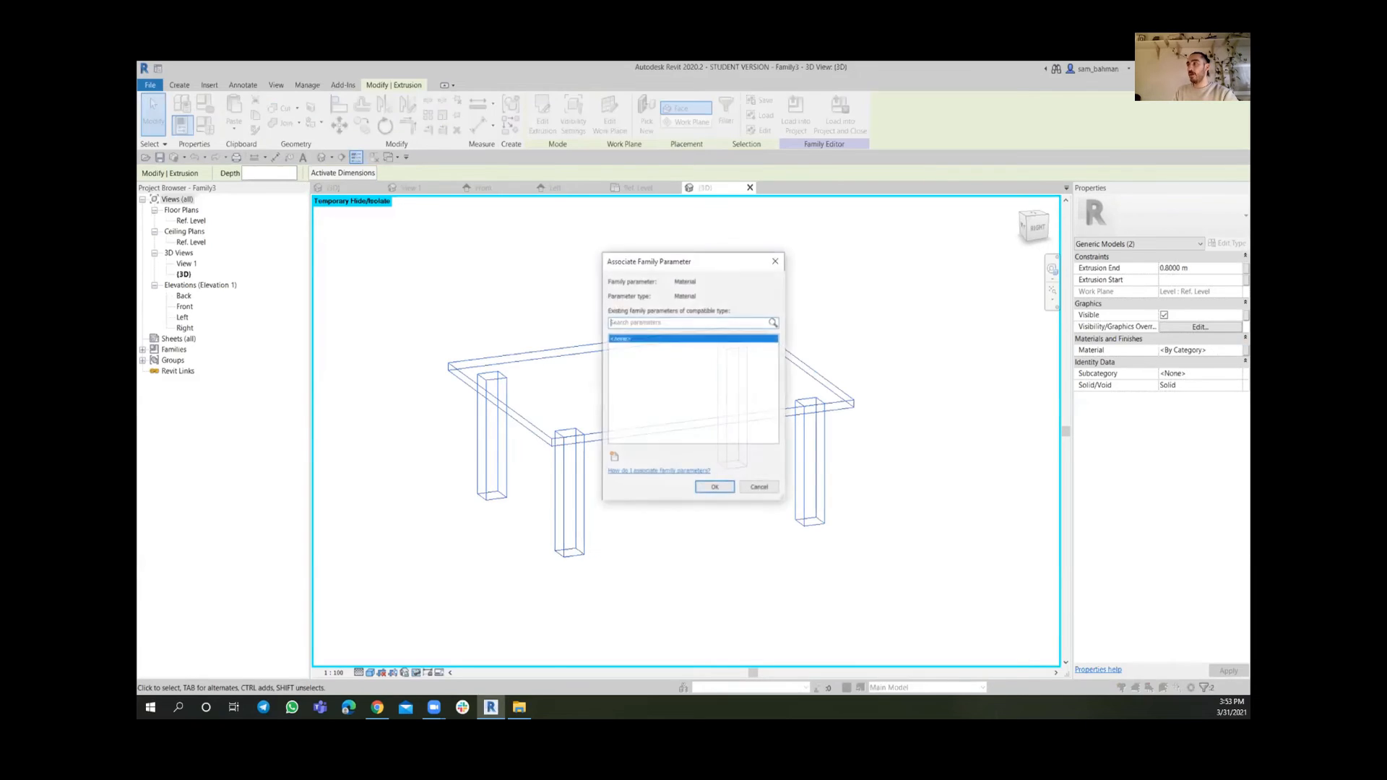
# Associate the selected extrusions' material with a new instance parameter named Mat
pyautogui.click(1244, 350)
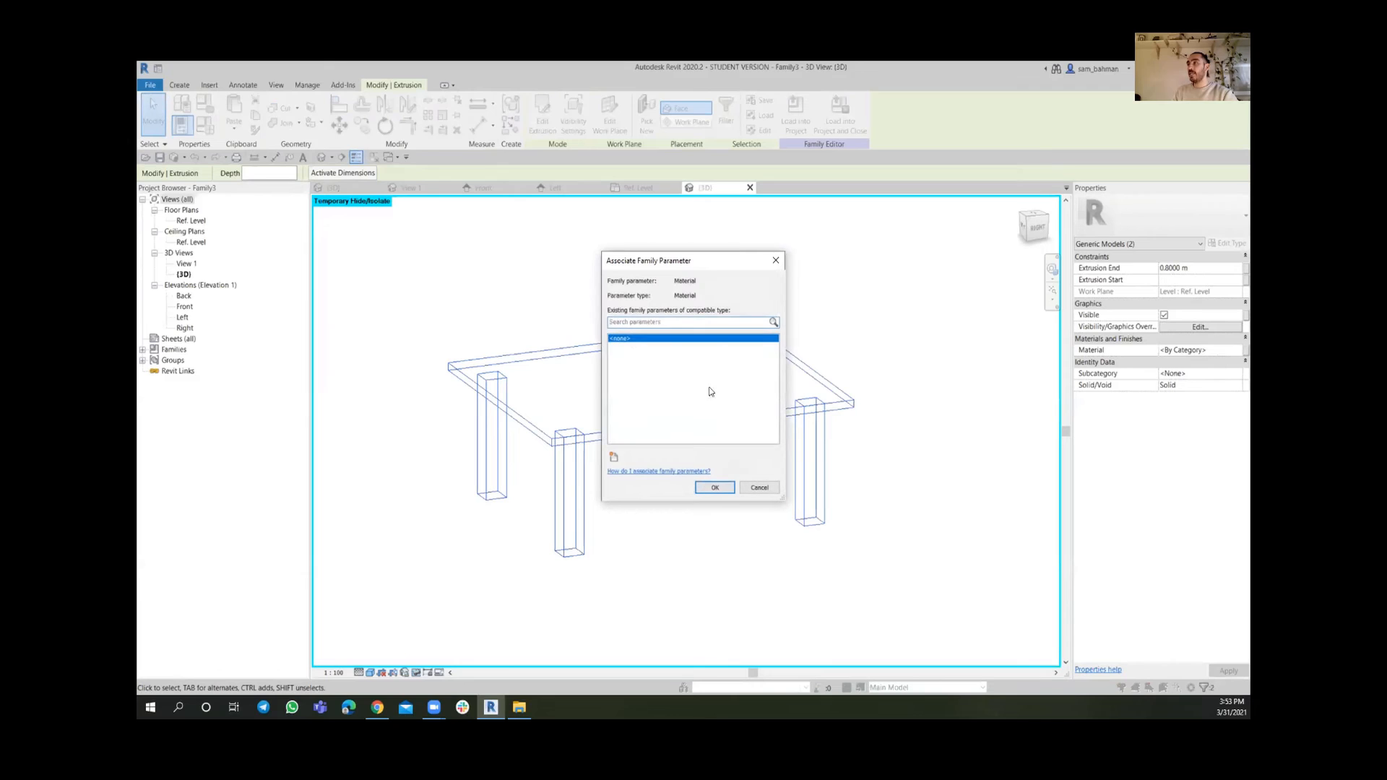
pyautogui.click(614, 457)
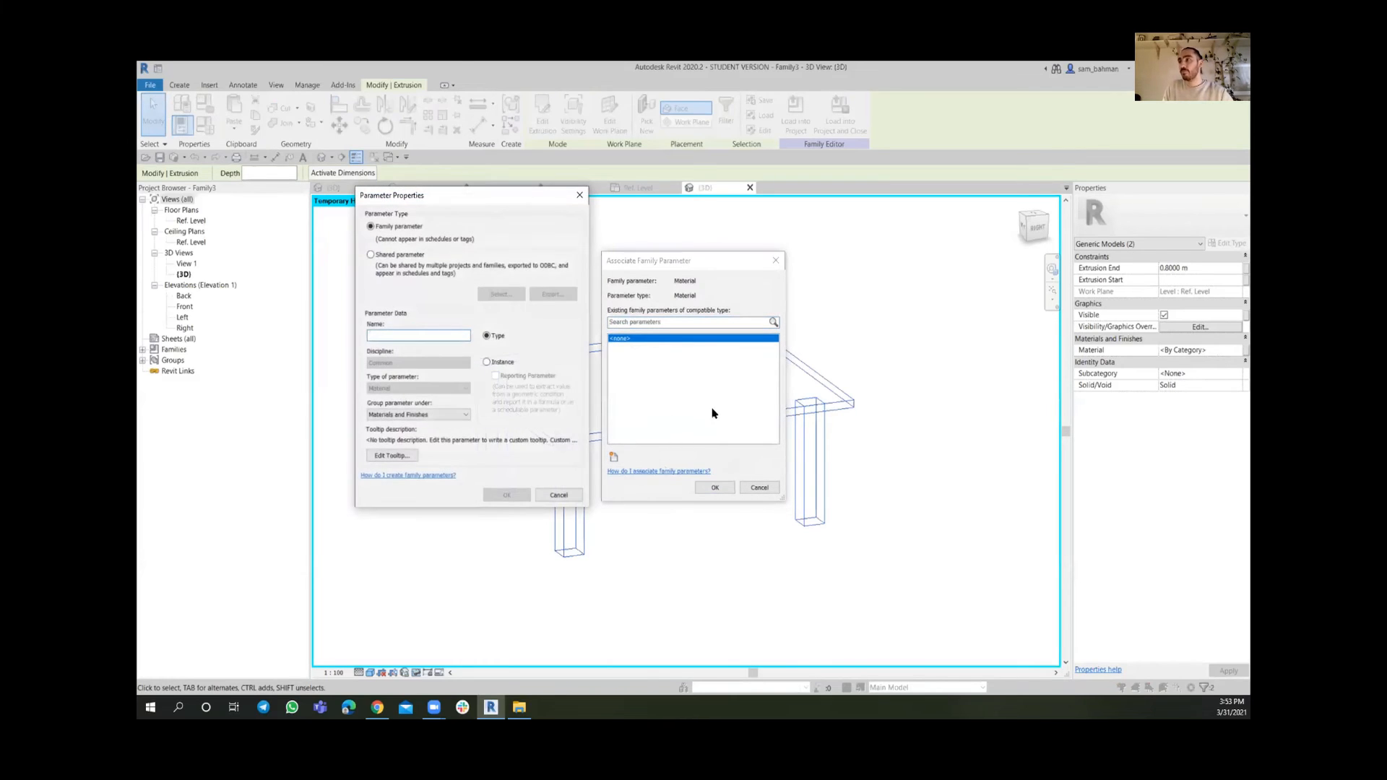
pyautogui.write('Mat')
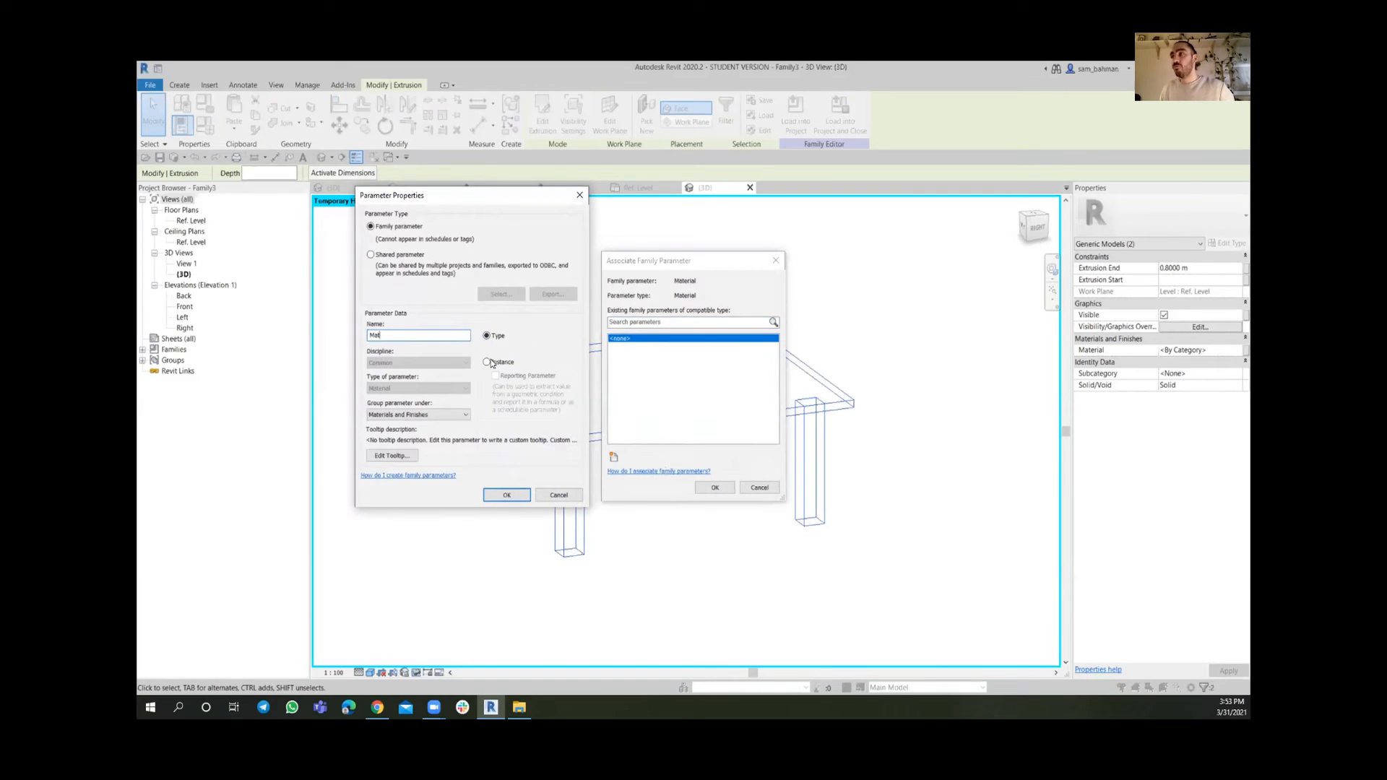
pyautogui.click(496, 362)
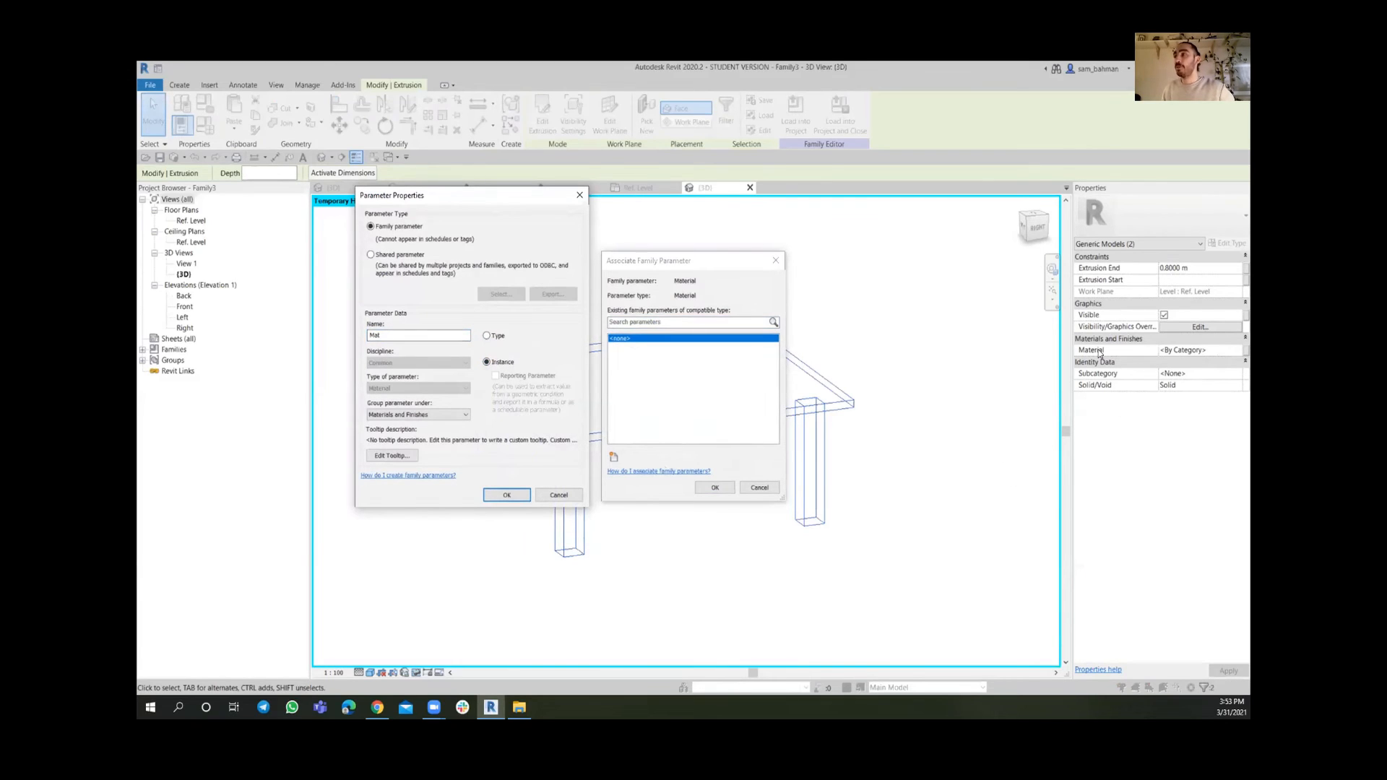
pyautogui.click(506, 495)
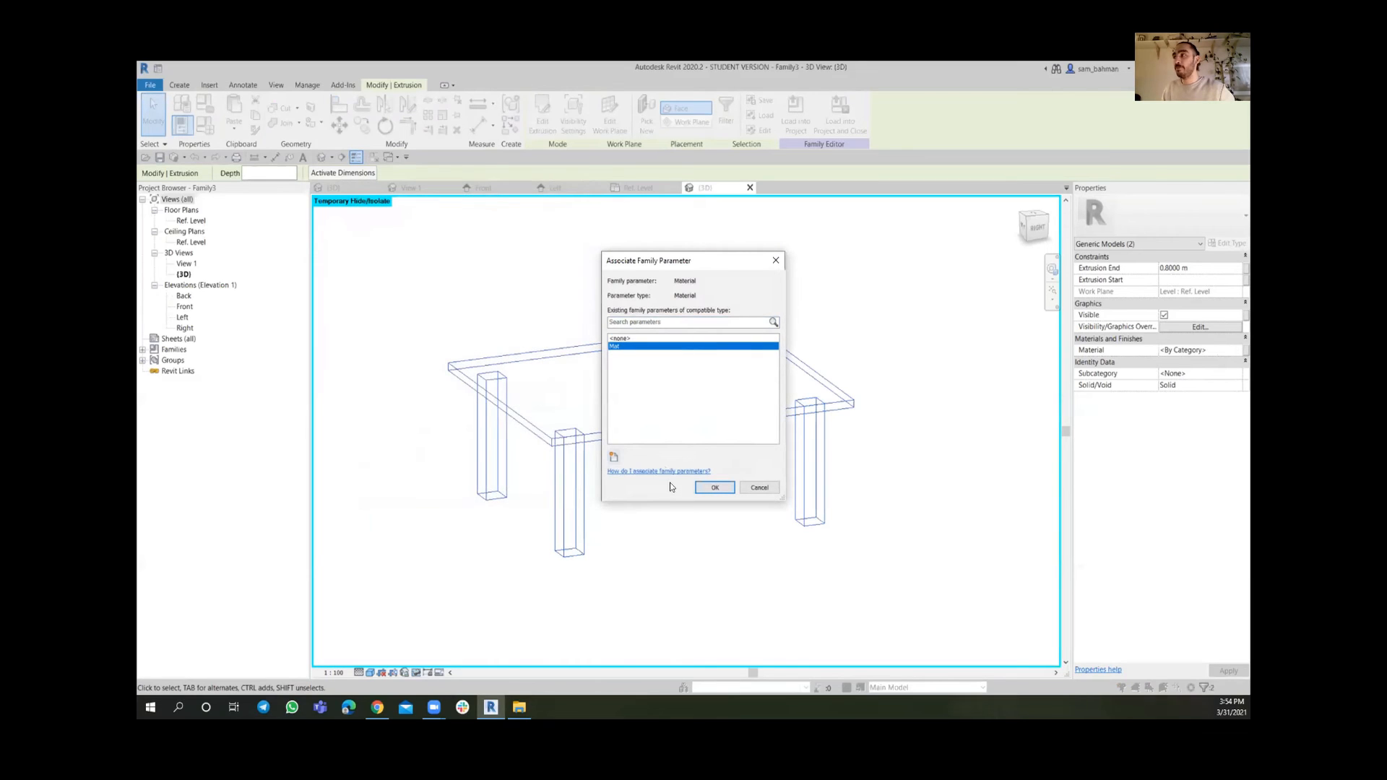
pyautogui.click(711, 488)
# Save the family as Parametric table
pyautogui.click(948, 356)
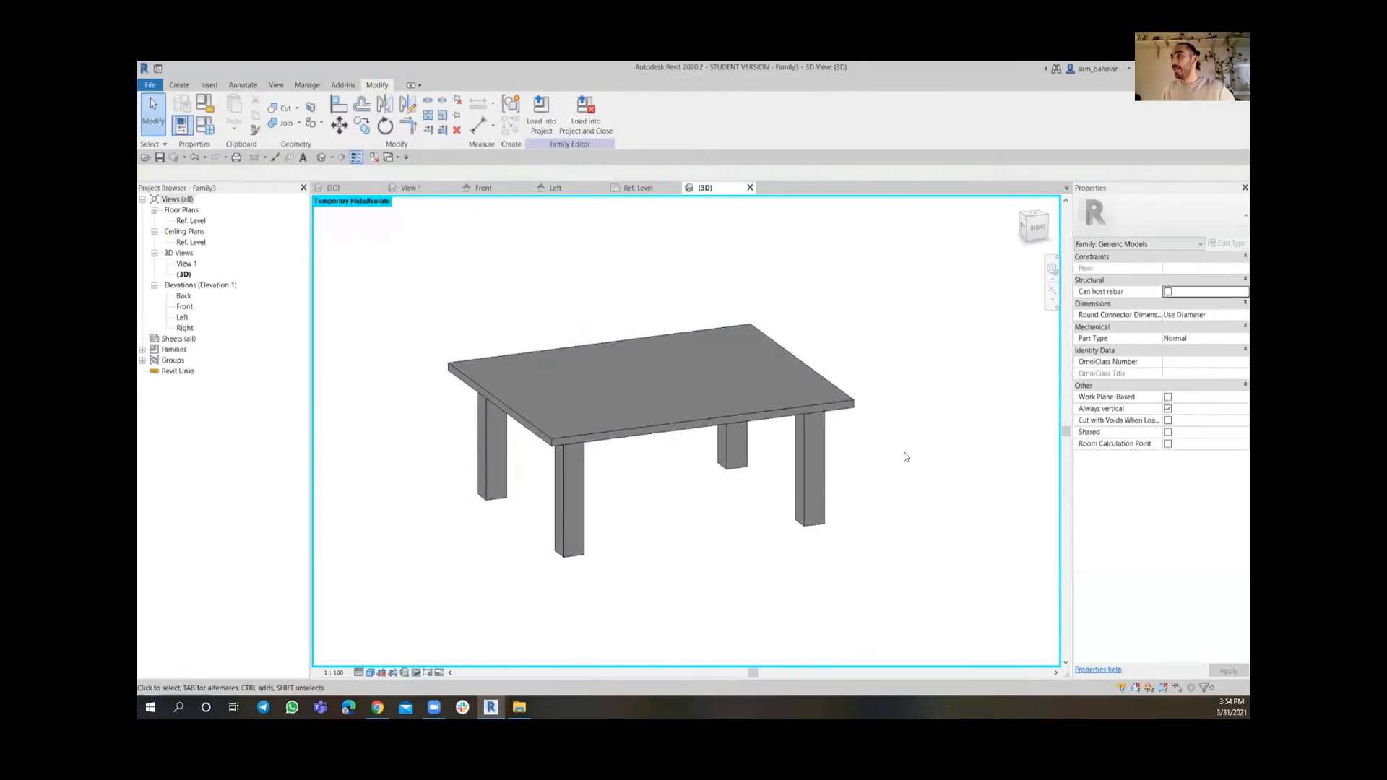
pyautogui.click(737, 426)
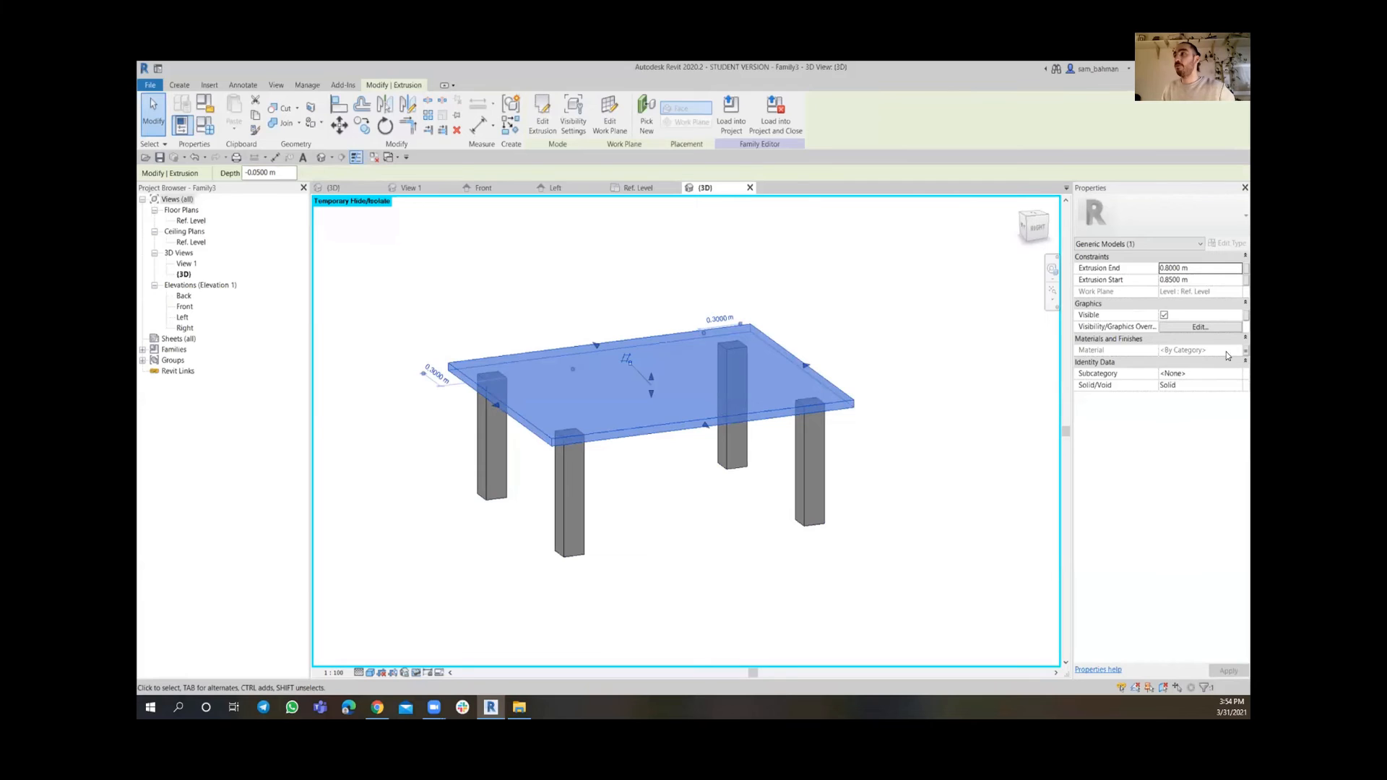
pyautogui.click(921, 330)
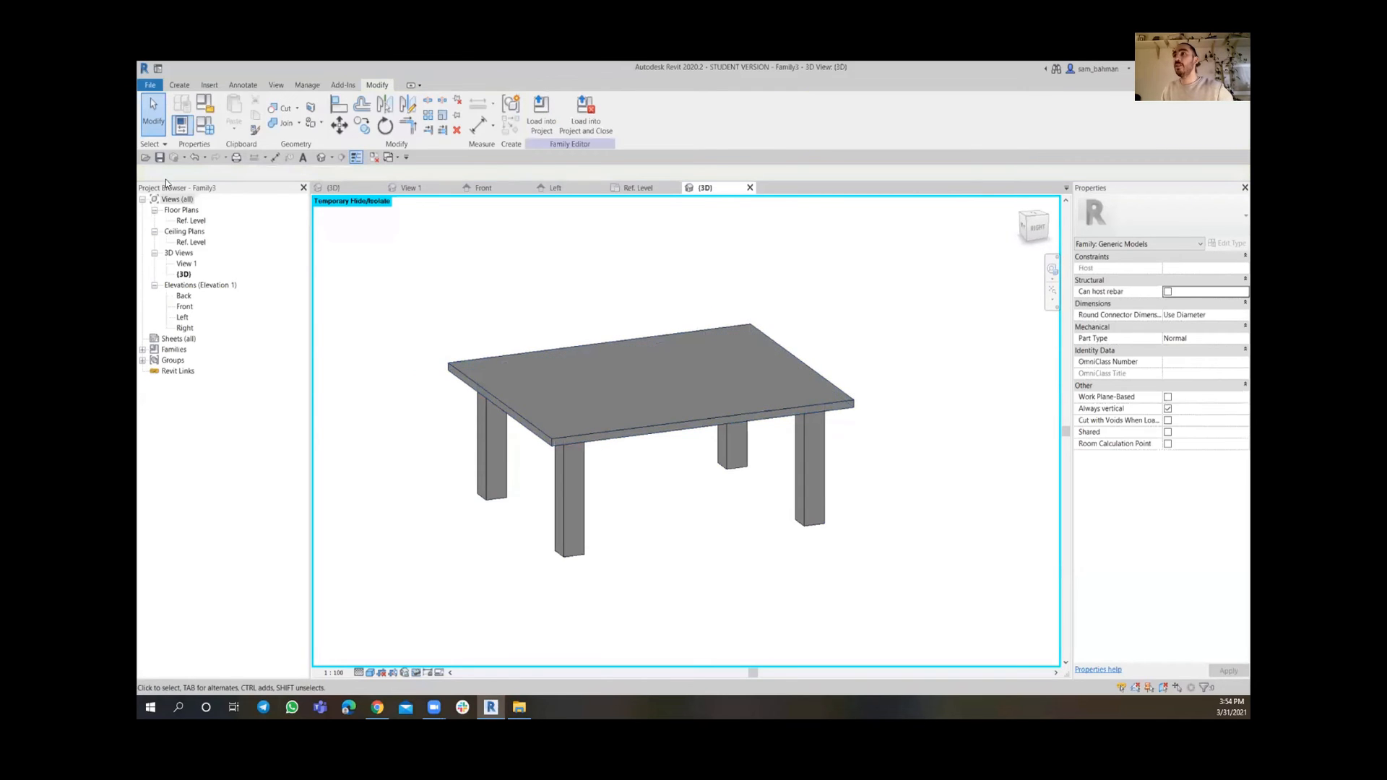
pyautogui.click(160, 158)
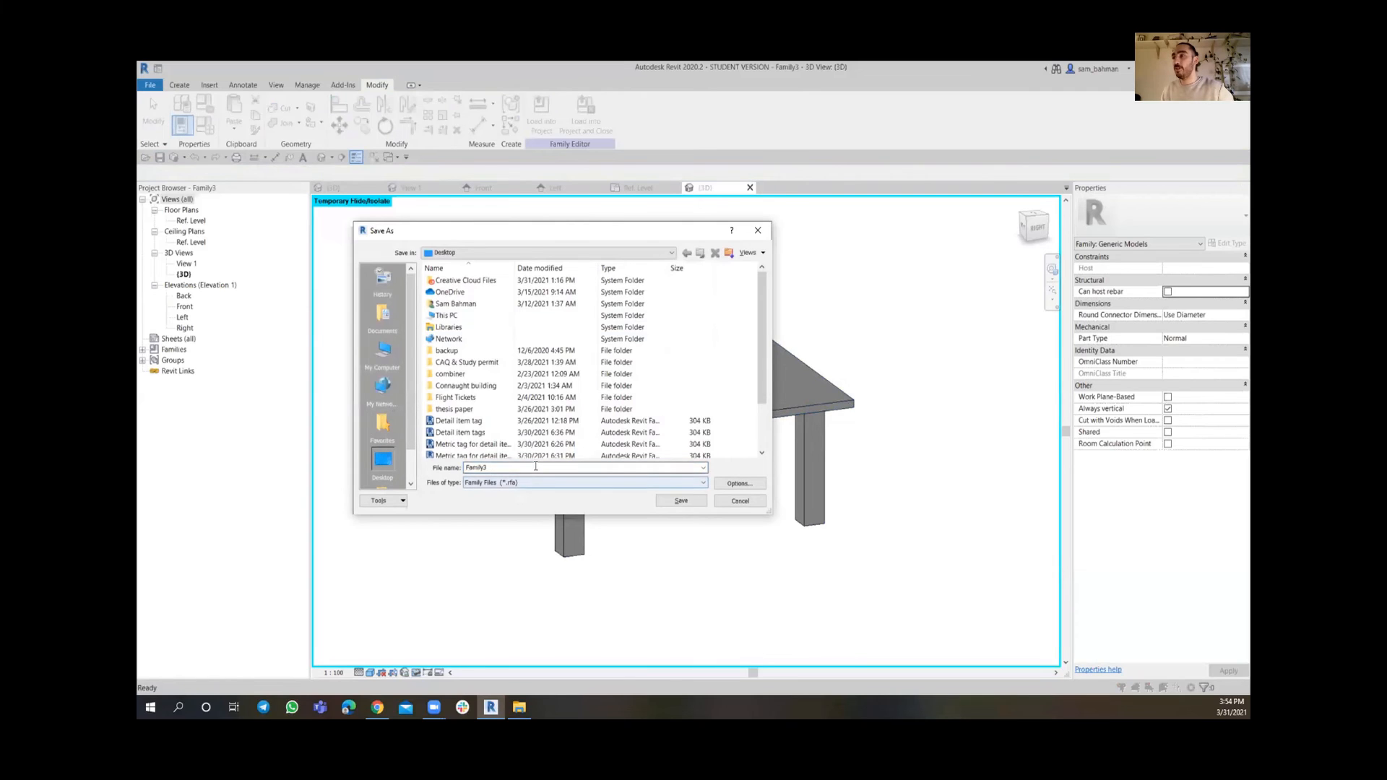
pyautogui.write('Tab')
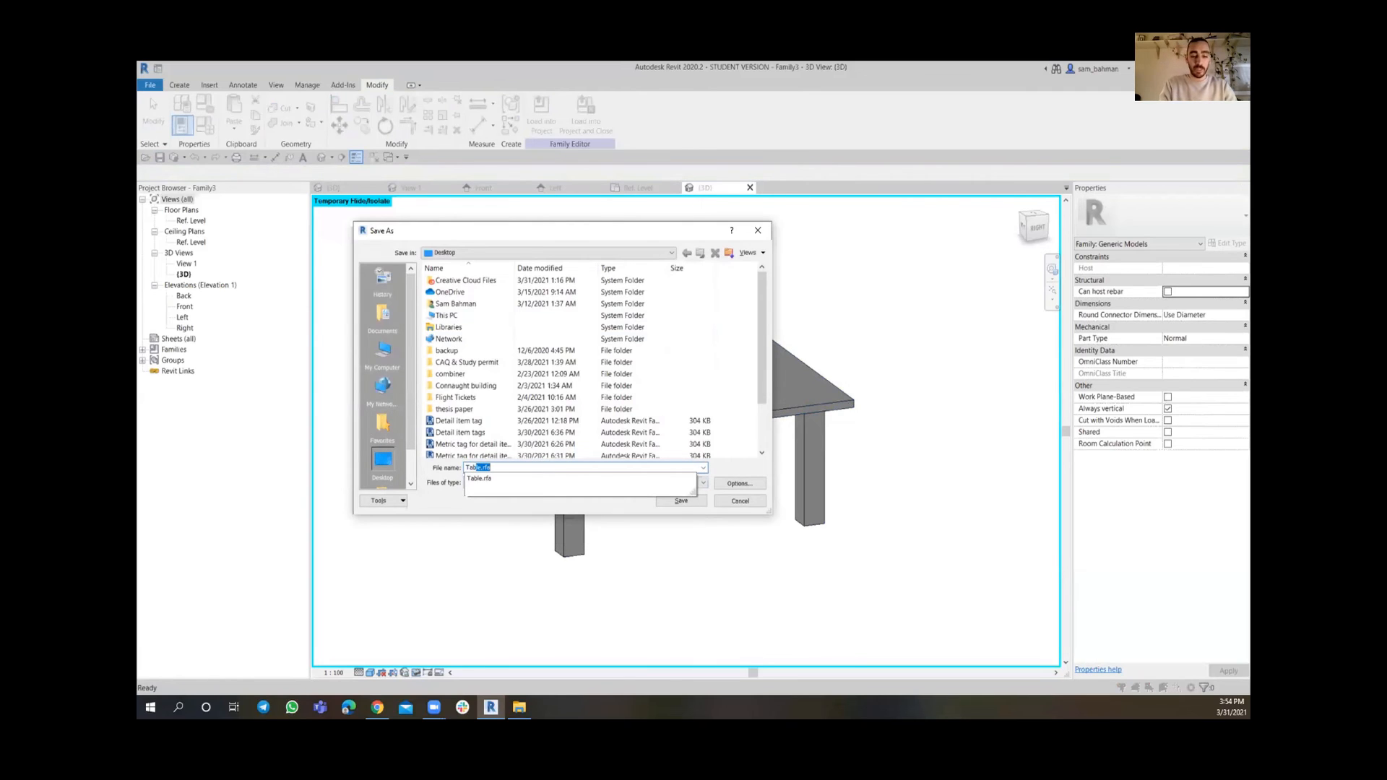
pyautogui.press('BackSpace')
pyautogui.press('BackSpace')
pyautogui.press('BackSpace')
pyautogui.press('BackSpace')
pyautogui.write('Para')
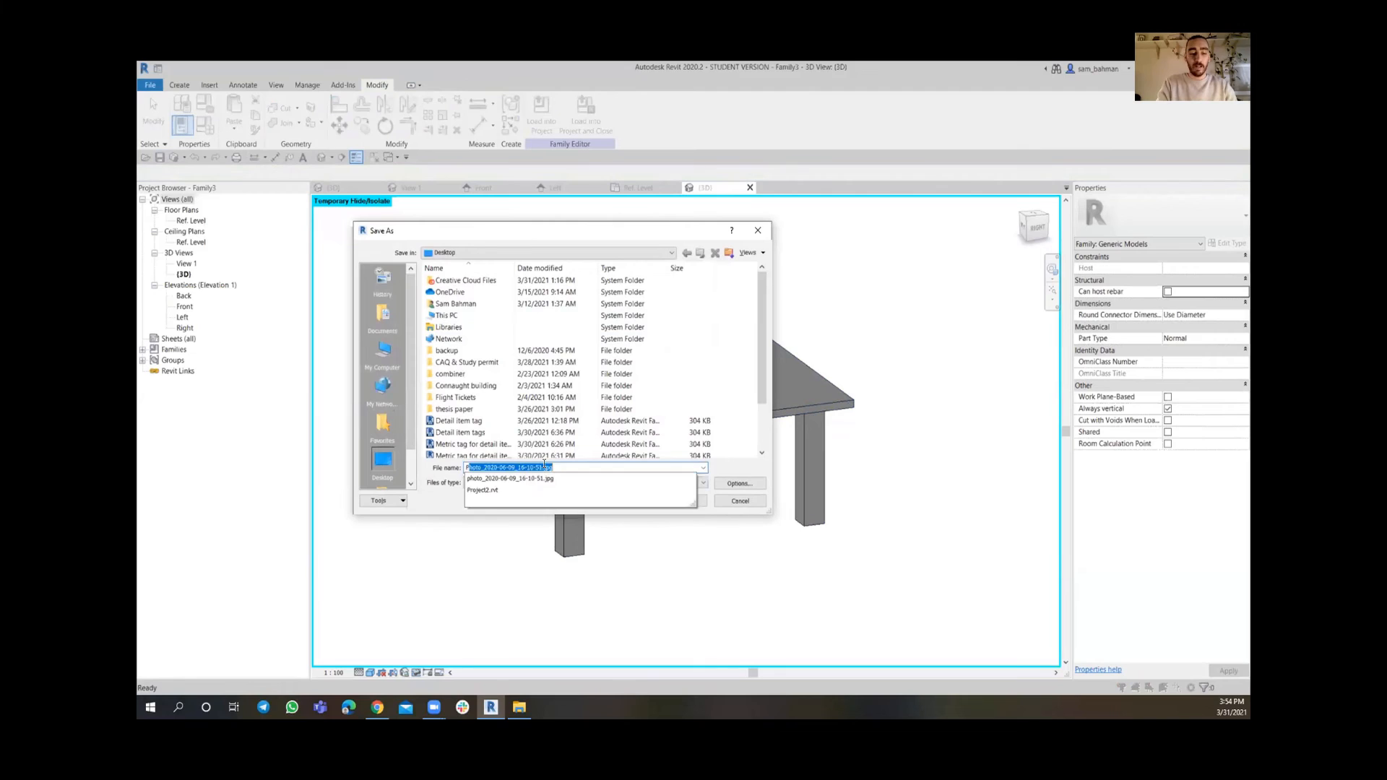
pyautogui.write('metric')
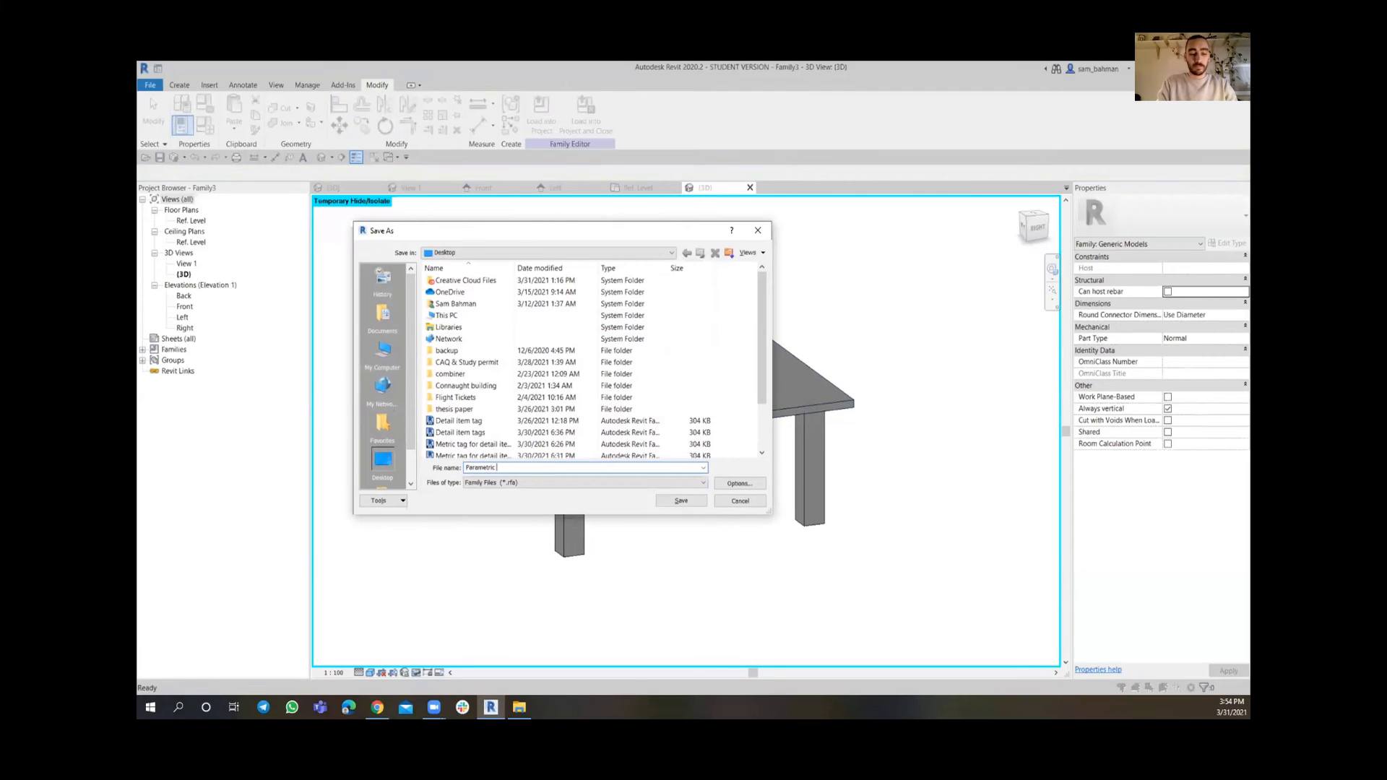
pyautogui.write(' table')
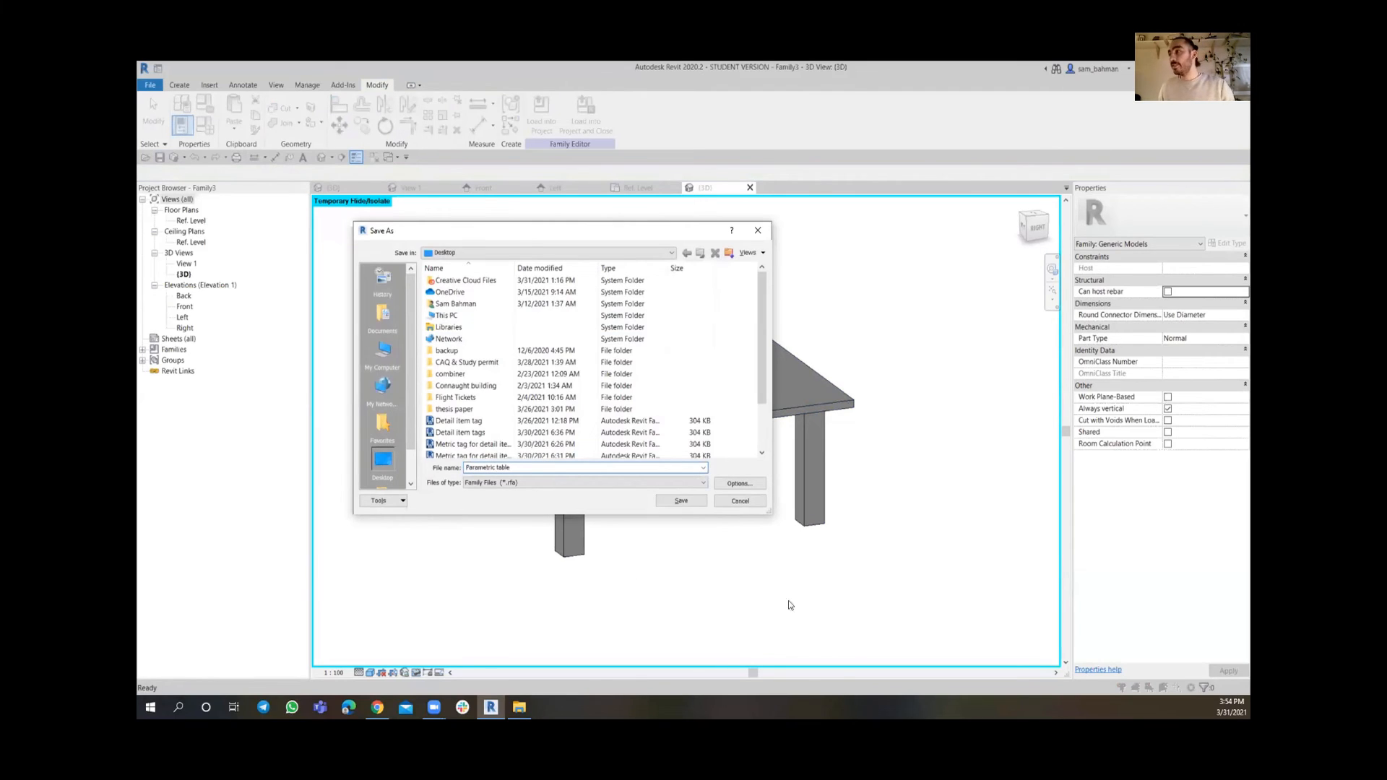
pyautogui.click(680, 503)
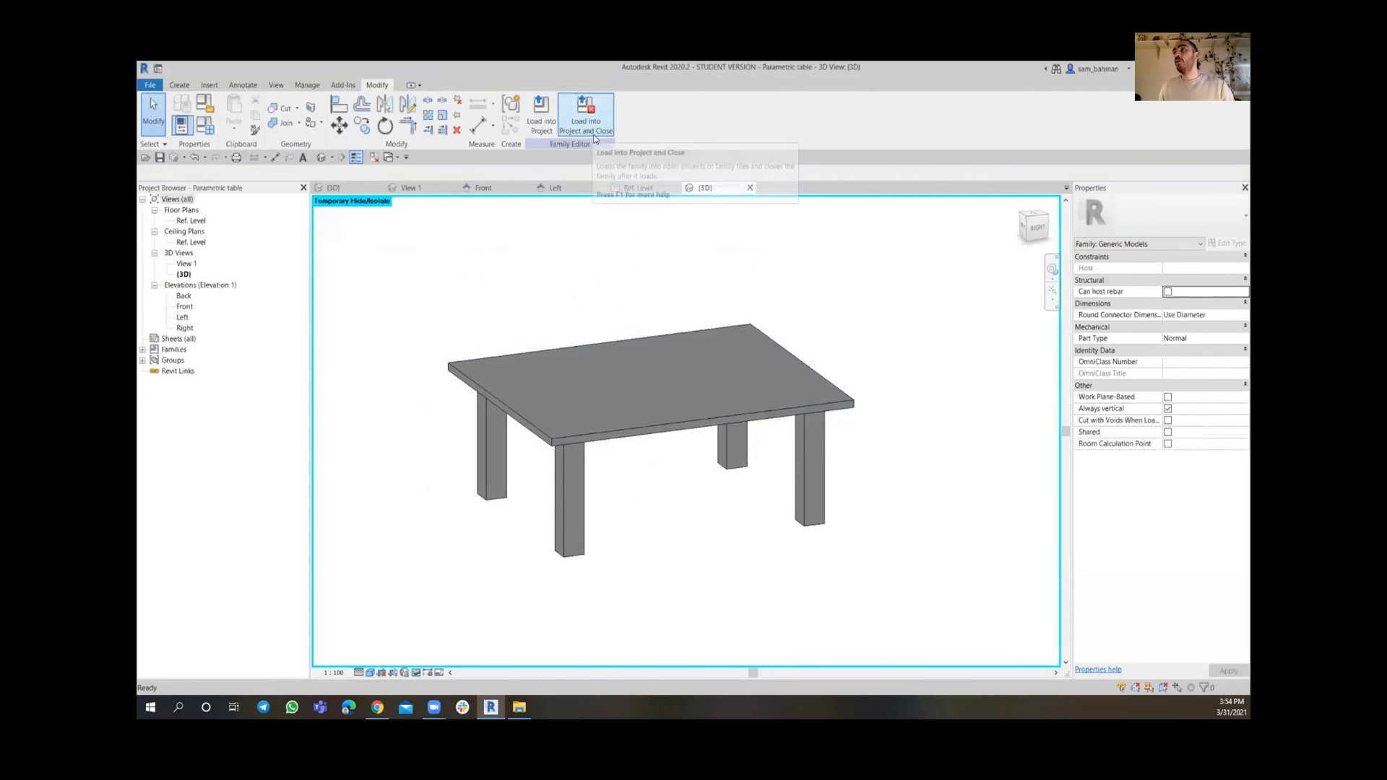
# Load the family into the house project and place one table instance beside the building
pyautogui.click(589, 120)
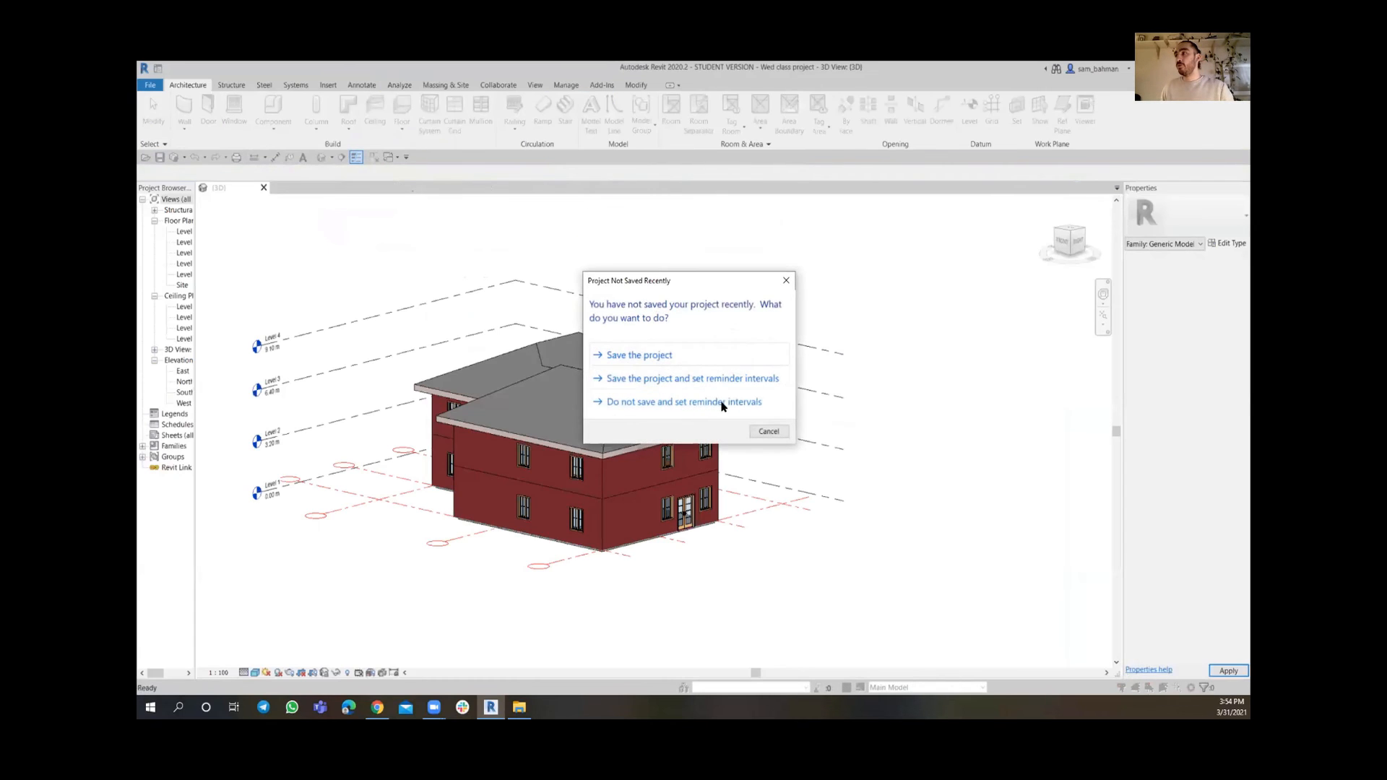
pyautogui.click(759, 431)
pyautogui.scroll(6, 434, 499)
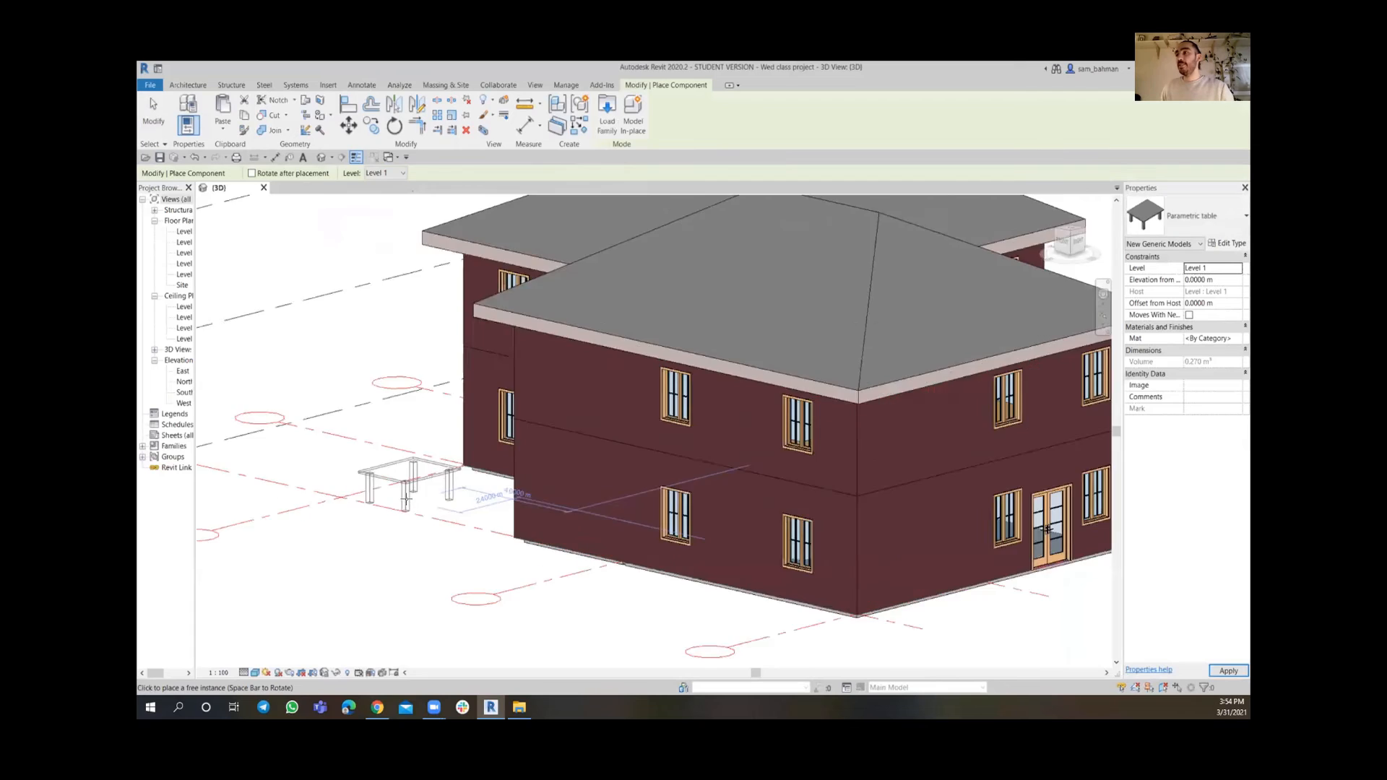
pyautogui.click(467, 501)
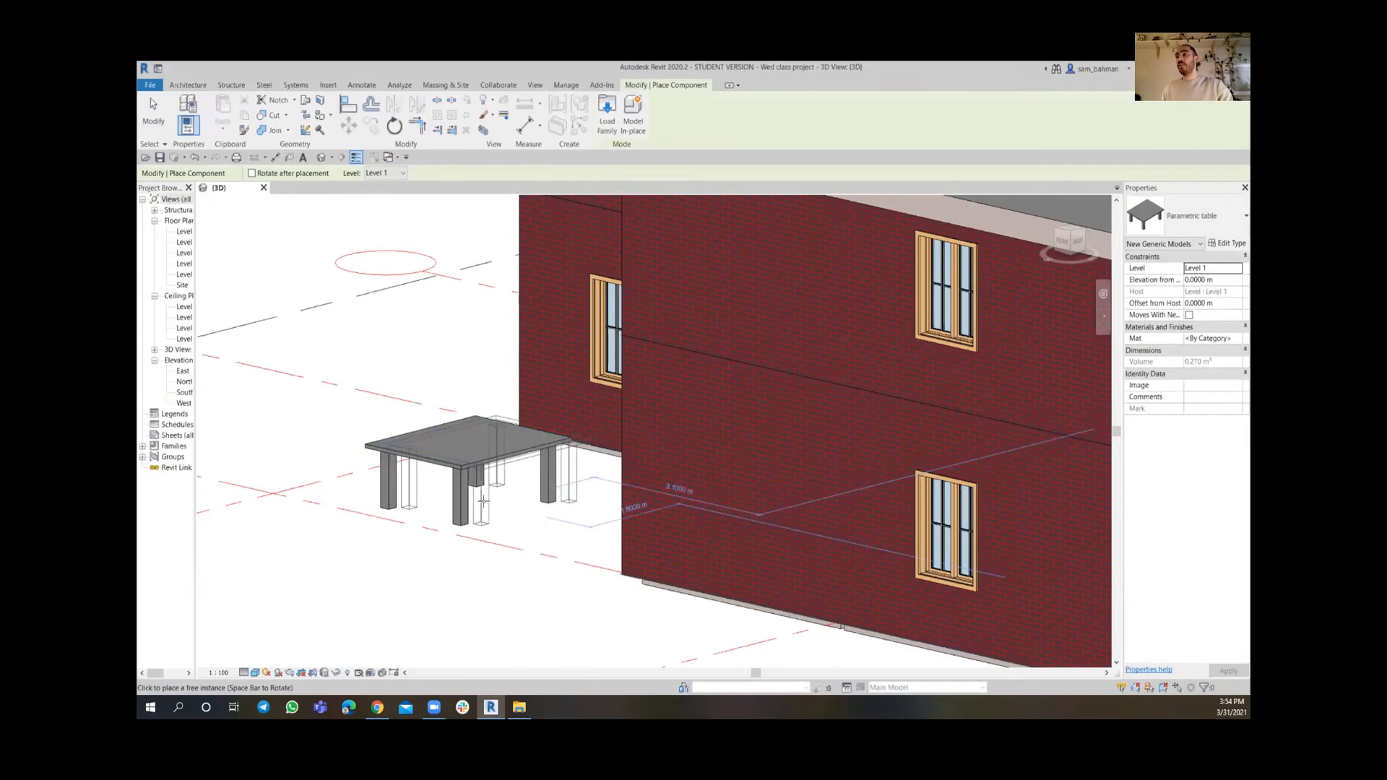
pyautogui.press('Escape')
# Open the placed table's type properties and set A to 2 m and B to 1.5 m
pyautogui.click(463, 471)
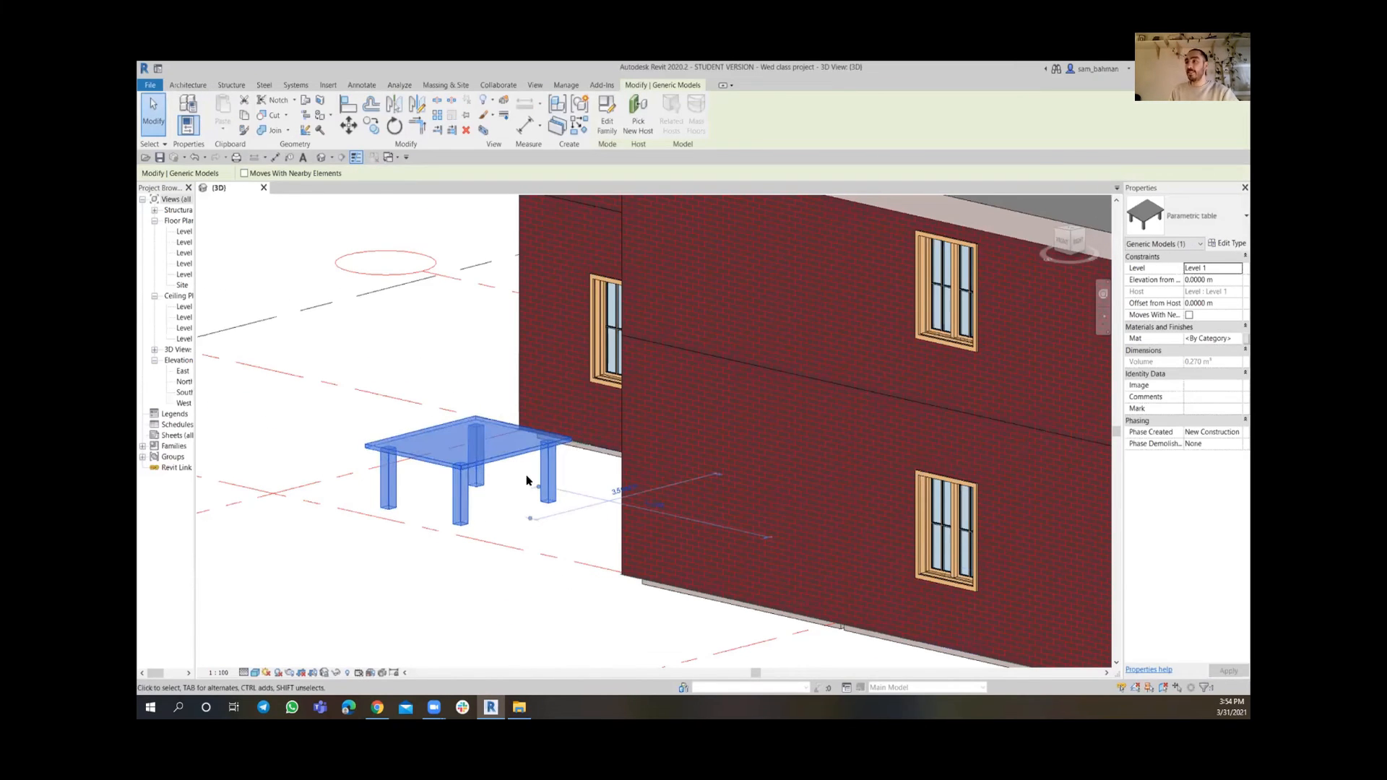
pyautogui.click(1228, 244)
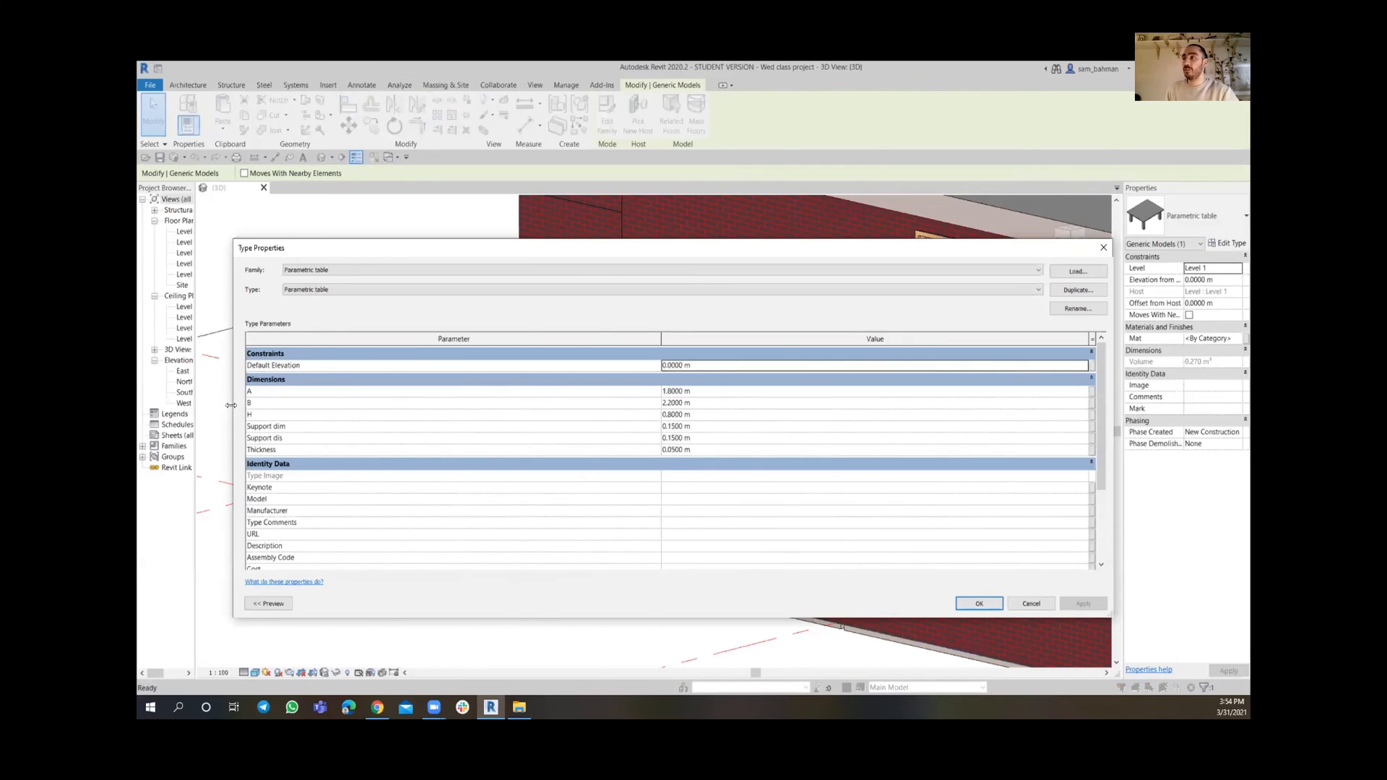
pyautogui.moveTo(232, 405); pyautogui.dragTo(656, 405)
pyautogui.click(924, 390)
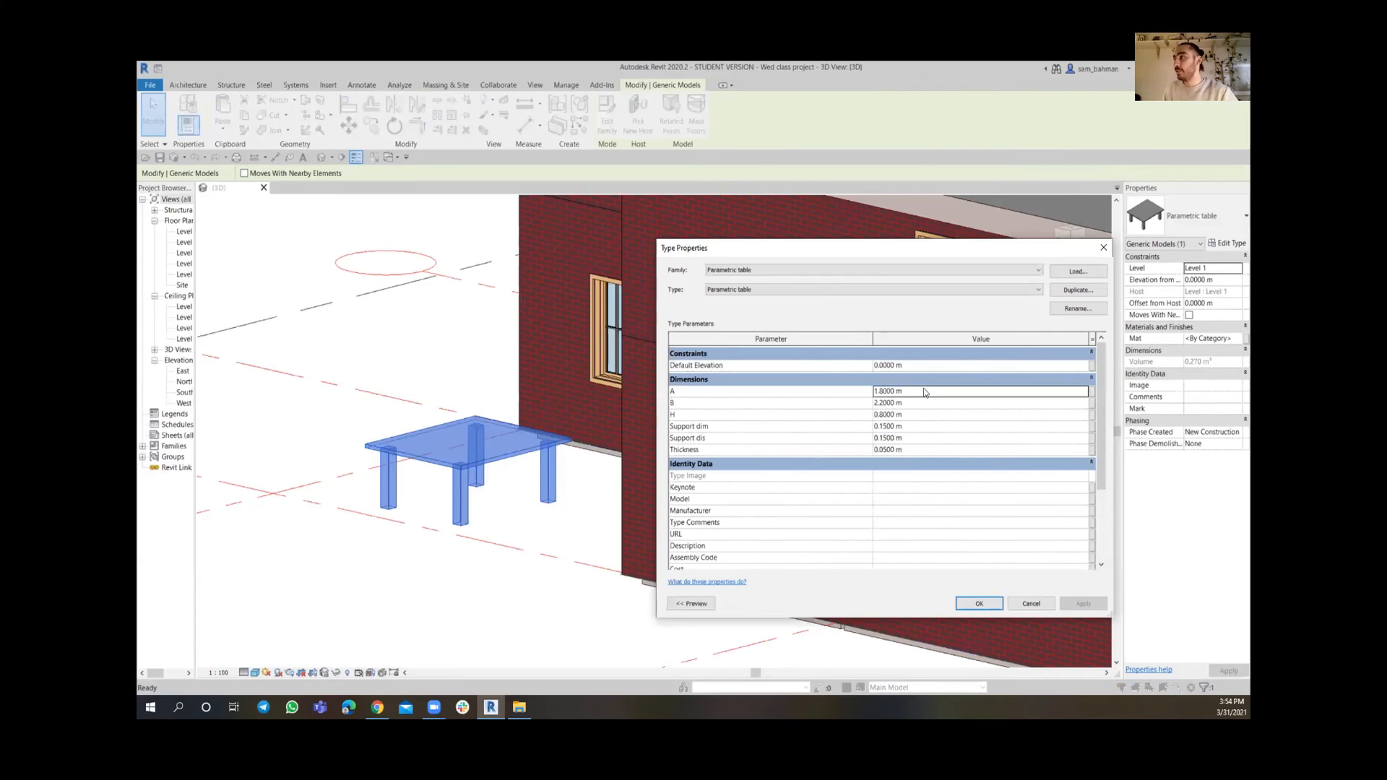
pyautogui.write('2')
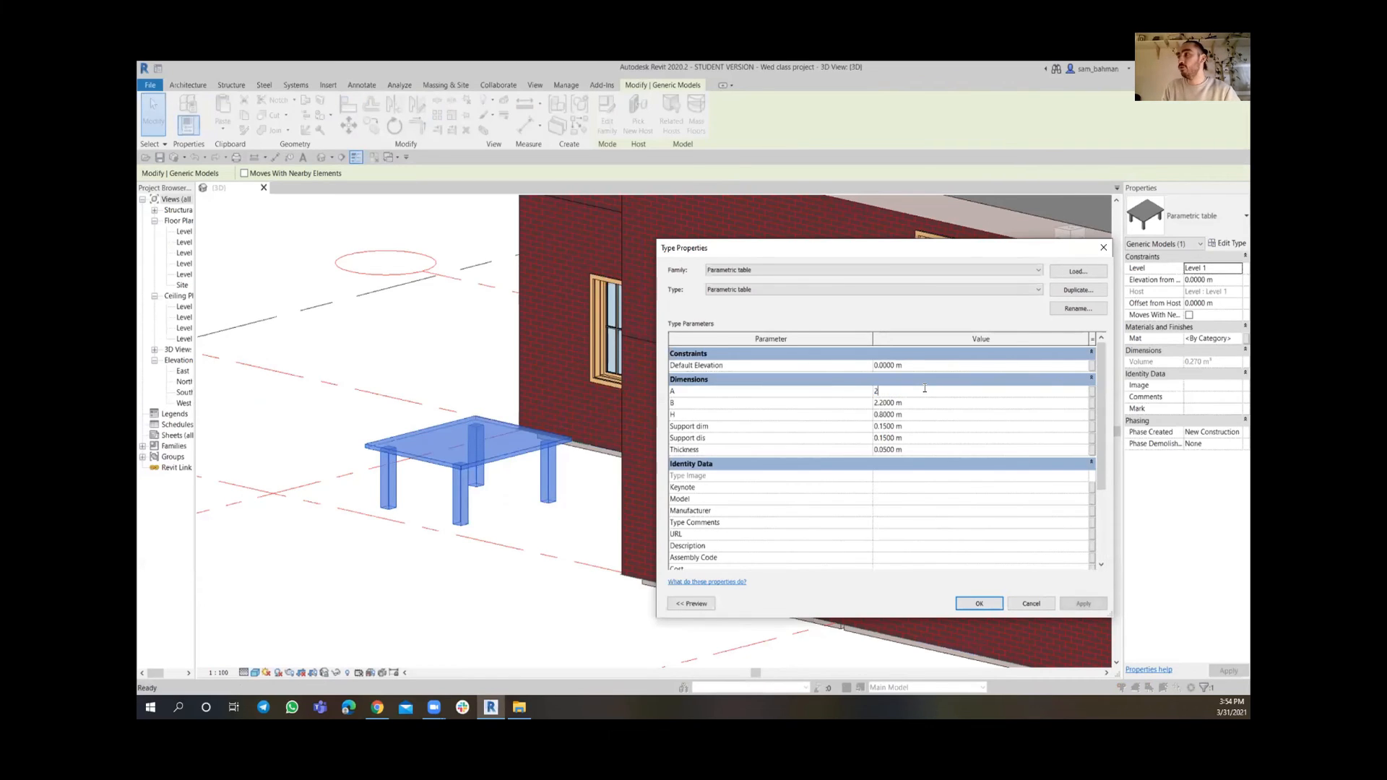
pyautogui.click(923, 403)
pyautogui.write('1')
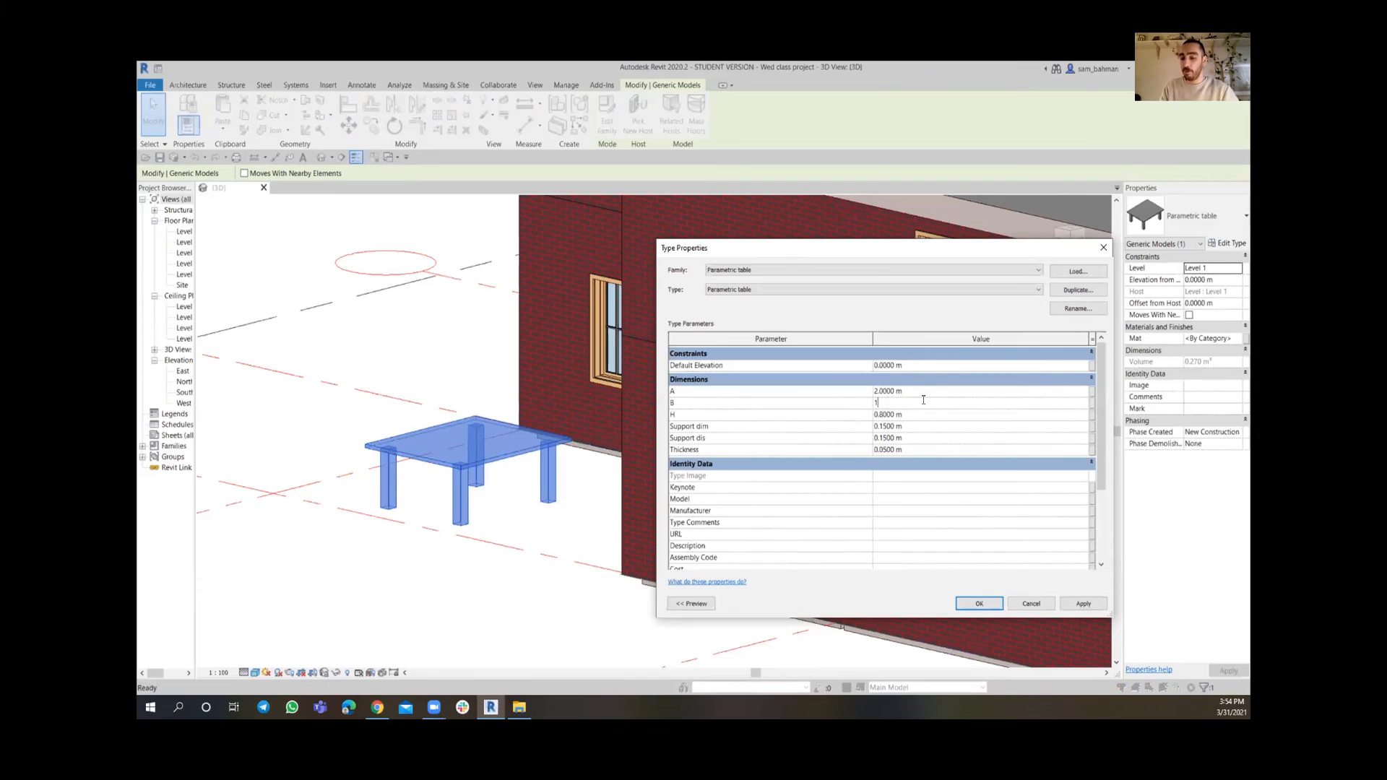
pyautogui.write('.5')
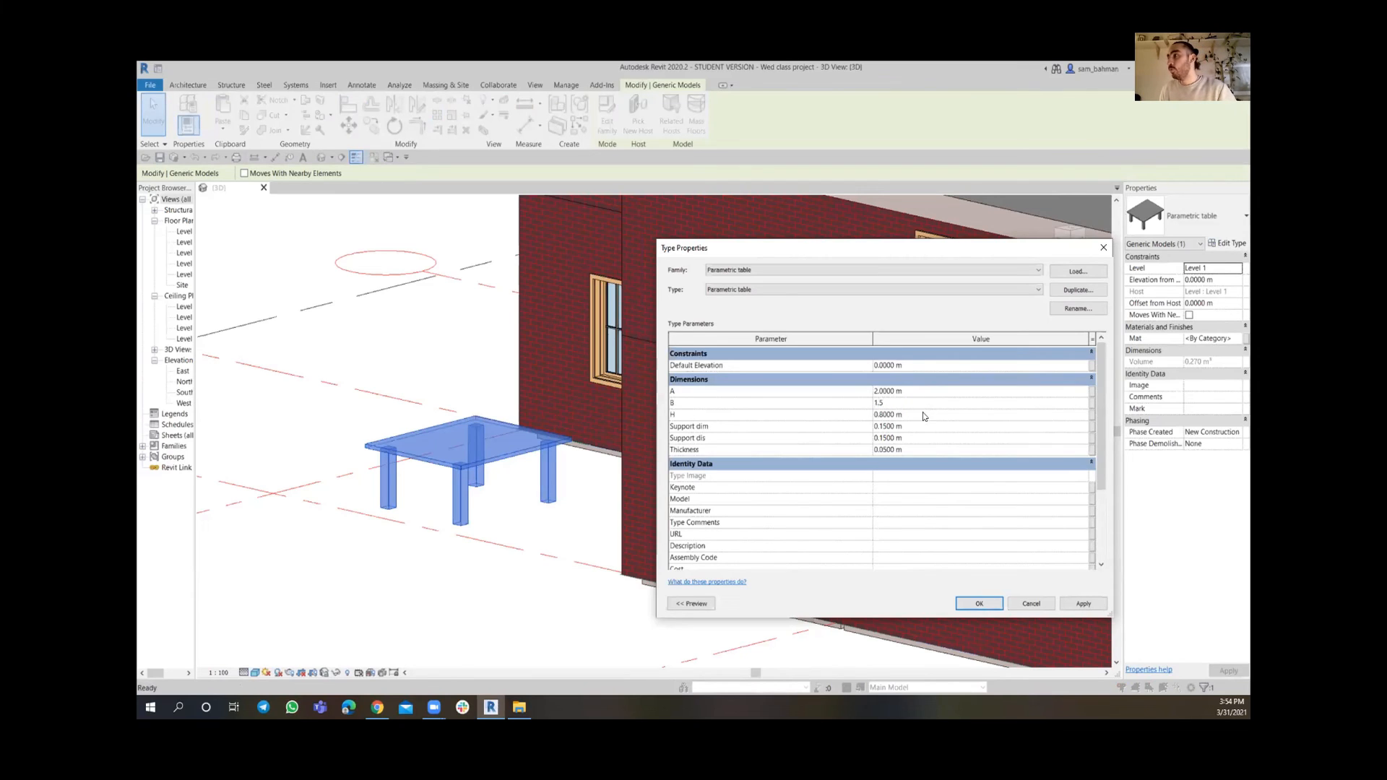
# Set H to 1 m and Support dim and Support dis to 0.10 m, apply, and close the dialog
pyautogui.click(924, 415)
pyautogui.write('1')
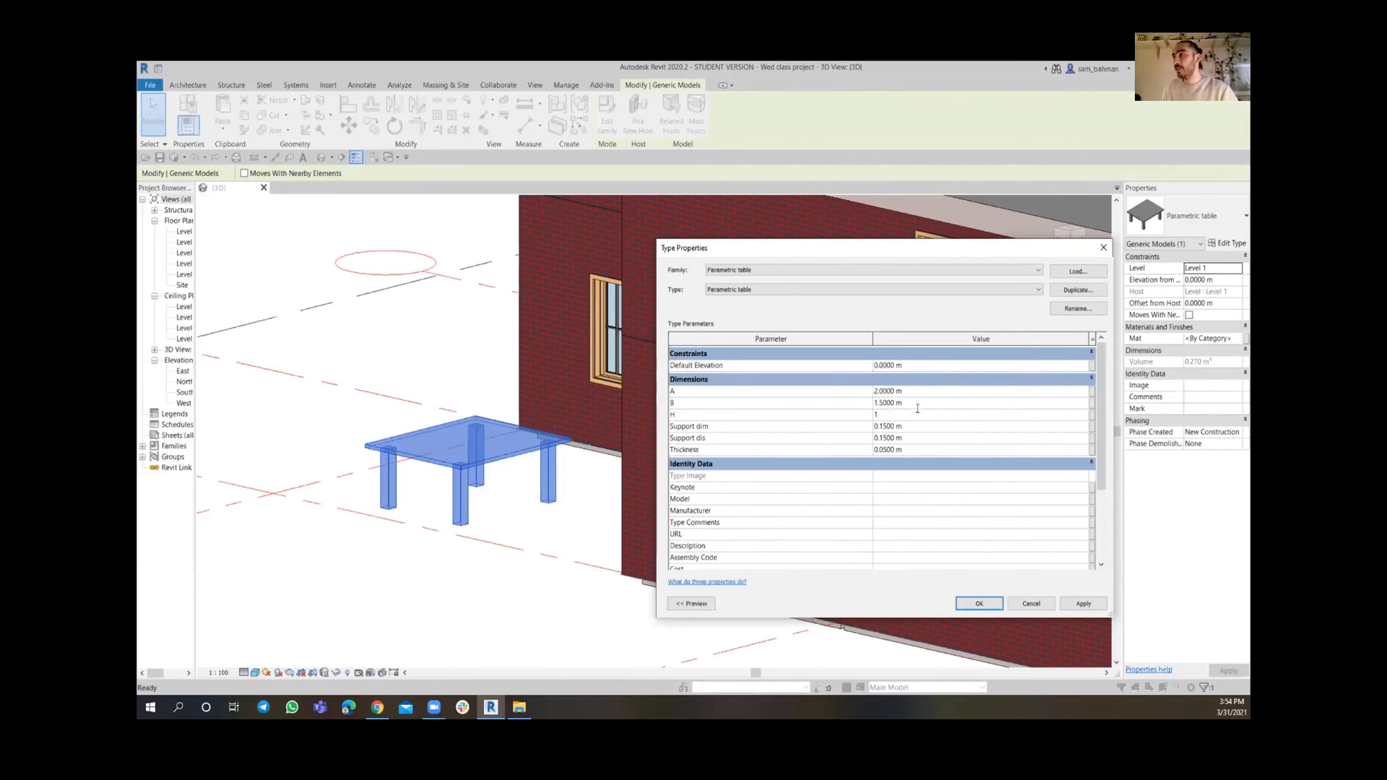
pyautogui.click(922, 425)
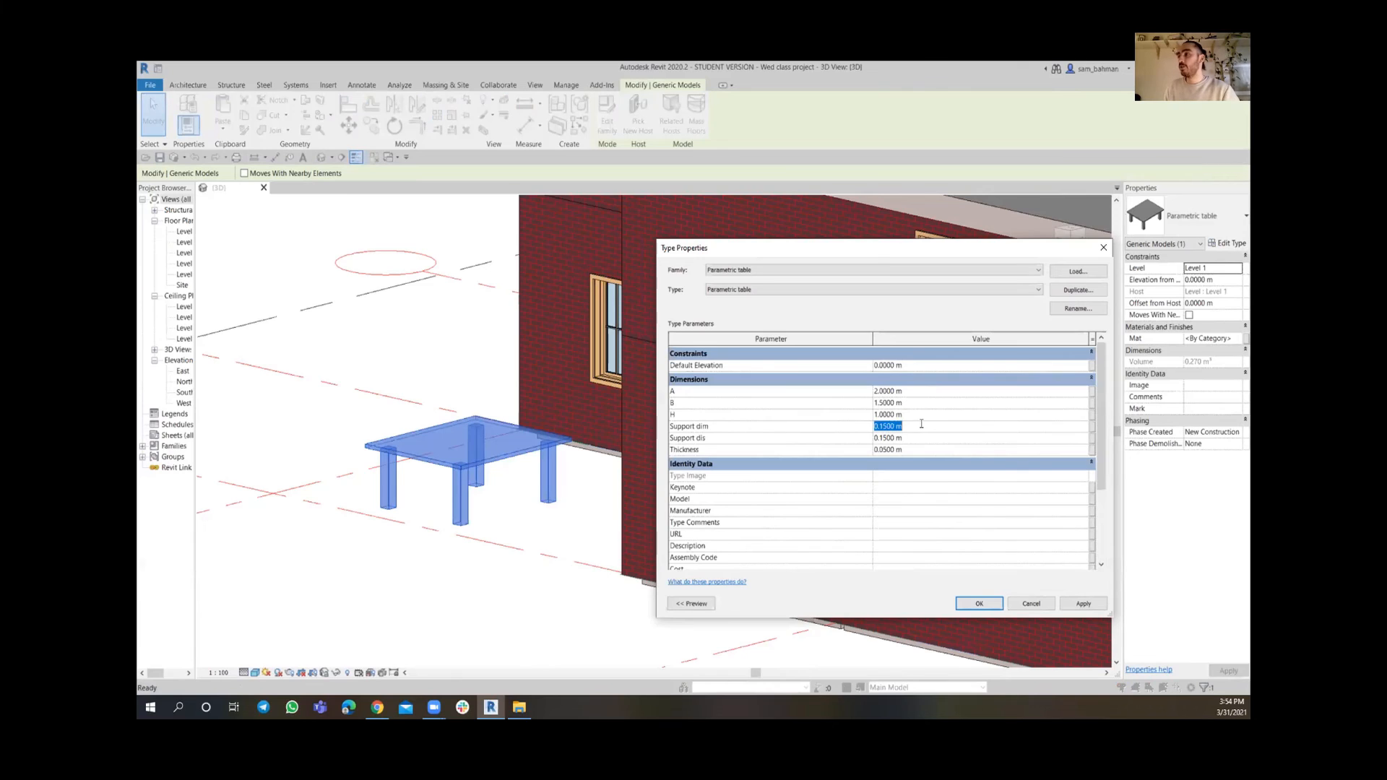
pyautogui.write('.10')
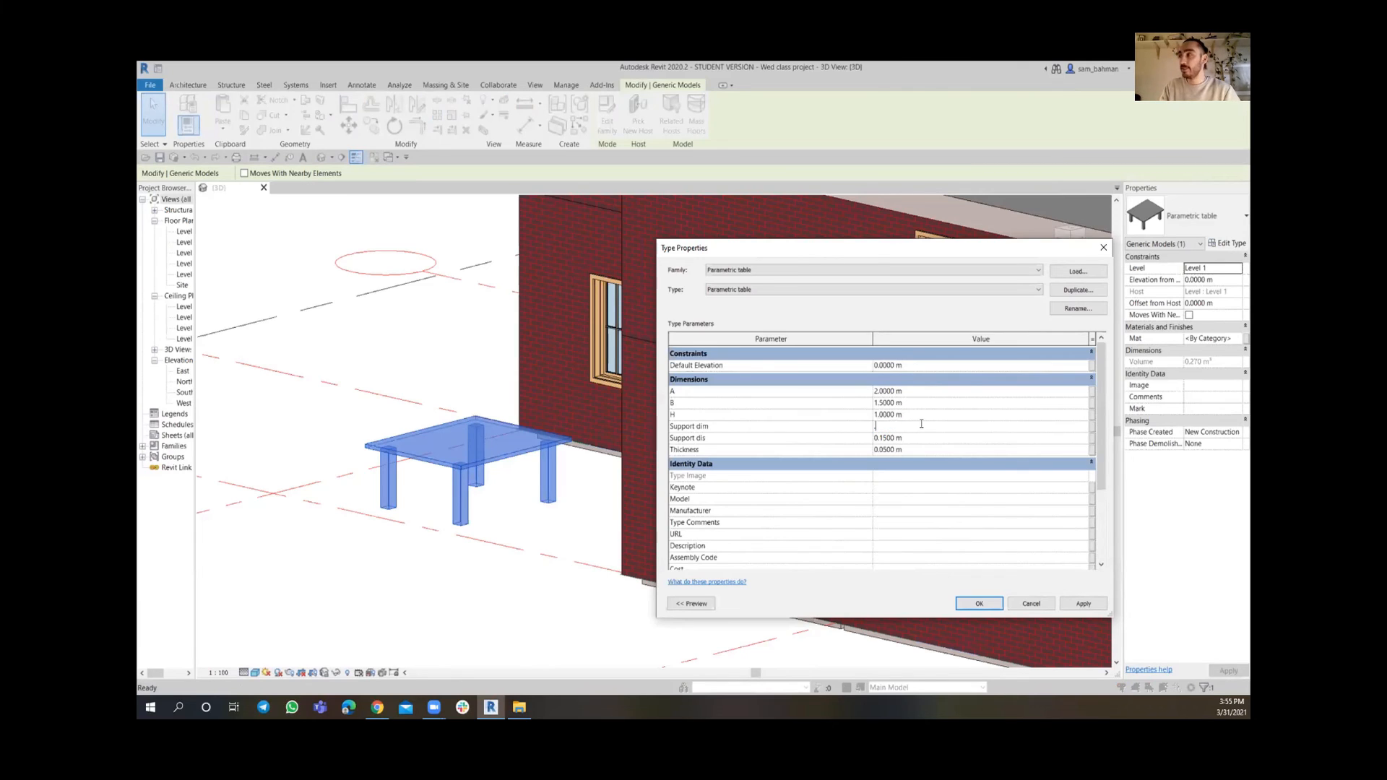
pyautogui.click(921, 438)
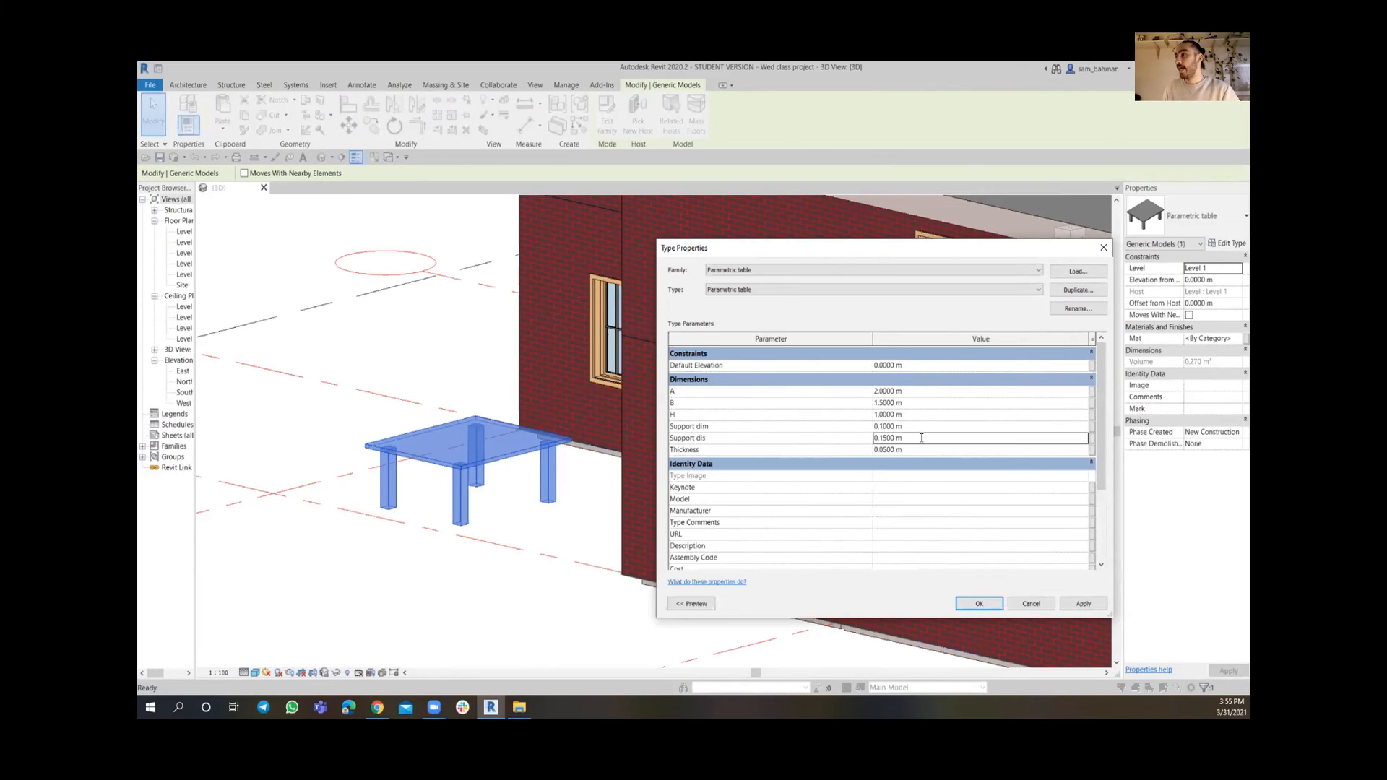
pyautogui.write('.10')
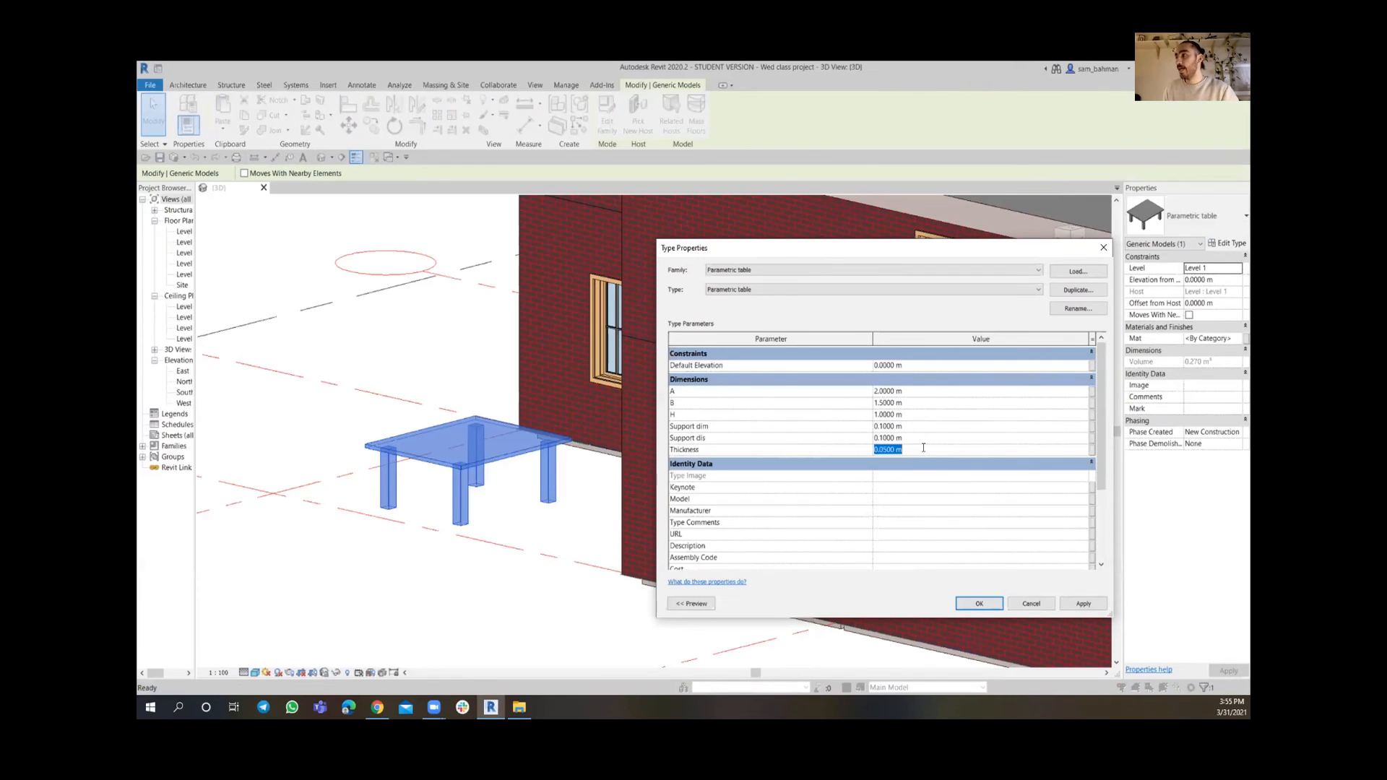
pyautogui.click(1082, 604)
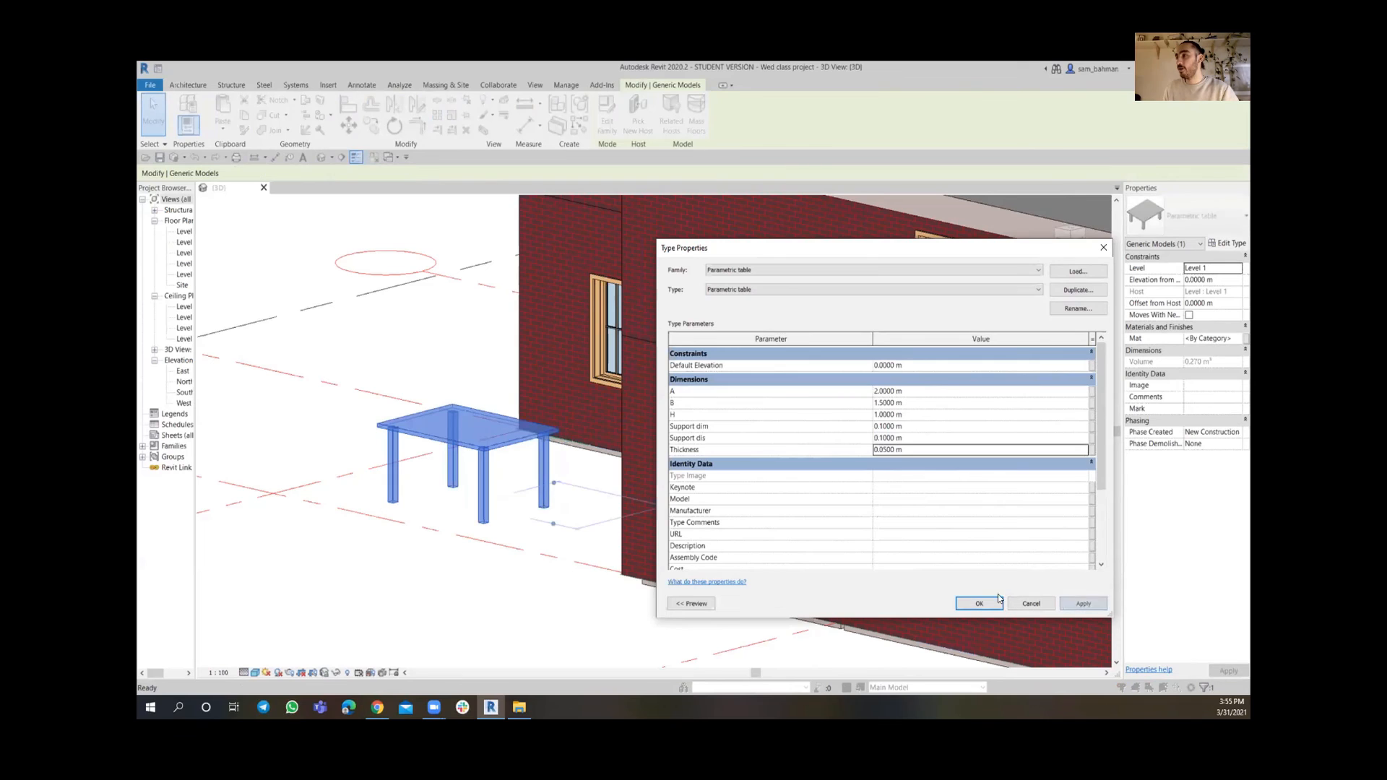
pyautogui.click(978, 604)
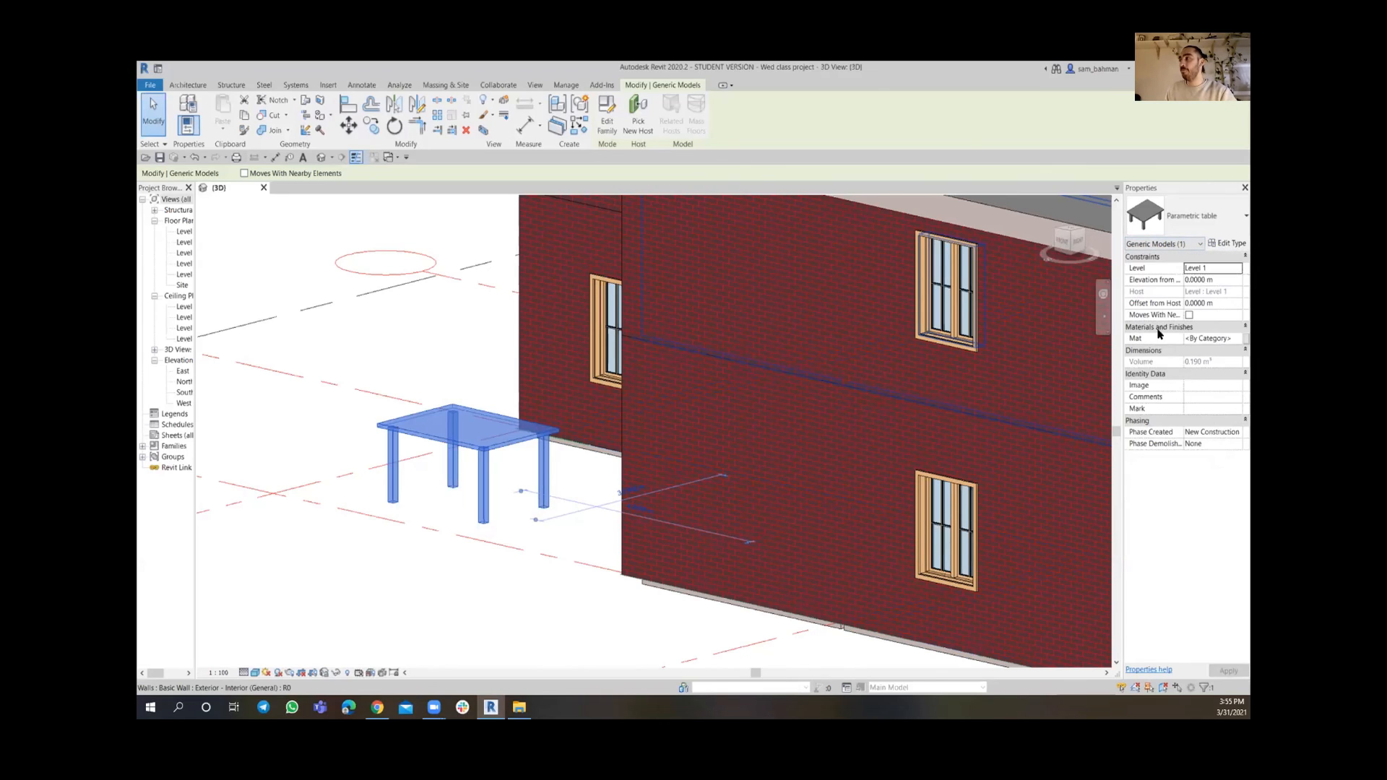
# Assign the Cherry material from a wood search to the placed table's Mat parameter
pyautogui.click(1211, 338)
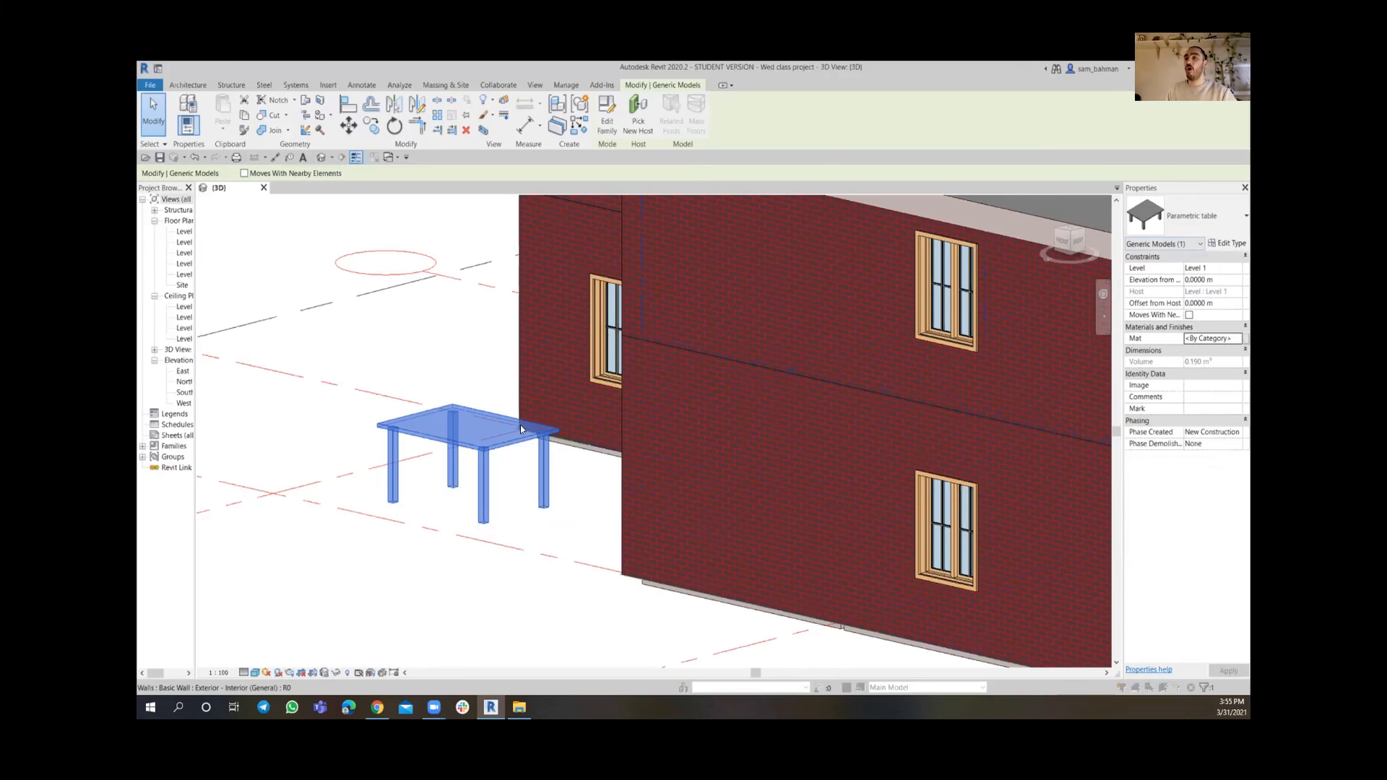
pyautogui.moveTo(494, 137); pyautogui.dragTo(671, 162)
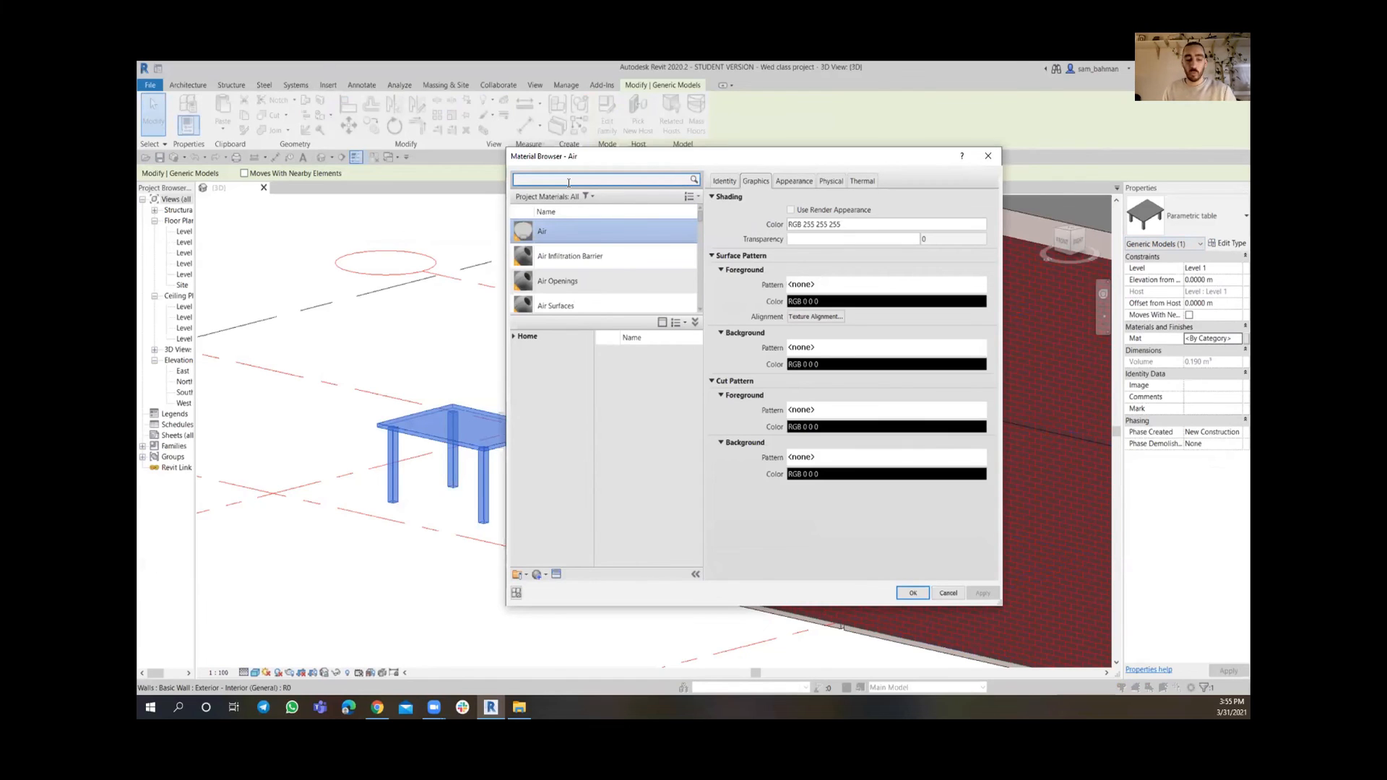
pyautogui.write('wood')
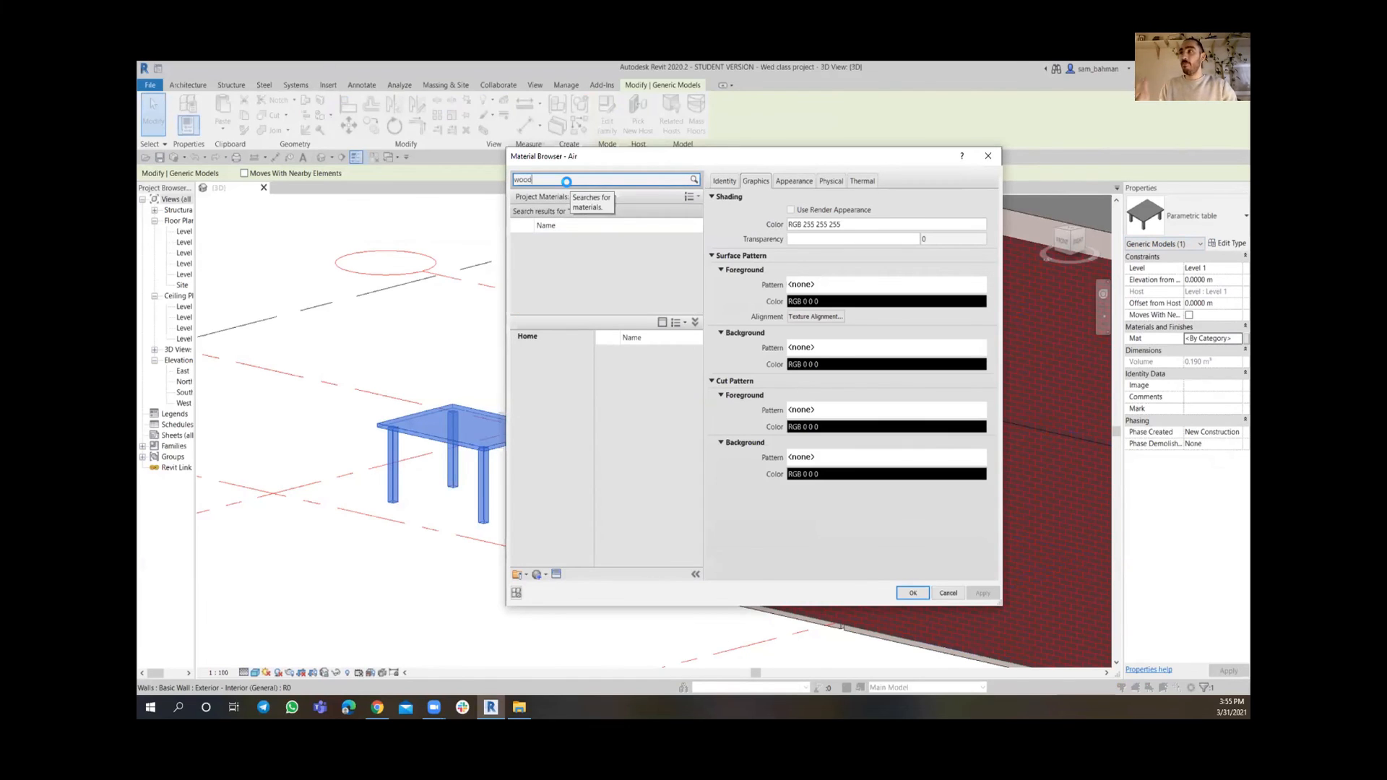
pyautogui.click(535, 575)
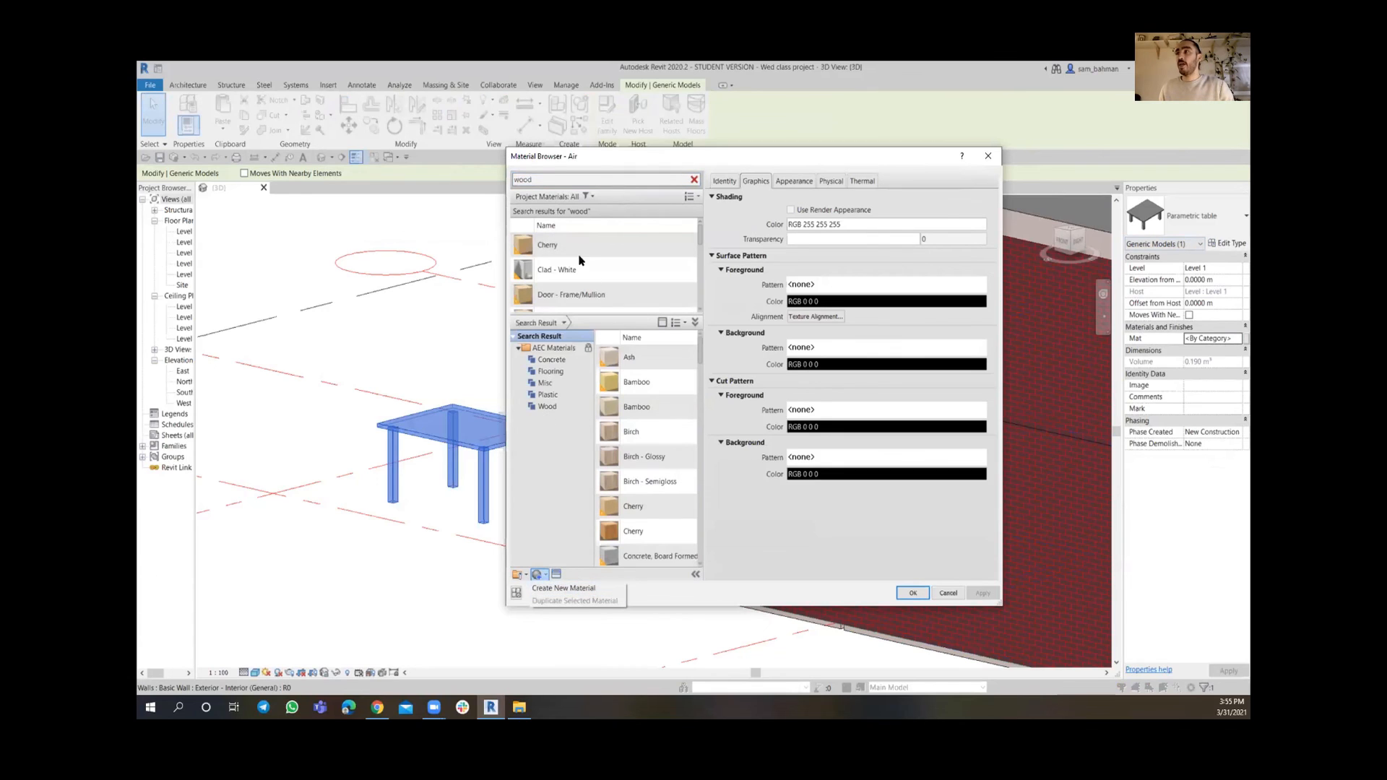
pyautogui.click(547, 249)
pyautogui.doubleClick(556, 247)
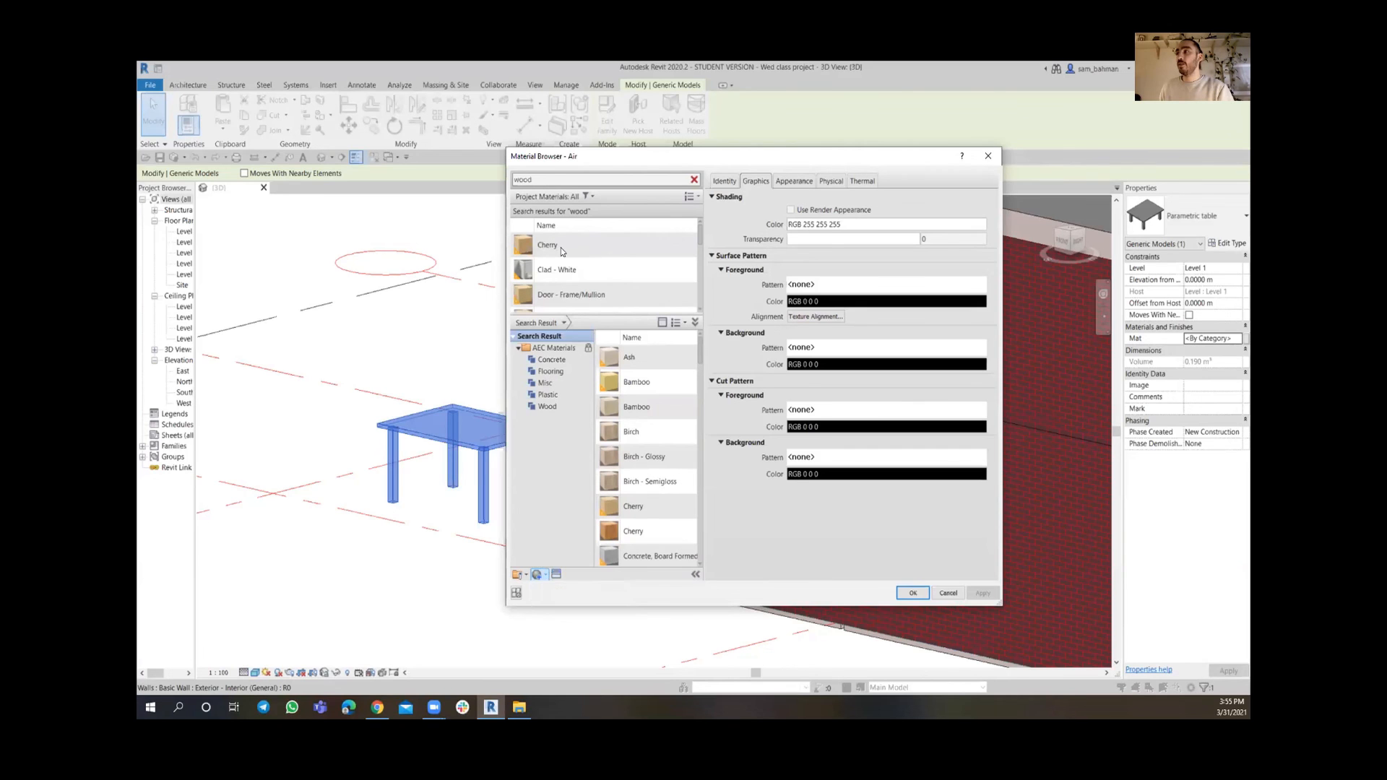
pyautogui.click(414, 614)
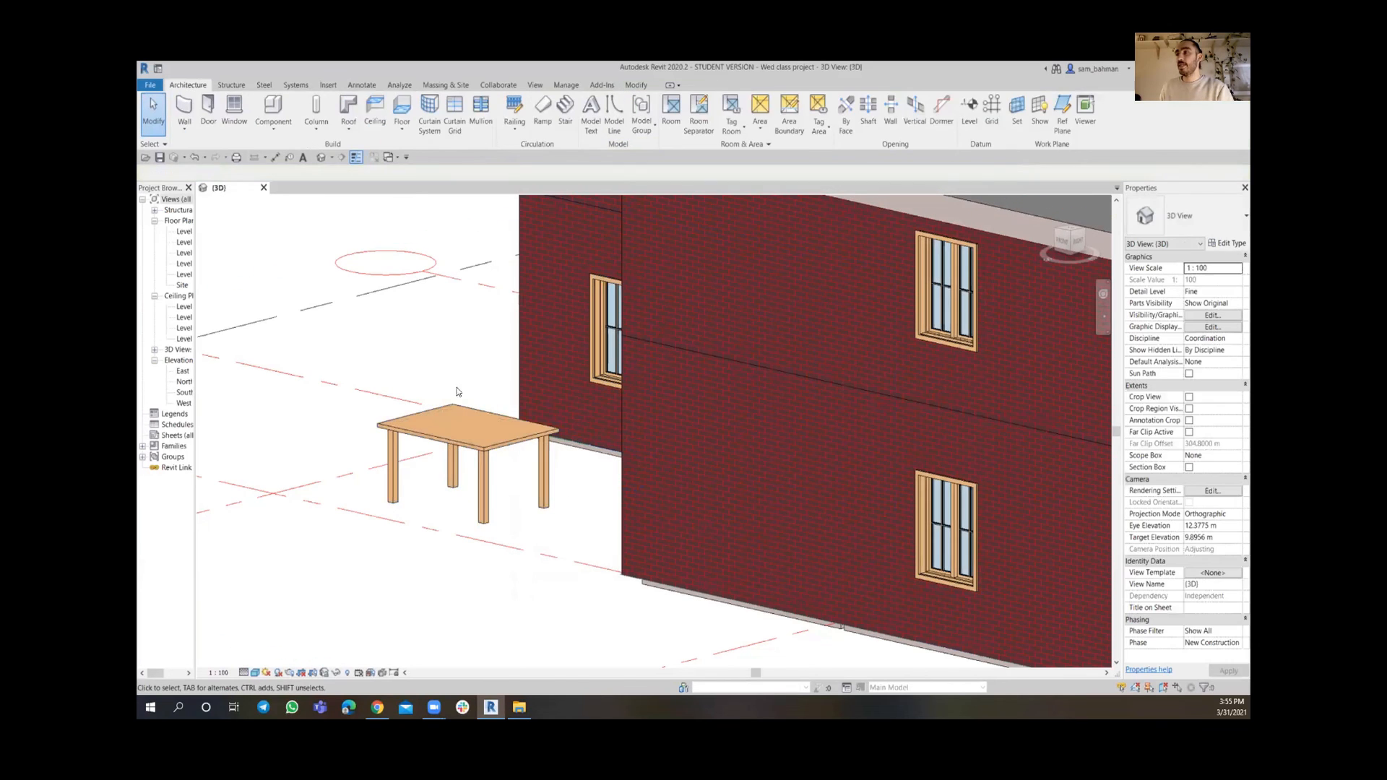
pyautogui.scroll(5, 455, 391)
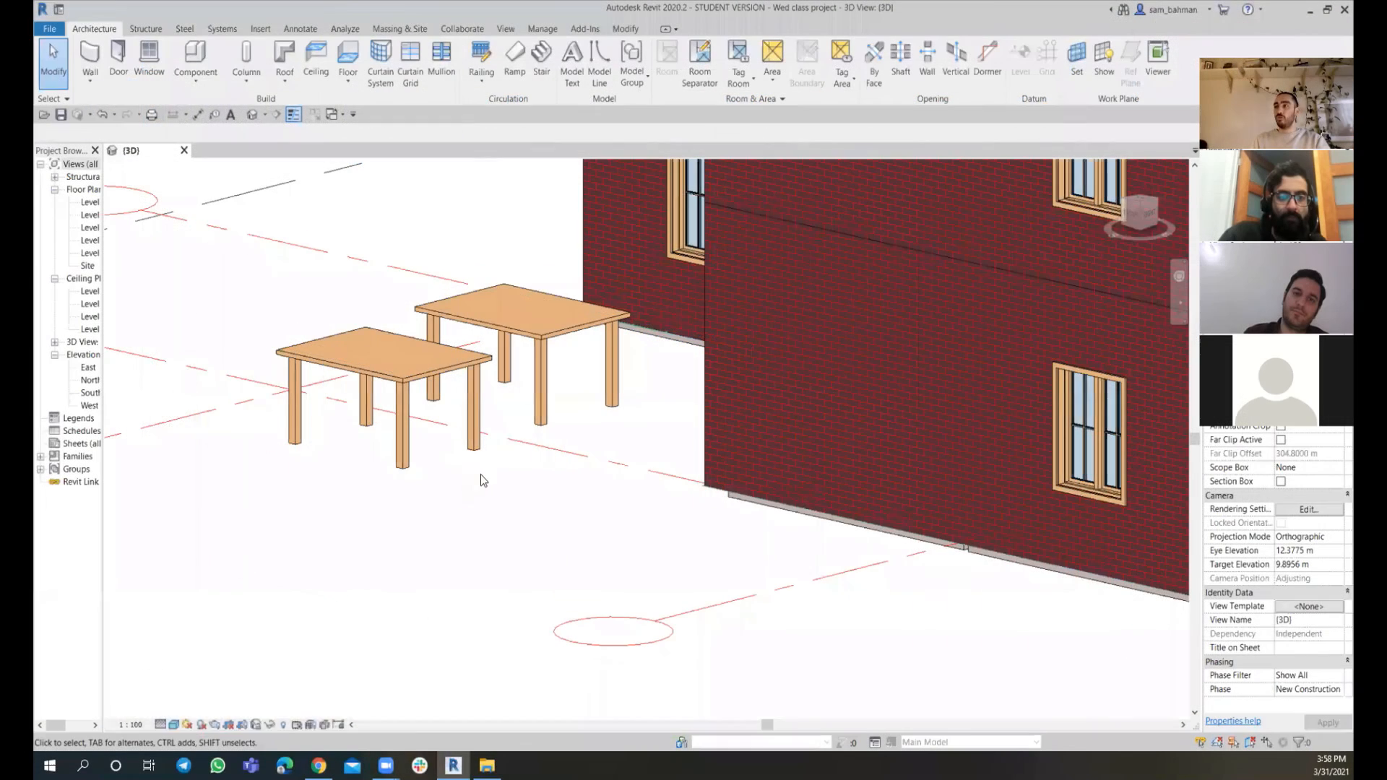
pyautogui.moveTo(470, 473); pyautogui.dragTo(480, 552, button='middle')
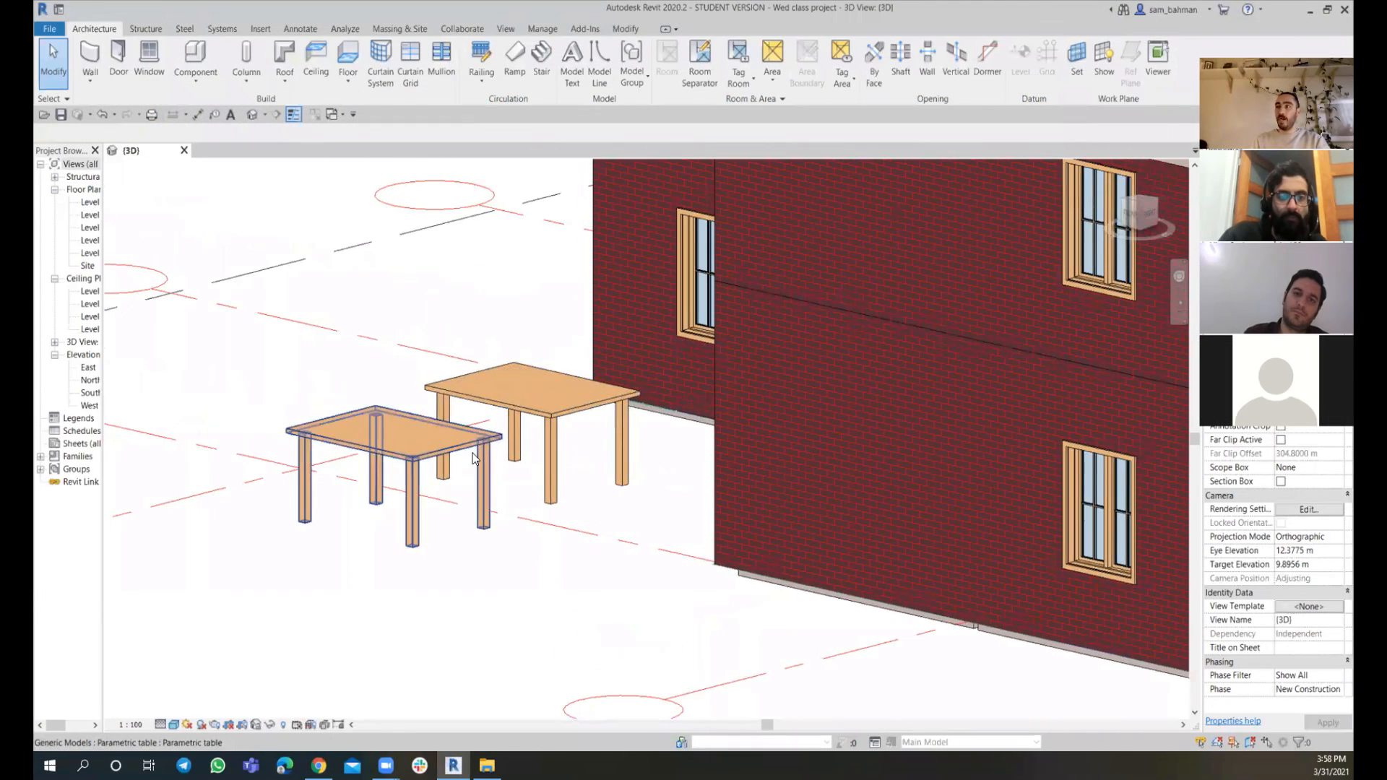
pyautogui.click(472, 453)
pyautogui.keyDown('ctrl'); pyautogui.click(907, 557); pyautogui.keyUp('ctrl')
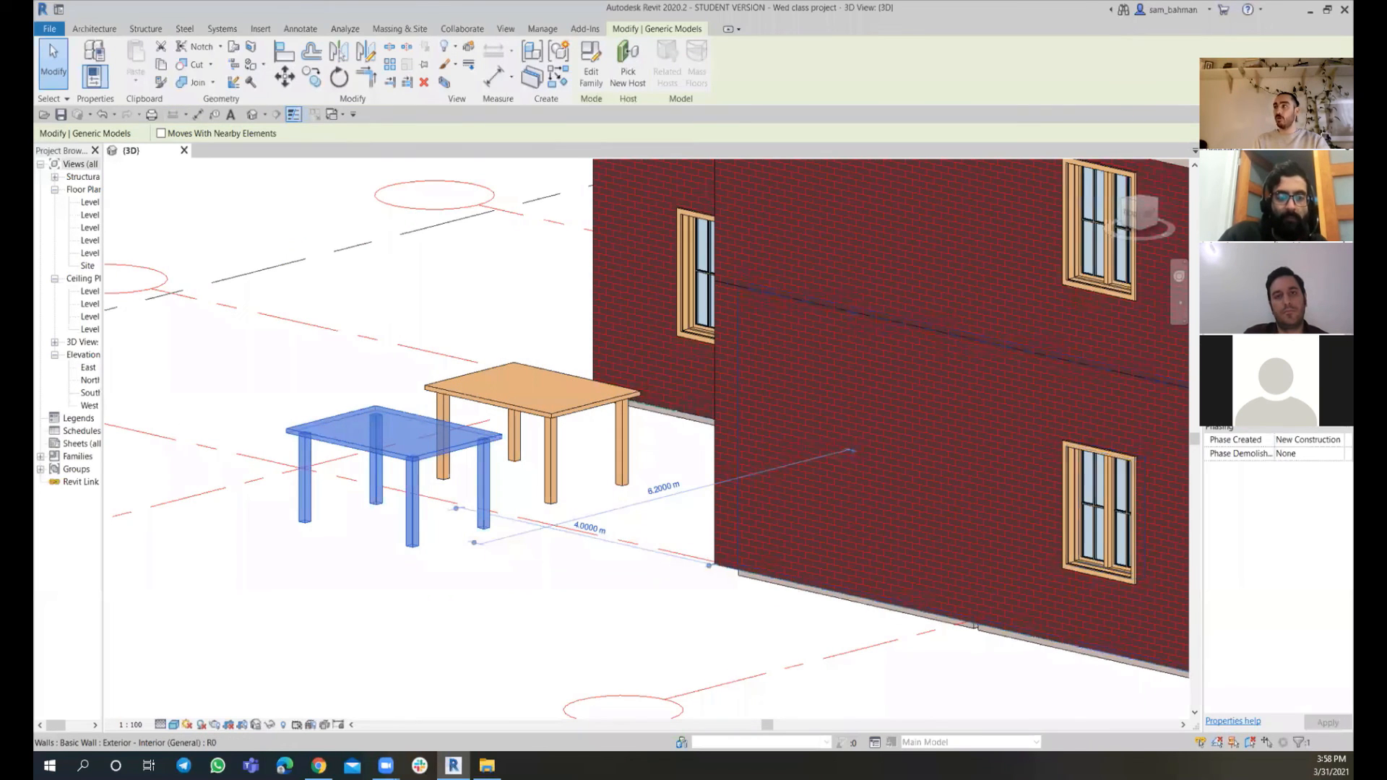
pyautogui.click(1320, 201)
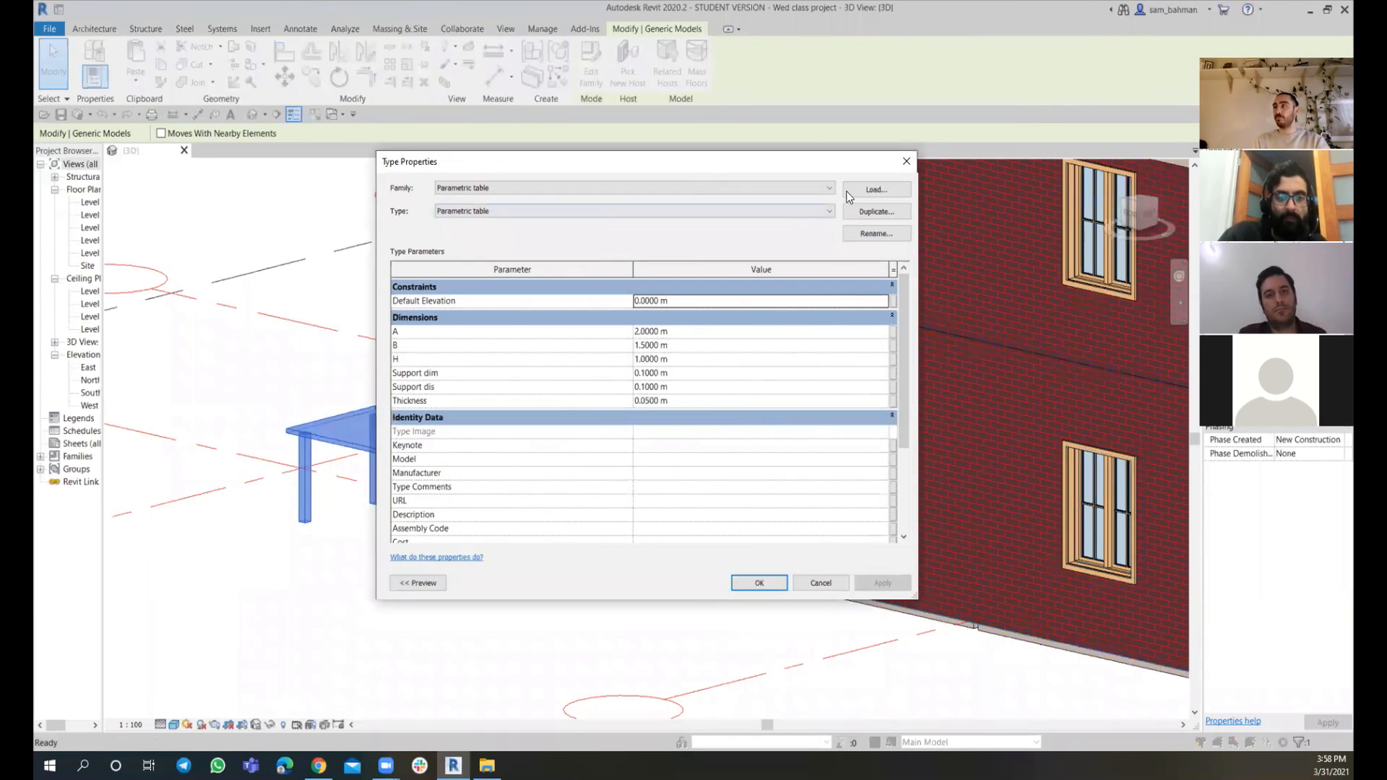
pyautogui.click(907, 161)
pyautogui.click(555, 582)
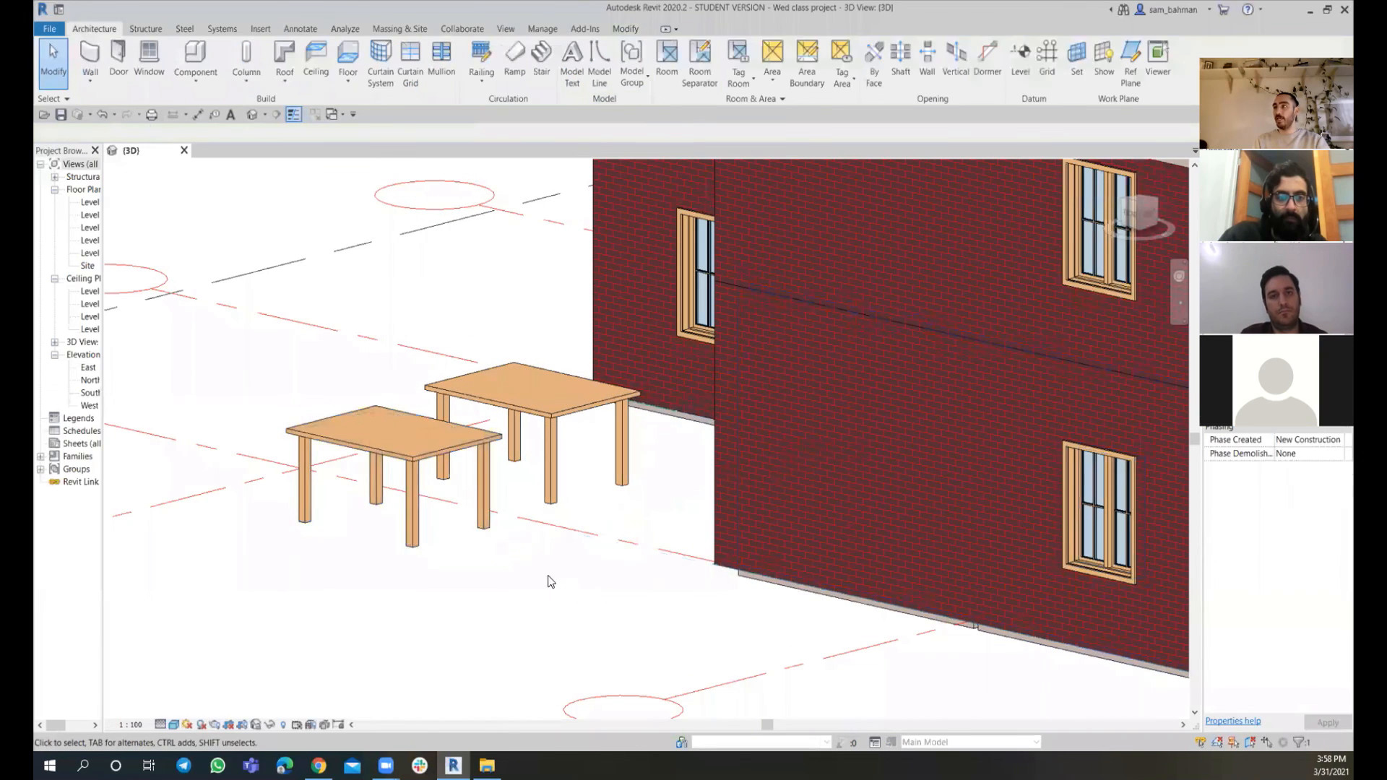
# Set the table type's A to 1.5 m, B to 2 m and H to 0.9 m, and apply the changes
pyautogui.click(445, 446)
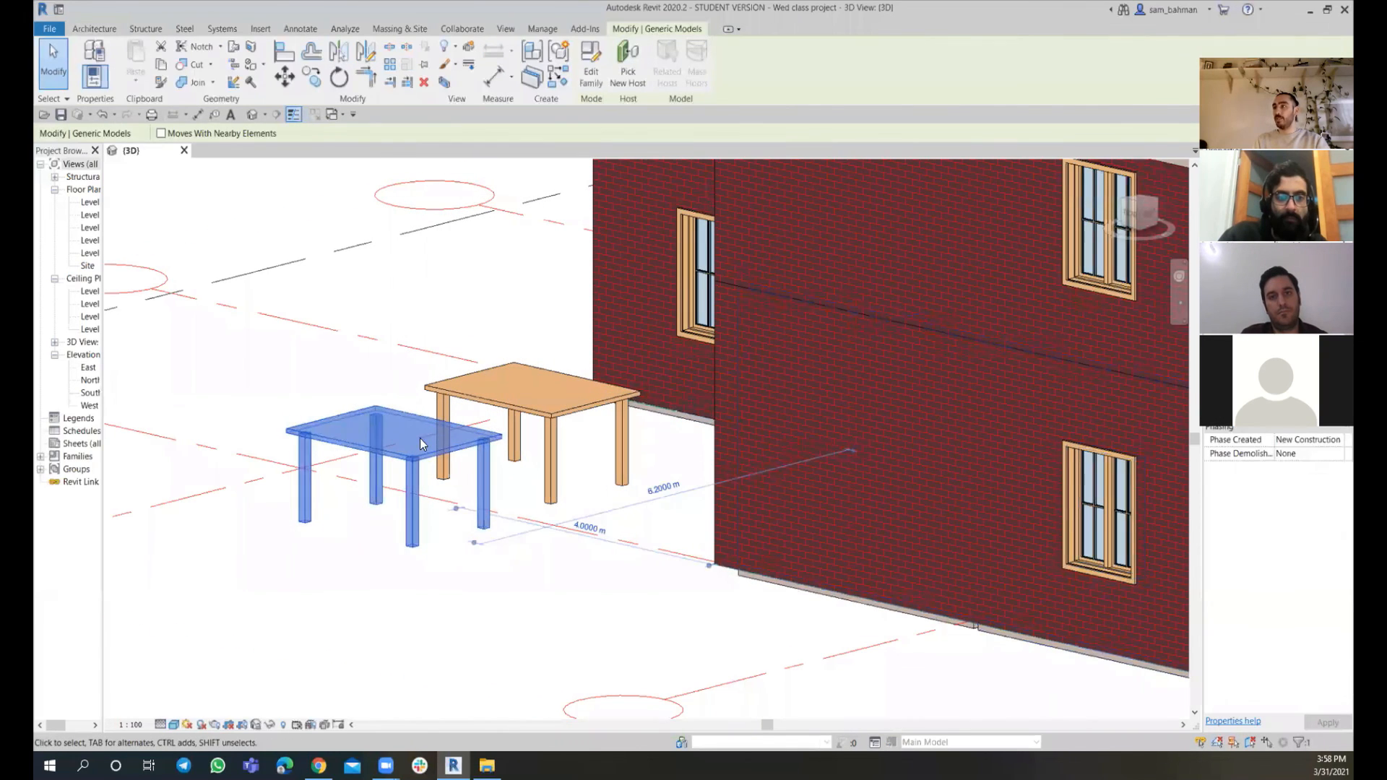
pyautogui.click(1322, 205)
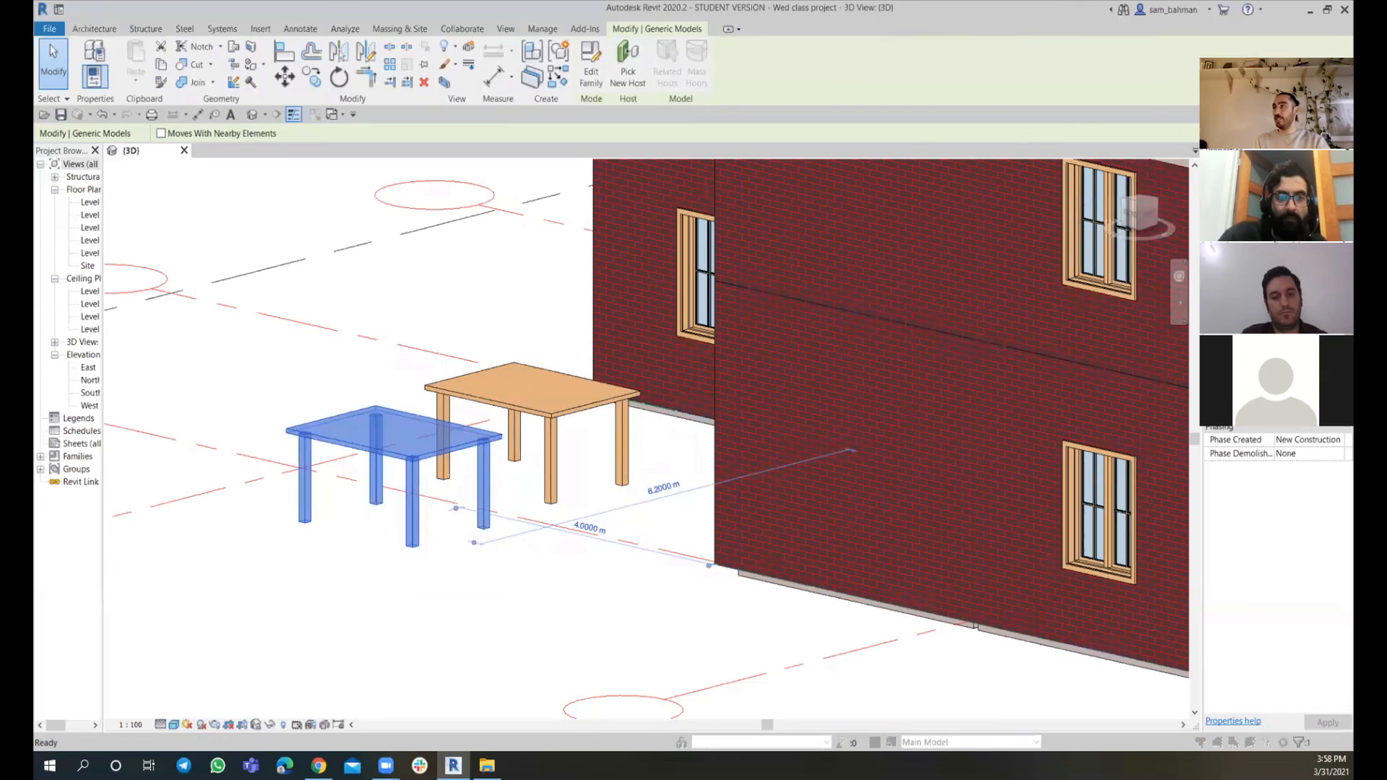
pyautogui.click(684, 333)
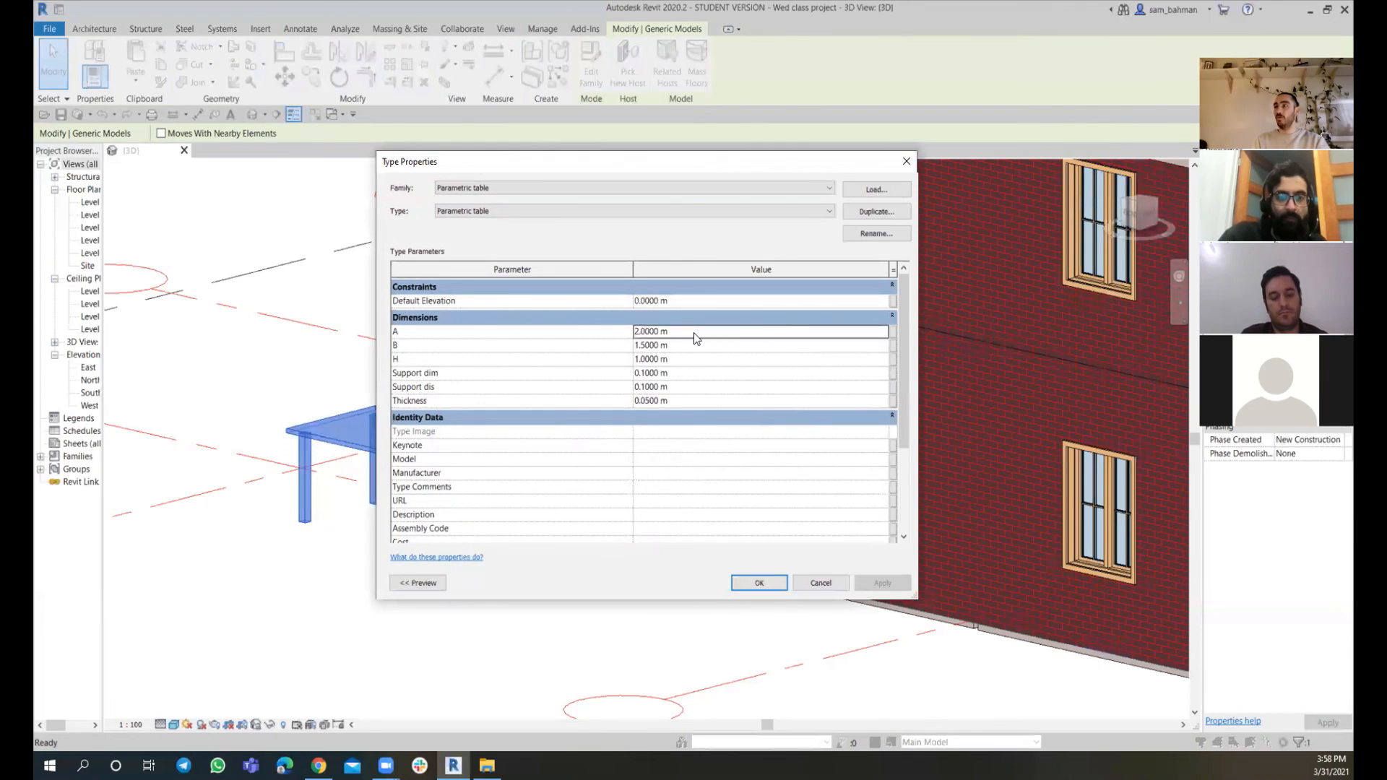
pyautogui.write('1.5')
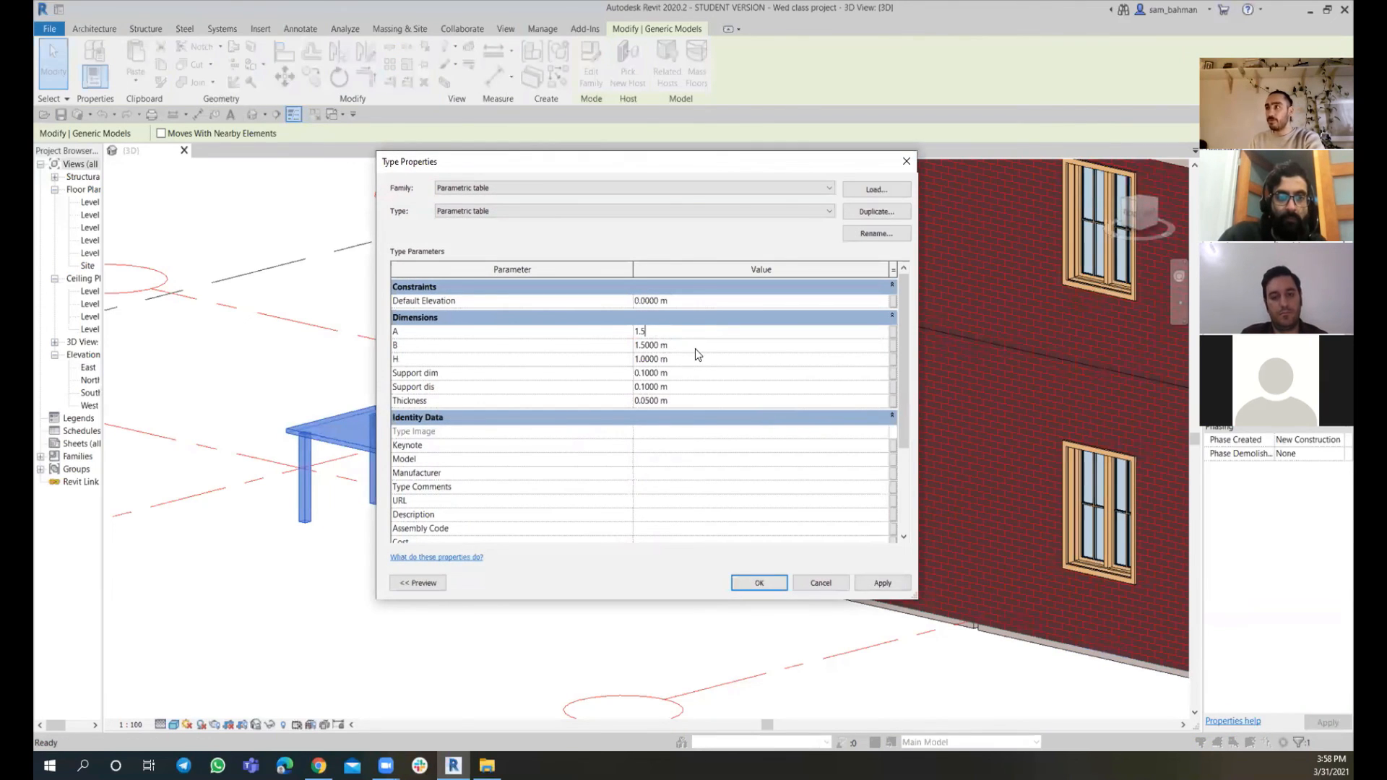
pyautogui.click(709, 346)
pyautogui.write('2')
pyautogui.click(701, 361)
pyautogui.write('.90')
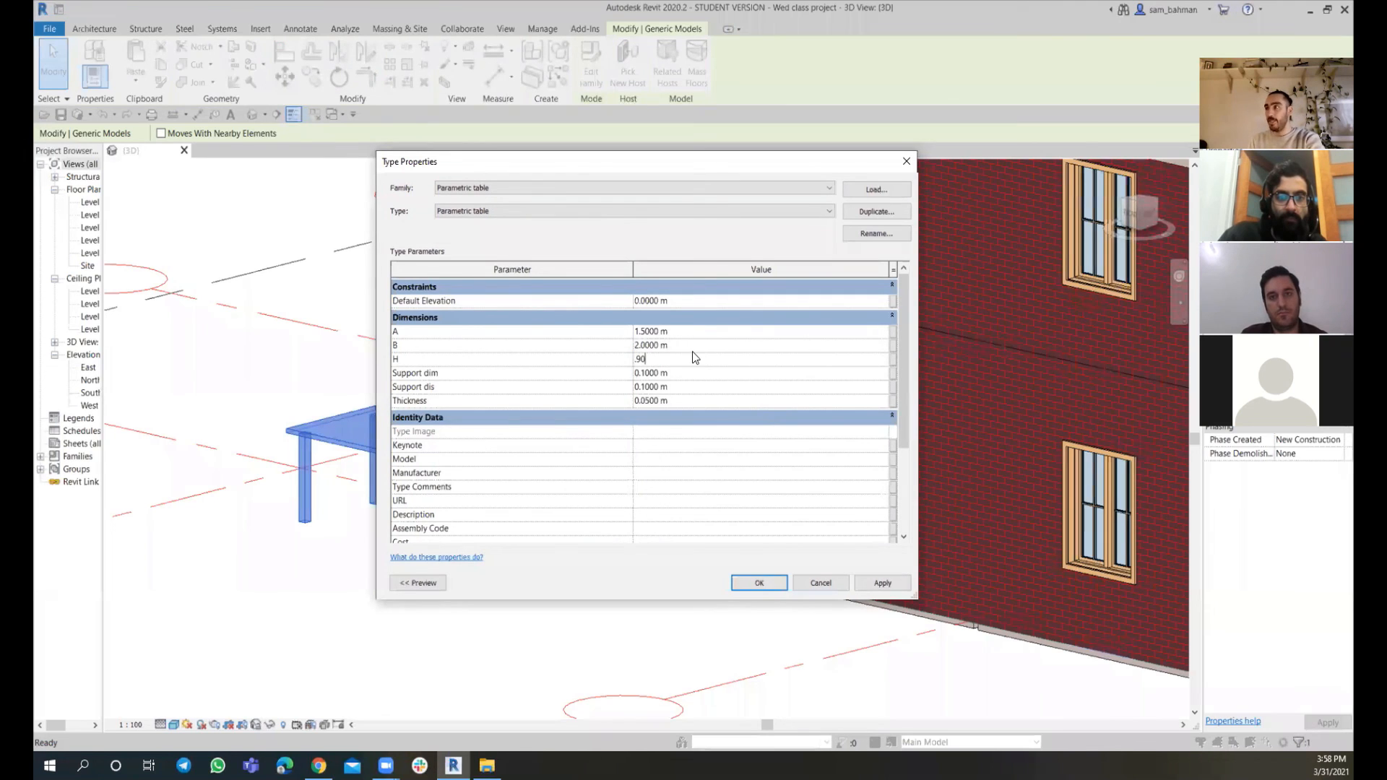
pyautogui.click(881, 582)
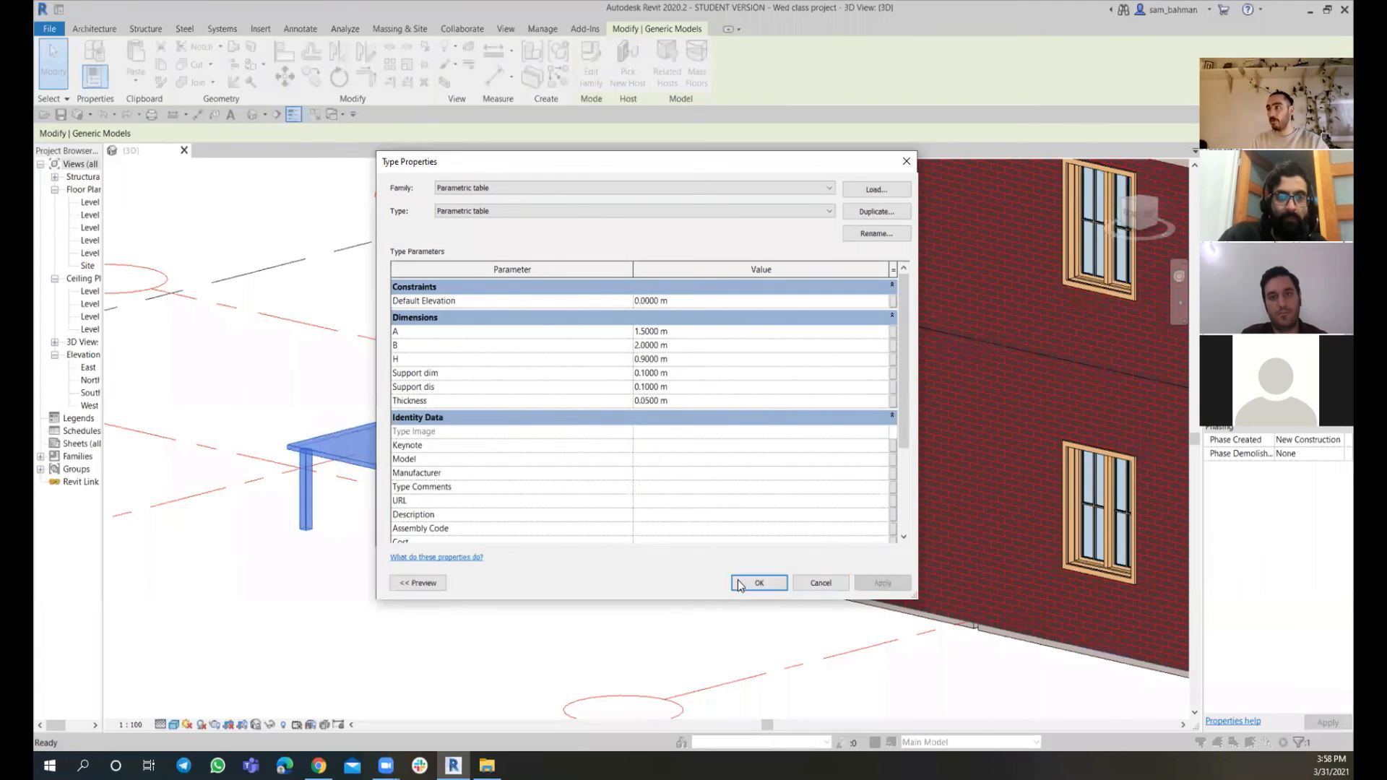
pyautogui.press('Return')
pyautogui.click(526, 563)
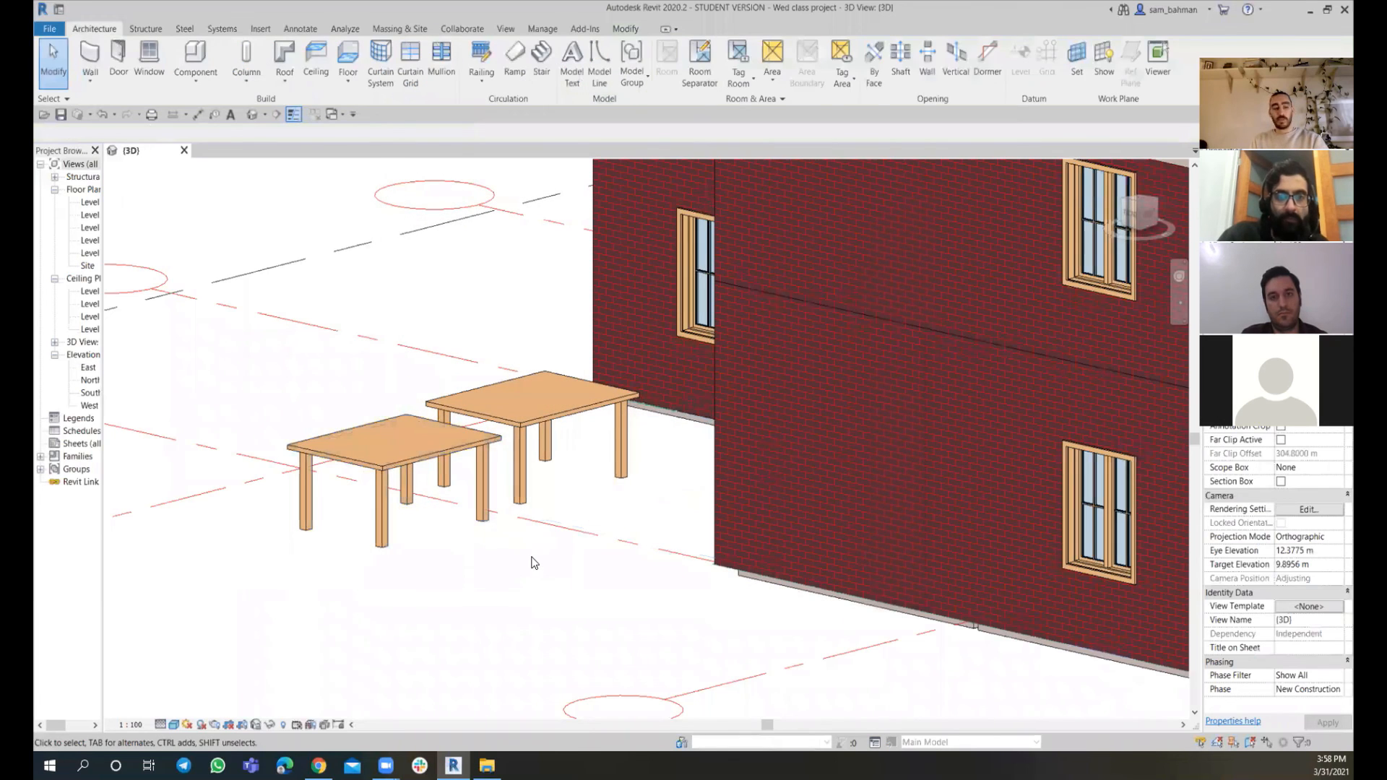
# Open the front table's type properties to review its dimension values
pyautogui.keyDown('shift'); pyautogui.moveTo(533, 561); pyautogui.dragTo(470, 560, button='middle'); pyautogui.keyUp('shift')
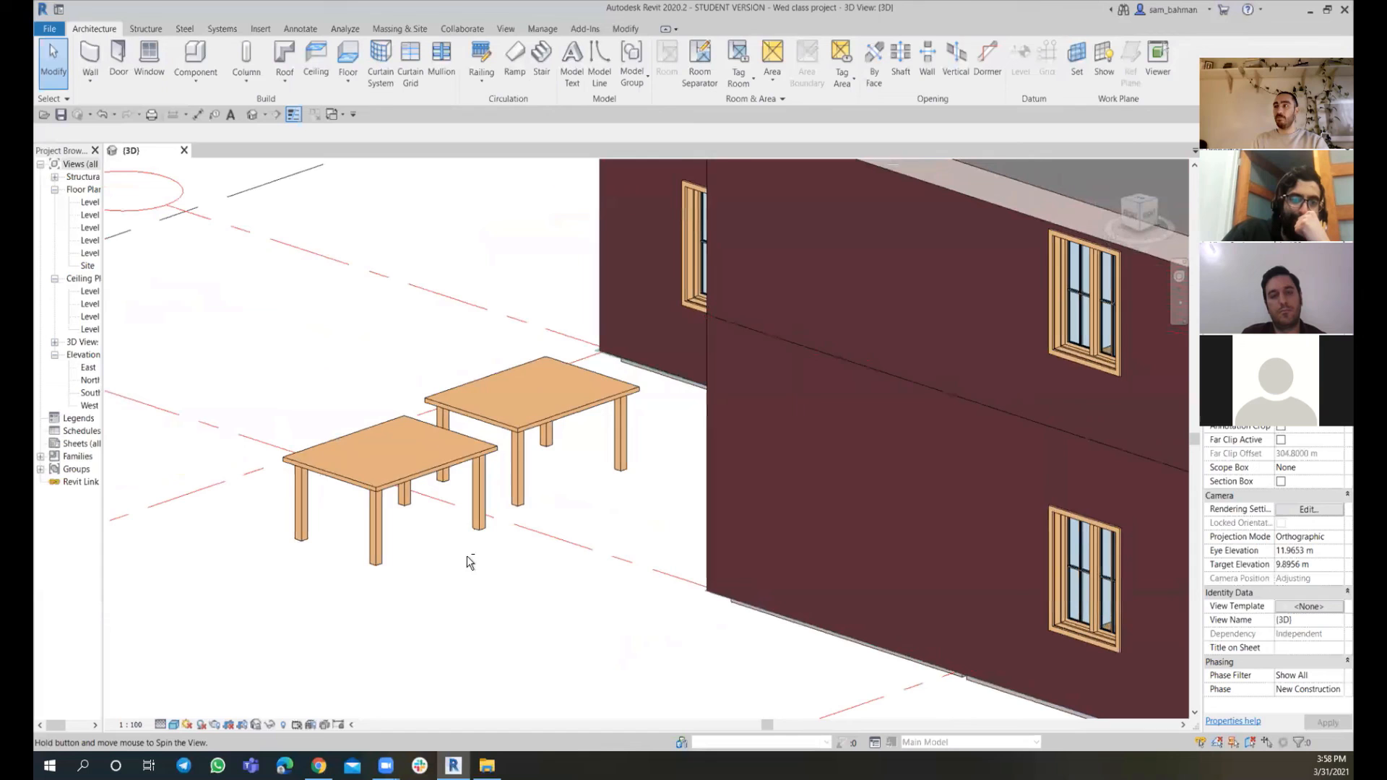
pyautogui.click(463, 462)
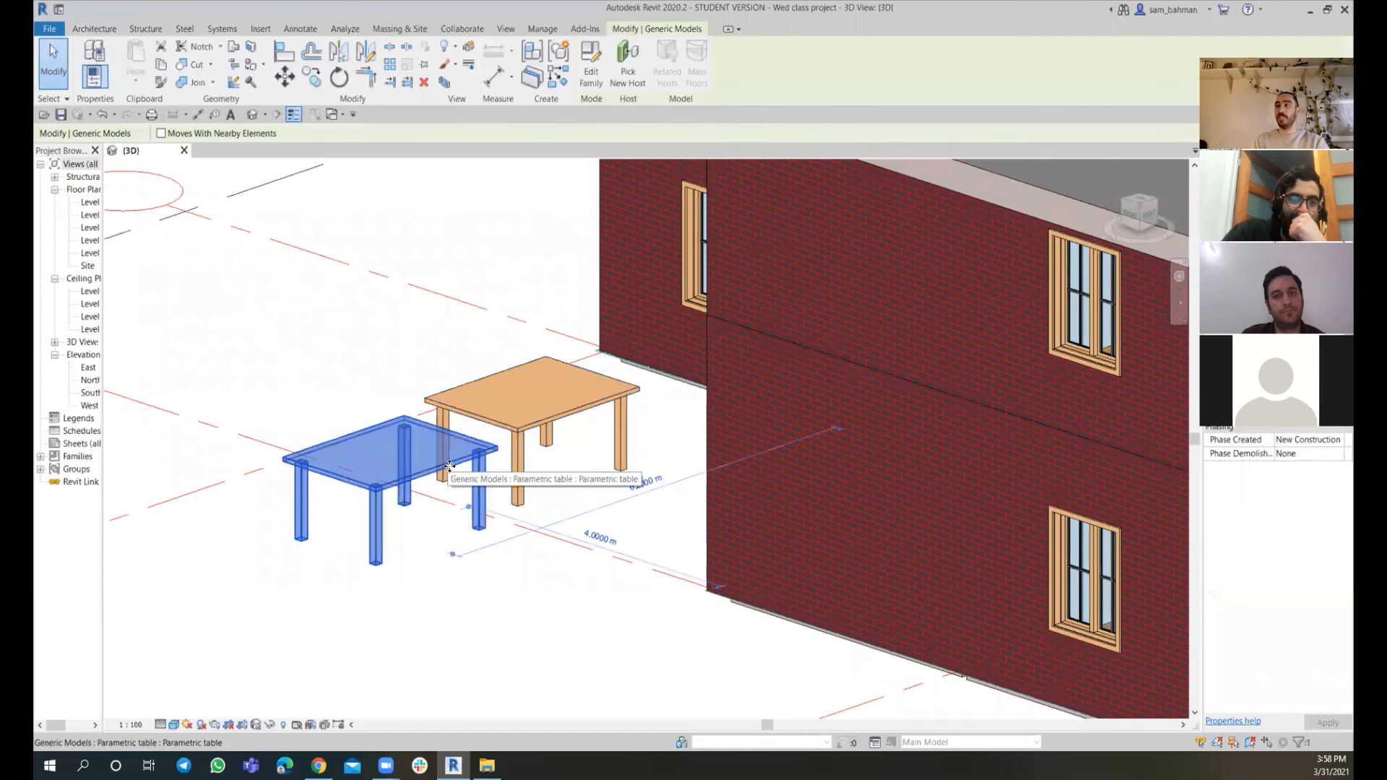
pyautogui.click(1319, 205)
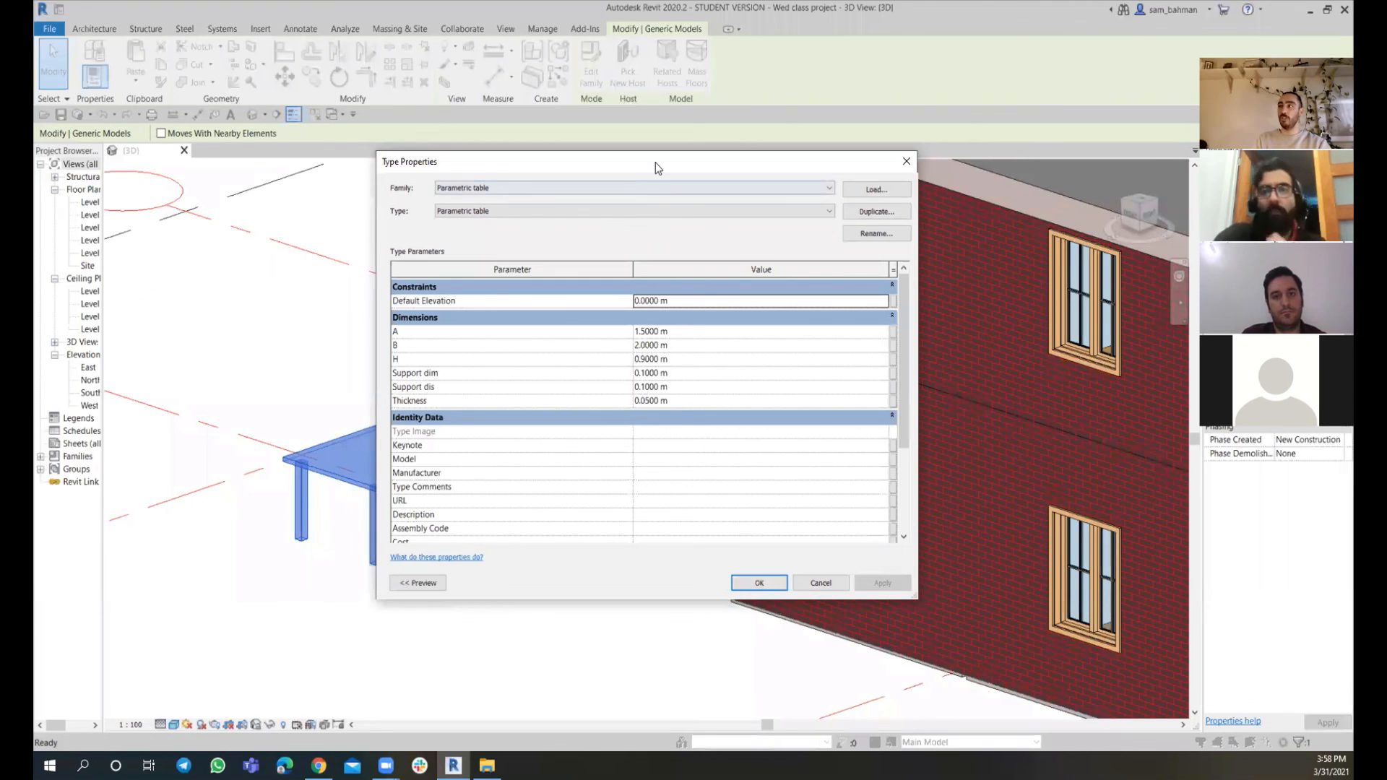
pyautogui.moveTo(656, 162); pyautogui.dragTo(896, 146)
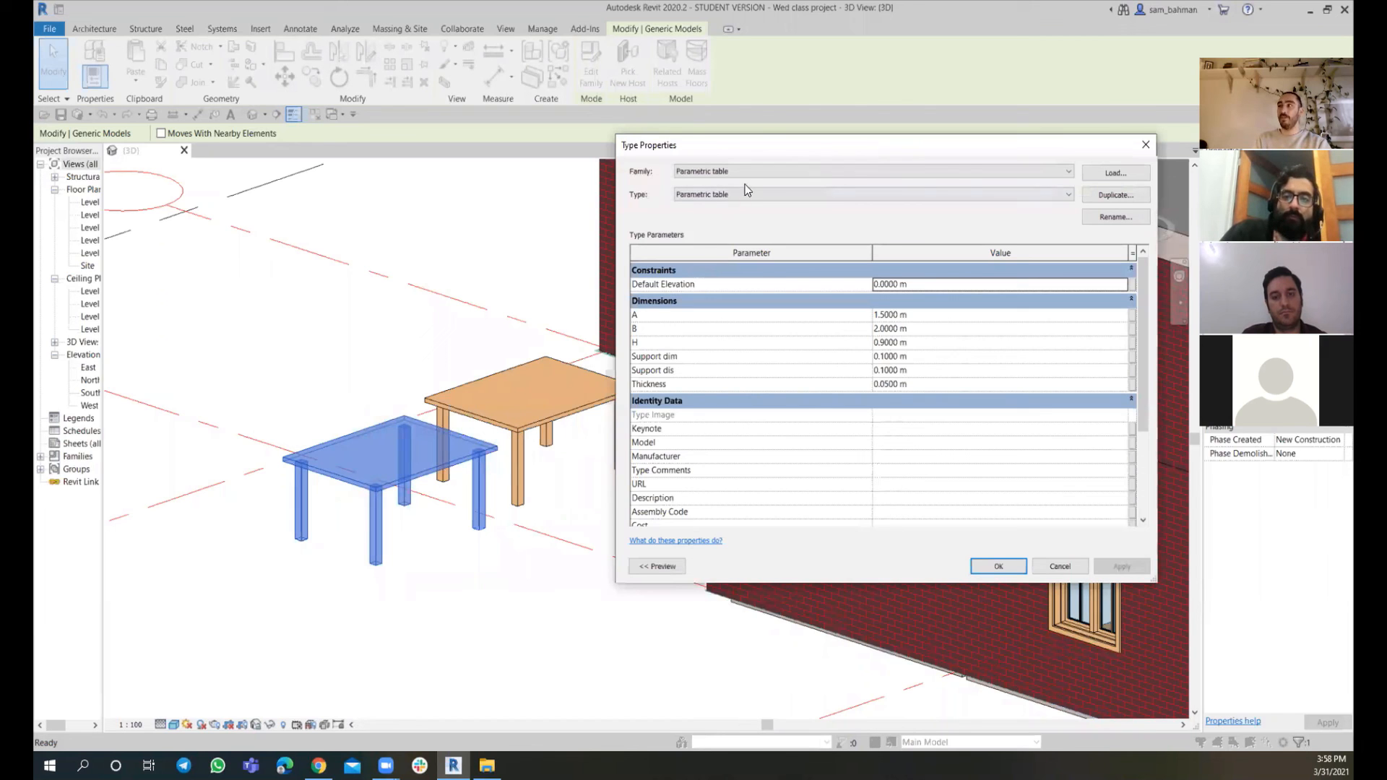
pyautogui.moveTo(765, 150); pyautogui.dragTo(452, 174)
pyautogui.click(686, 590)
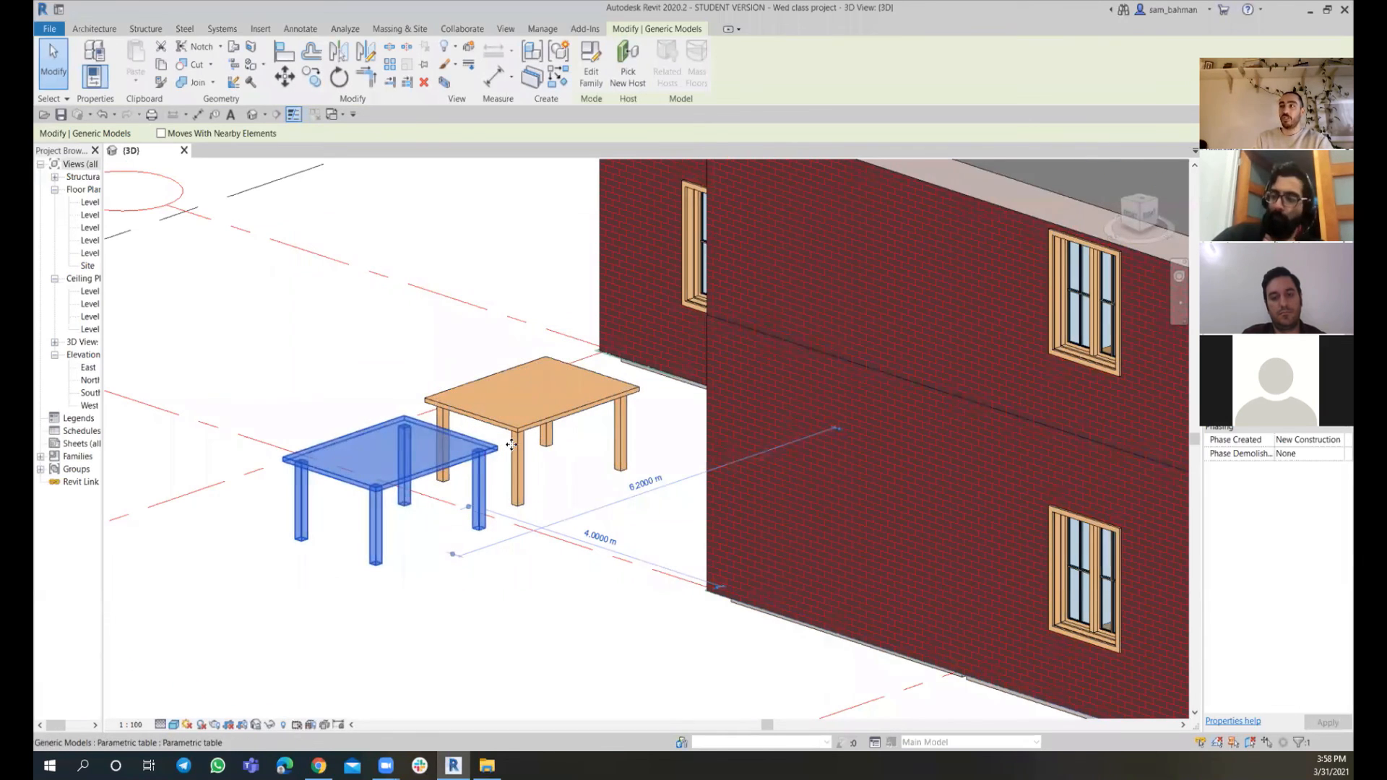
# Change the front table's Mat parameter to the Softwood, Lumber material found by searching wood
pyautogui.click(1307, 296)
pyautogui.click(1339, 296)
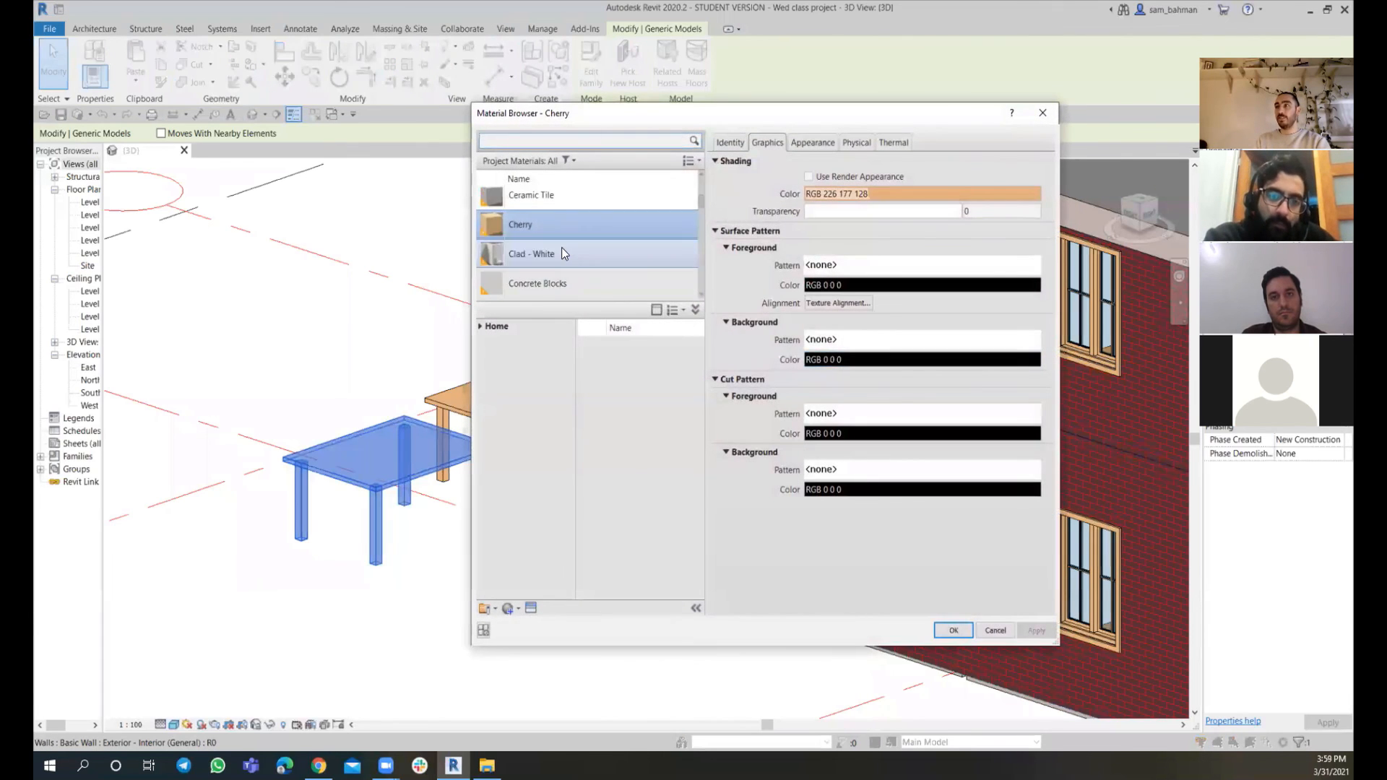
pyautogui.scroll(-2, 562, 247)
pyautogui.scroll(4, 557, 241)
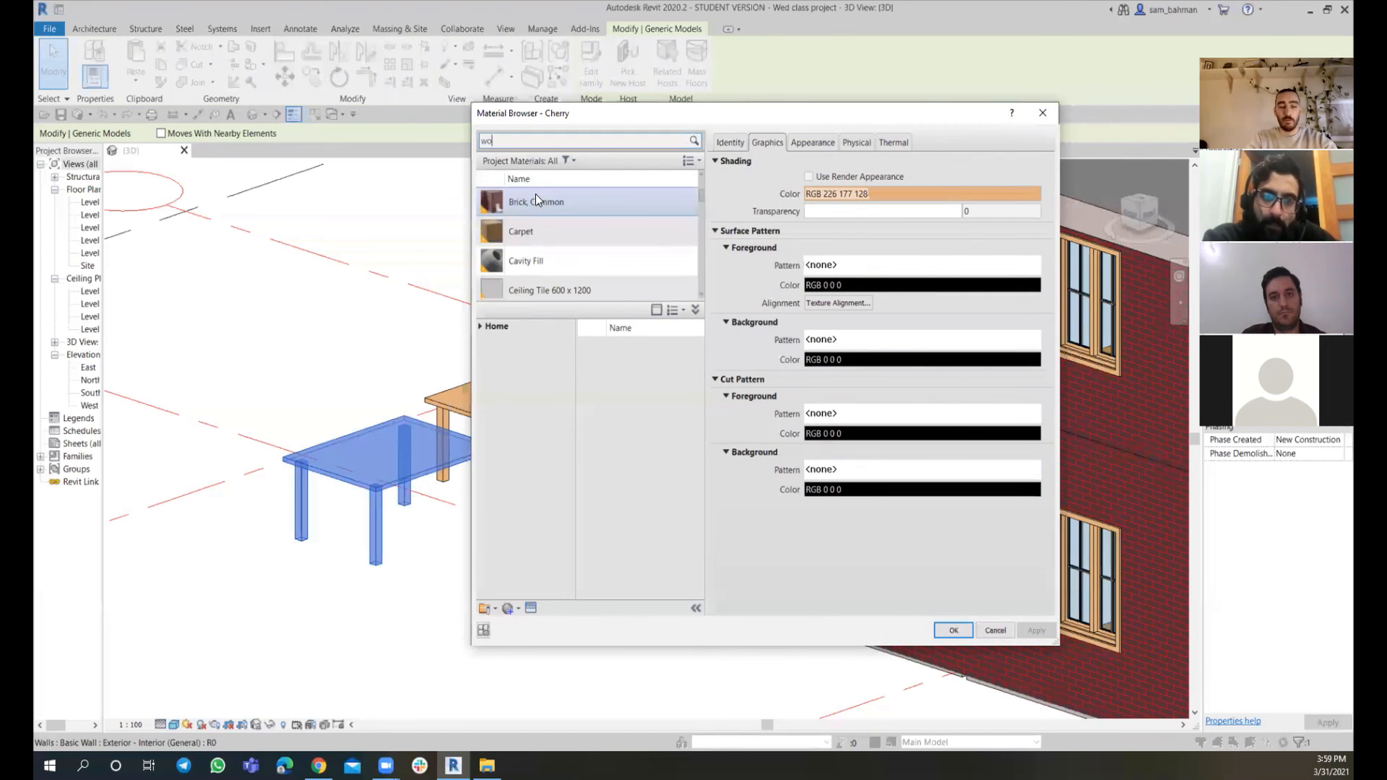
pyautogui.write('wood')
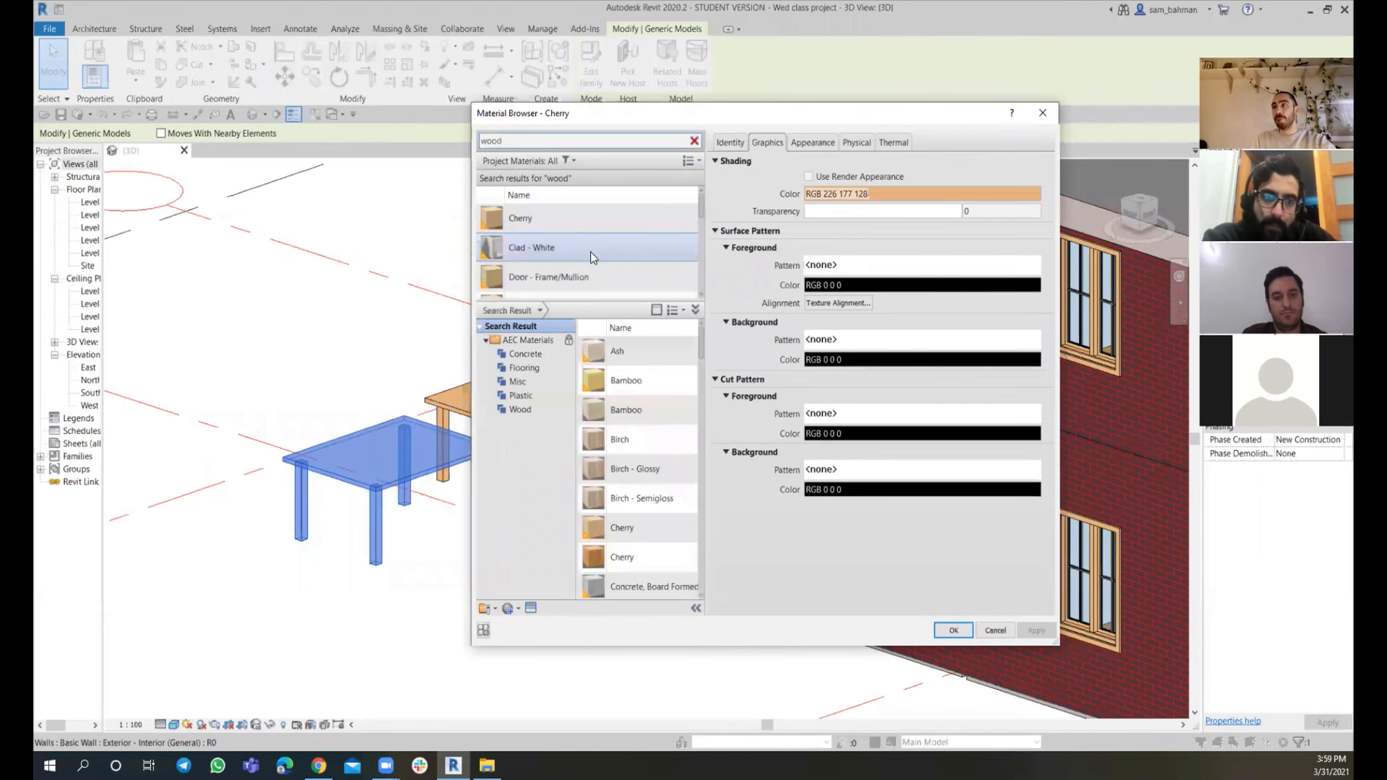
pyautogui.scroll(-2, 581, 274)
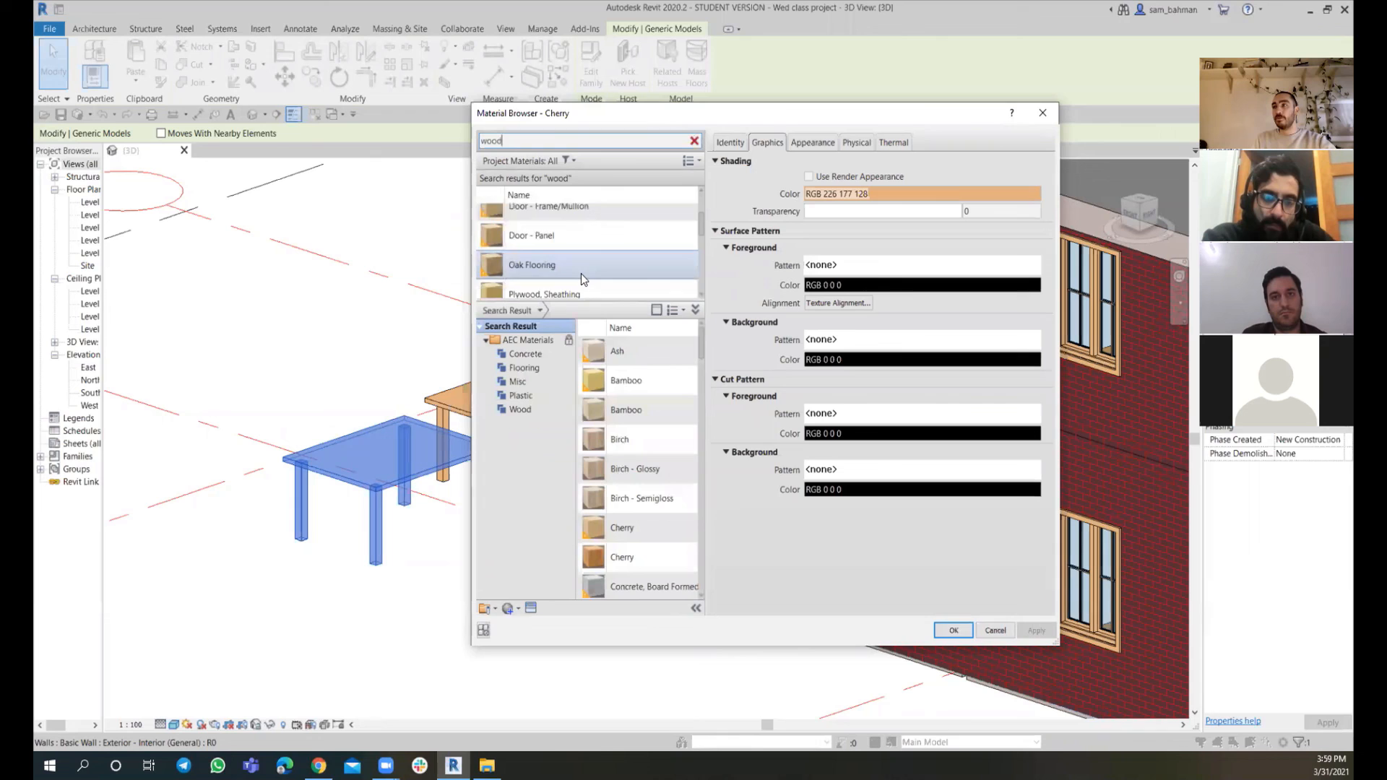
pyautogui.scroll(-2, 581, 273)
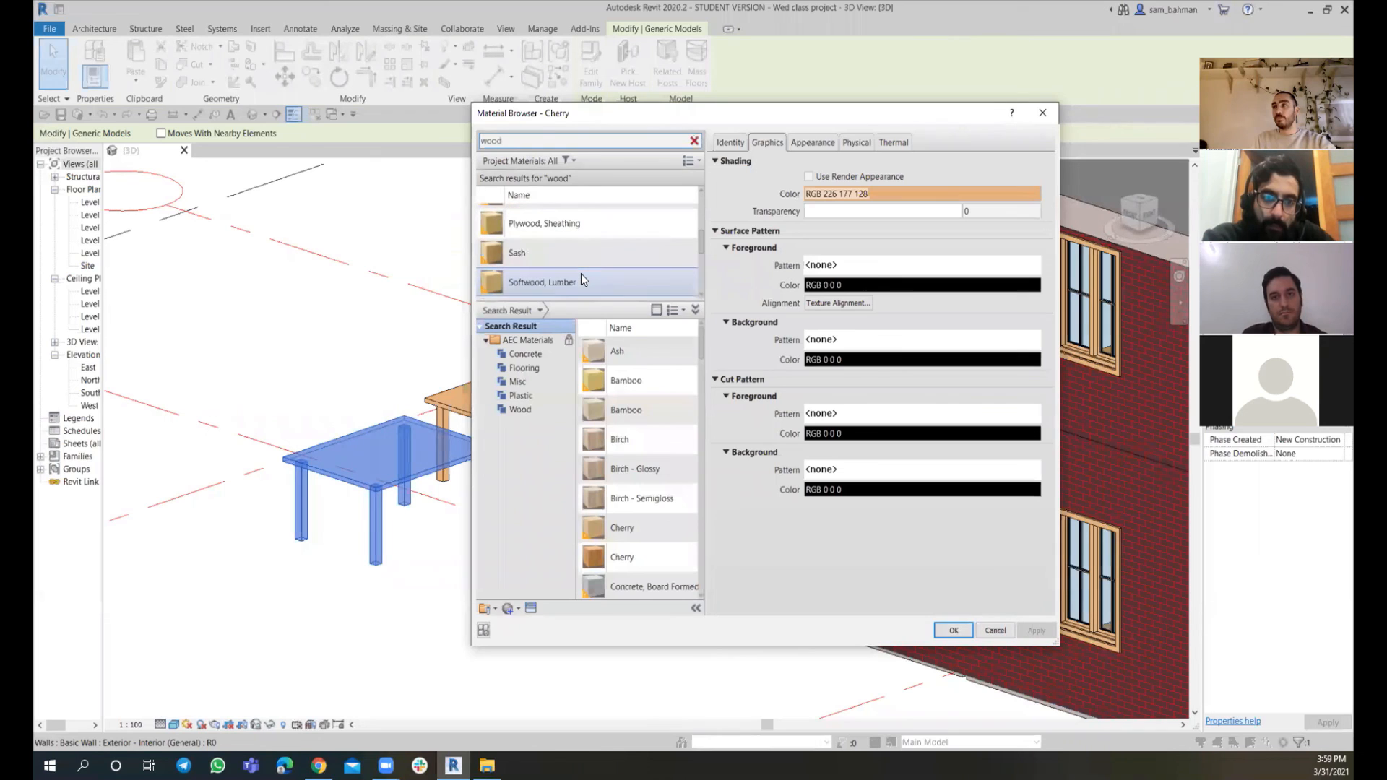
pyautogui.click(551, 276)
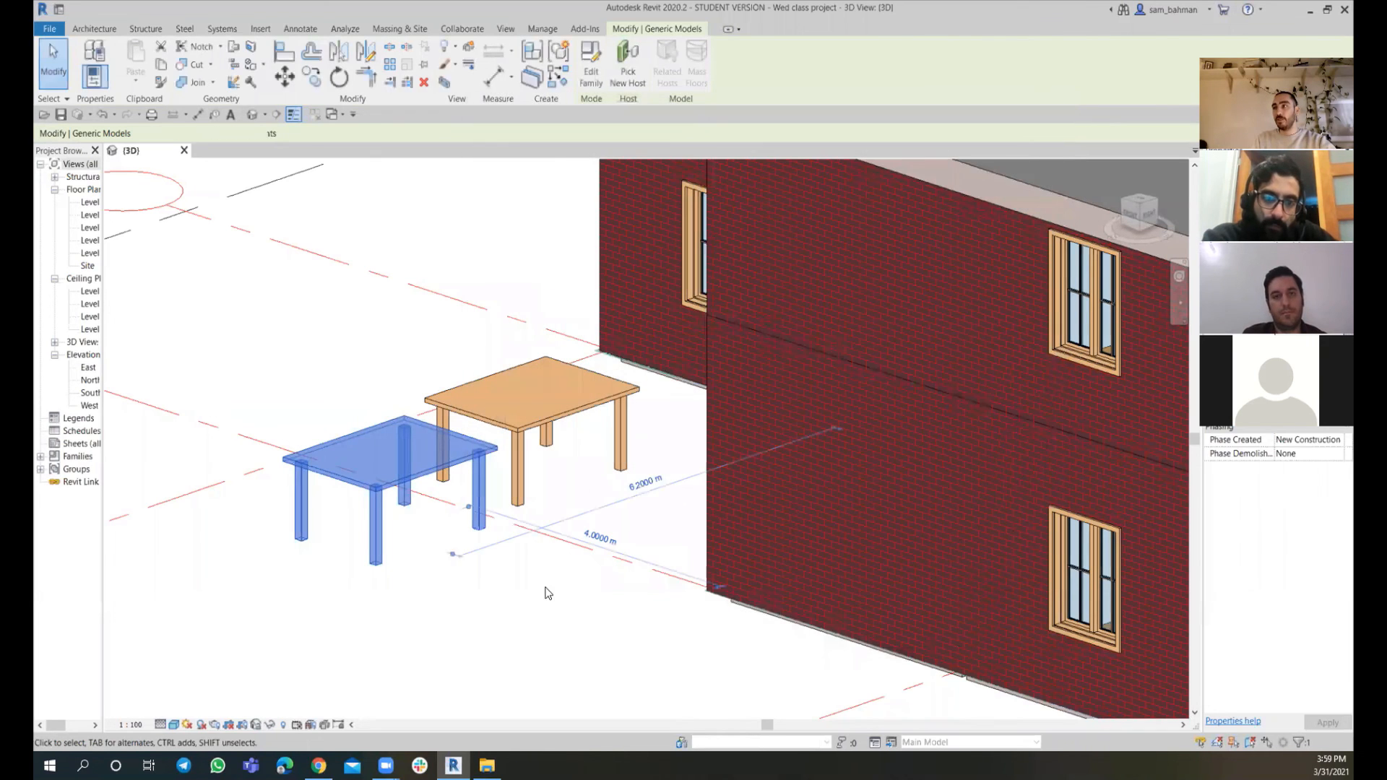
pyautogui.click(510, 626)
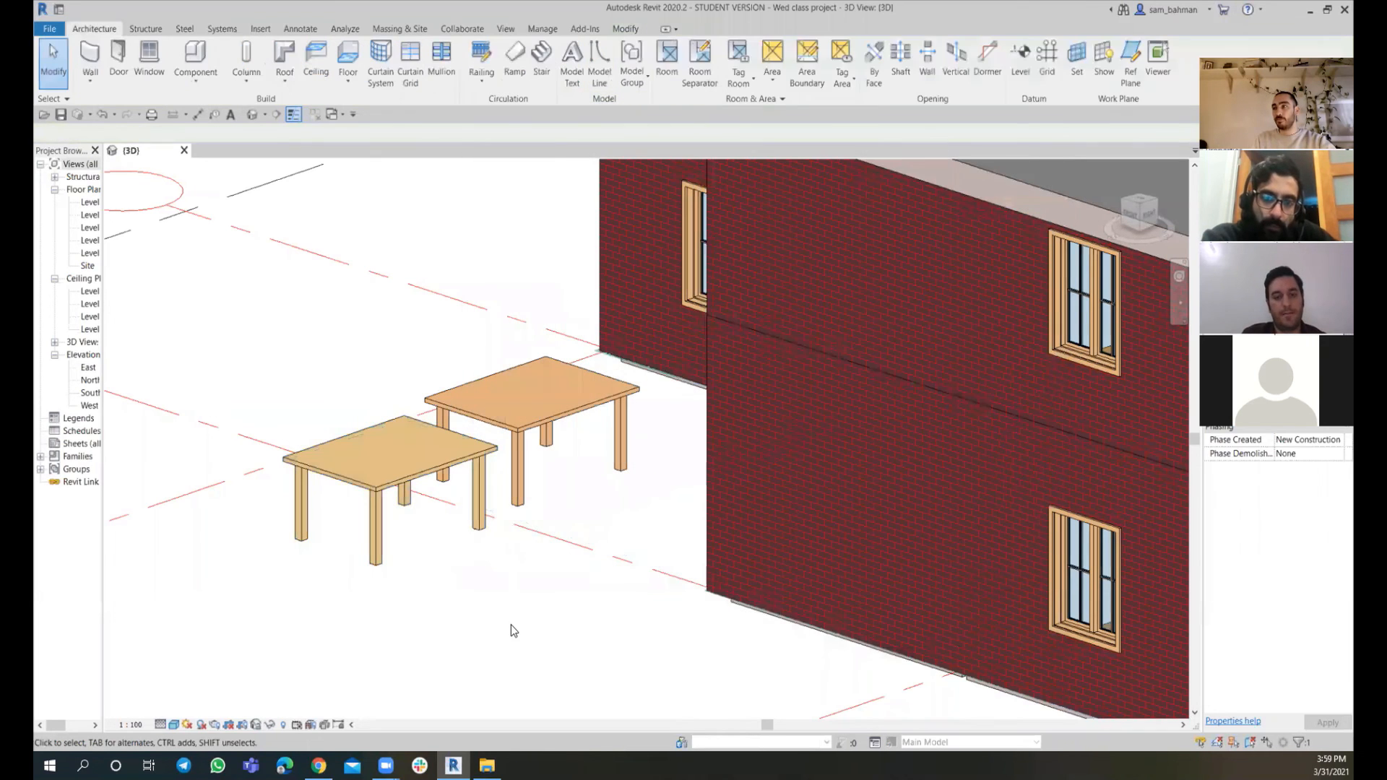
pyautogui.scroll(3, 460, 549)
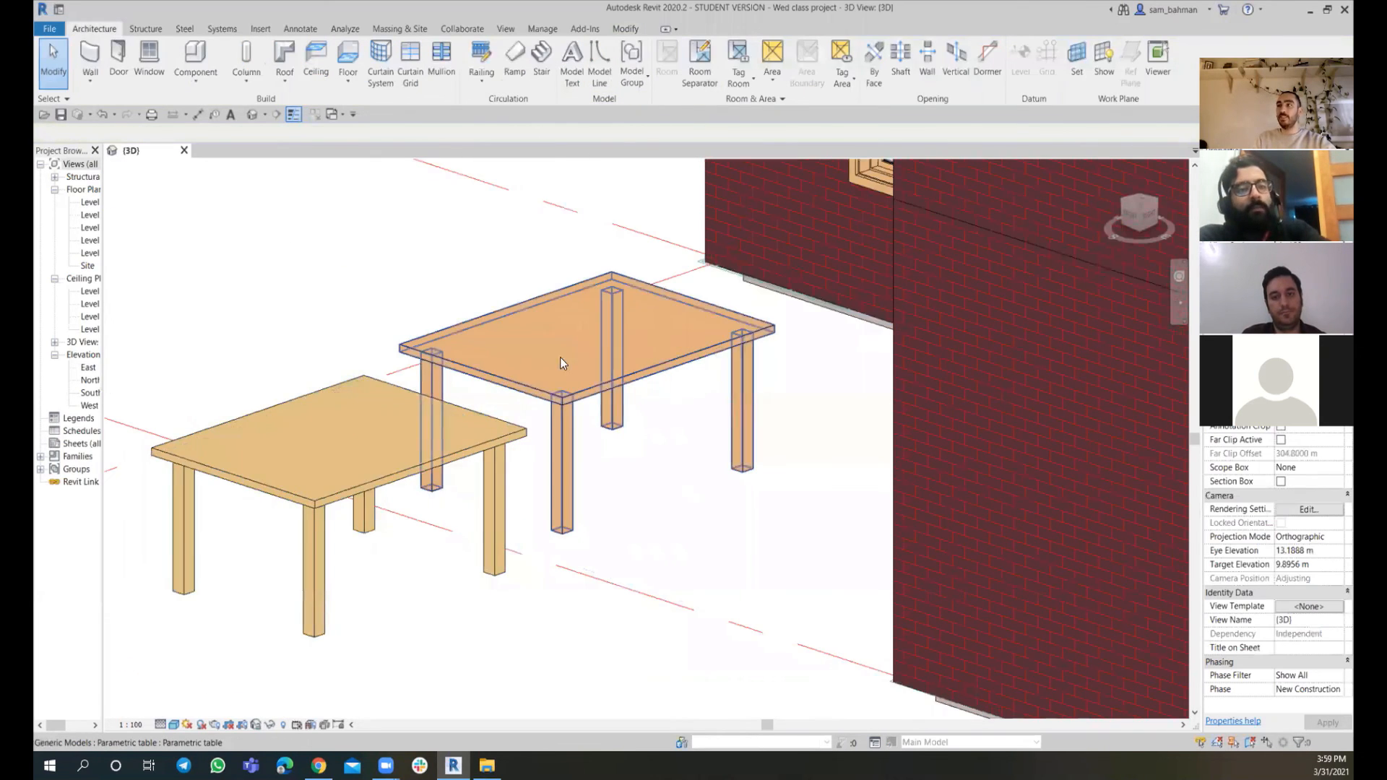
pyautogui.click(474, 500)
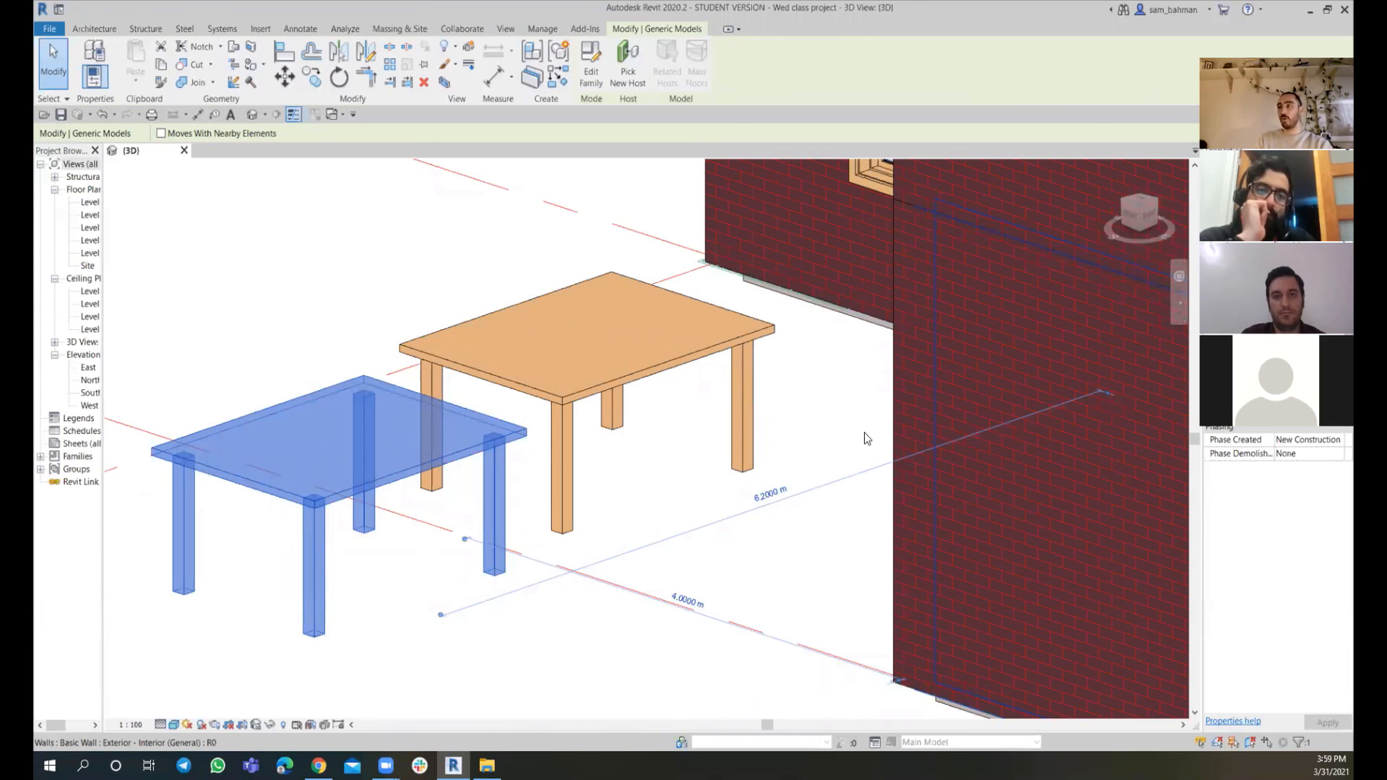
pyautogui.click(653, 449)
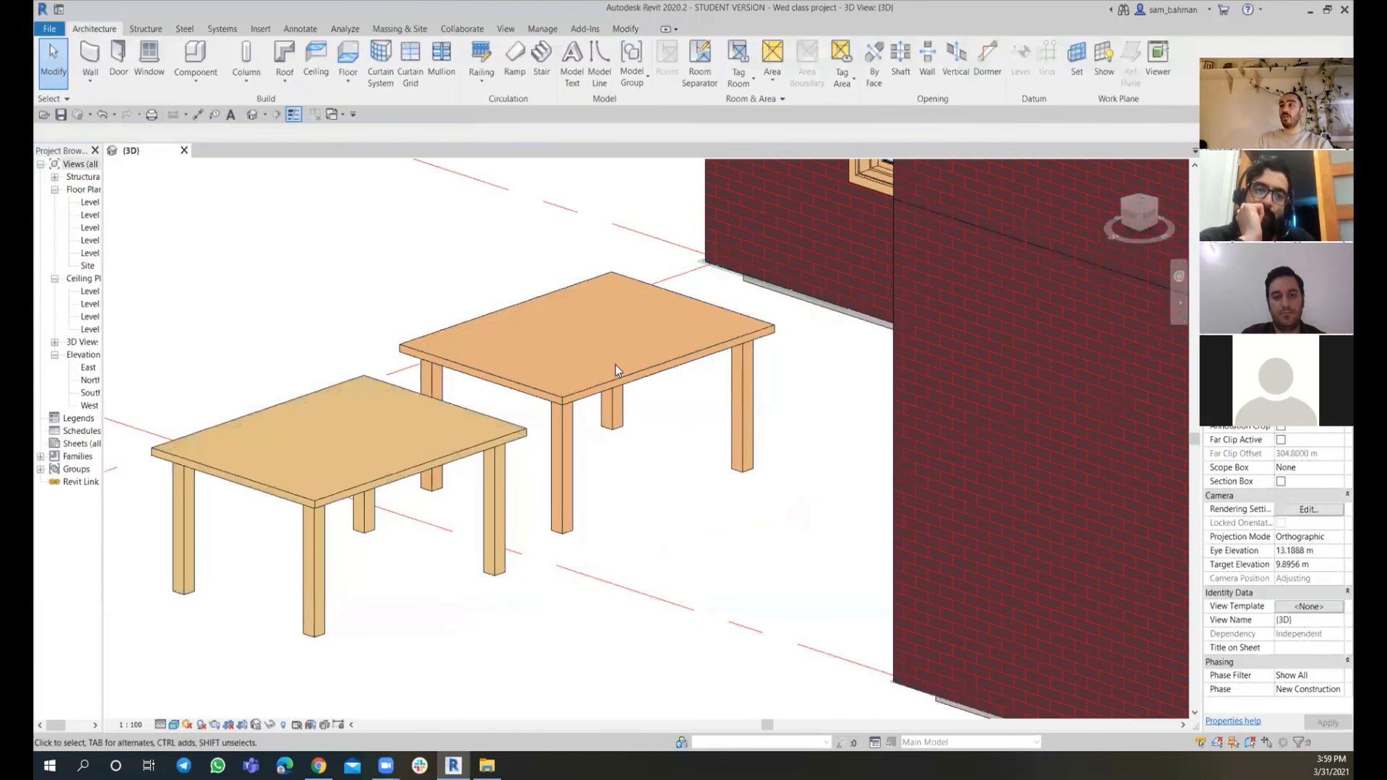